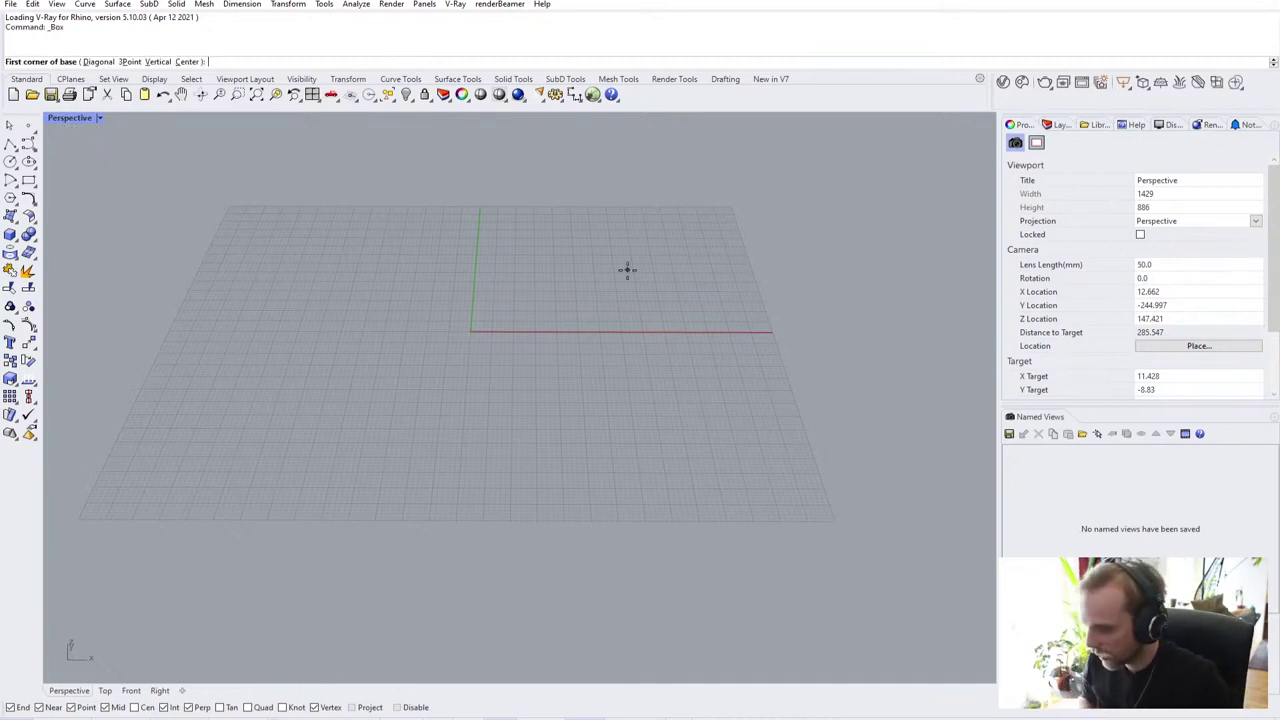
Step: Start the box base at the origin and set its length to 7000
text(0)
key(Return)
scroll(692, 302, down, 12)
right_drag(756, 250, 480, 316)
scroll(752, 306, down, 6)
scroll(534, 317, up, 3)
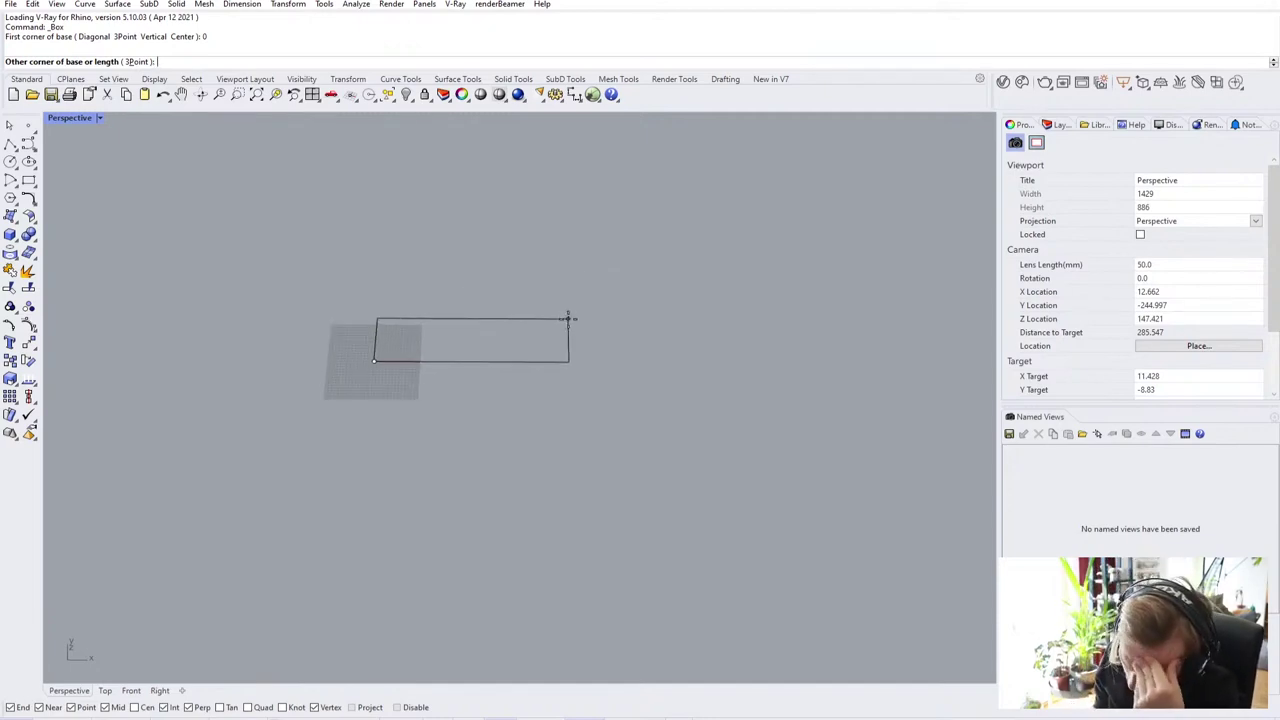
text(700)
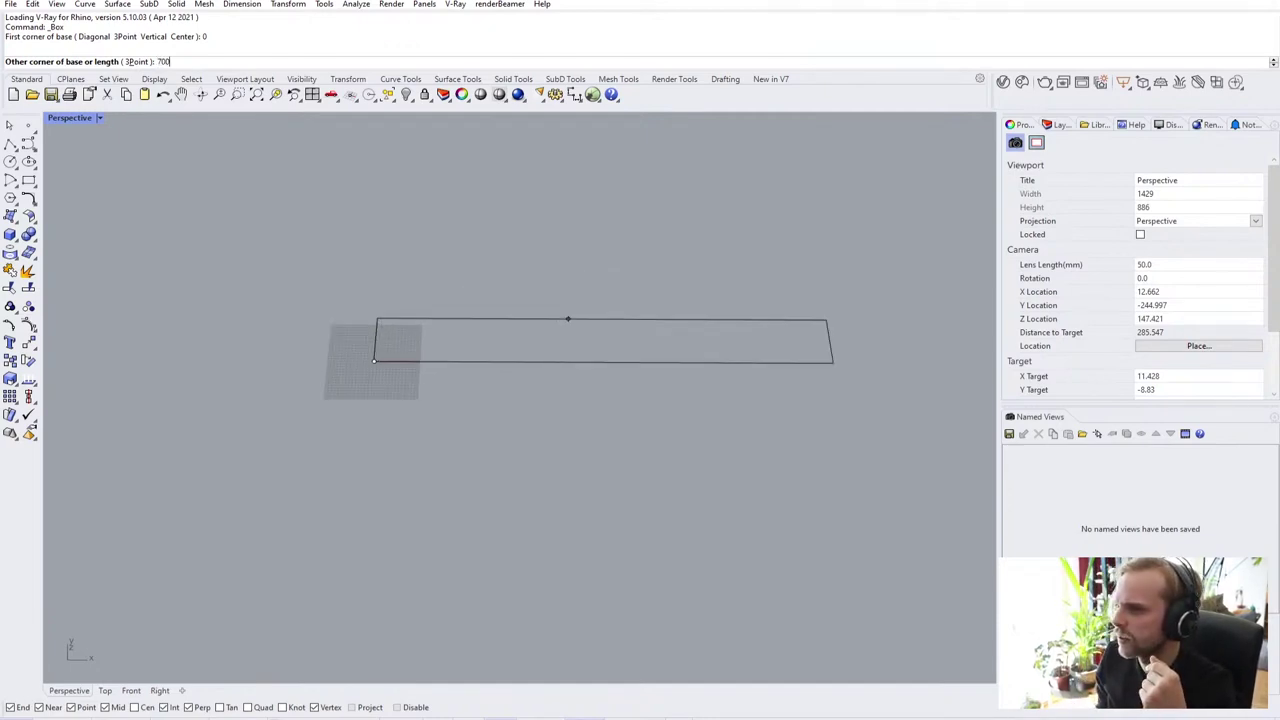
text(0)
key(Return)
Step: Set the width of the box base to 20000
scroll(528, 343, down, 3)
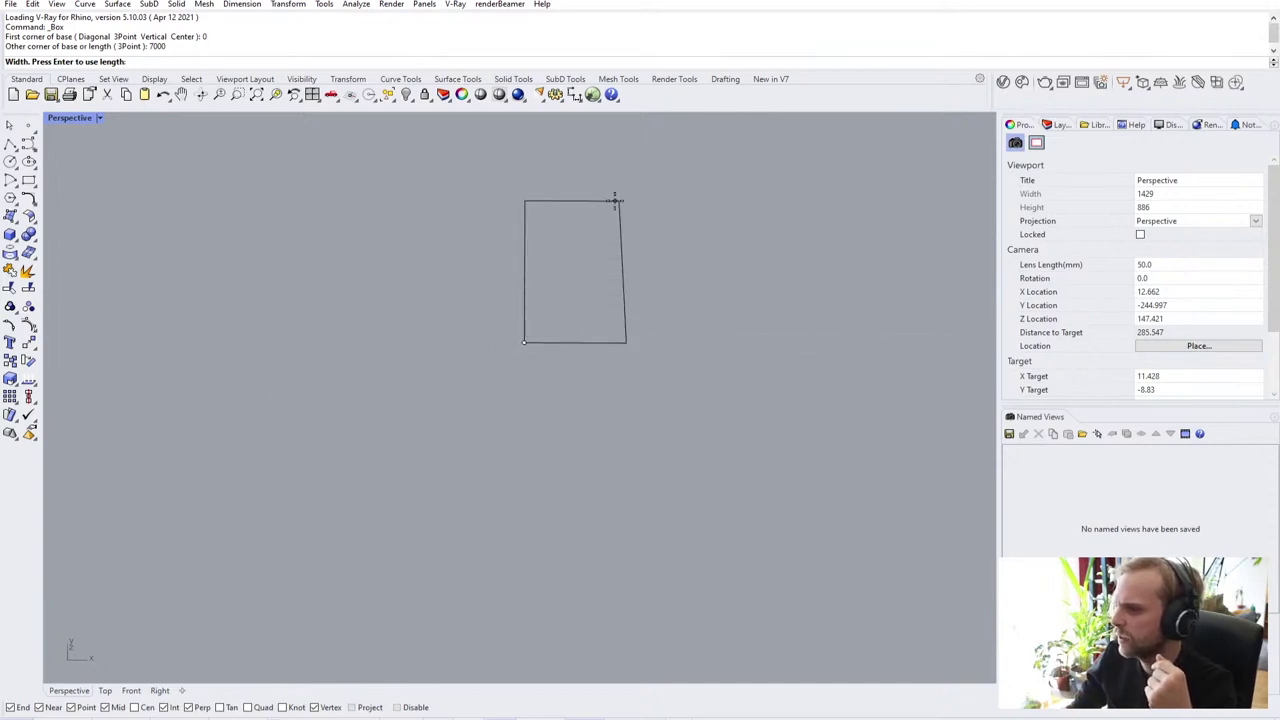
right_drag(625, 243, 445, 218)
scroll(722, 390, up, 4)
shift+right_drag(690, 411, 668, 289)
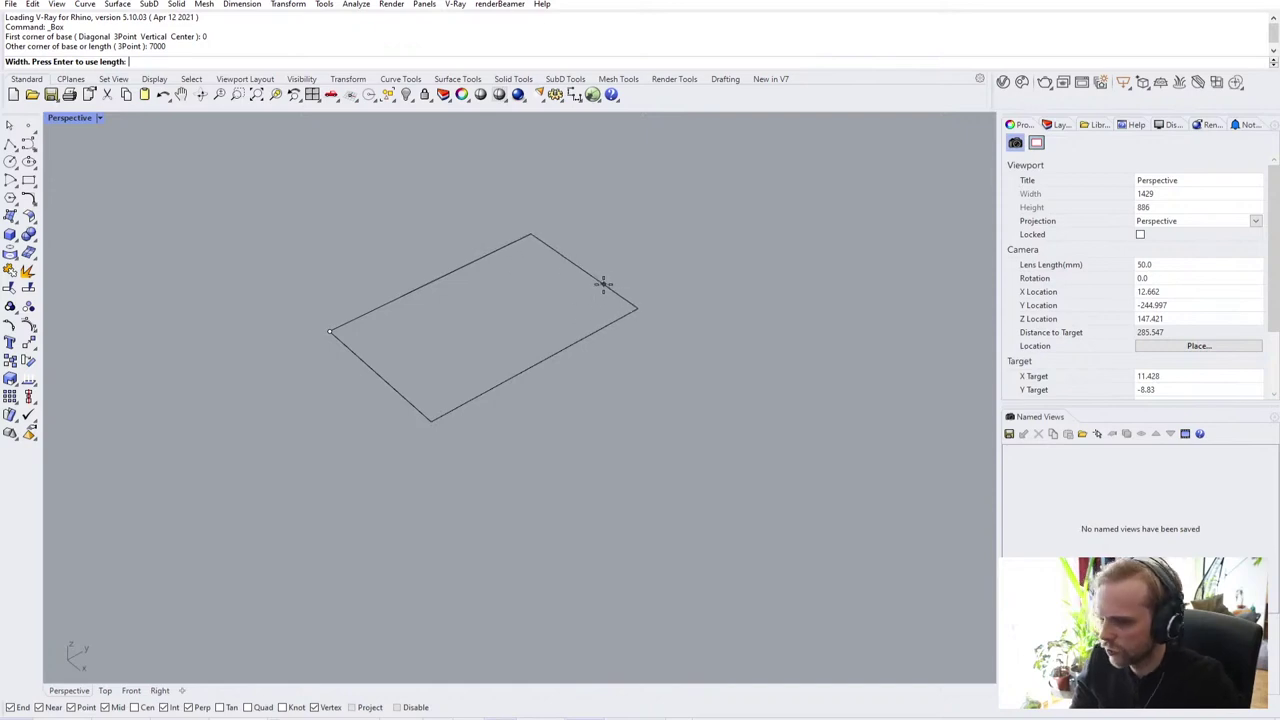
right_drag(770, 200, 665, 298)
text(12000)
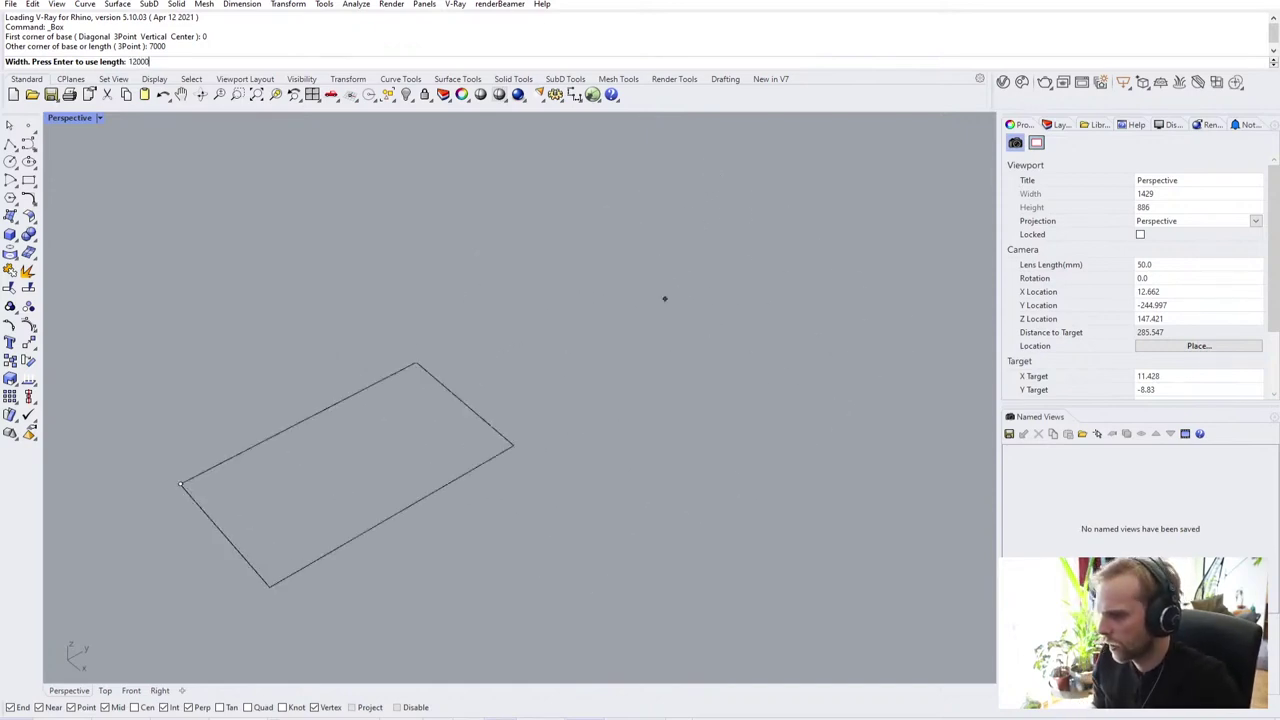
key(BackSpace)
key(BackSpace)
key(BackSpace)
key(BackSpace)
key(BackSpace)
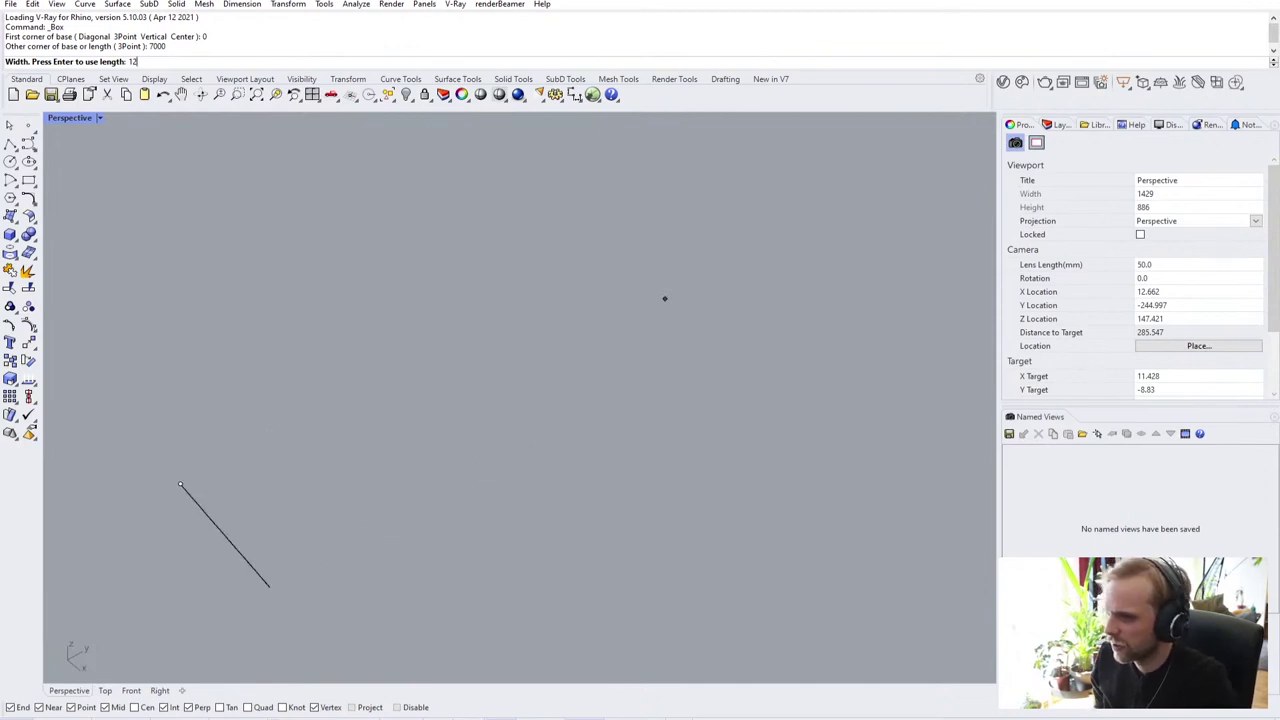
text(20000)
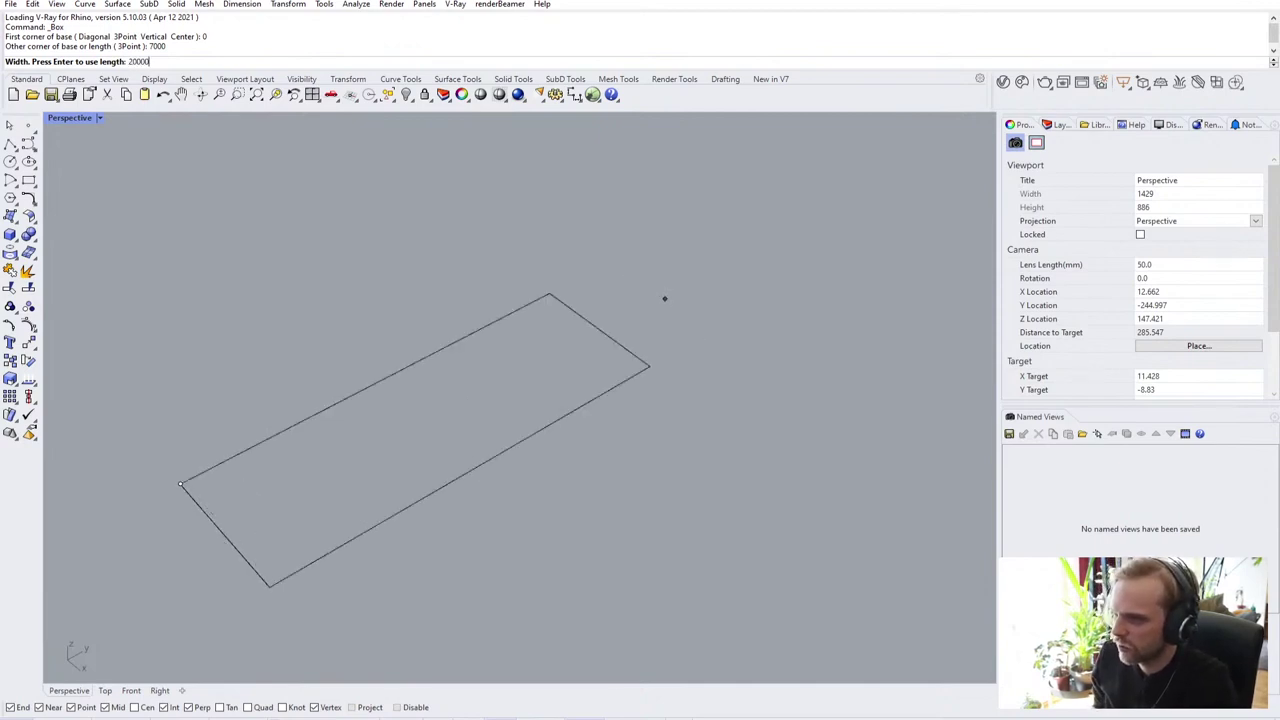
key(Return)
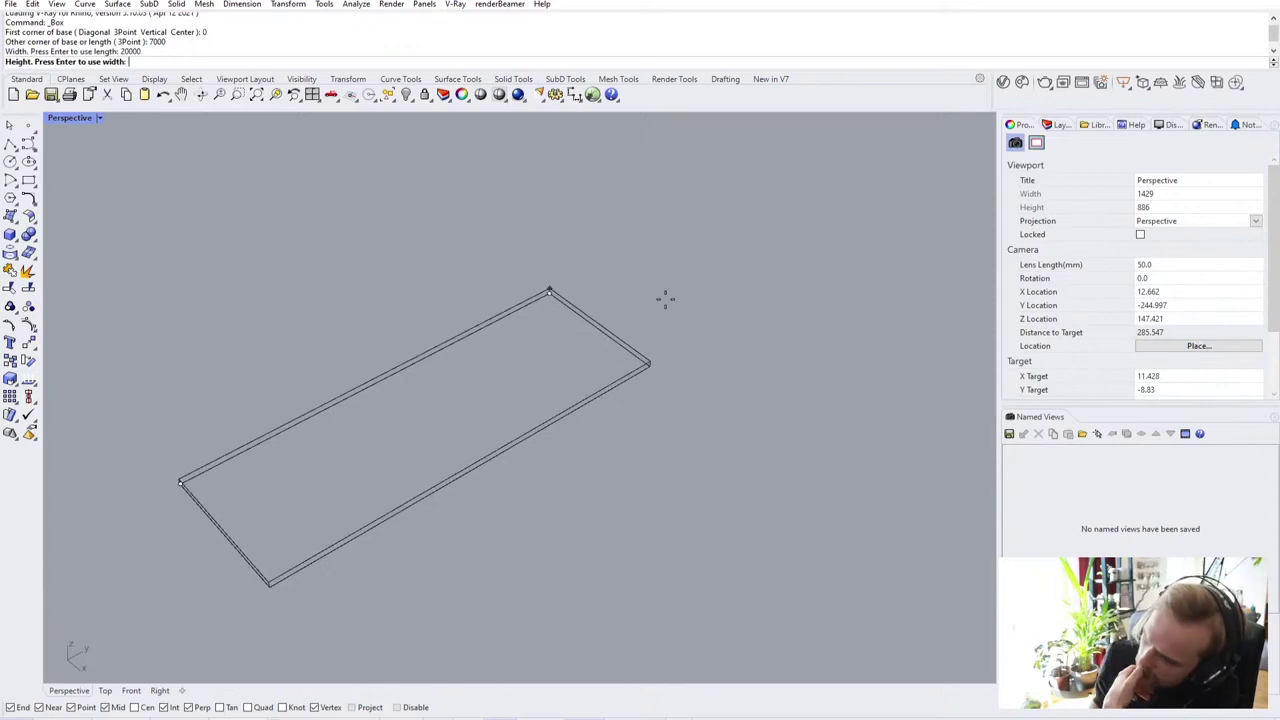
Step: Set the box height to 3500 to complete the solid
right_drag(665, 298, 657, 223)
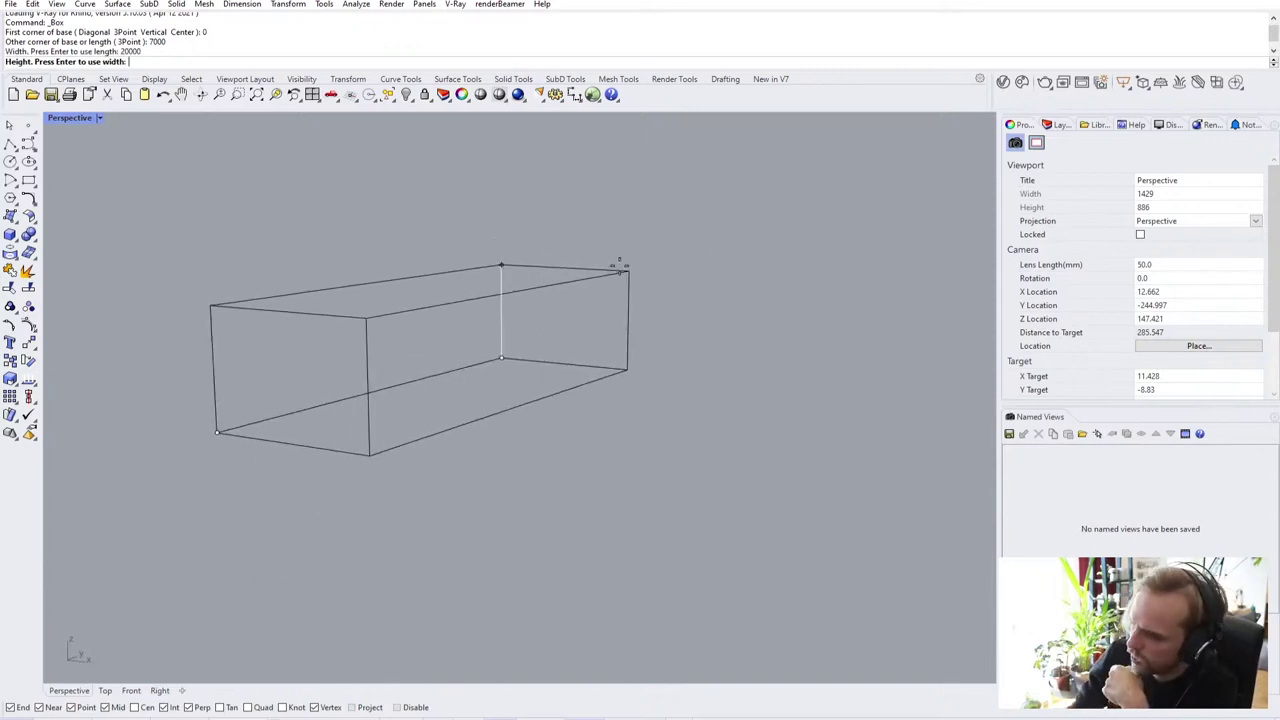
text(3)
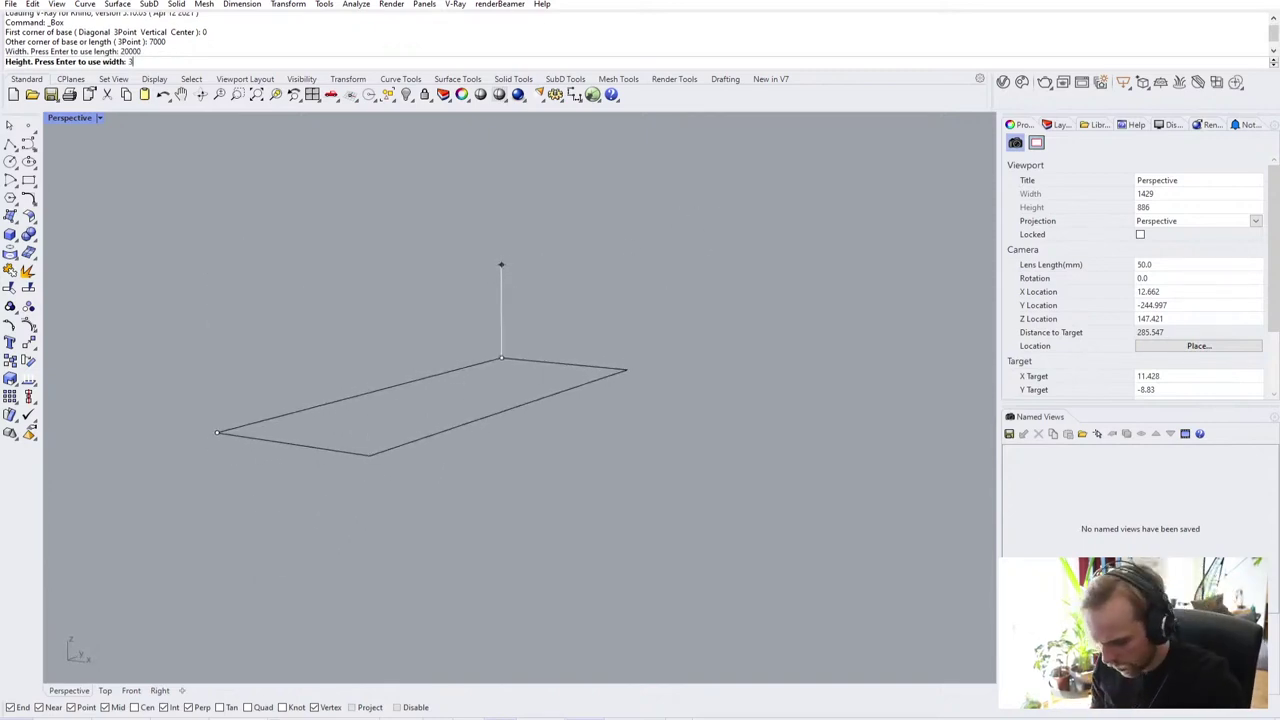
text(5000)
key(BackSpace)
key(Return)
Step: Switch the Perspective viewport to a shaded display mode
mouse_move(470, 400)
right_down()
mouse_move(667, 400)
mouse_move(514, 380)
mouse_move(470, 360)
mouse_move(561, 390)
right_up()
click(71, 120)
click(82, 194)
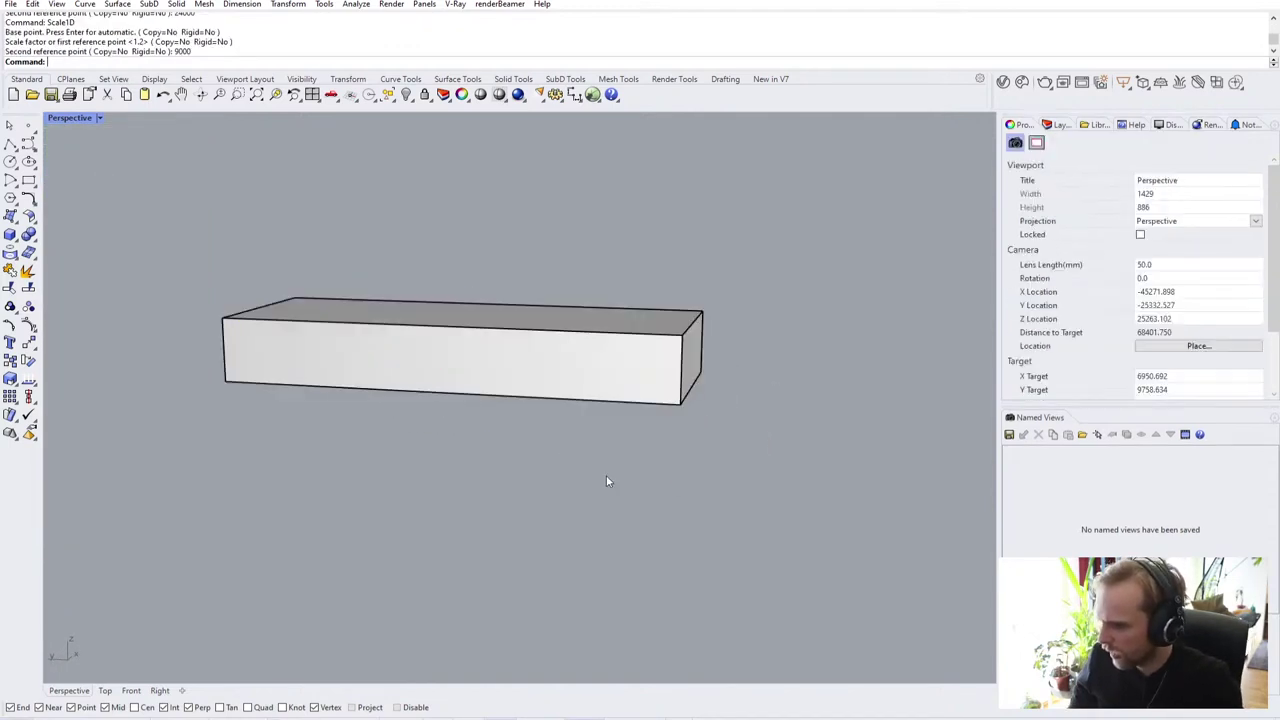
Step: Copy the box vertically upward and stack the copy on top of the original
right_drag(626, 509, 527, 418)
click(449, 331)
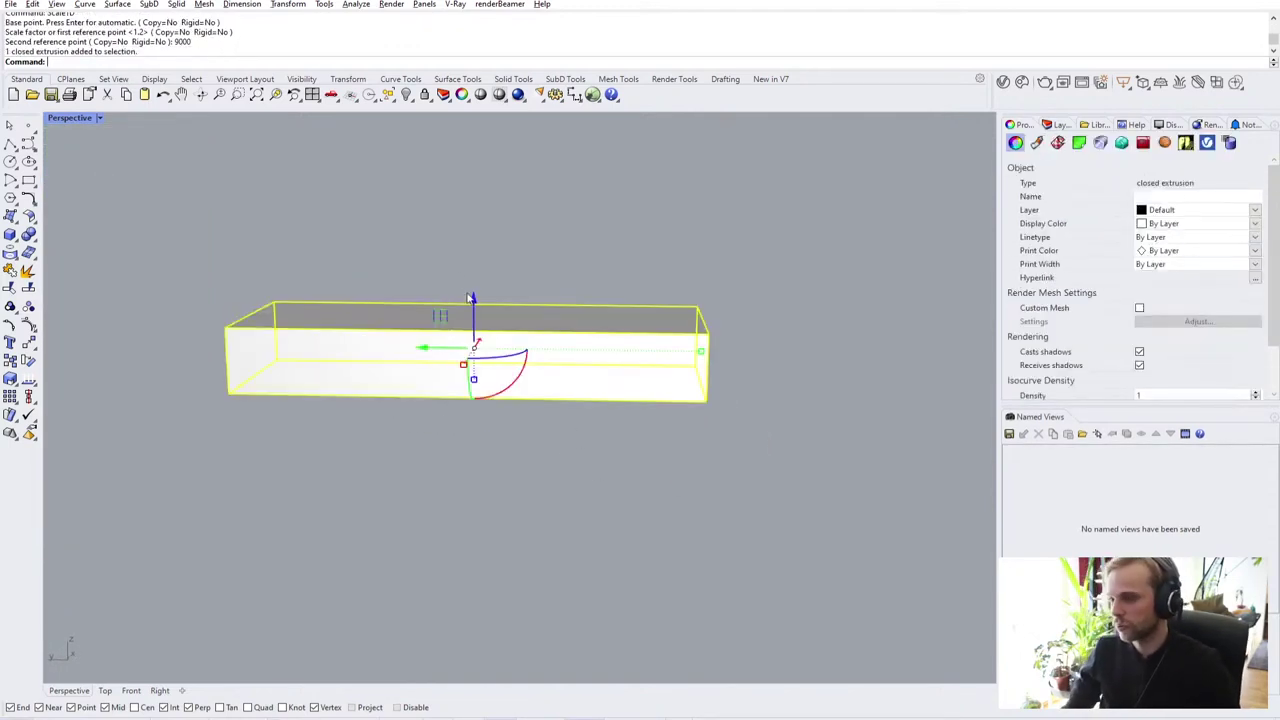
alt+drag(473, 297, 472, 211)
click(472, 211)
click(235, 194)
right_drag(240, 196, 490, 310)
Step: Rotate the upper box so that it lies crosswise over the lower one
click(467, 277)
drag(476, 300, 319, 268)
click(663, 428)
right_drag(663, 428, 836, 408)
click(839, 408)
right_drag(620, 425, 734, 398)
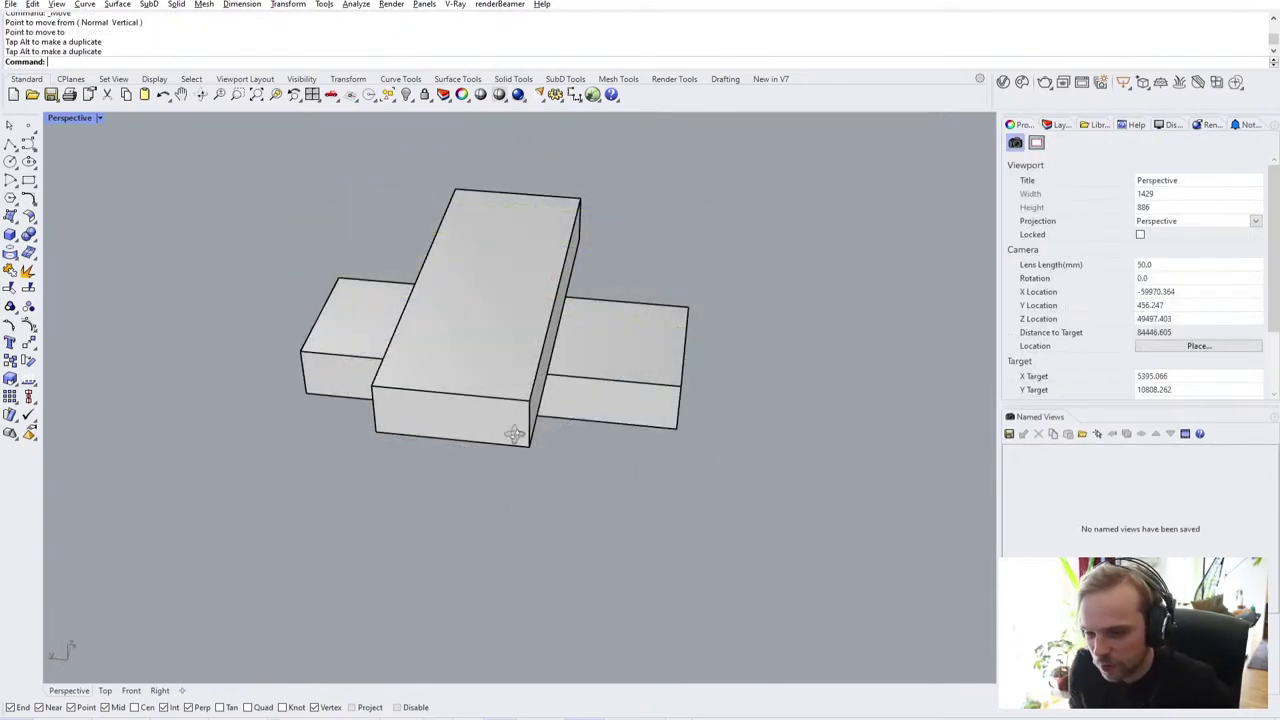
Step: Turn the upper box farther so that it crosses the lower box at a shallow angle
right_drag(520, 514, 606, 431)
scroll(606, 432, down, 3)
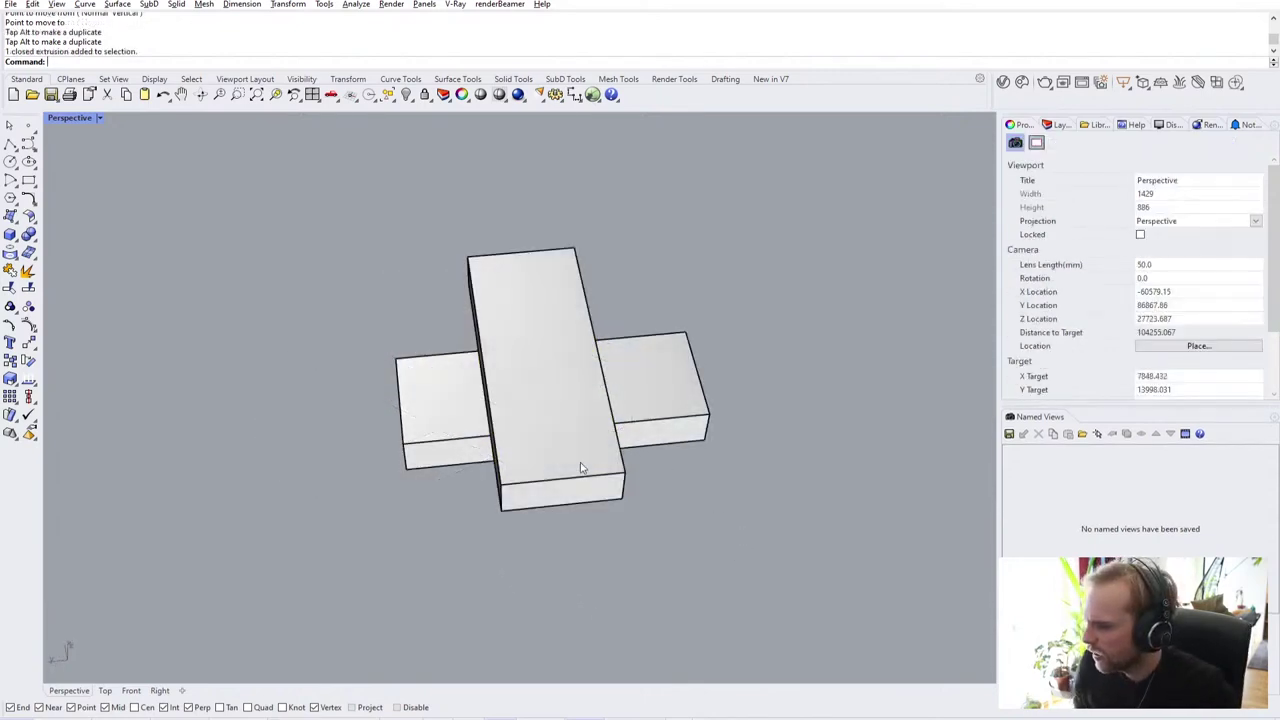
click(580, 455)
click(695, 556)
right_drag(695, 556, 668, 438)
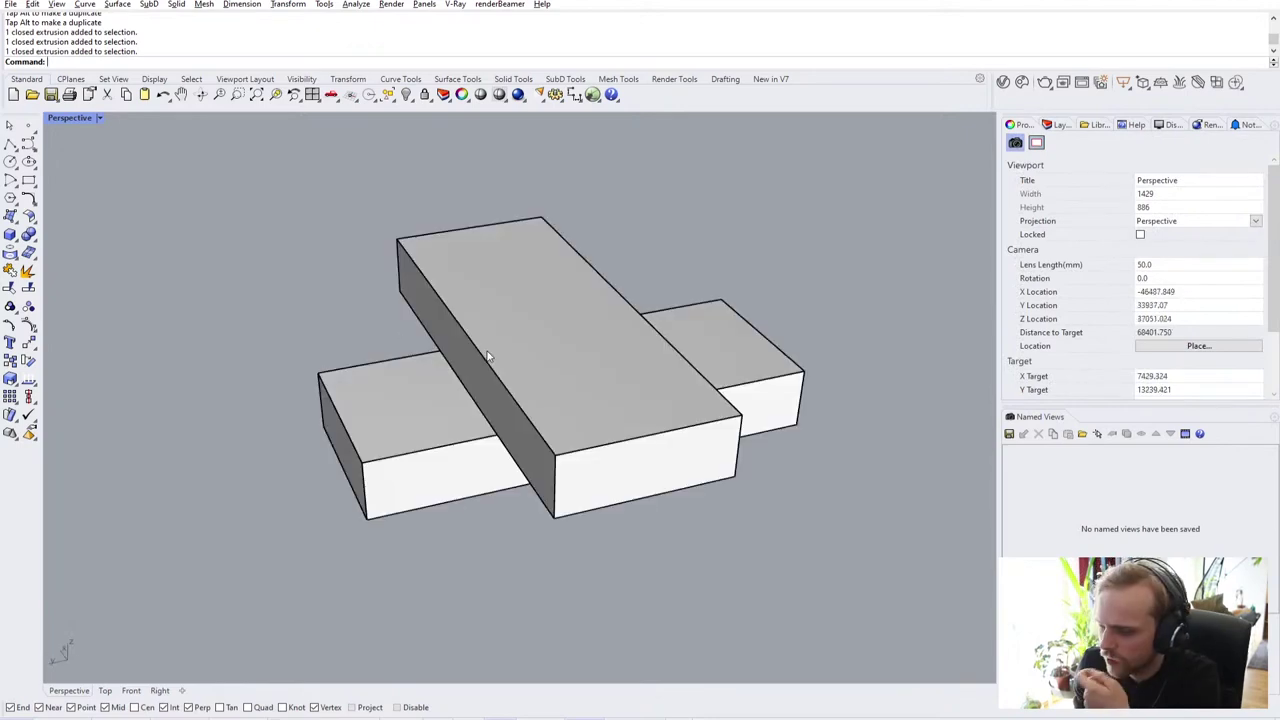
right_drag(489, 356, 560, 390)
click(521, 350)
drag(587, 414, 660, 300)
key(Escape)
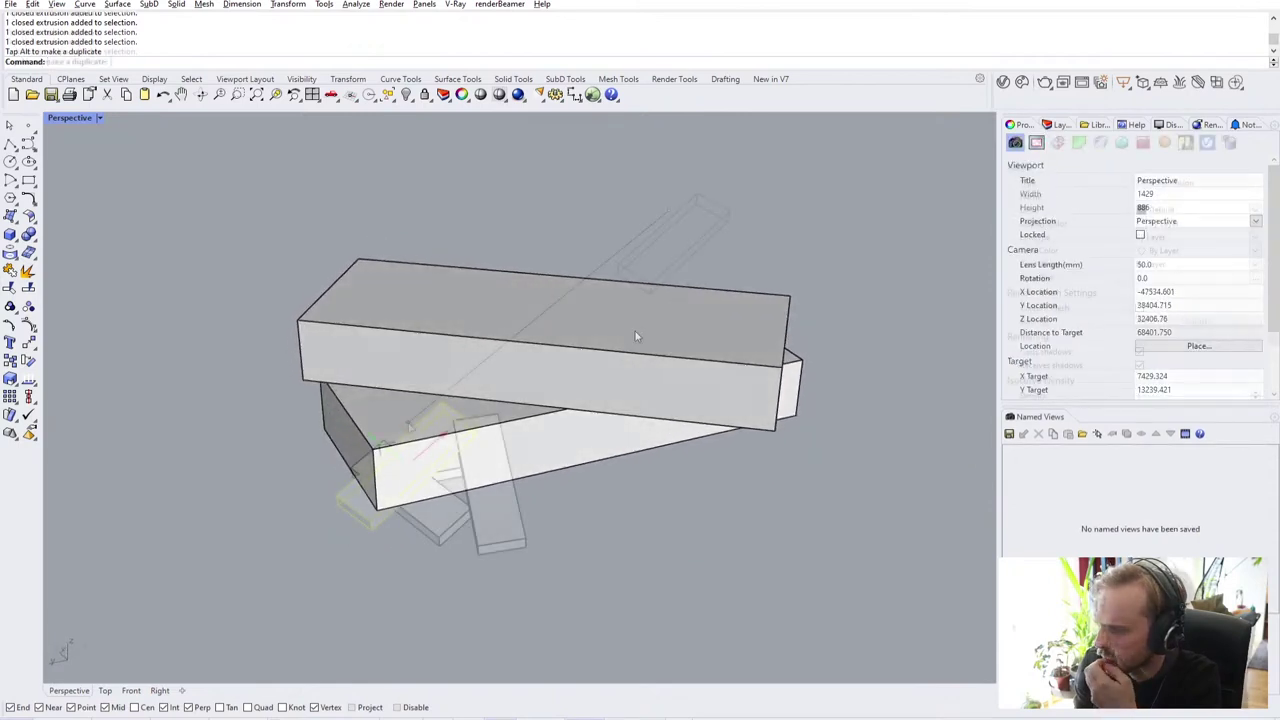
Step: Examine from several sides and from below how the stacked boxes overlap and meet between the two levels
click(657, 322)
right_drag(430, 432, 484, 480)
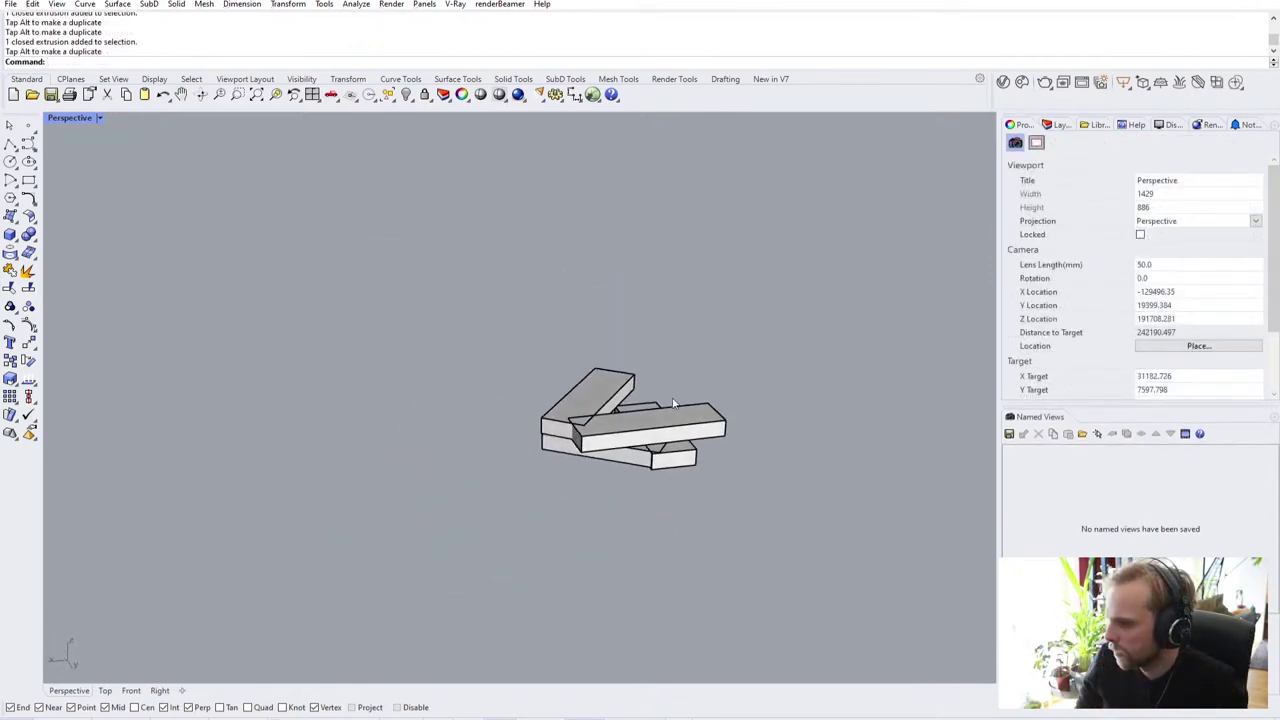
scroll(585, 430, up, 4)
scroll(517, 457, up, 6)
scroll(514, 460, down, 3)
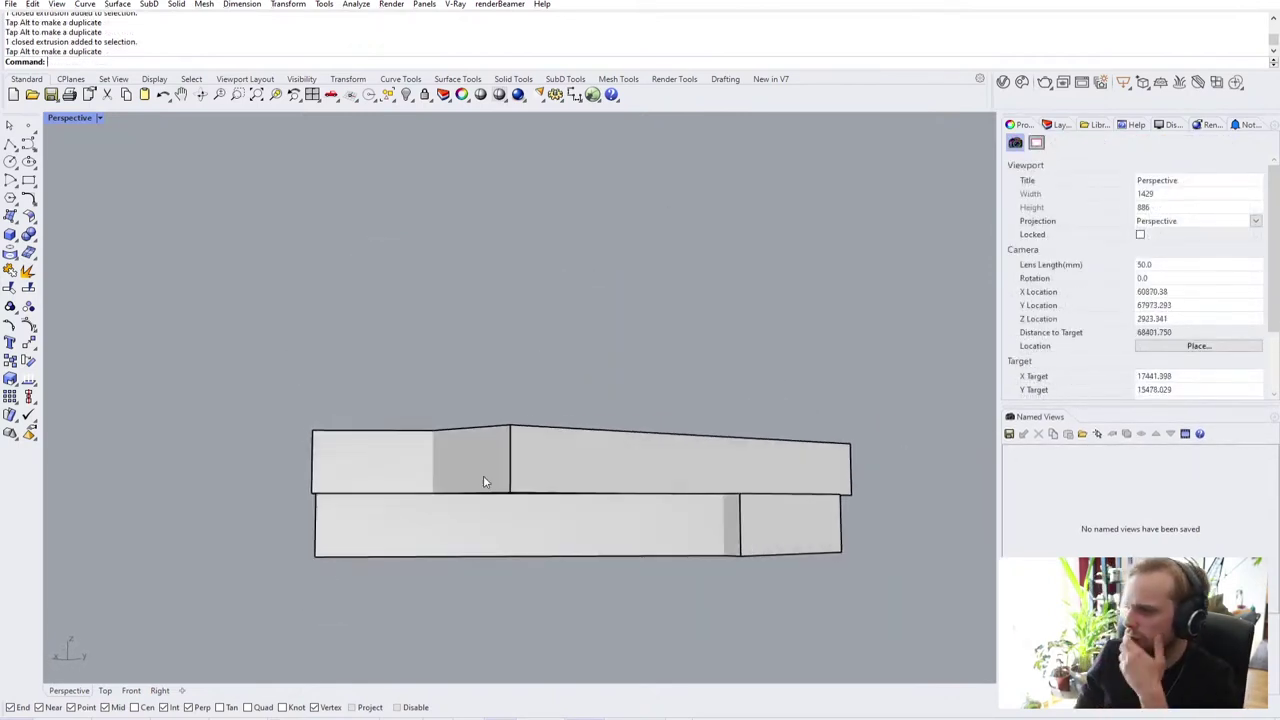
right_drag(390, 497, 462, 505)
scroll(403, 414, up, 4)
scroll(462, 505, down, 4)
right_drag(392, 462, 317, 537)
scroll(529, 443, up, 4)
scroll(513, 459, down, 2)
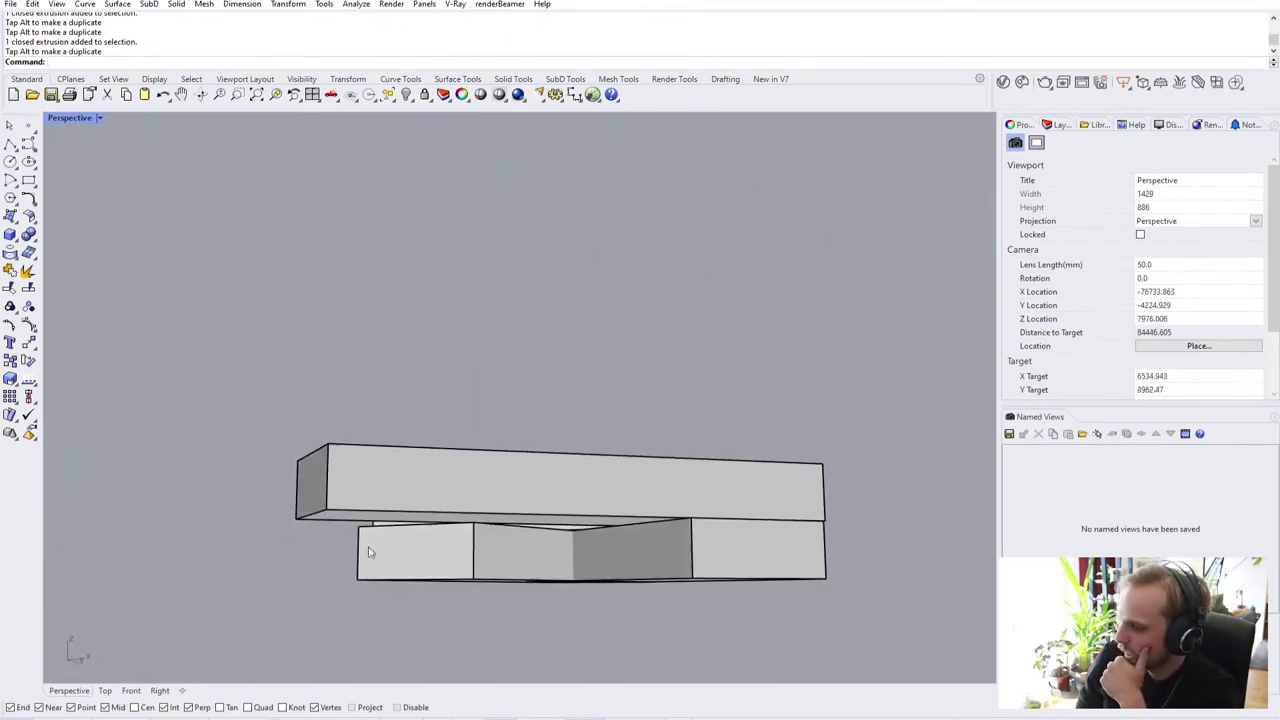
scroll(591, 563, up, 5)
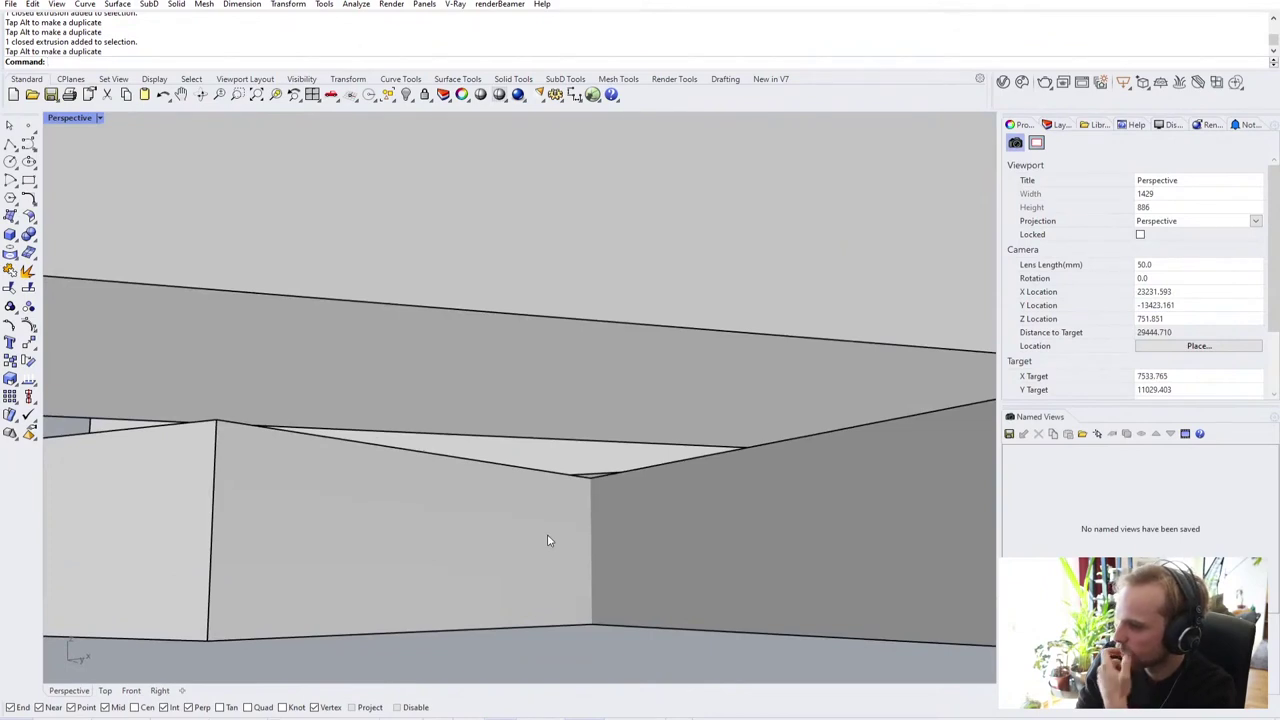
scroll(550, 540, down, 6)
right_drag(551, 540, 631, 534)
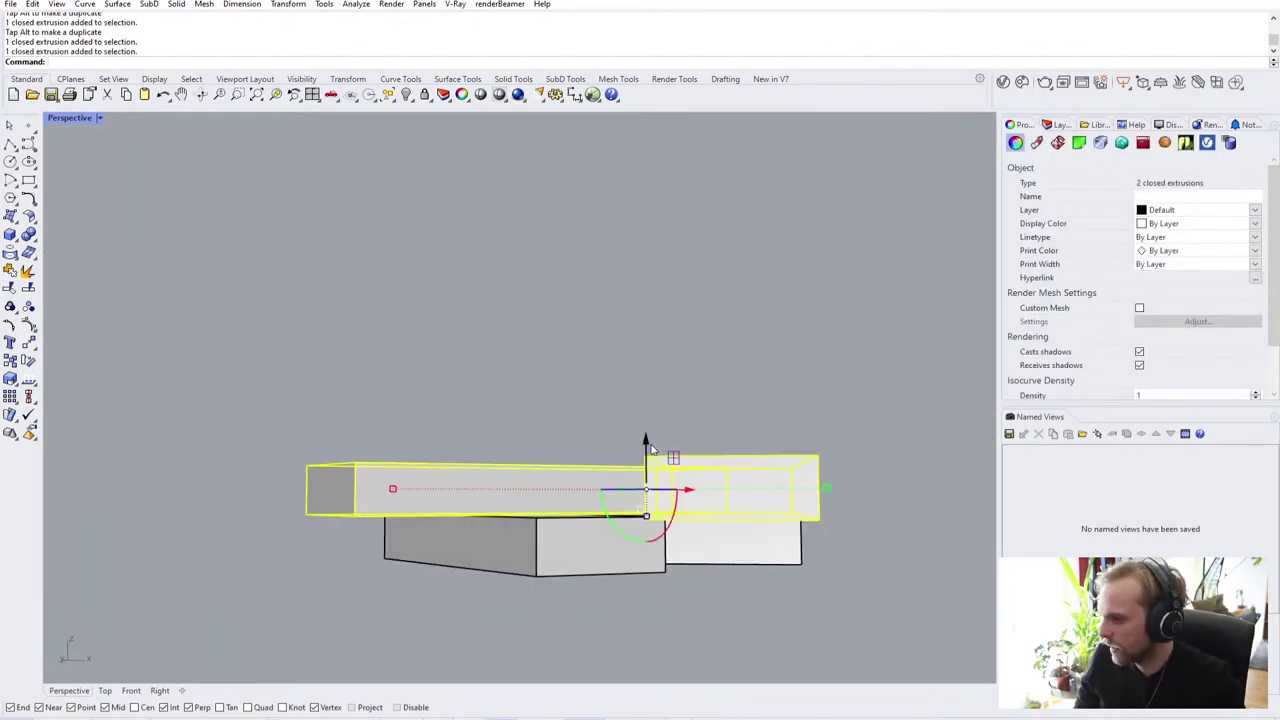
click(648, 448)
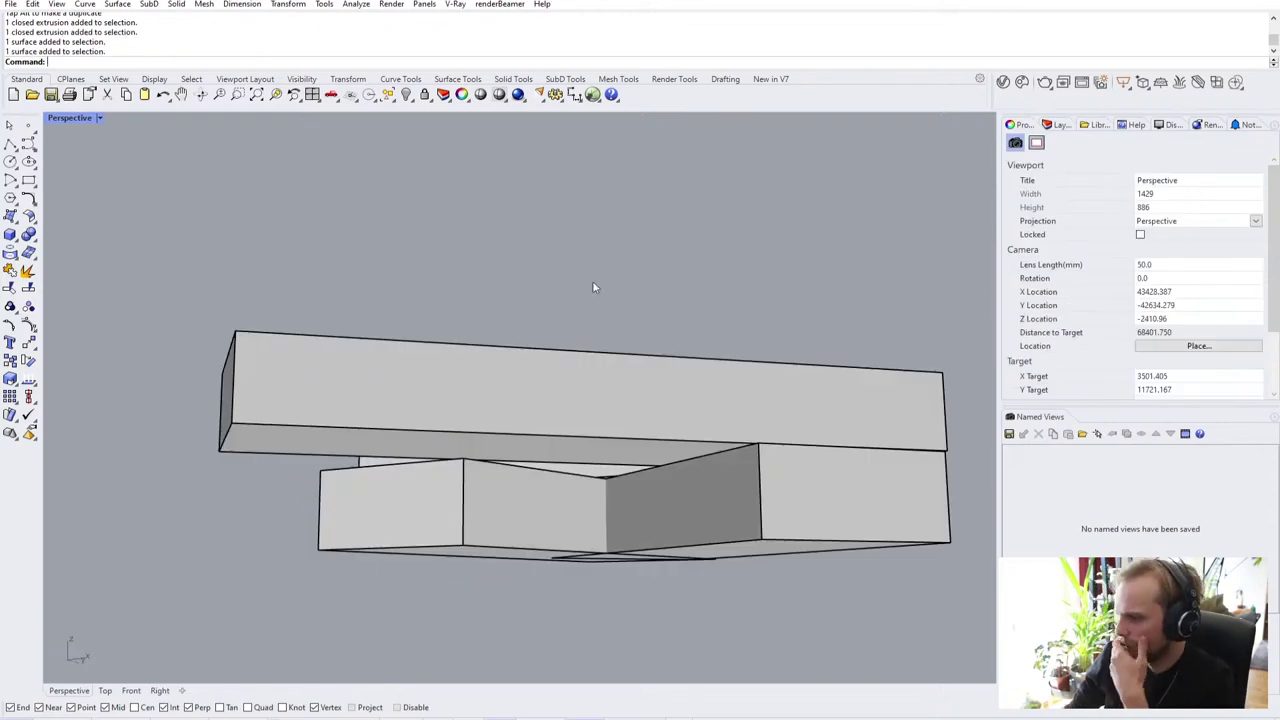
right_drag(611, 337, 833, 516)
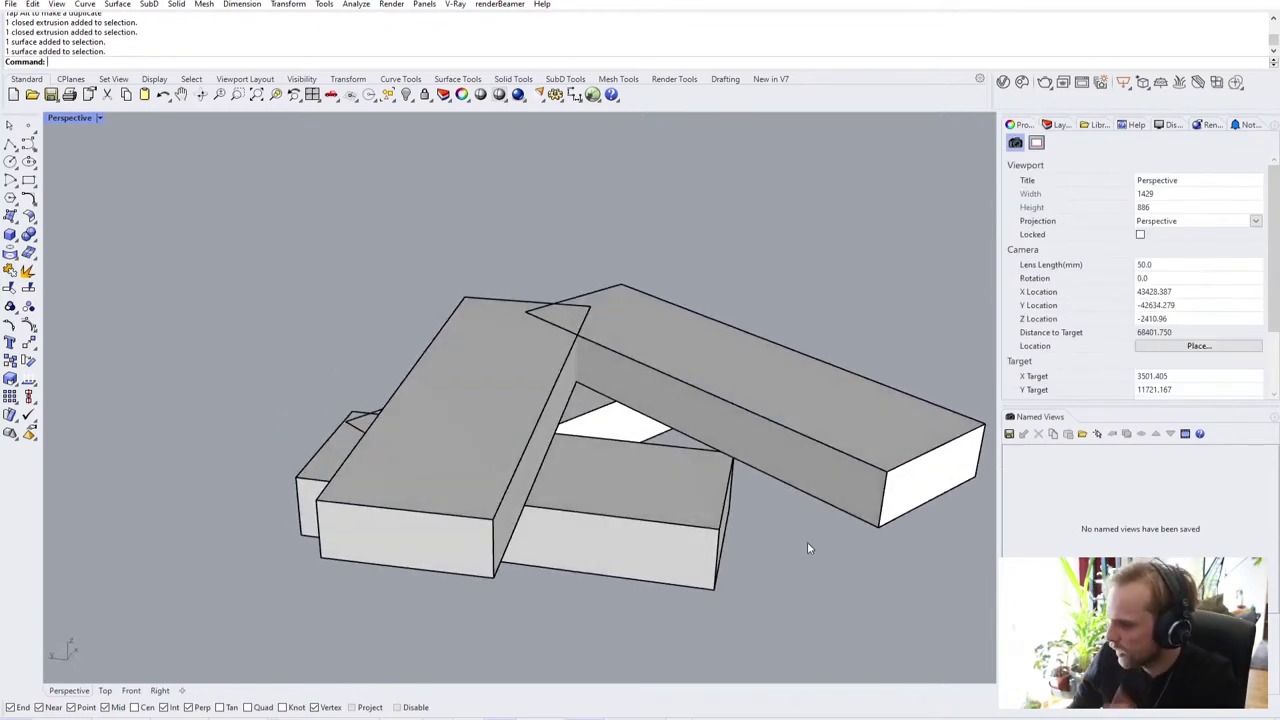
Step: Move the end face of the lower box slightly inward along its long edge to shorten the volume
scroll(737, 525, up, 4)
click(717, 525)
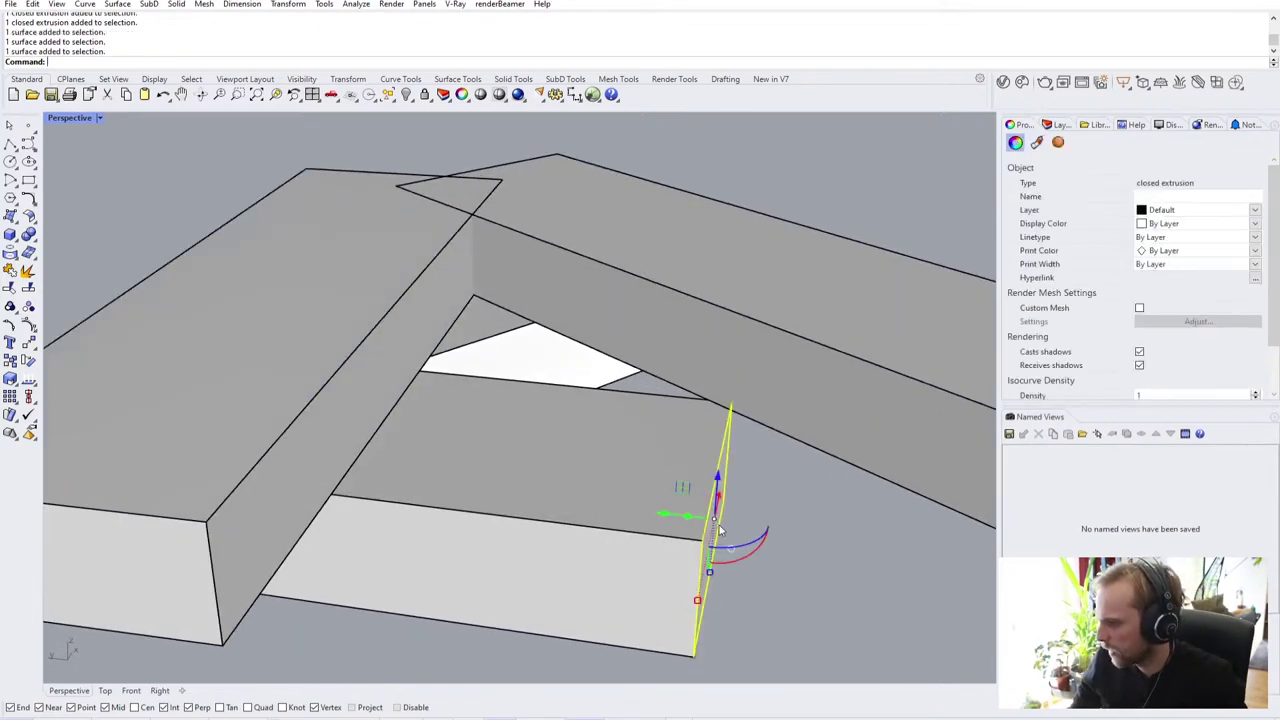
text(m)
key(Return)
click(720, 532)
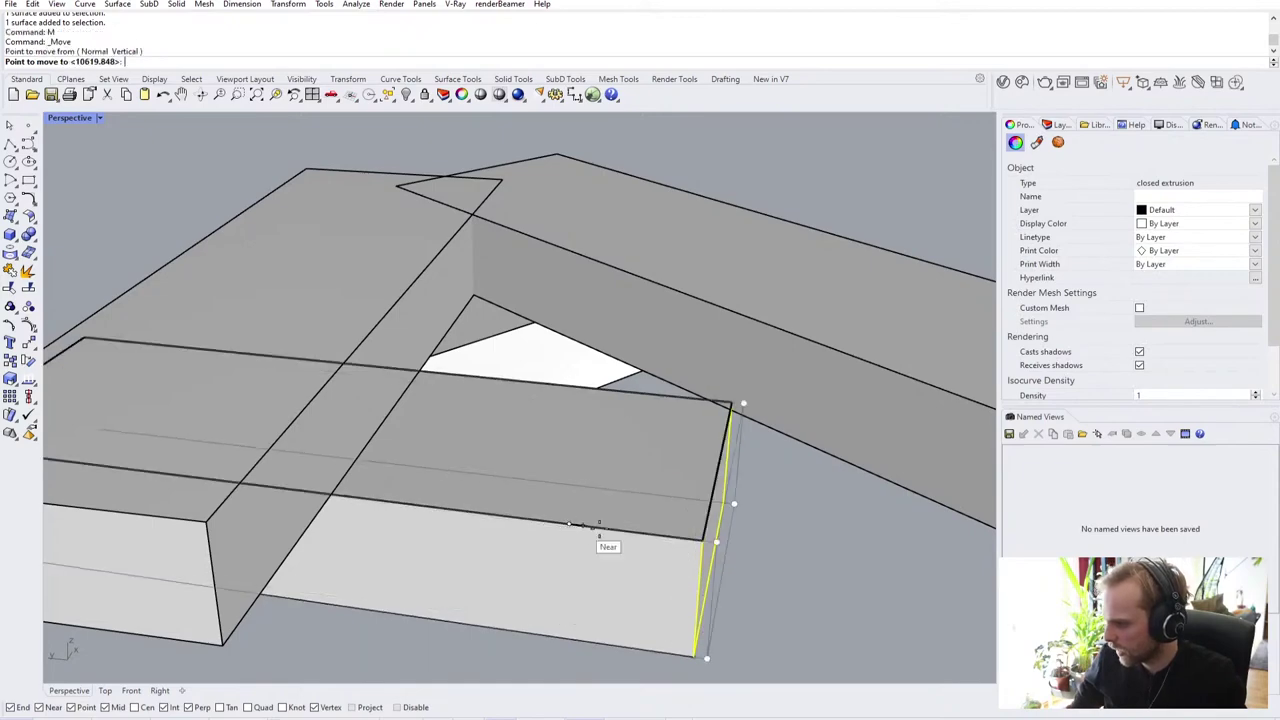
click(663, 537)
scroll(705, 552, down, 6)
click(808, 600)
right_drag(811, 602, 425, 523)
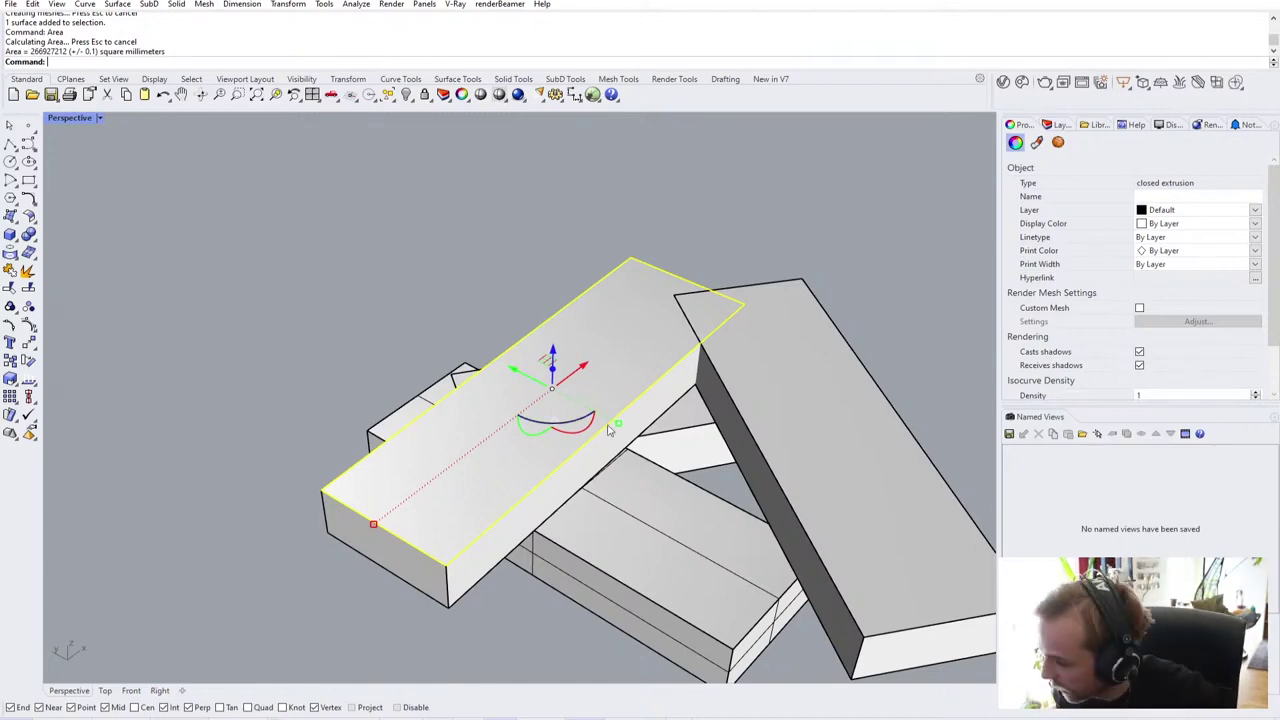
Step: Inspect the lower box and the overall stack from low and high viewpoints
key(Escape)
right_drag(600, 415, 561, 505)
click(561, 505)
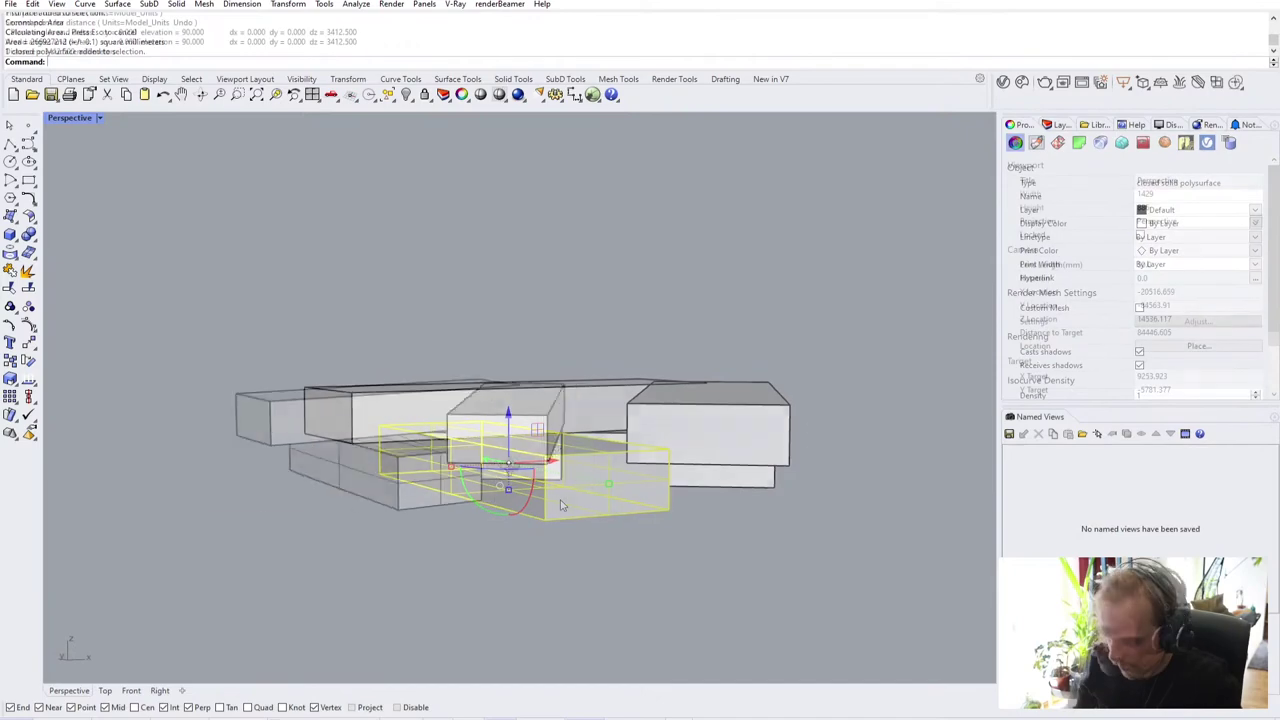
right_drag(640, 500, 555, 477)
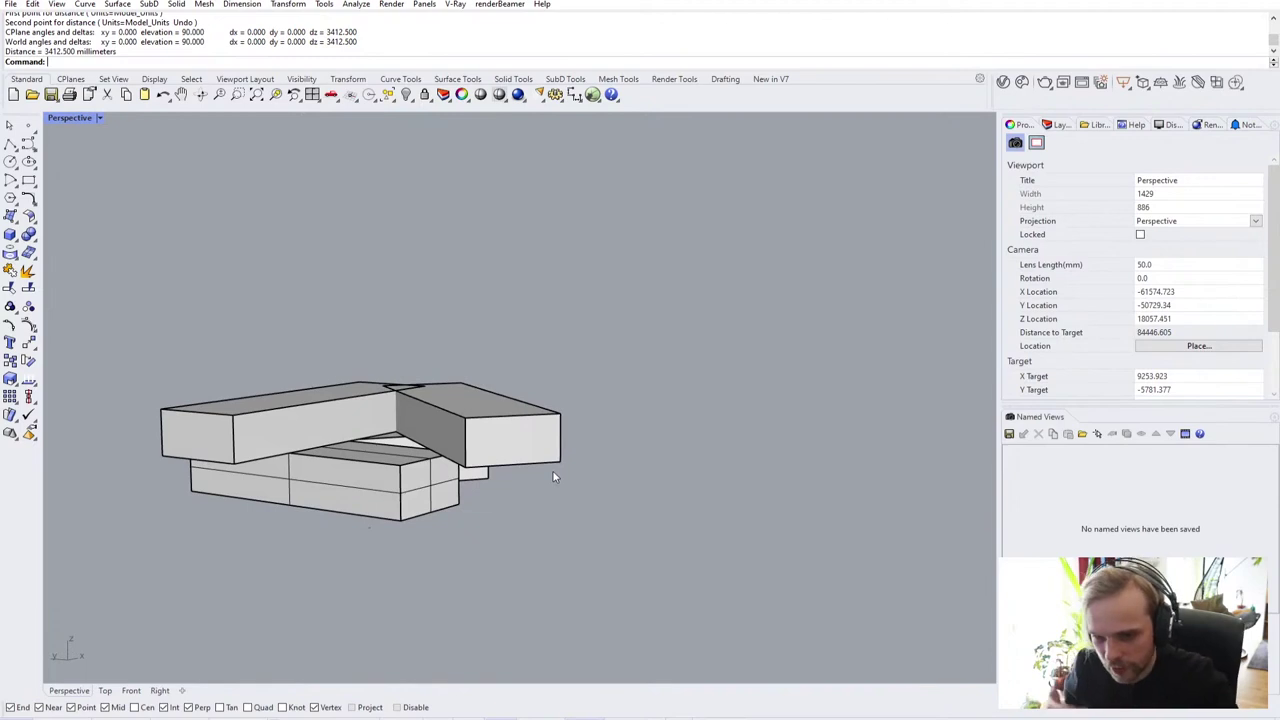
right_drag(459, 431, 519, 514)
scroll(634, 424, down, 4)
shift+right_drag(659, 385, 539, 320)
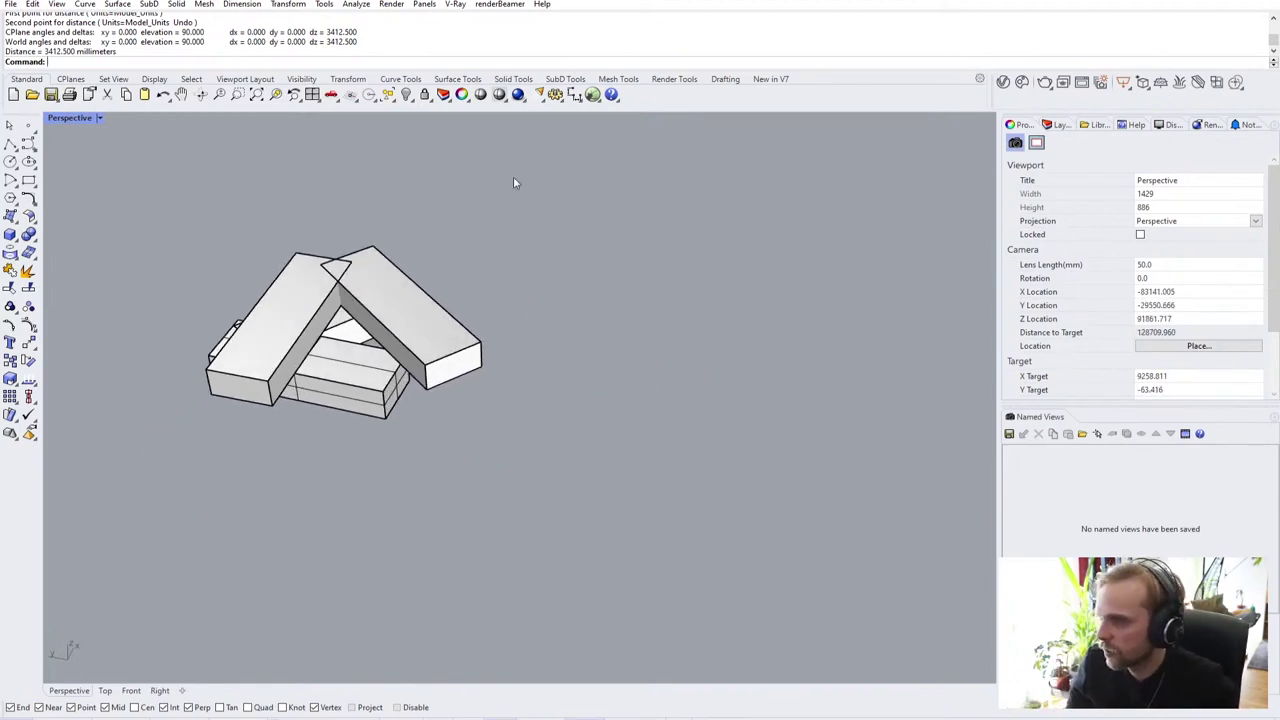
Step: Create a SubD box with two divisions in each direction over the lower box and display it flat
click(565, 79)
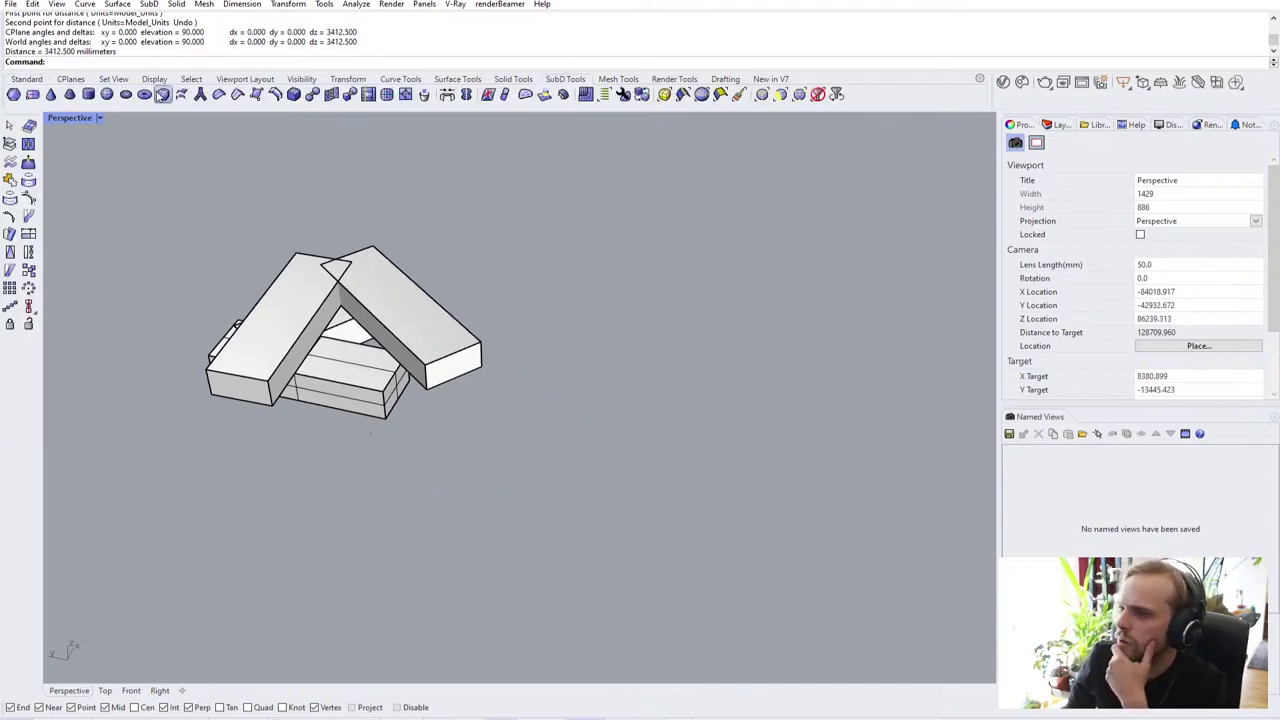
click(162, 94)
right_drag(219, 381, 271, 371)
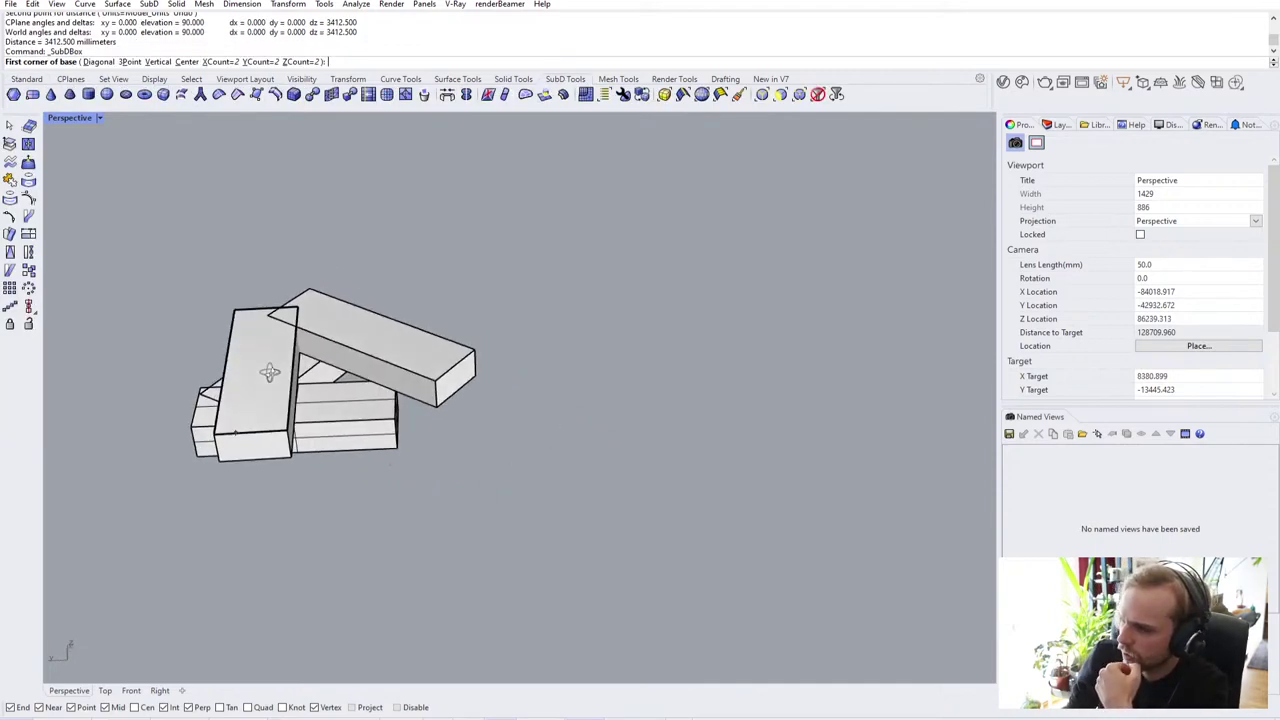
scroll(191, 440, up, 4)
click(206, 467)
scroll(432, 398, down, 6)
right_drag(429, 400, 514, 398)
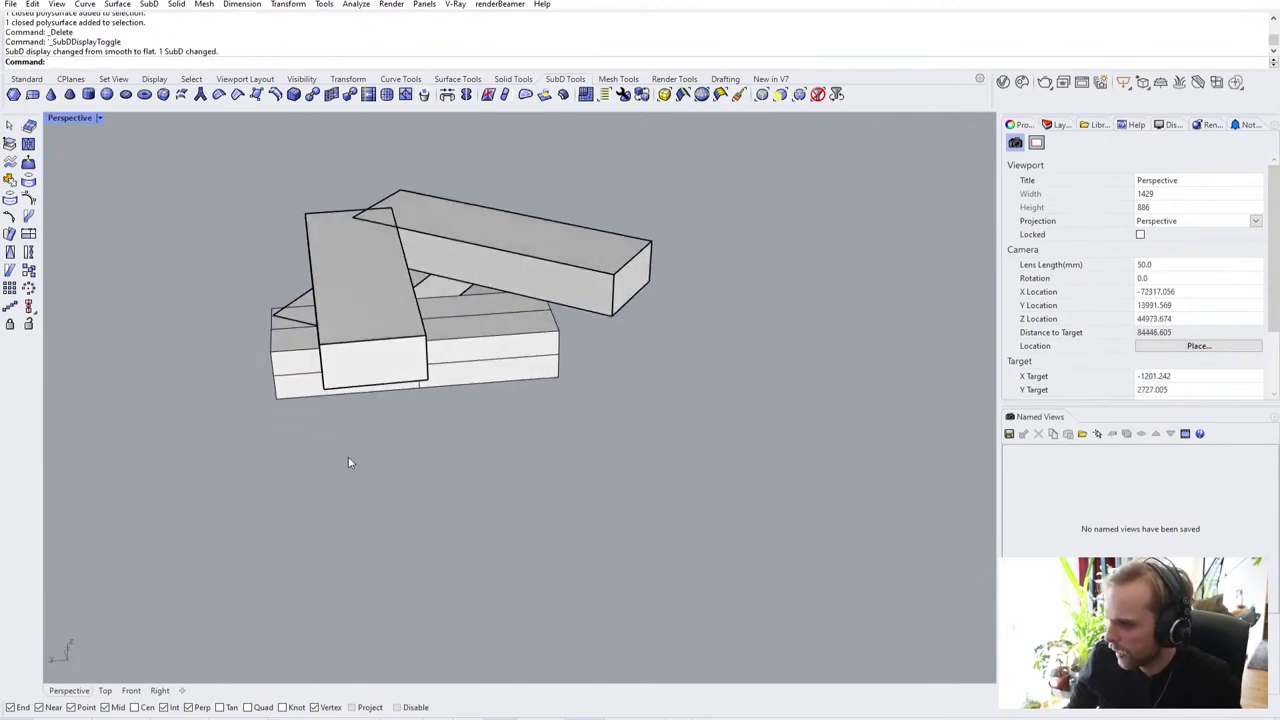
Step: Undo the deletion of the lower polysurface, and move the overlapping SubD box out beside the stack
key(ctrl+z)
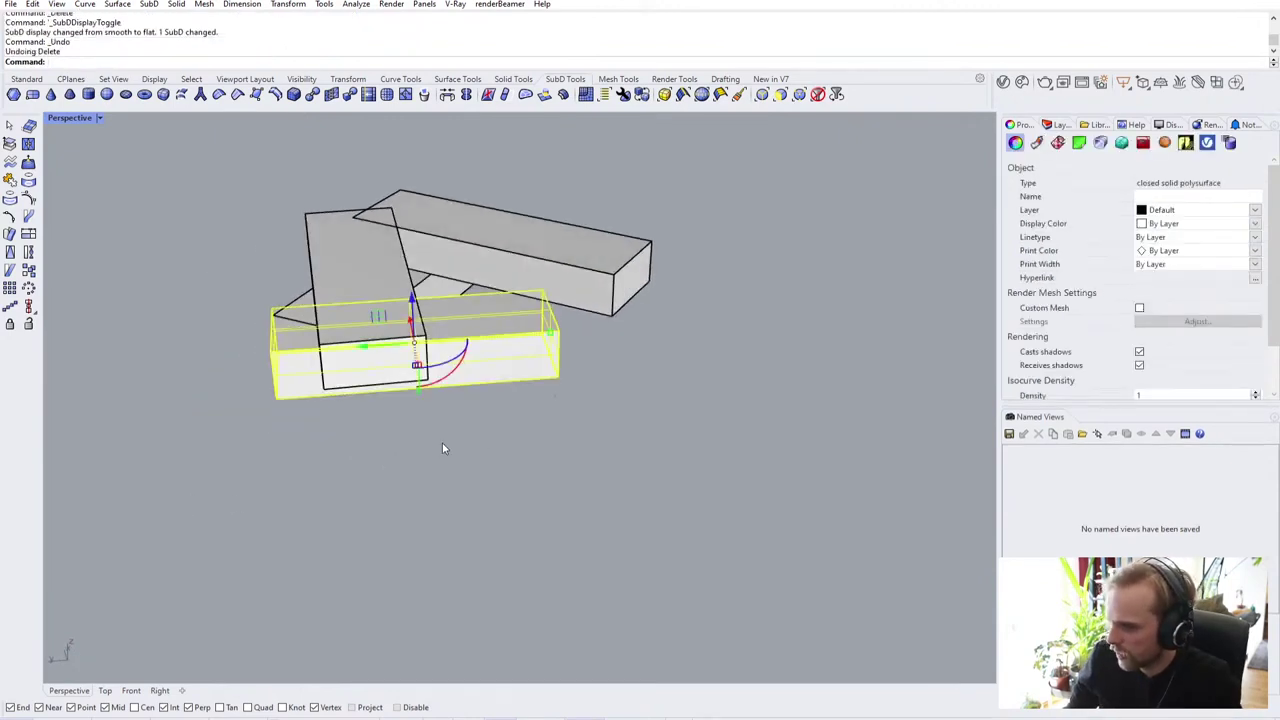
scroll(452, 456, down, 4)
click(492, 459)
scroll(480, 358, up, 6)
click(481, 377)
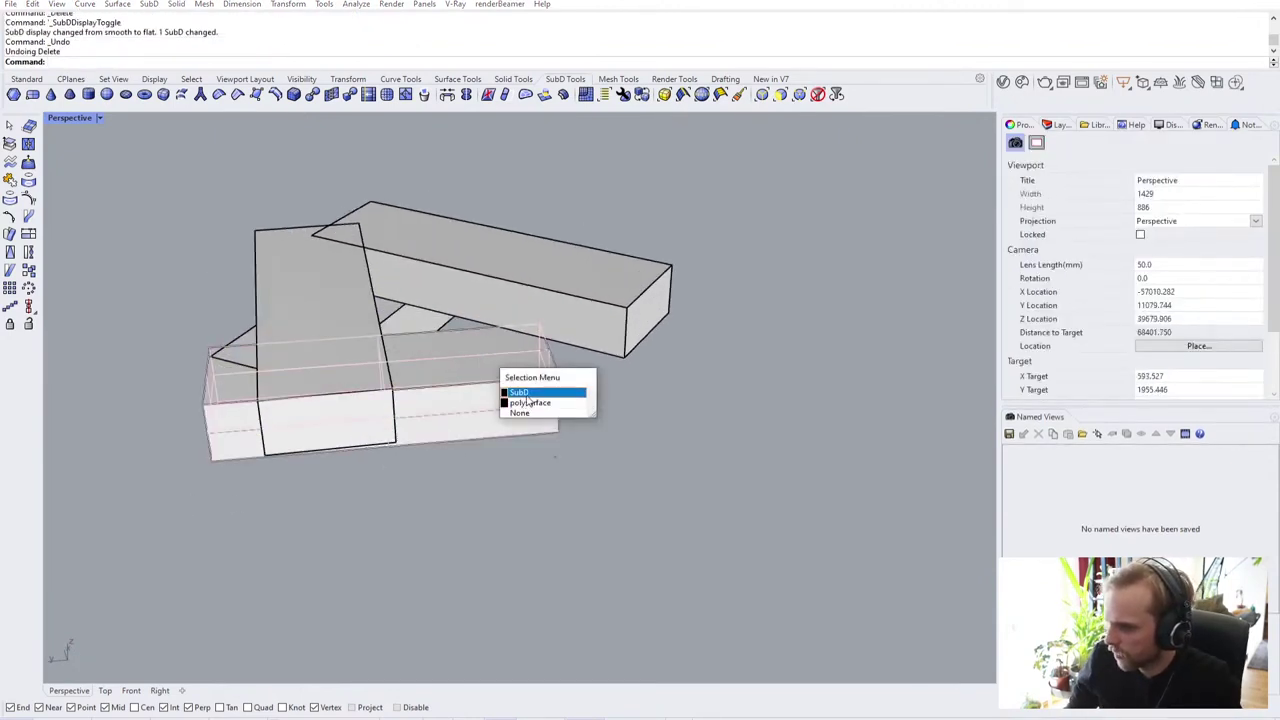
click(518, 393)
scroll(511, 402, down, 6)
shift+right_drag(510, 403, 306, 417)
drag(286, 421, 645, 402)
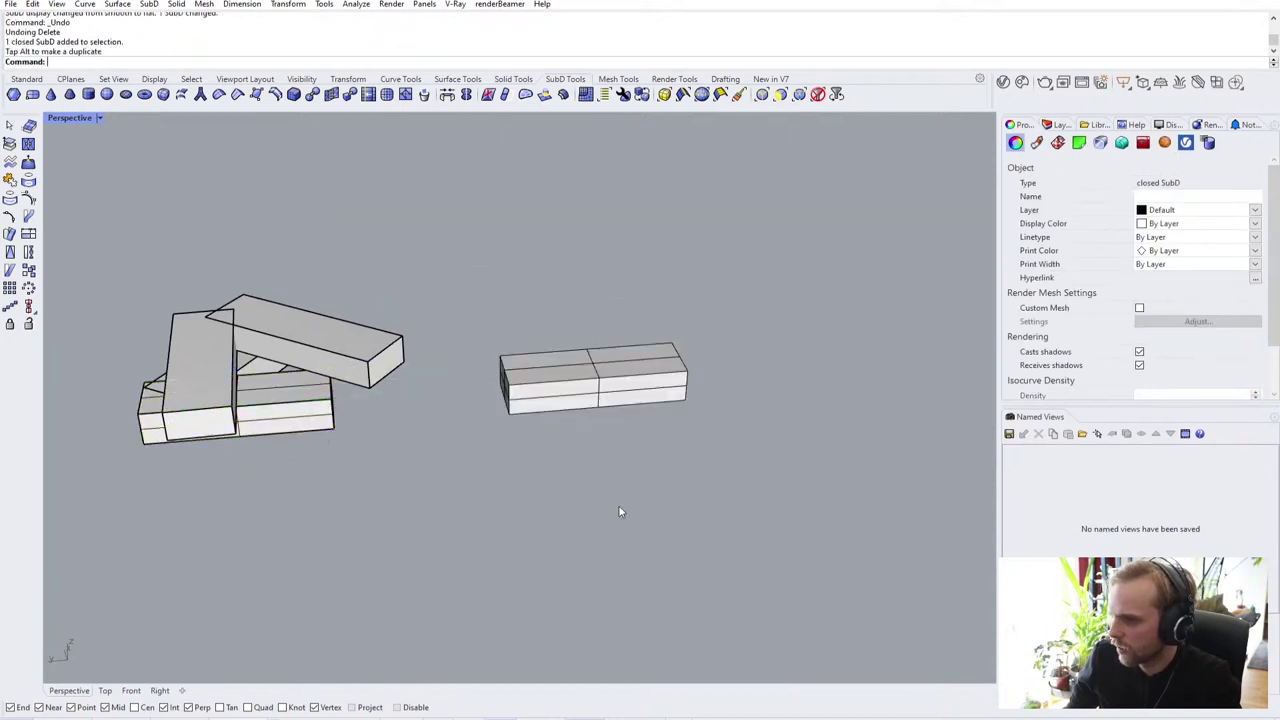
Step: Preview the separate SubD box in smooth display and return it to flat display
click(620, 514)
right_drag(620, 514, 574, 400)
scroll(570, 399, up, 3)
key(Tab)
right_drag(349, 384, 431, 468)
key(Tab)
scroll(640, 430, up, 3)
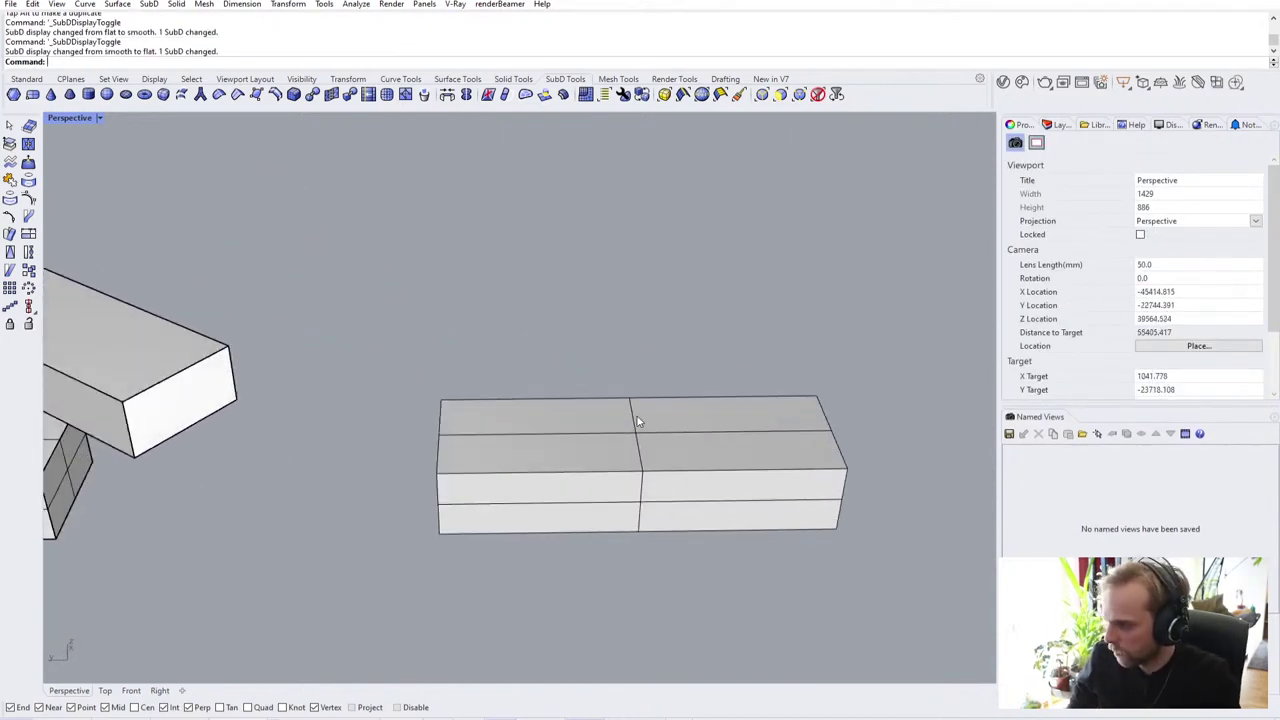
Step: Draw a single-face SubD plane on the lower box's end face, and move it out beside the separate SubD box
ctrl+shift+click(640, 422)
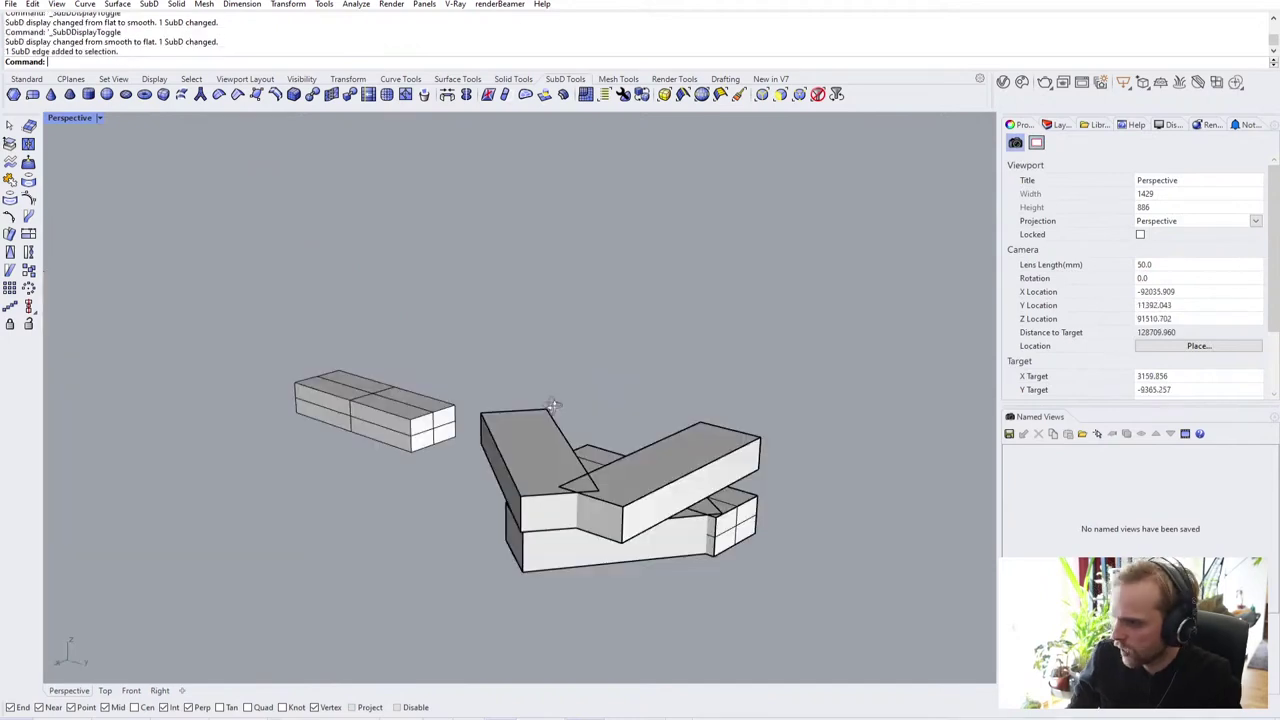
right_drag(554, 403, 640, 442)
right_drag(647, 563, 686, 529)
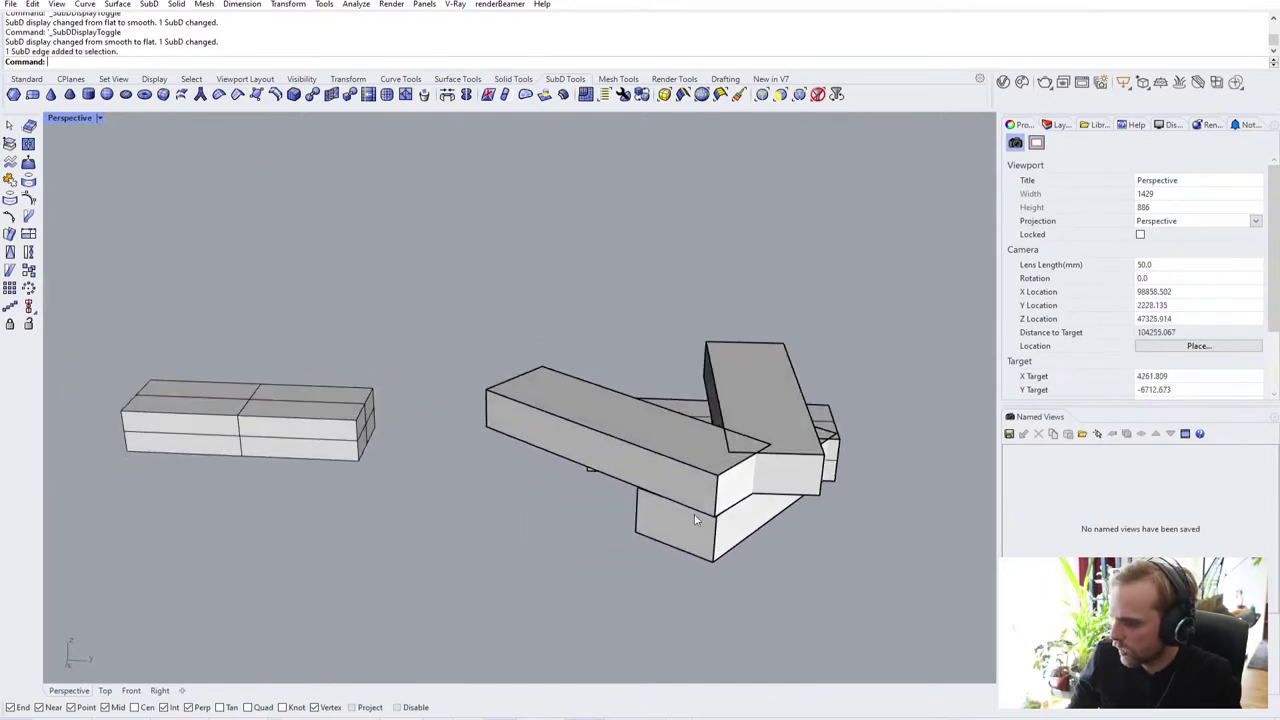
scroll(686, 529, down, 2)
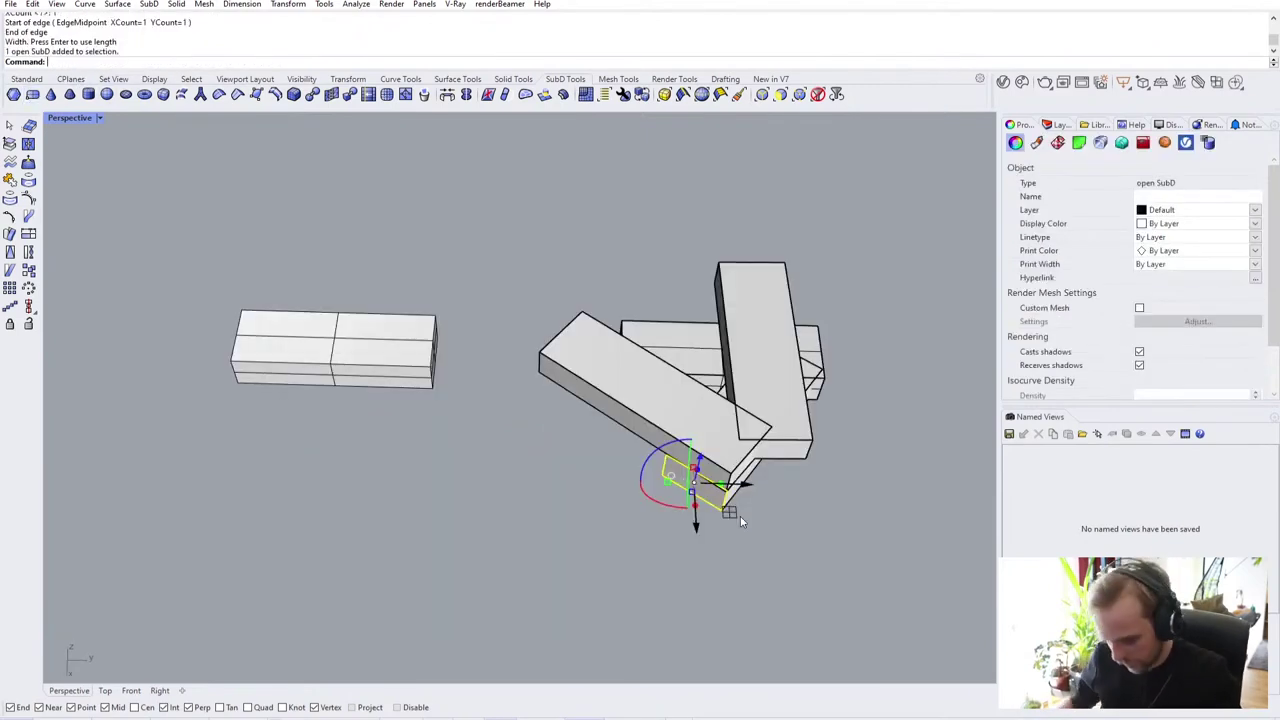
text(m)
key(Return)
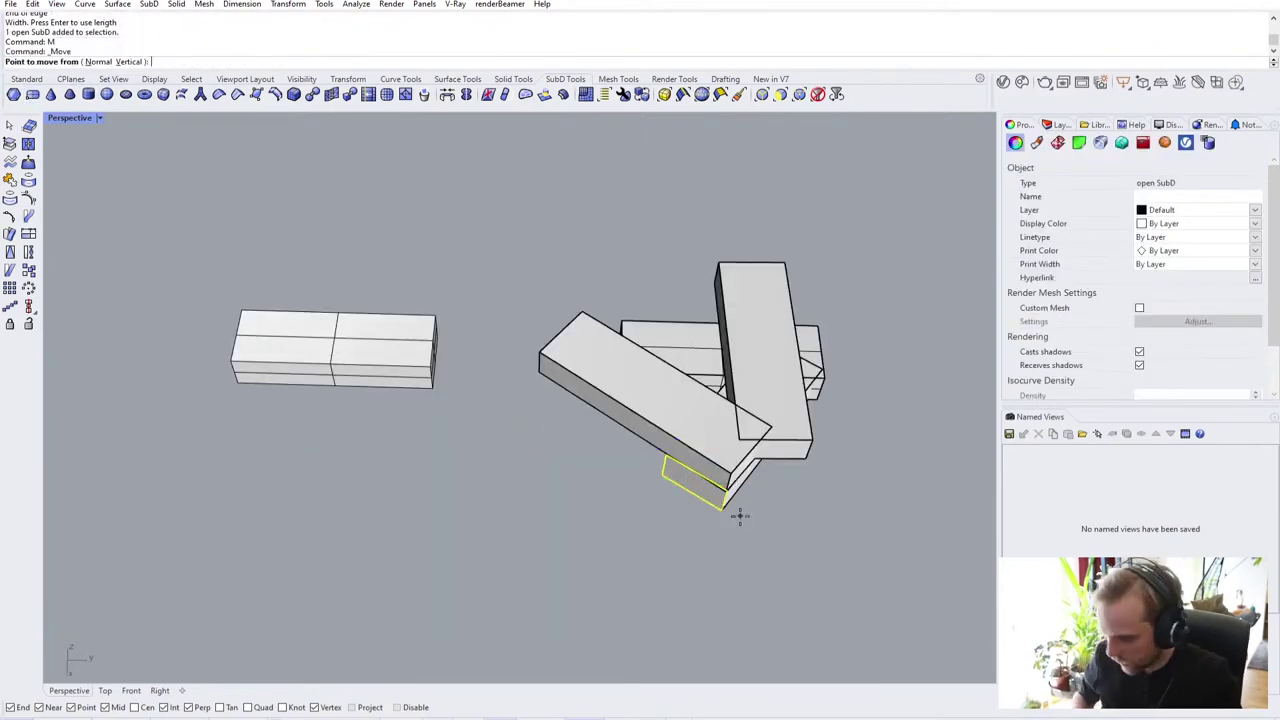
click(815, 336)
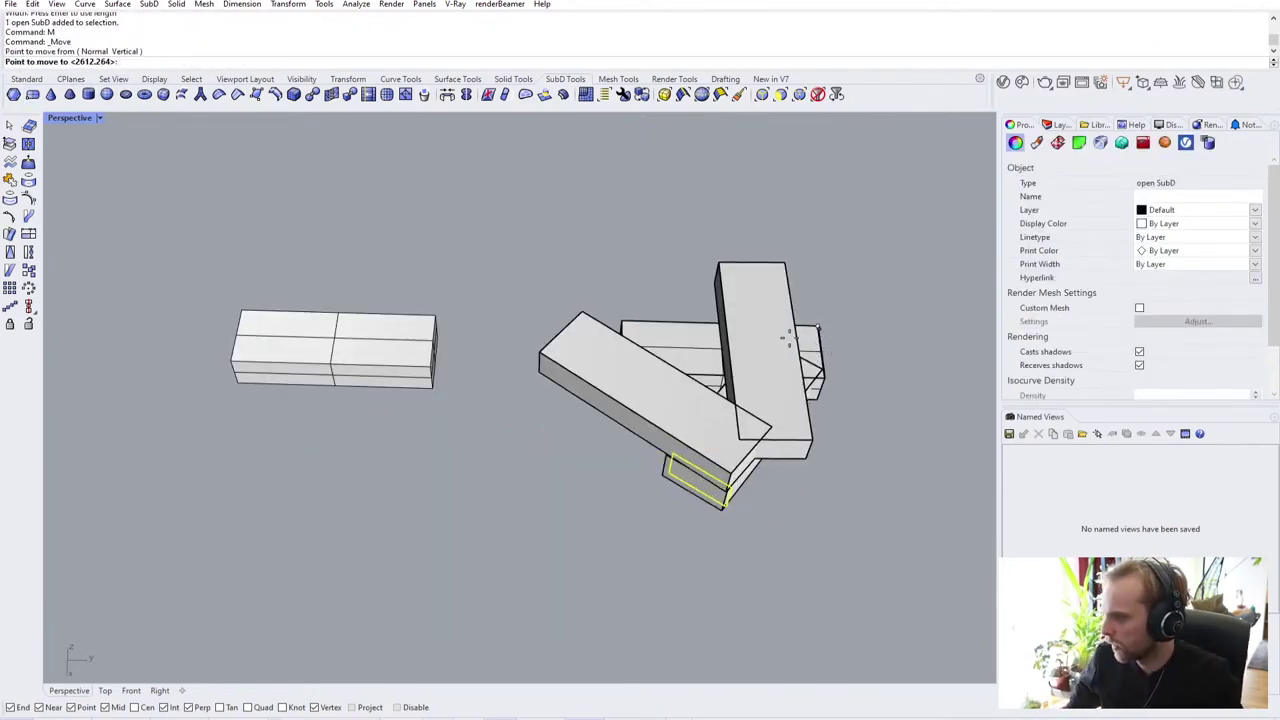
click(434, 312)
click(427, 494)
Step: Slide the SubD box's middle edge loop along its length toward one end, leaving a short end section
scroll(345, 490, up, 10)
right_drag(345, 490, 360, 310)
scroll(463, 408, down, 4)
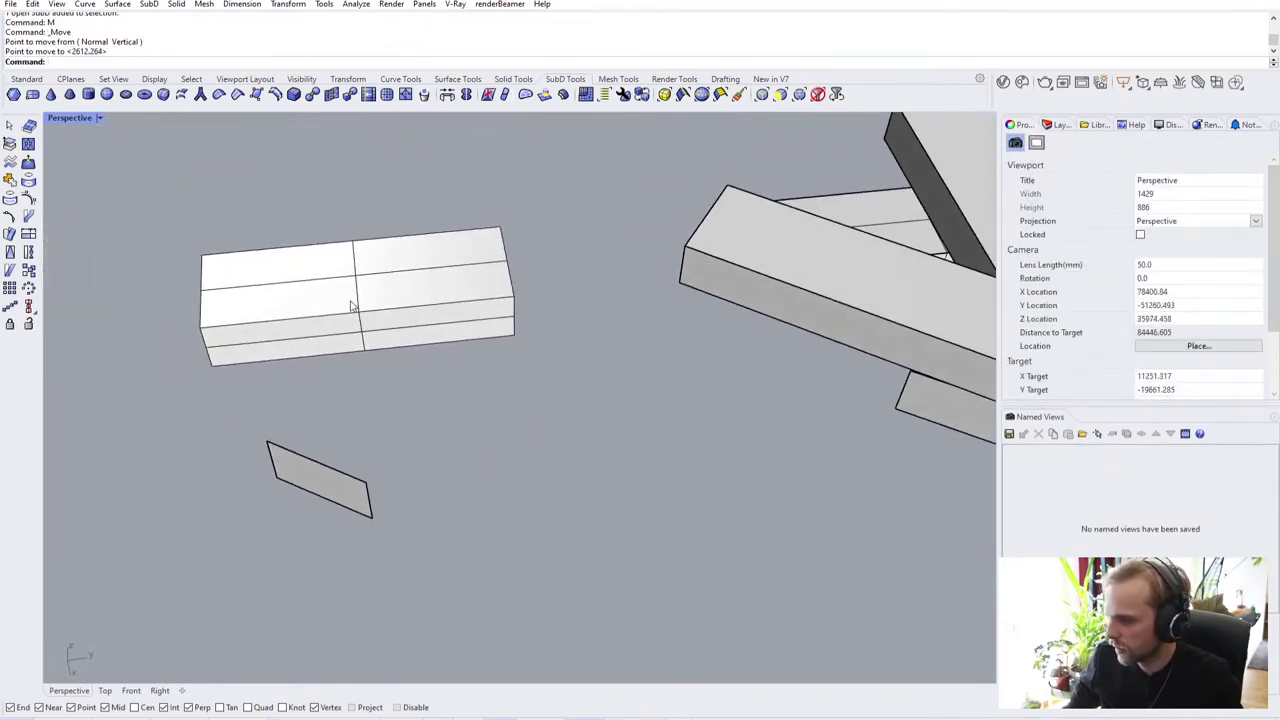
scroll(362, 305, up, 3)
ctrl+shift+click(365, 302)
ctrl+shift+double_click(364, 299)
drag(404, 288, 501, 294)
click(546, 417)
Step: Delete the two stacked side faces of the SubD box's short end section to open it toward the plane
scroll(517, 338, up, 5)
right_drag(546, 417, 590, 366)
ctrl+shift+click(540, 297)
ctrl+shift+click(553, 370)
key(Delete)
scroll(540, 370, down, 6)
Step: Insert a horizontal edge across the middle of the SubD plane, and bridge its boundary to the opening in the box
scroll(450, 470, up, 4)
ctrl+shift+double_click(430, 476)
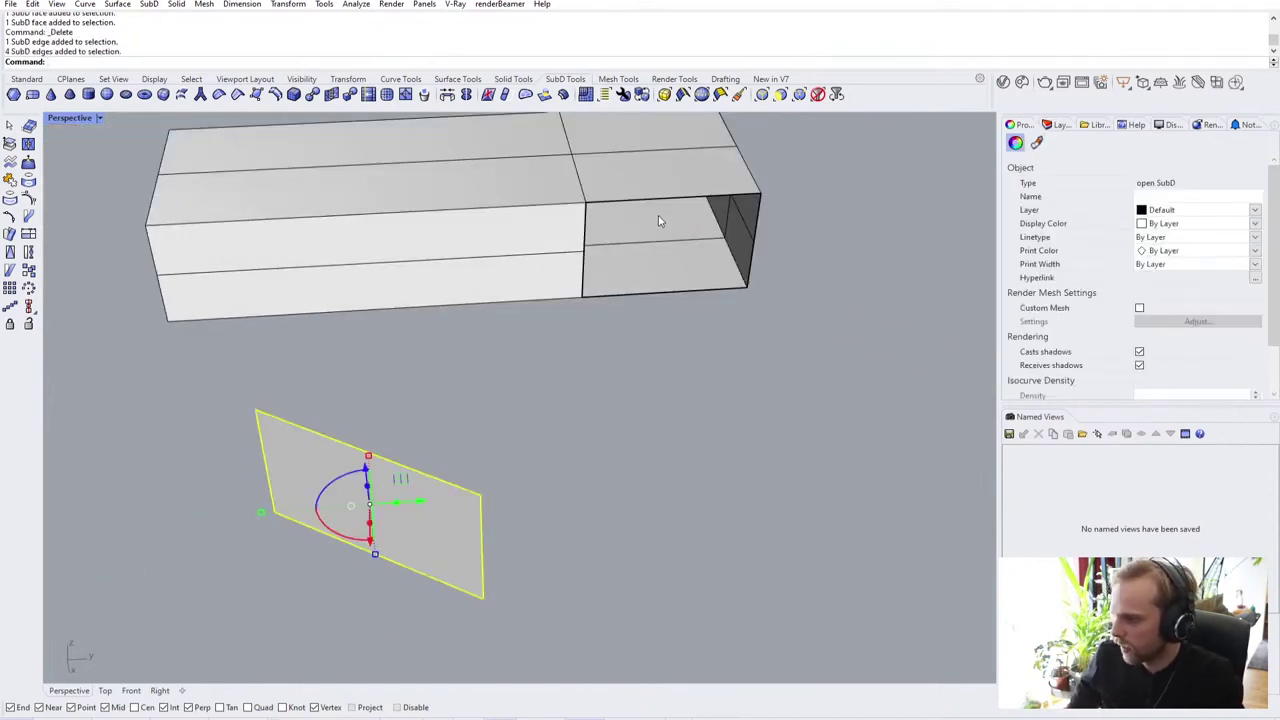
ctrl+shift+double_click(651, 204)
ctrl+shift+click(651, 204)
text(br)
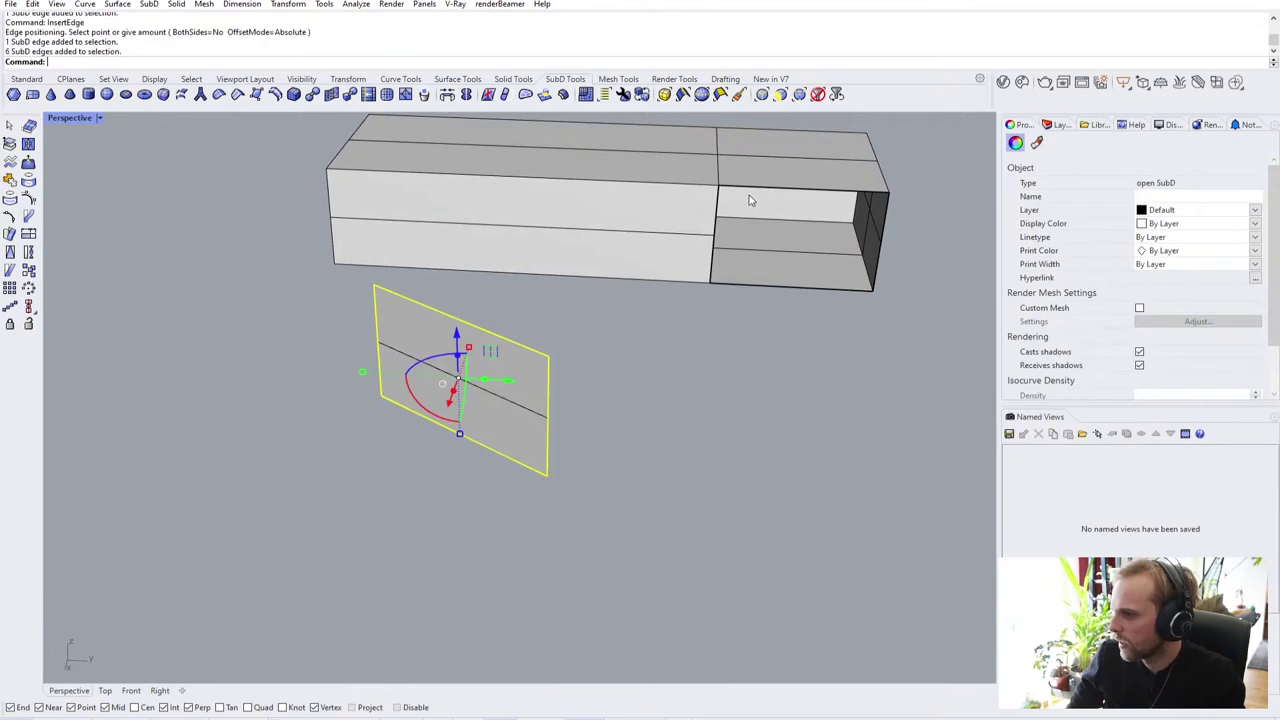
ctrl+shift+double_click(748, 196)
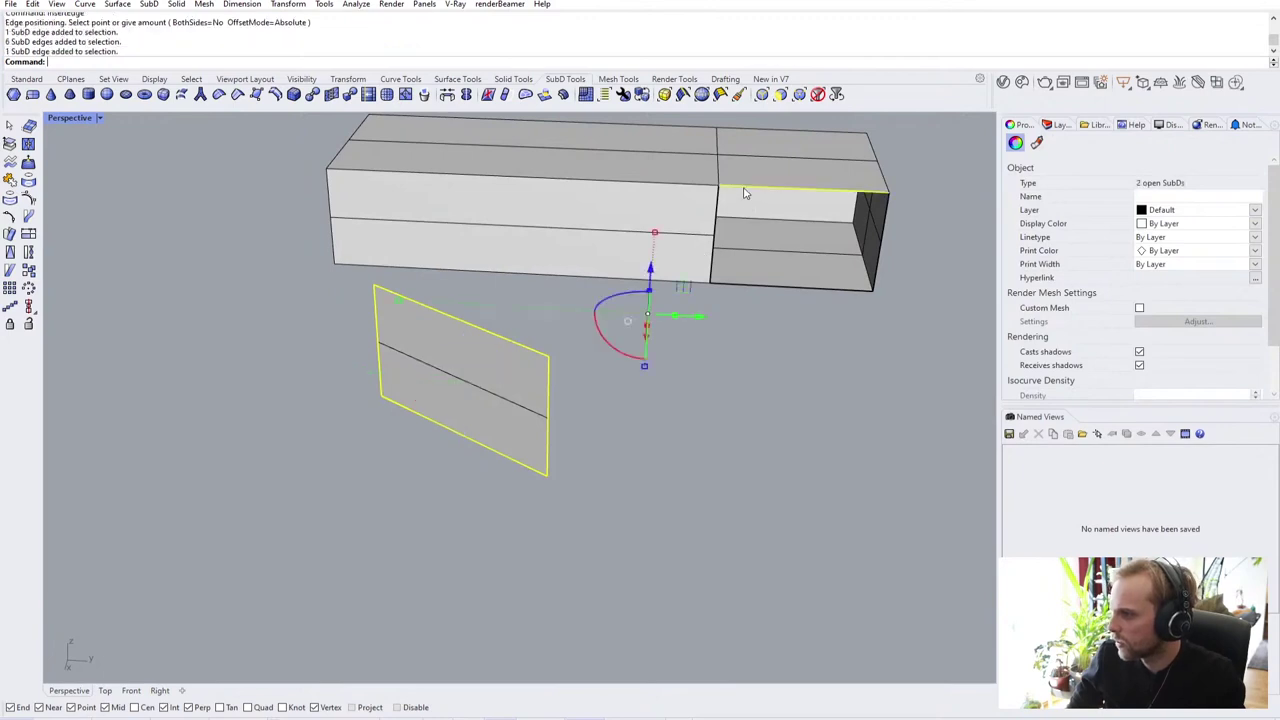
right_drag(737, 197, 705, 203)
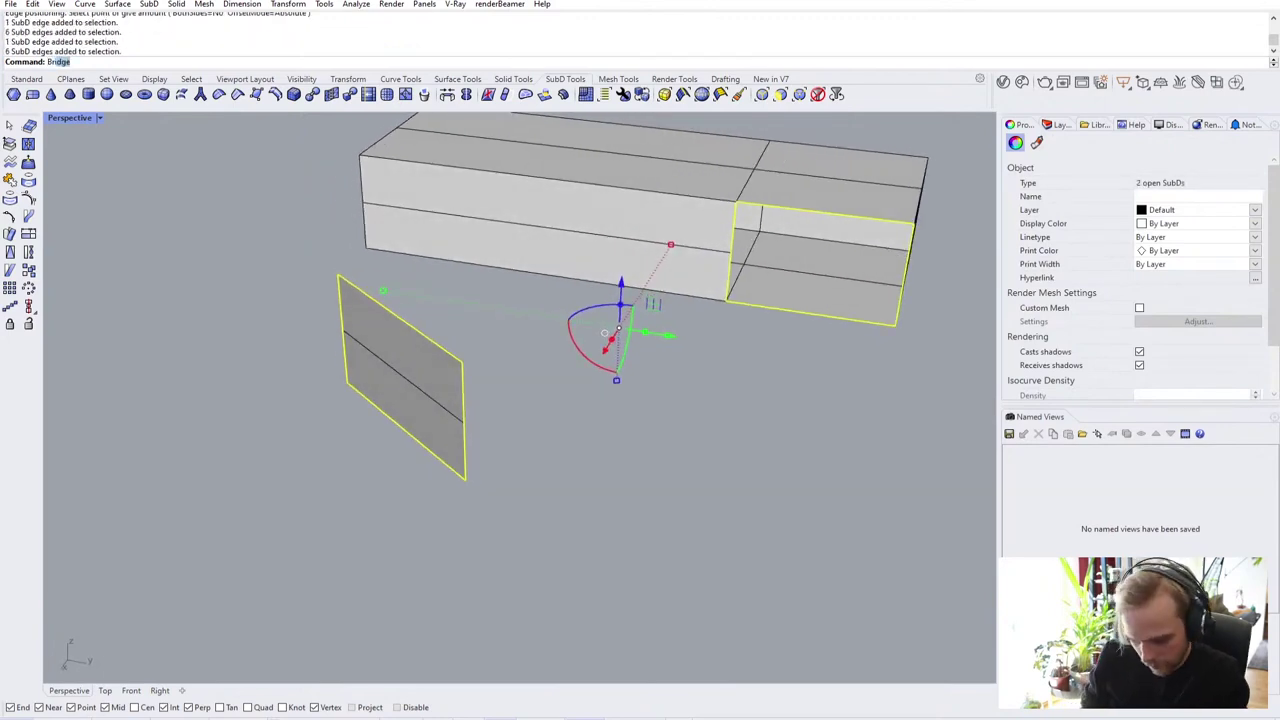
key(Return)
Step: Check the bridged V-shaped SubD in smooth display and return it to flat display
right_drag(395, 248, 366, 291)
click(687, 330)
key(Tab)
key(Tab)
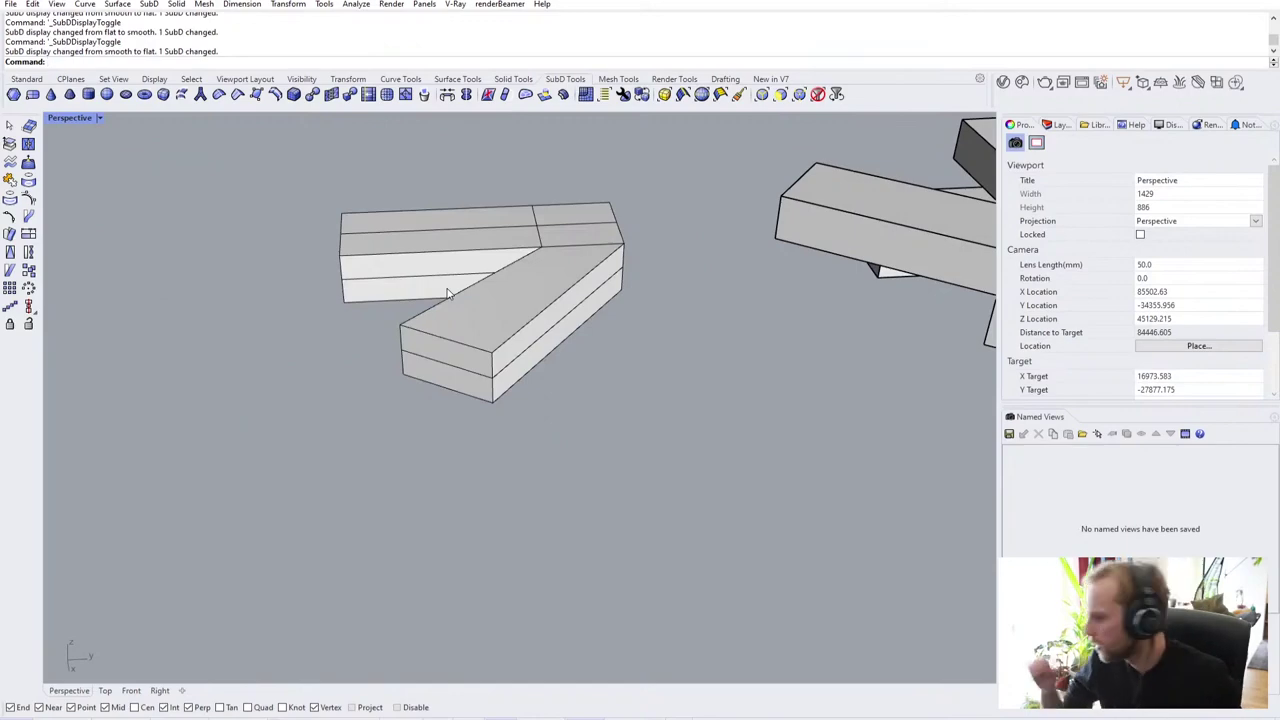
shift+right_drag(520, 295, 524, 426)
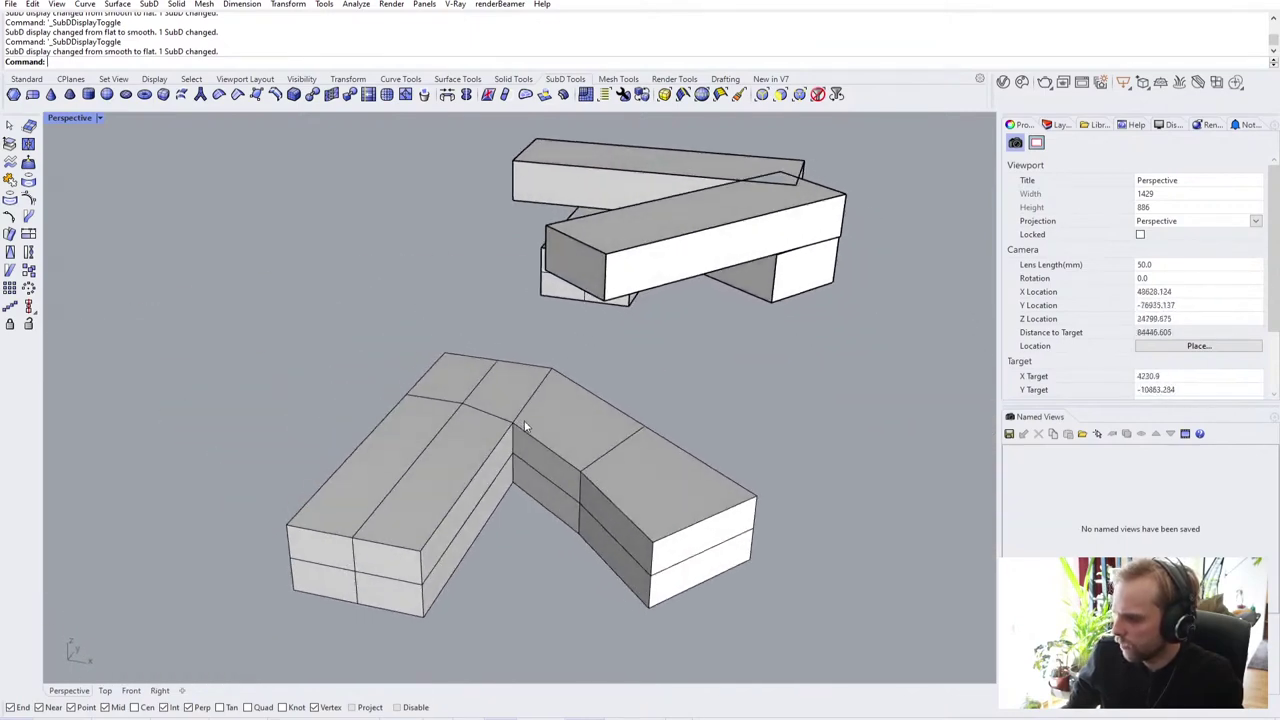
Step: Extrude the top face of the bridged arm's end section upward along the Z direction
ctrl+shift+click(641, 484)
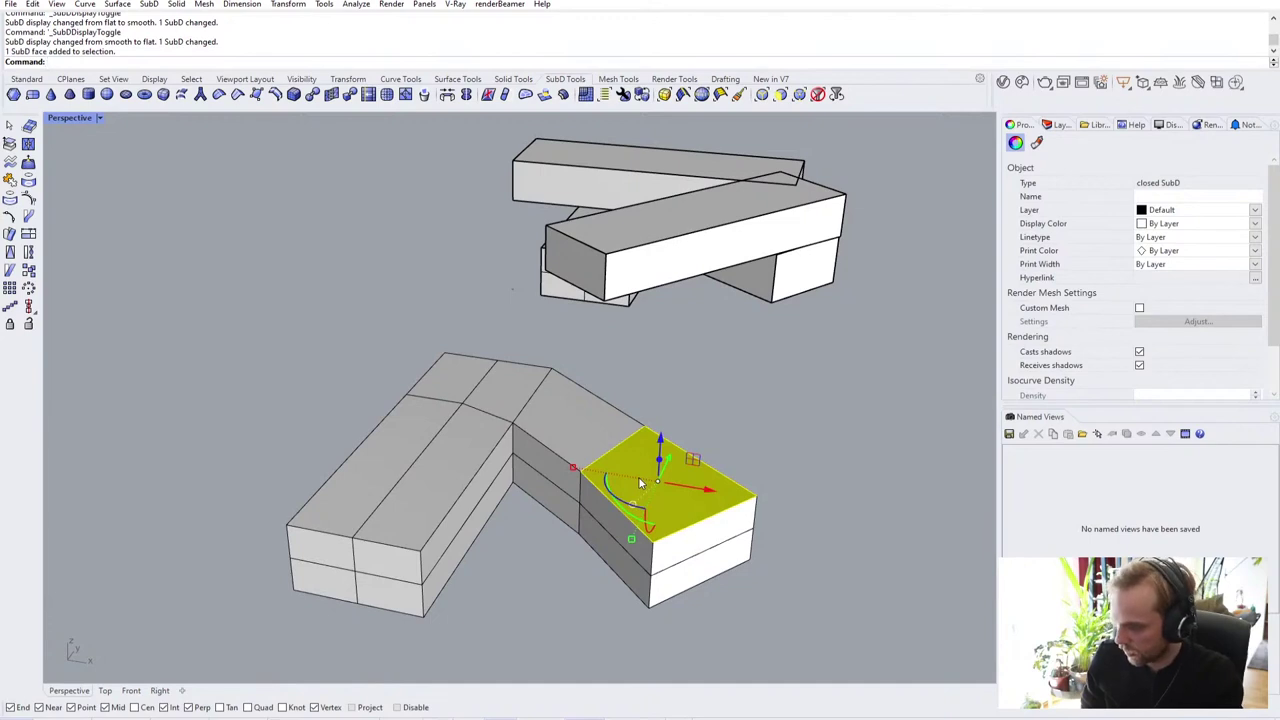
key(Return)
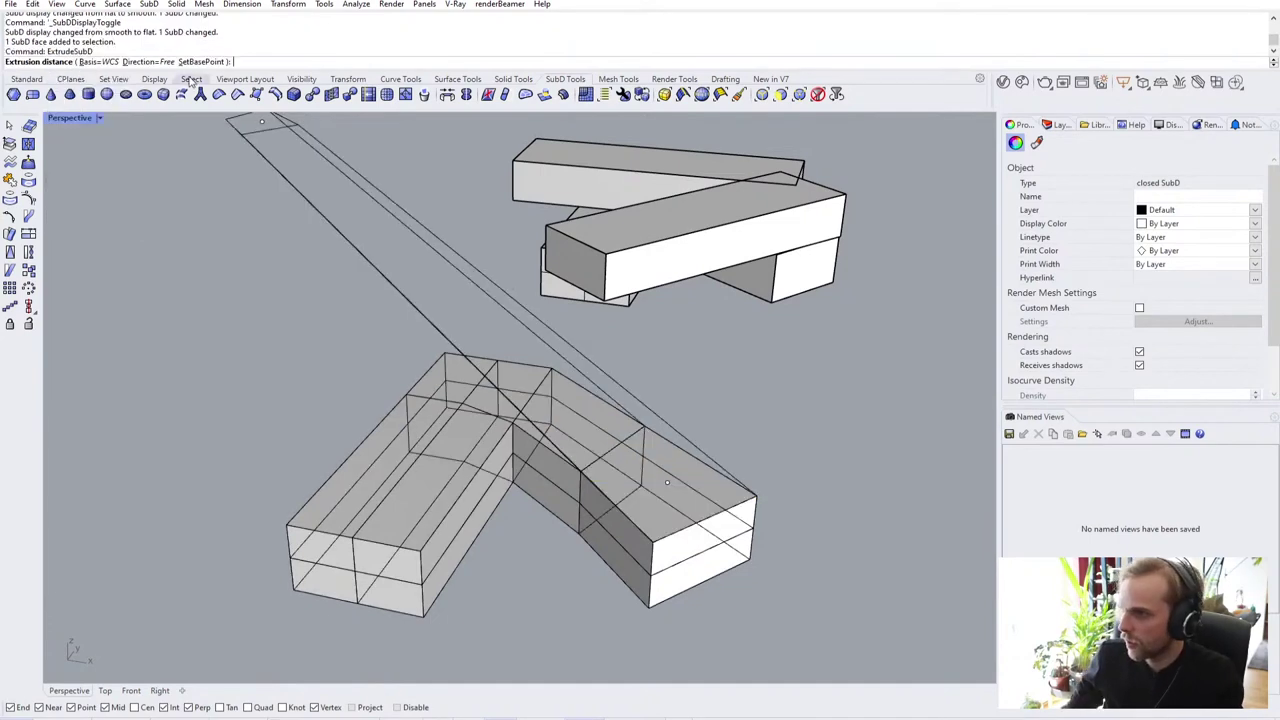
click(148, 62)
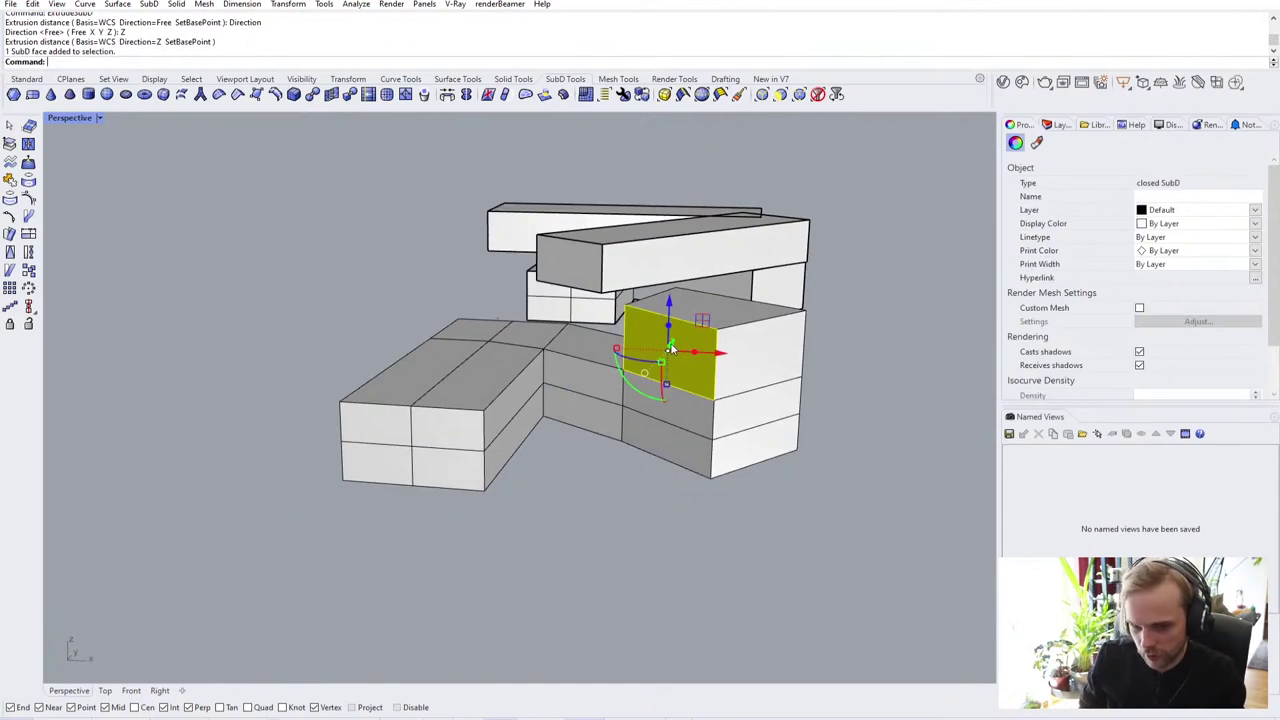
Step: Extrude the raised block's inner side face along the X direction, across and beyond the other arm
key(Return)
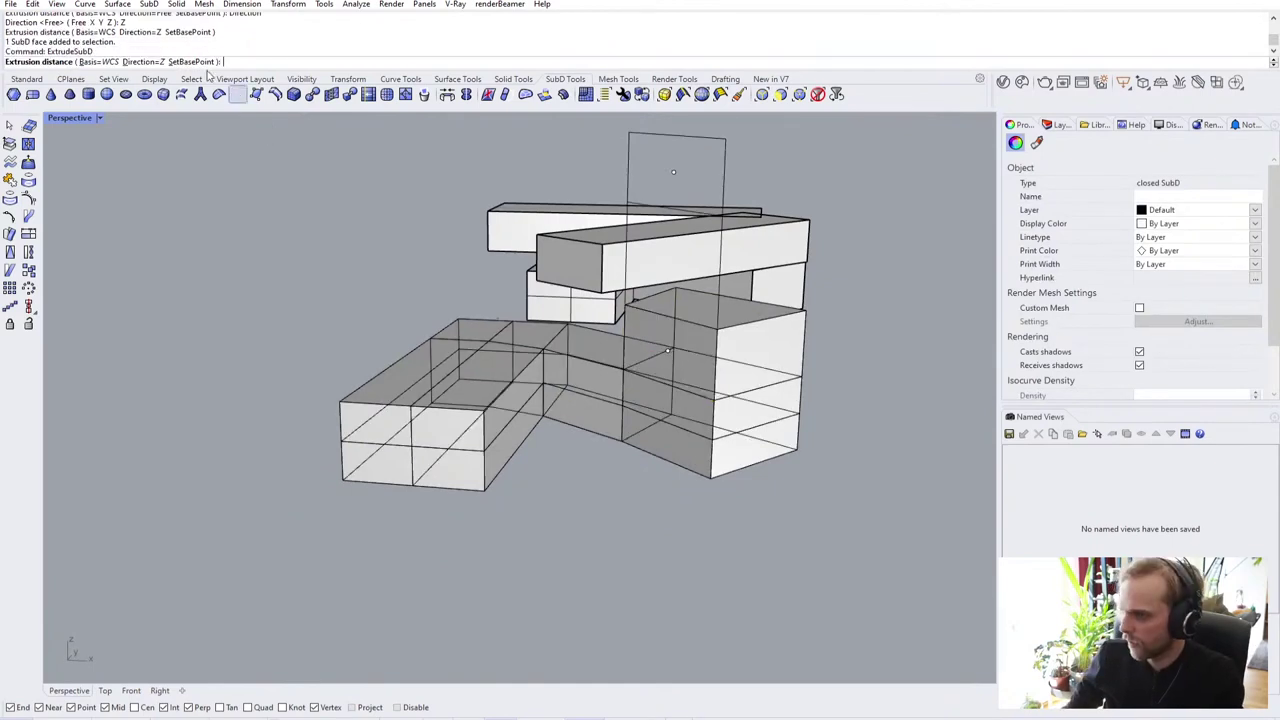
click(138, 61)
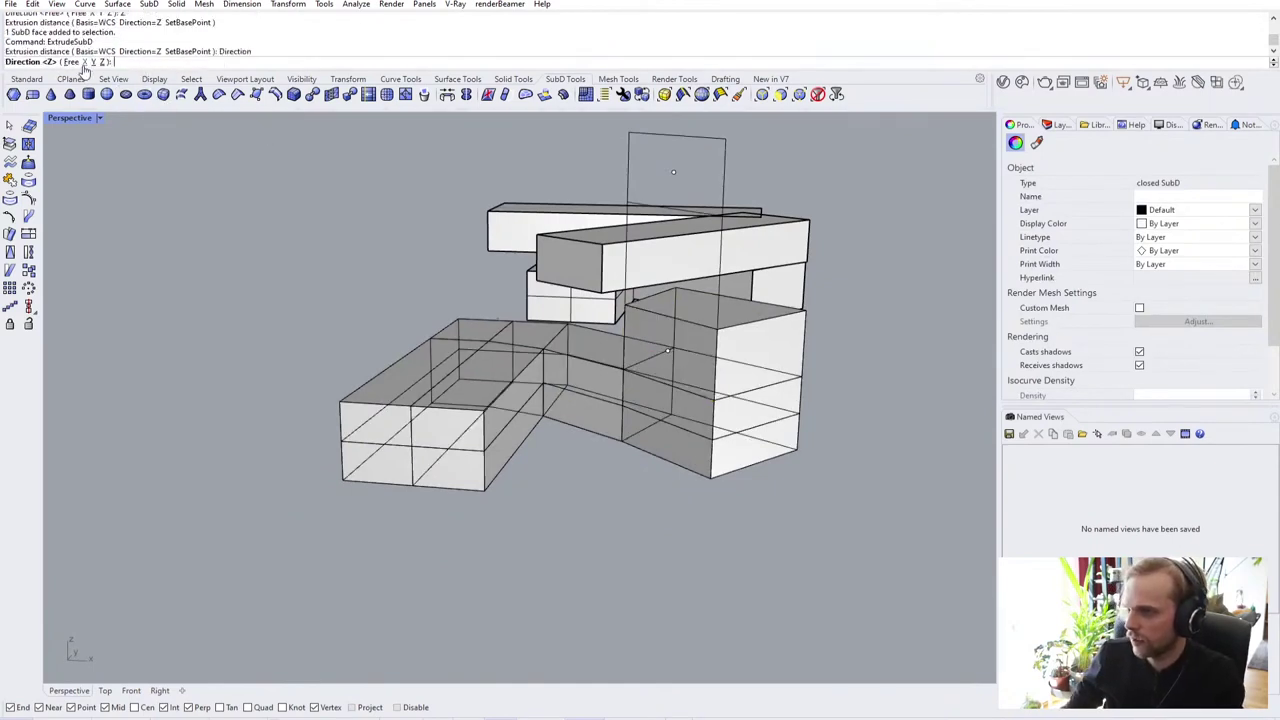
click(84, 62)
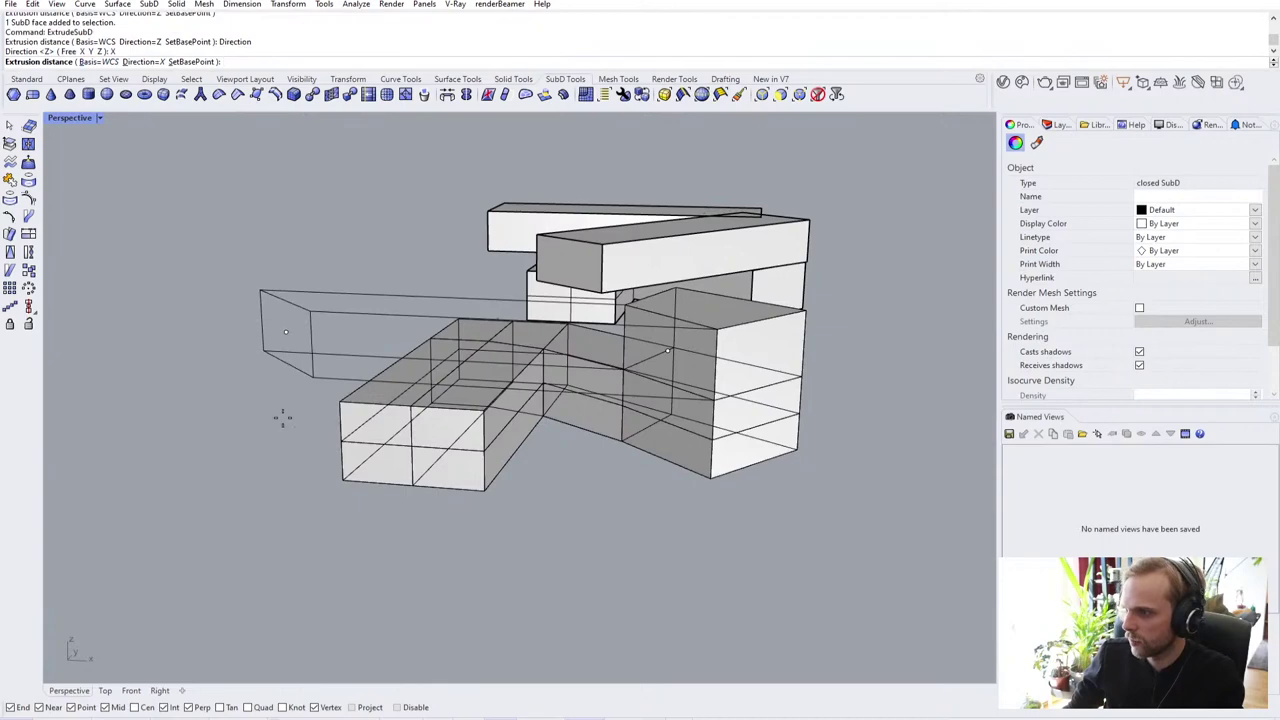
click(297, 383)
Step: Move the end face of the new upper arm back along X to shorten the arm
right_drag(297, 383, 450, 451)
ctrl+shift+click(401, 447)
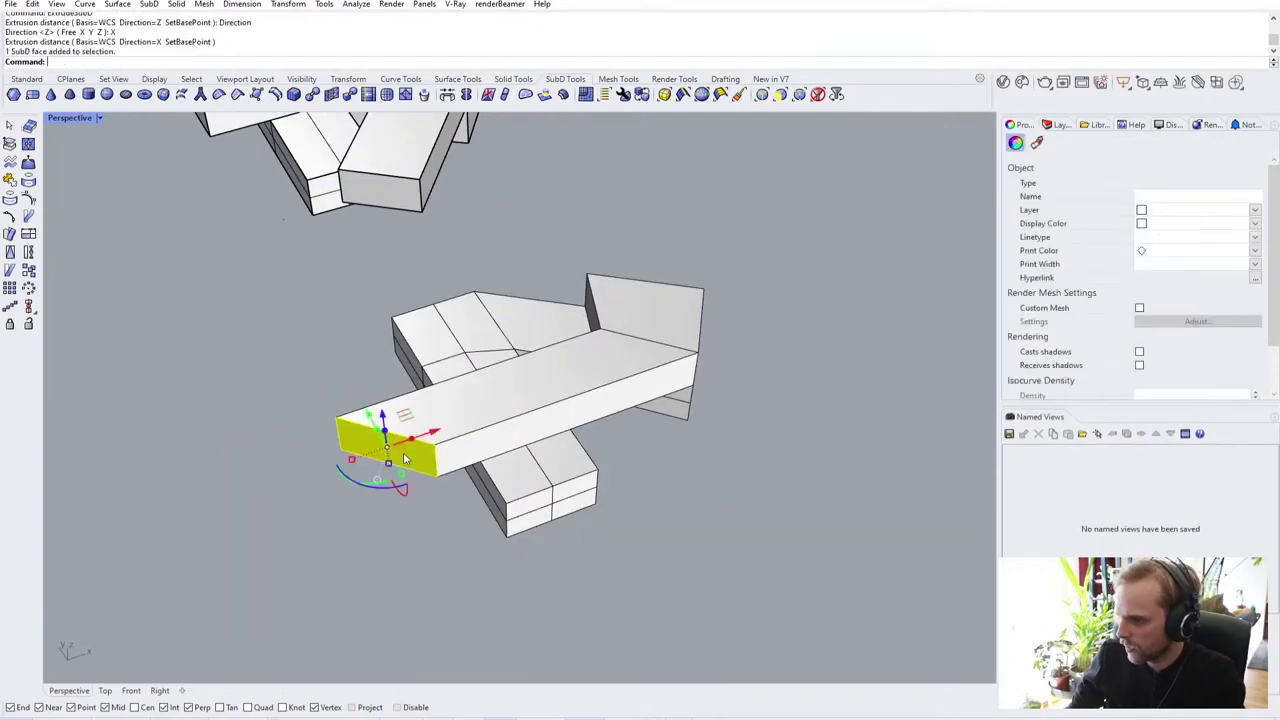
drag(436, 433, 552, 465)
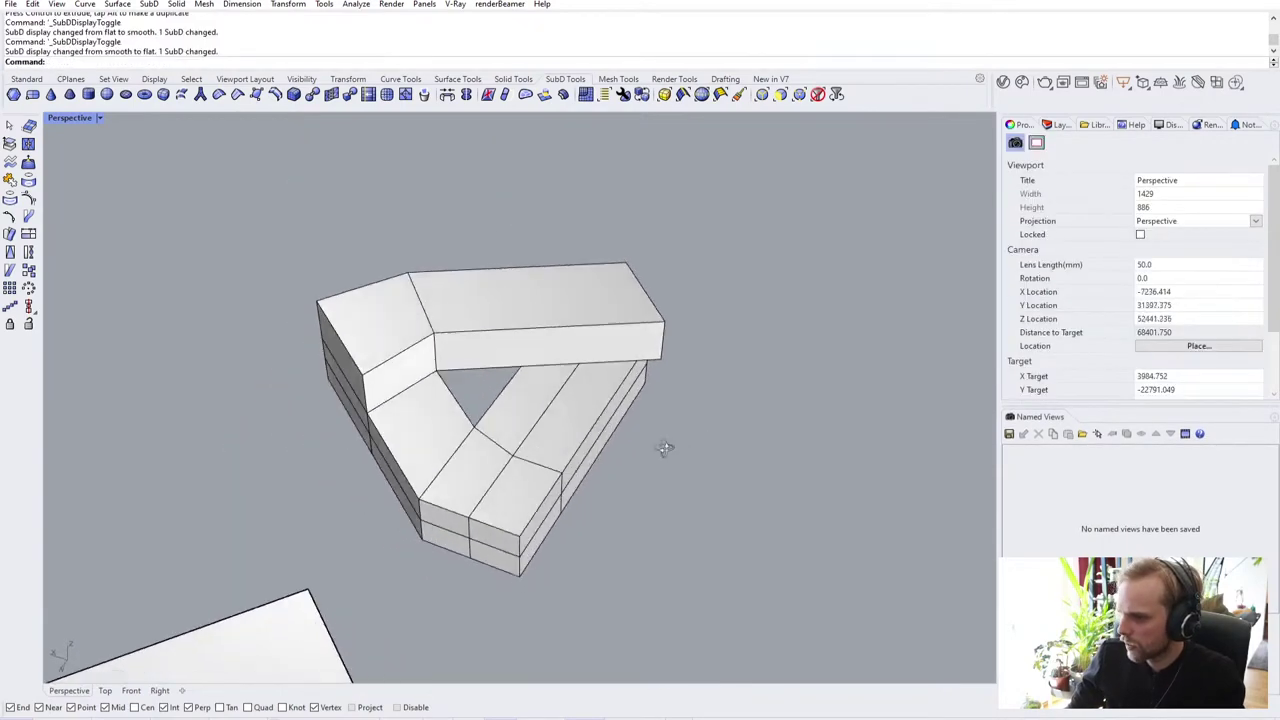
Step: Compare the SubD volume with the original box stack, and examine the faces and edges around its lower corner
right_drag(663, 446, 179, 547)
click(167, 568)
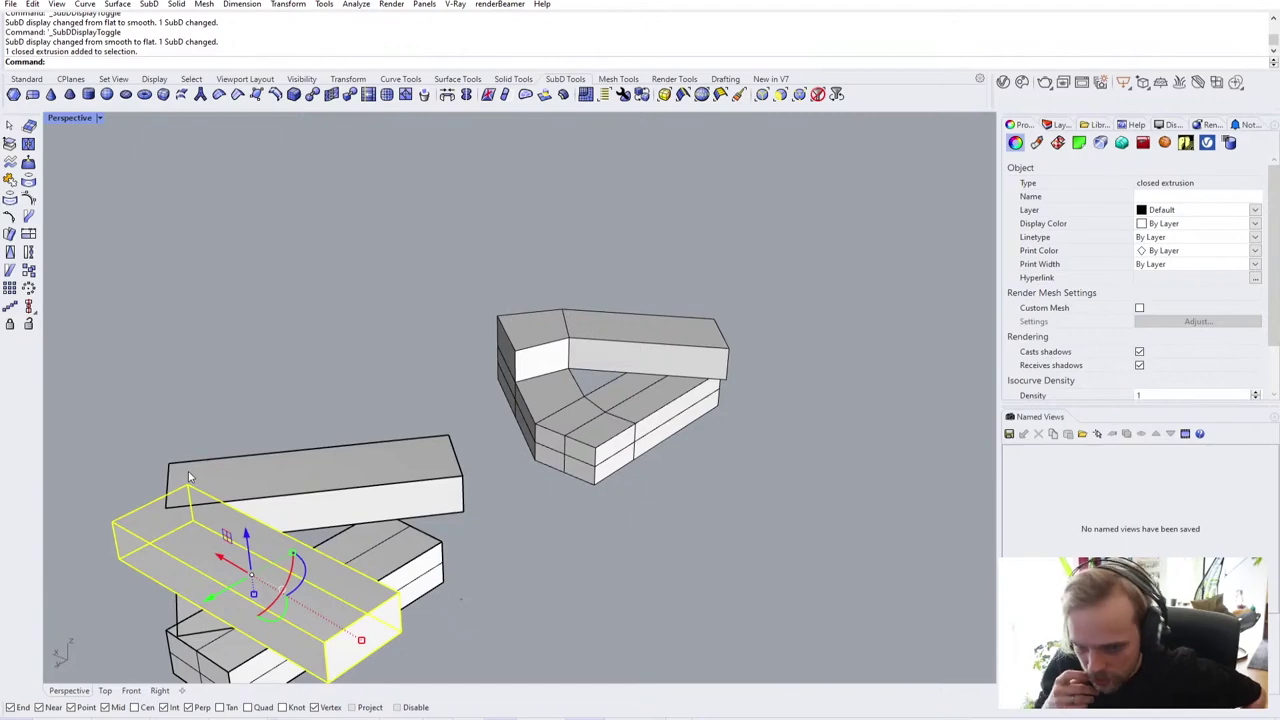
right_drag(632, 396, 607, 350)
key(Escape)
scroll(571, 360, up, 4)
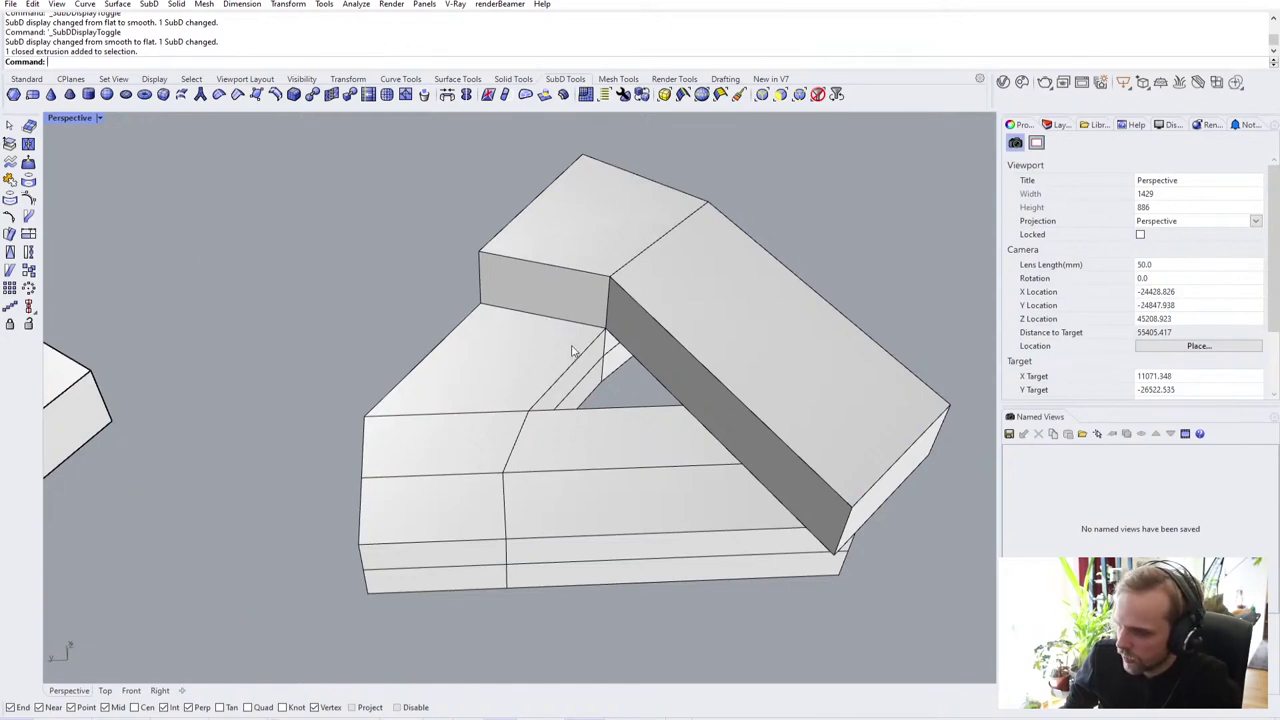
ctrl+shift+click(513, 360)
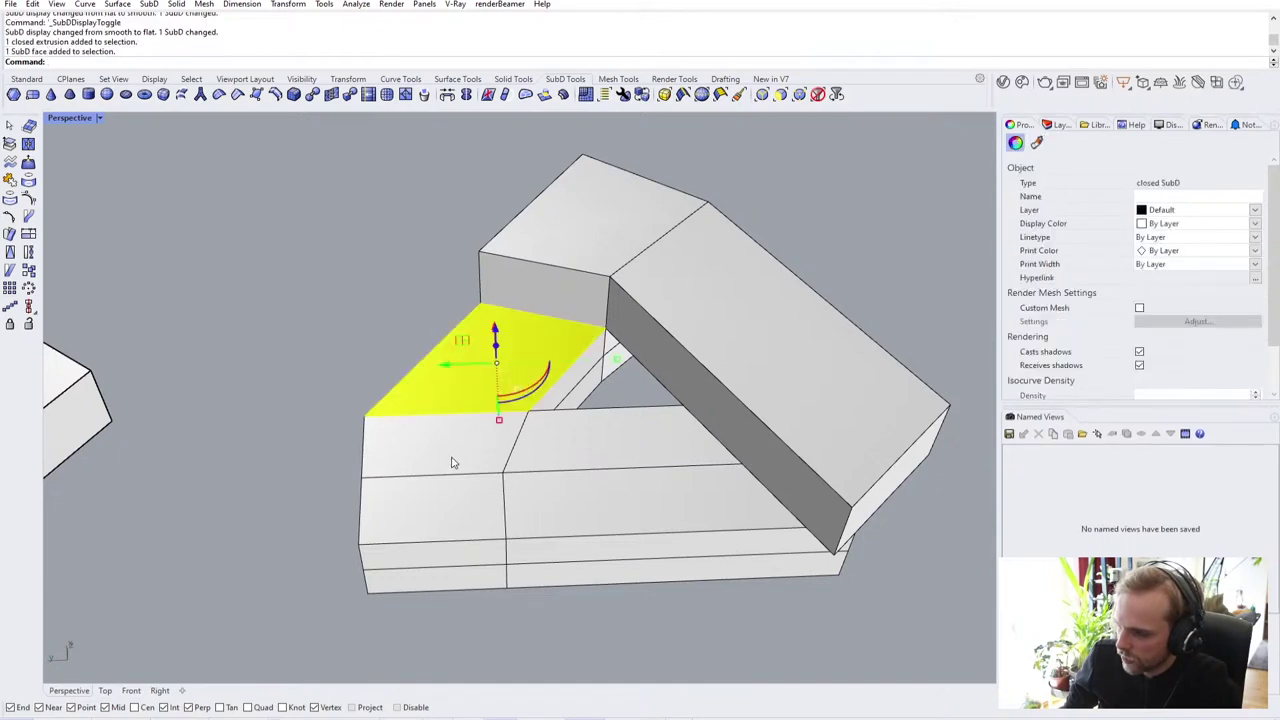
key(Escape)
scroll(453, 587, up, 3)
ctrl+shift+click(514, 508)
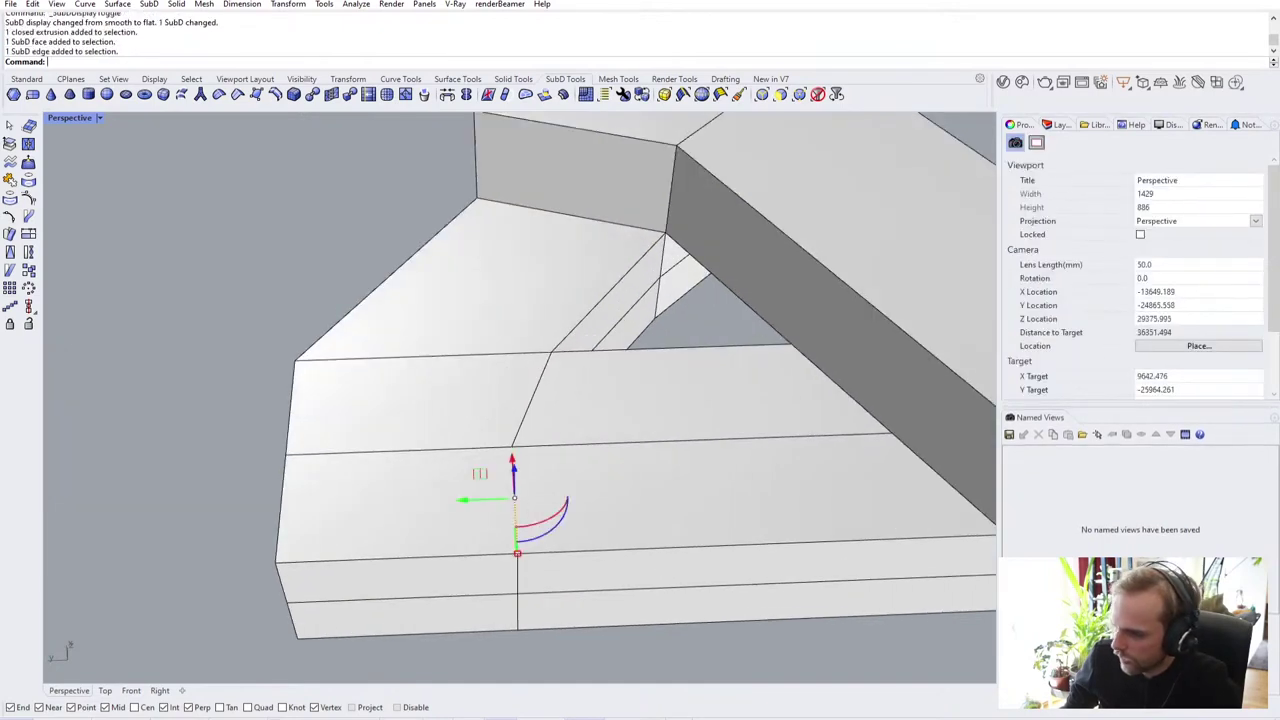
click(243, 397)
scroll(243, 397, down, 4)
right_drag(243, 397, 494, 413)
Step: Insert an edge loop along the top of the bridged arm, continuing through the corner and across the lower arm
ctrl+shift+click(540, 374)
right_drag(657, 466, 391, 480)
text(InsertEdge)
key(Return)
click(511, 423)
ctrl+shift+click(440, 285)
ctrl+shift+click(531, 357)
key(Return)
Step: Compare the corner in smooth and flat display, and examine the vertices where the inserted edges meet
key(Tab)
key(Tab)
key(Tab)
scroll(551, 480, up, 4)
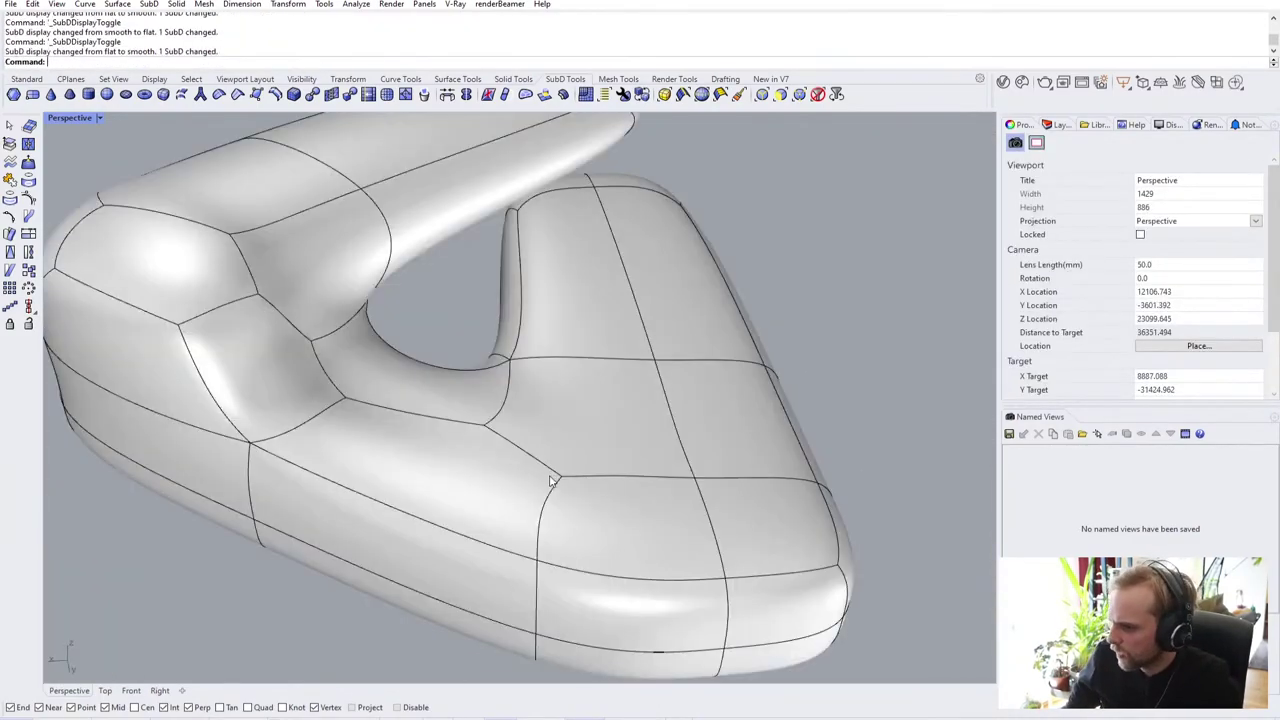
key(Tab)
key(Tab)
key(Tab)
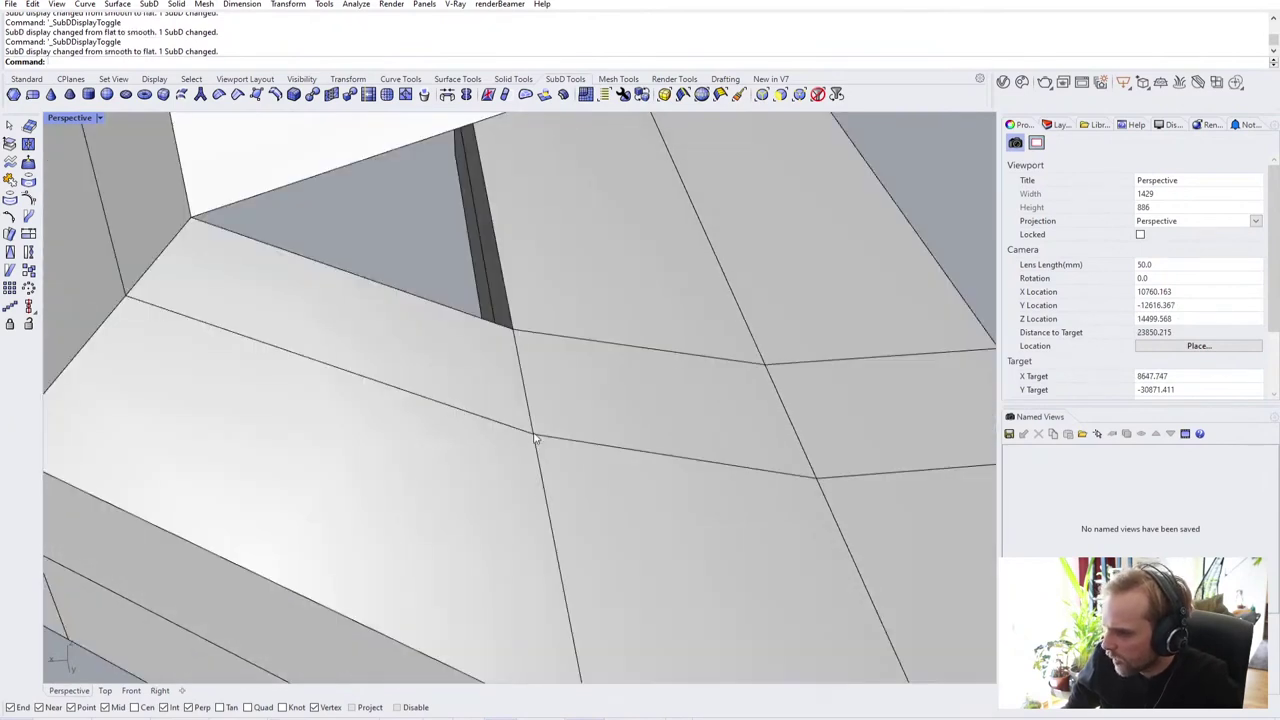
ctrl+shift+click(532, 437)
key(Tab)
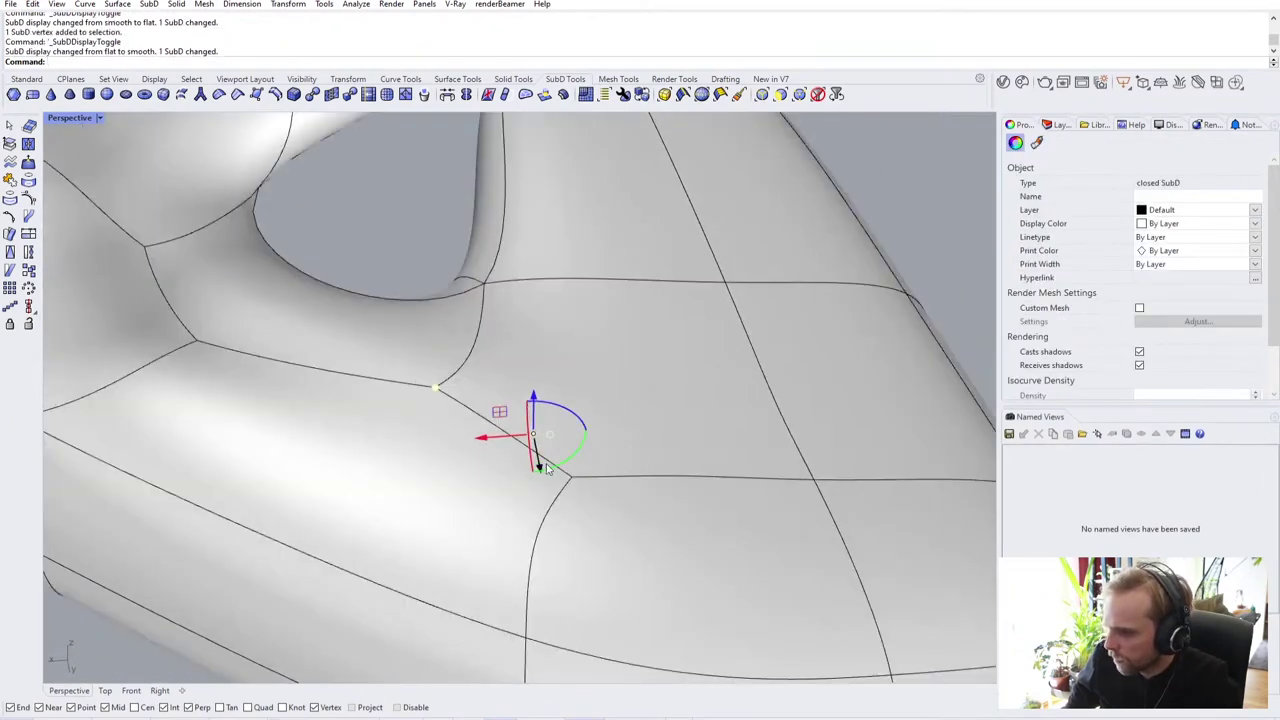
ctrl+shift+click(574, 480)
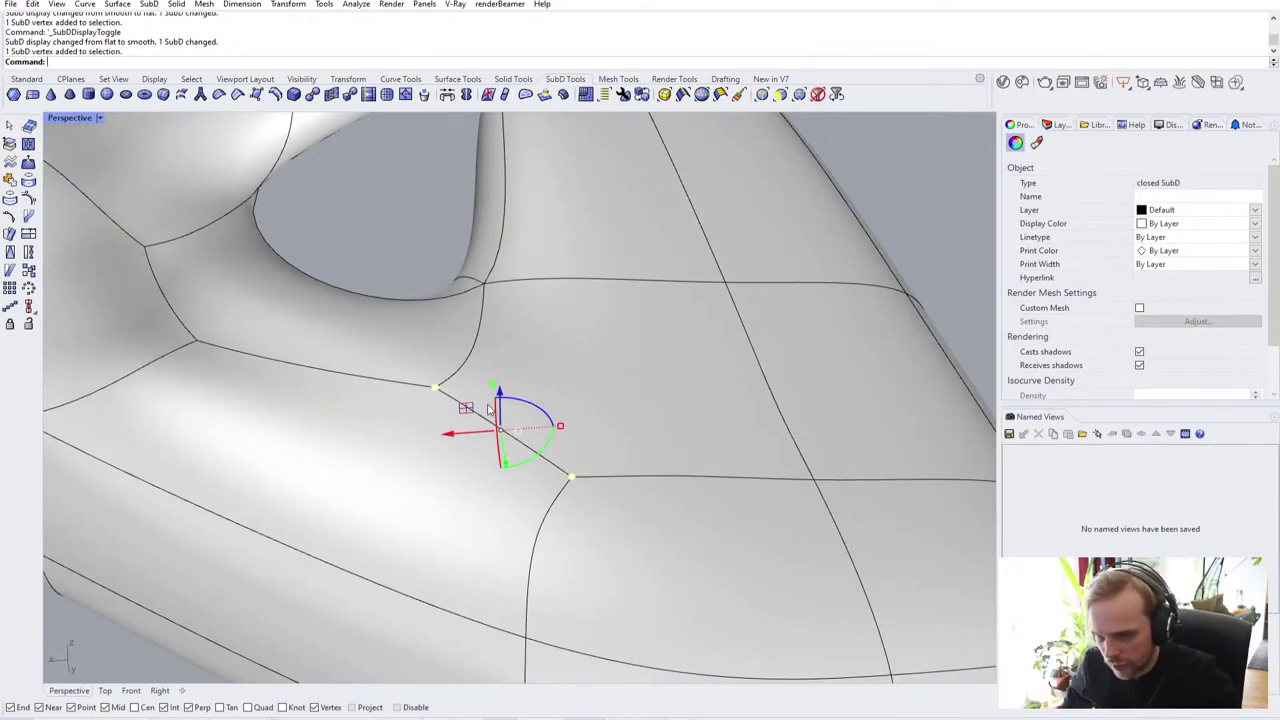
key(Tab)
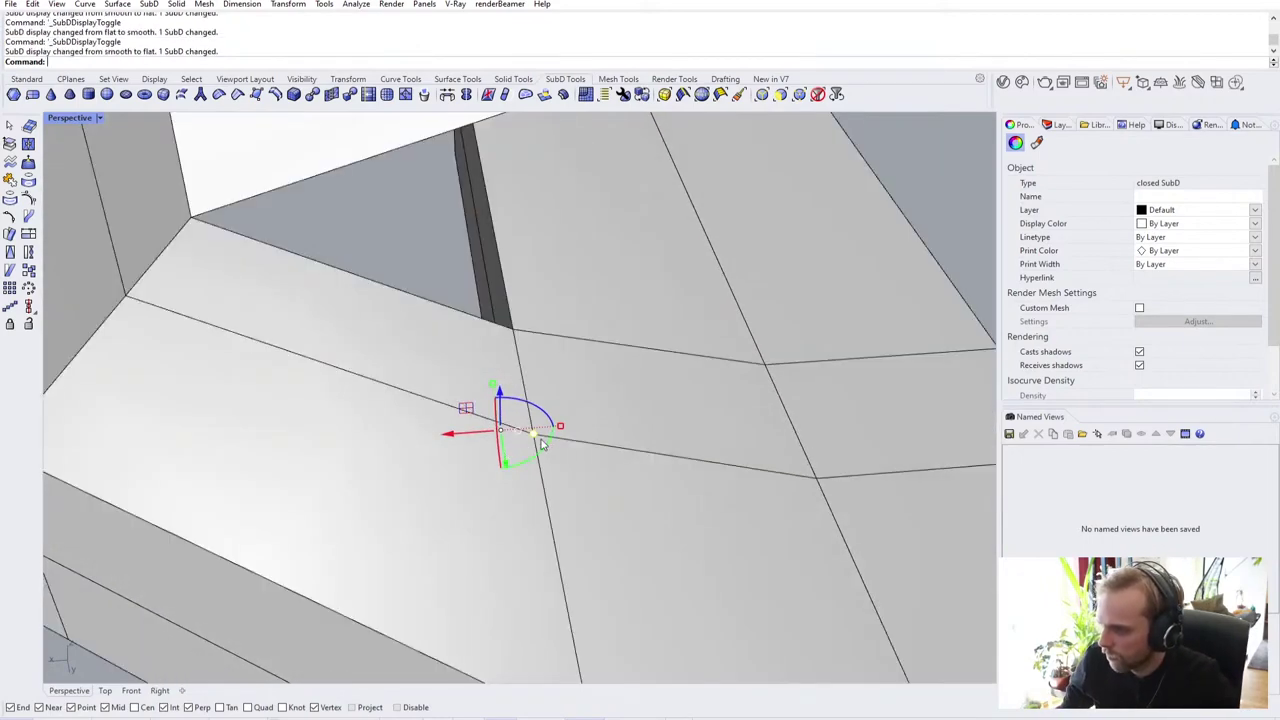
key(Escape)
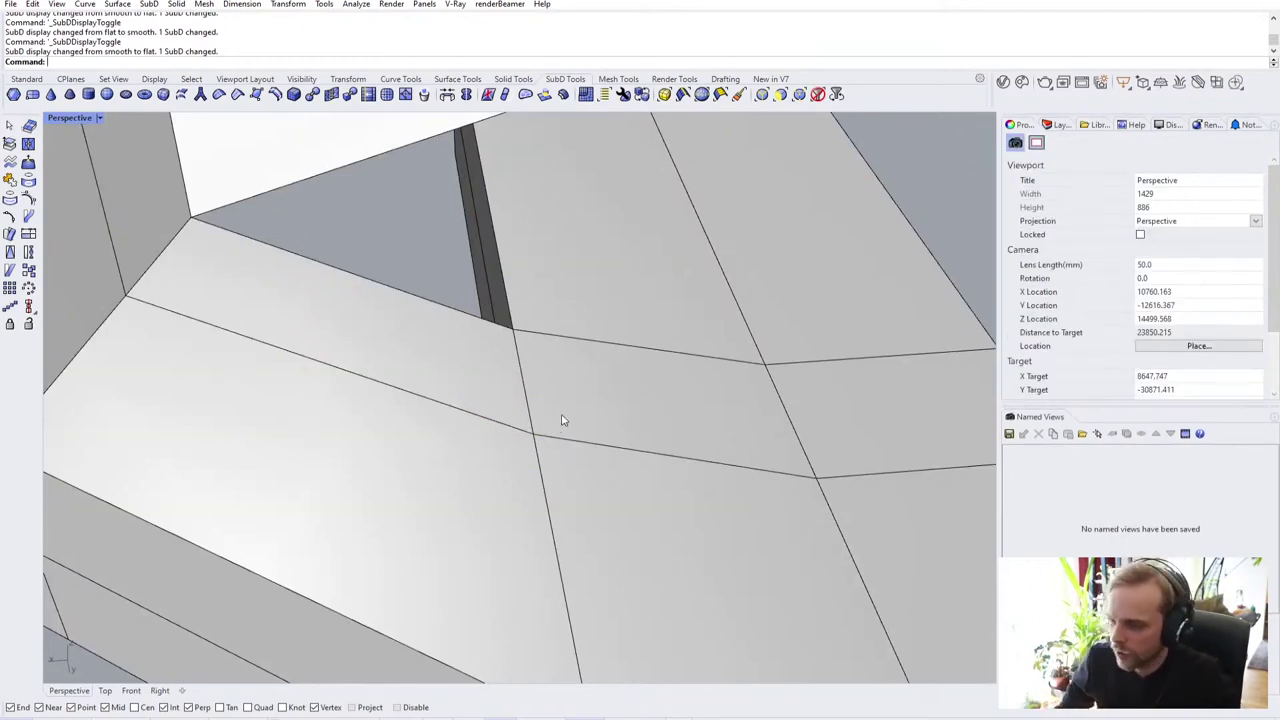
Step: Try to align the vertices of the whole SubD volume with an adjustment distance of 0.1
scroll(535, 424, down, 2)
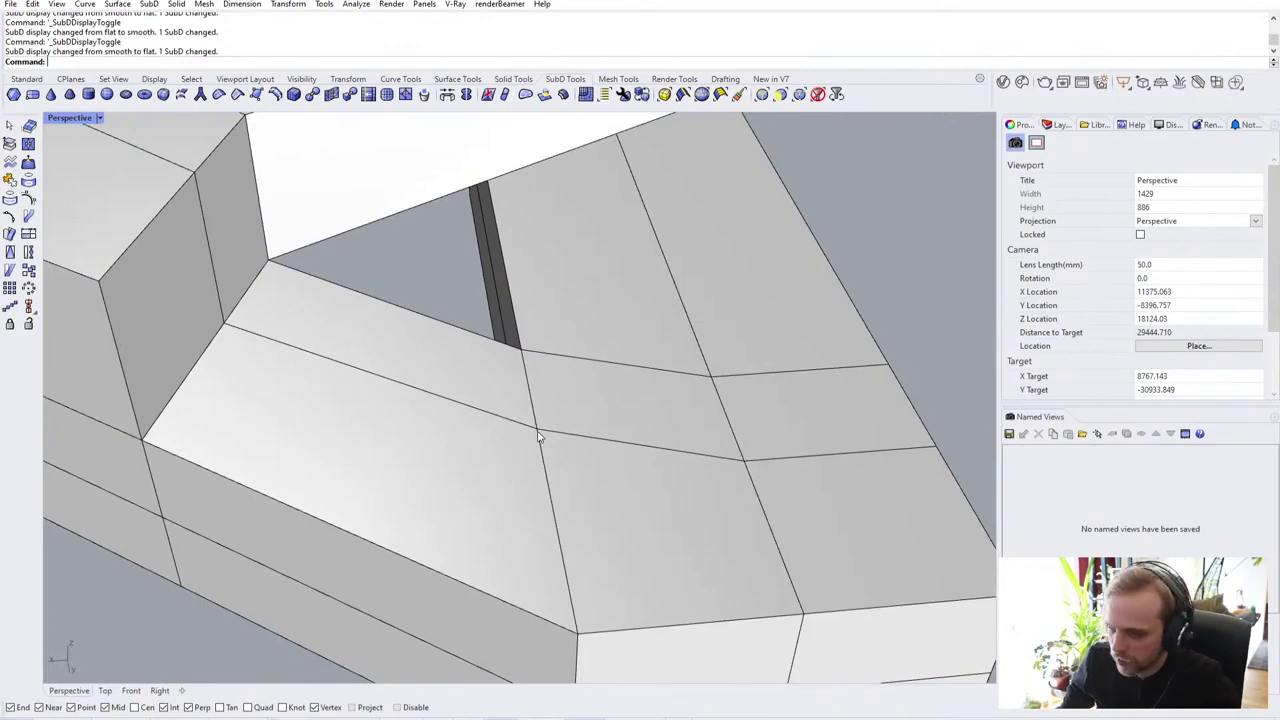
right_drag(535, 424, 367, 399)
scroll(325, 393, down, 8)
scroll(343, 434, up, 5)
scroll(437, 451, down, 3)
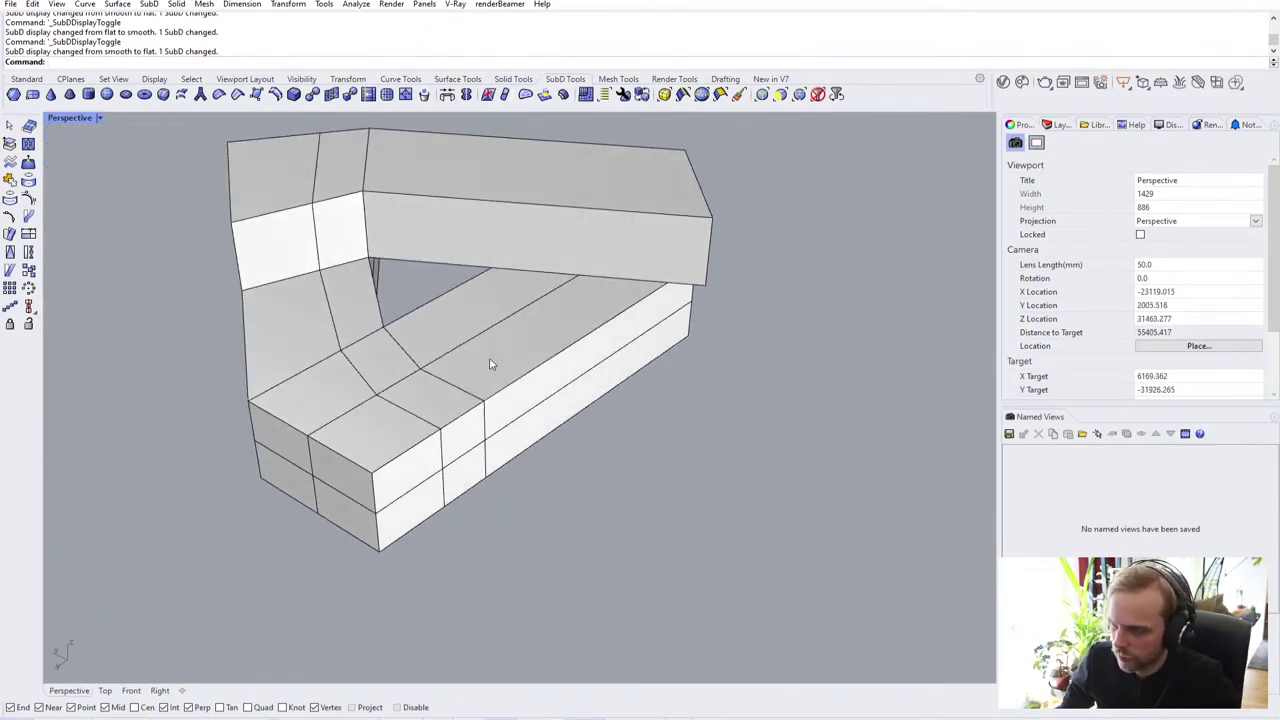
shift+right_drag(483, 351, 531, 409)
click(531, 410)
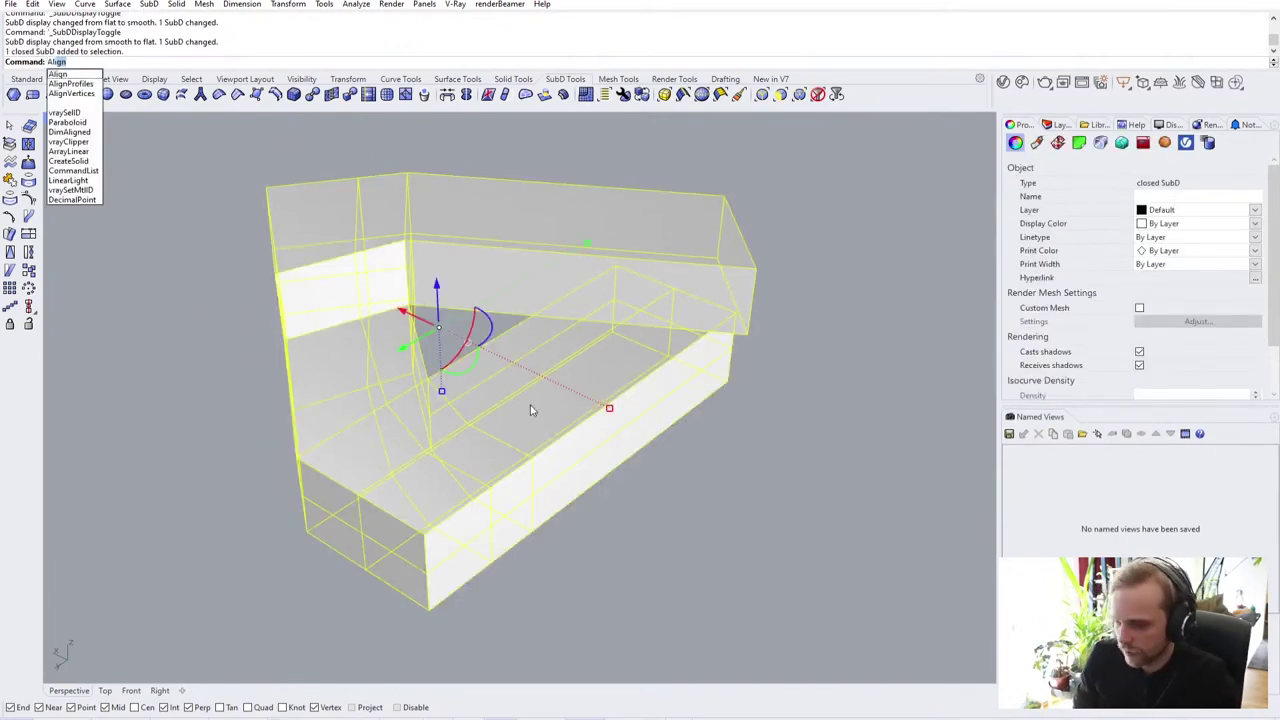
text(Vertices)
key(Return)
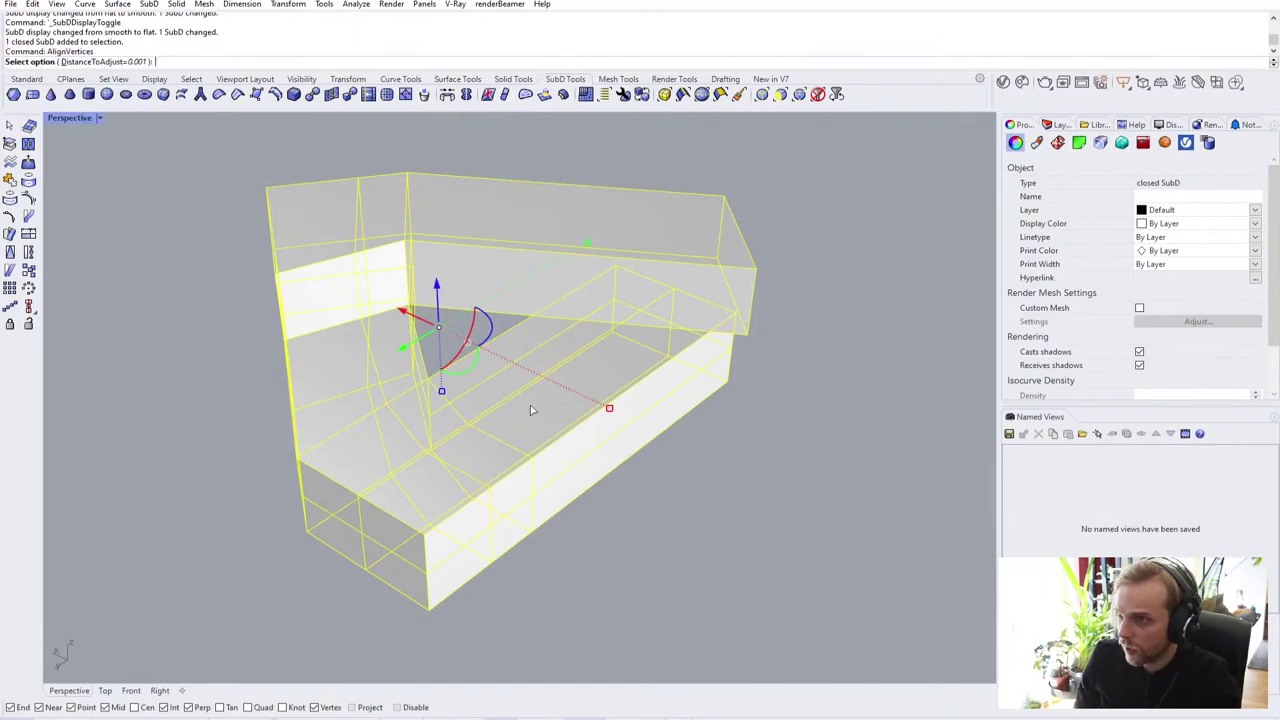
text(0.1)
key(Return)
key(Return)
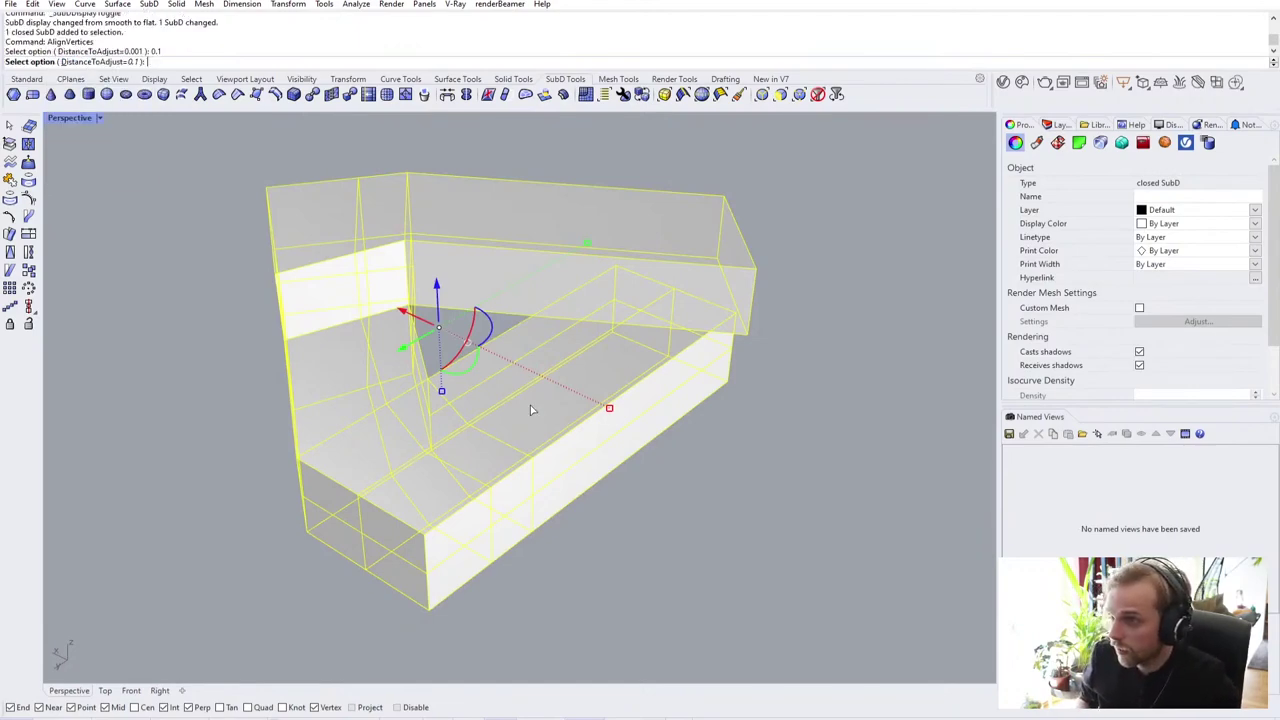
Step: Align the vertices of the whole SubD volume with an adjustment distance of 10
scroll(383, 394, up, 10)
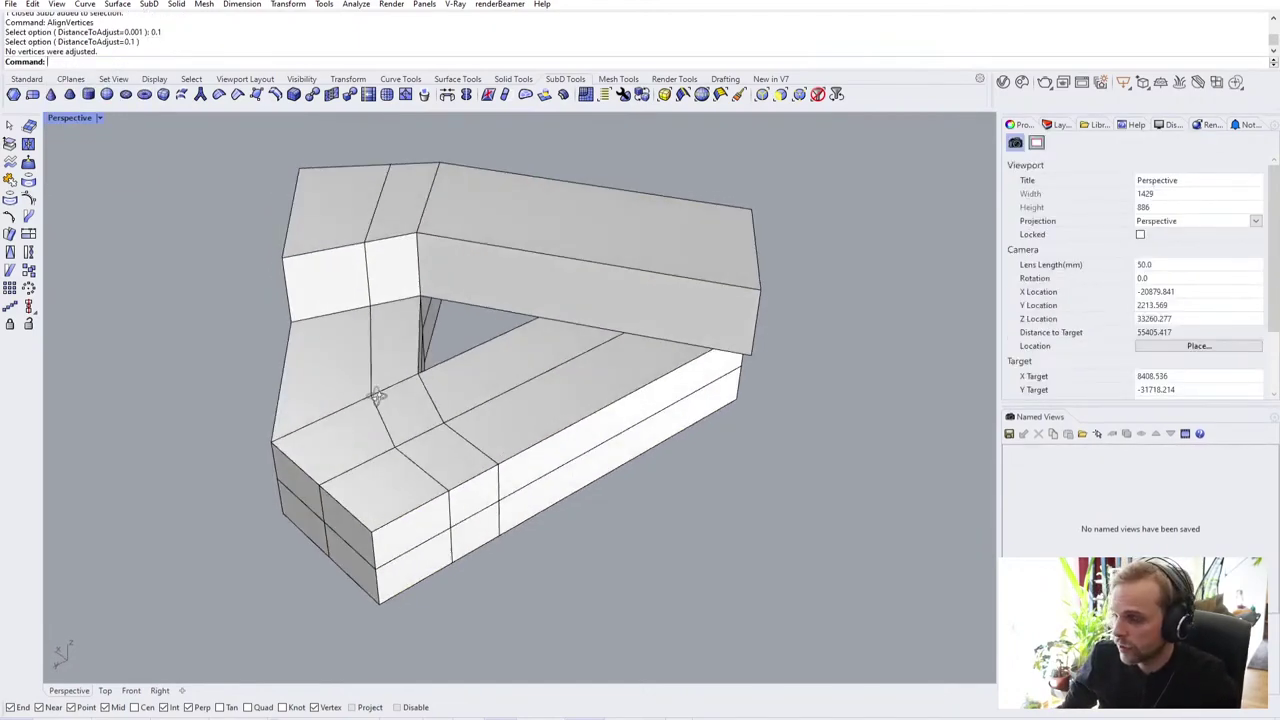
scroll(390, 460, down, 5)
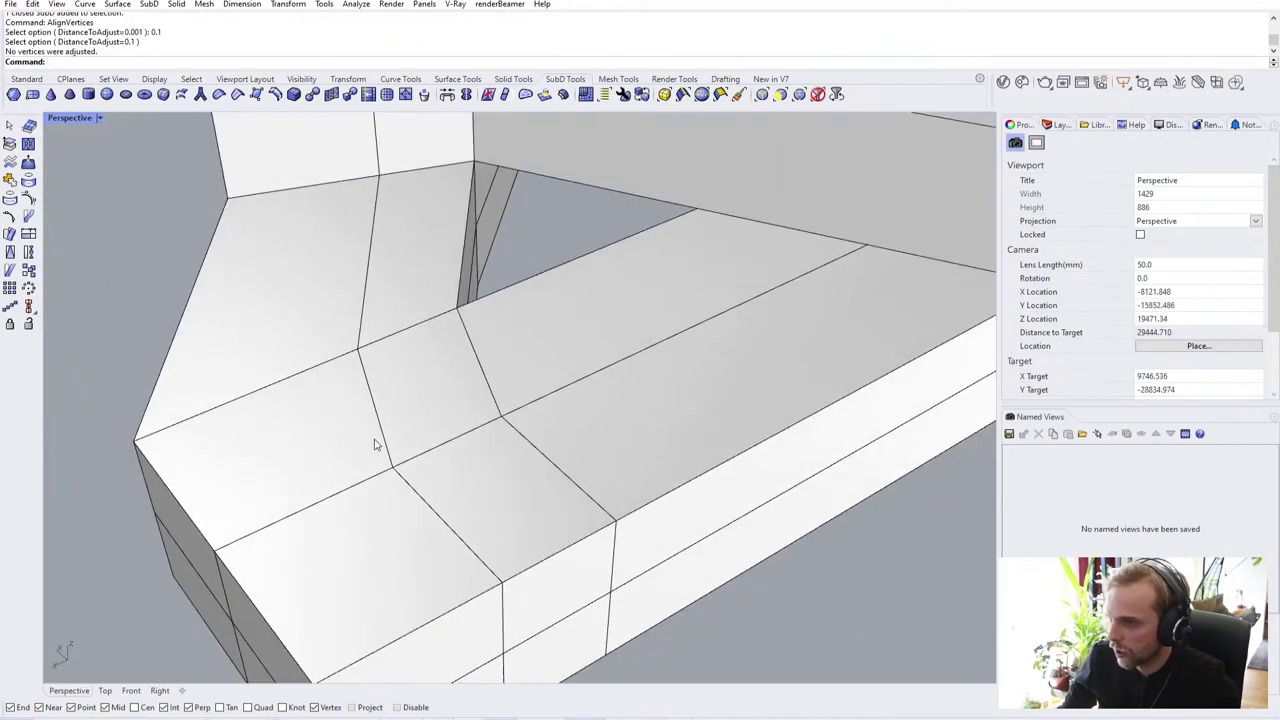
key(Return)
click(232, 62)
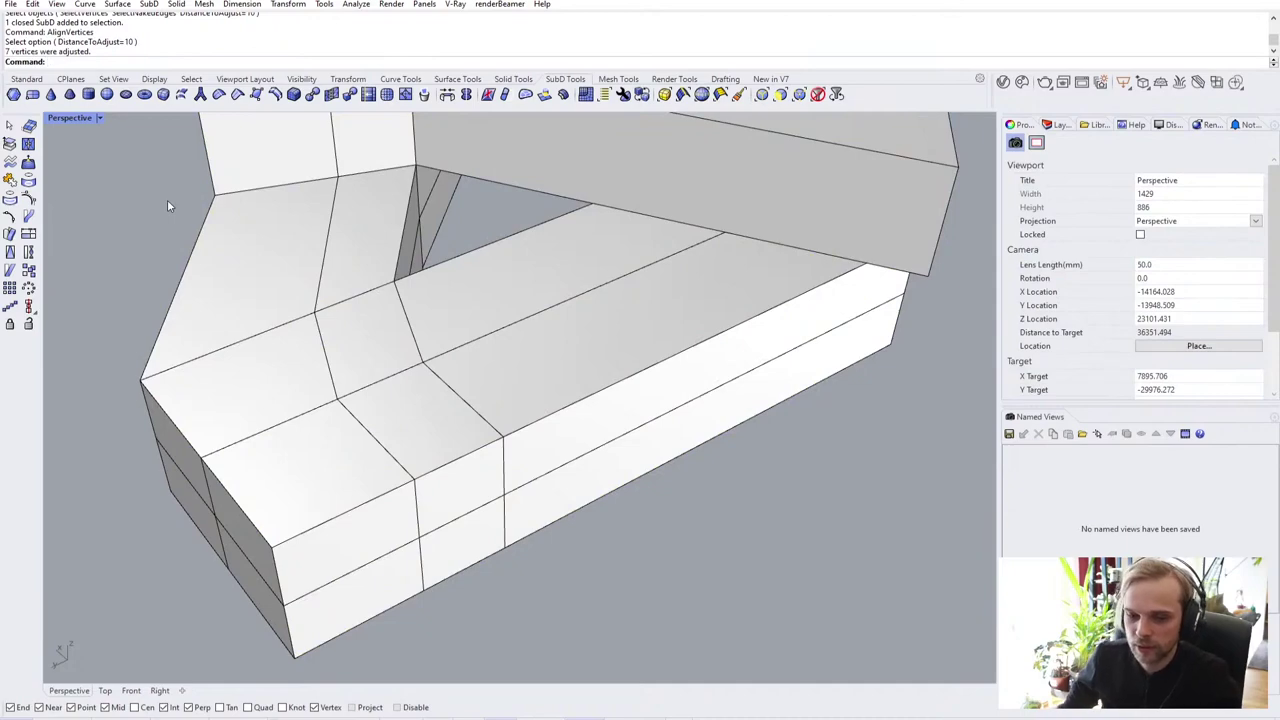
Step: Check the aligned volume in smooth and flat display, and examine the faces around the lower corner
key(Tab)
right_drag(637, 240, 452, 410)
key(Tab)
scroll(452, 410, up, 3)
ctrl+shift+click(463, 341)
scroll(441, 497, down, 2)
shift+right_drag(445, 495, 462, 353)
scroll(571, 391, down, 4)
click(608, 463)
scroll(608, 463, down, 4)
shift+right_drag(608, 463, 624, 358)
scroll(624, 358, up, 5)
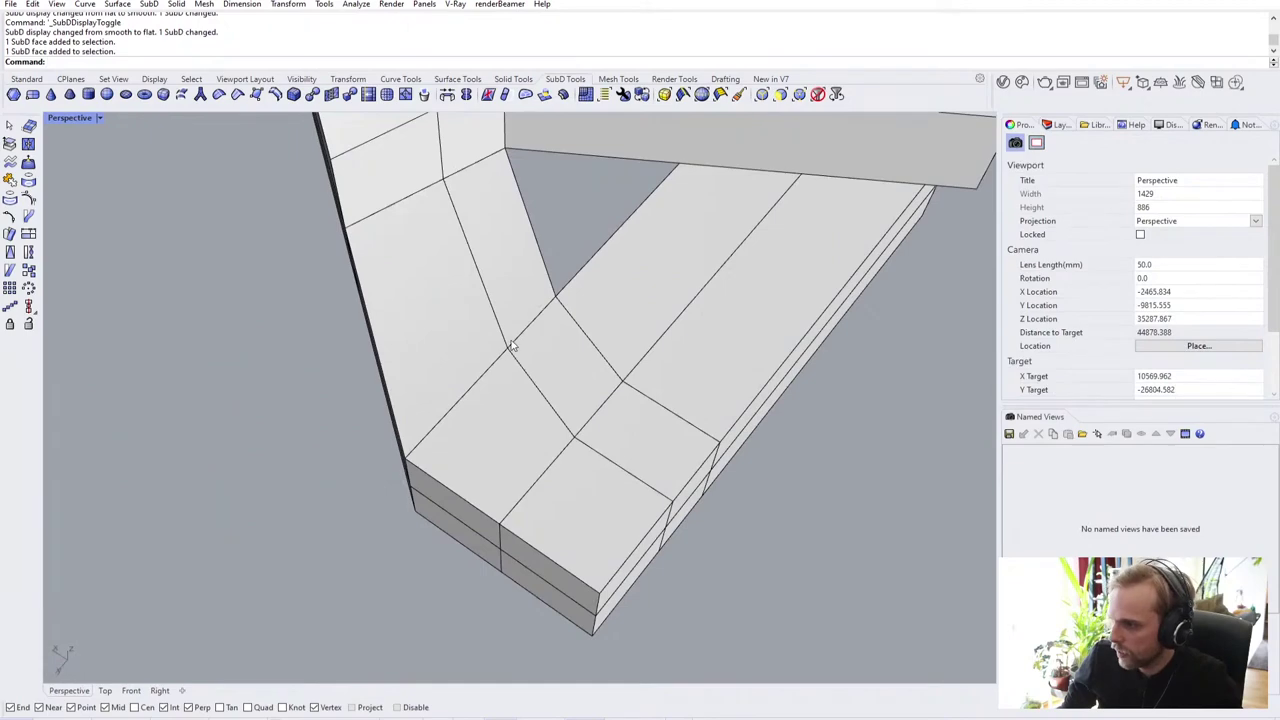
Step: Delete the adjoining faces where the bridged arm meets the inner strip of the lower arm
ctrl+shift+click(516, 329)
ctrl+shift+click(559, 385)
scroll(559, 385, up, 2)
key(Delete)
right_drag(517, 228, 400, 300)
ctrl+shift+click(481, 268)
key(Delete)
Step: Extrude the inner strip at the lower corner upward into a raised block
ctrl+shift+click(491, 337)
text(ExtrudeSubD)
key(Return)
click(369, 230)
click(815, 309)
scroll(591, 351, down, 7)
mouse_move(591, 351)
right_down()
mouse_move(520, 250)
mouse_move(580, 350)
right_up()
scroll(580, 320, up, 8)
Step: Join the raised block to the neighbouring arm along their matching open edges
ctrl+shift+click(340, 306)
ctrl+shift+click(540, 364)
ctrl+shift+click(745, 376)
ctrl+shift+click(750, 505)
ctrl+shift+click(652, 513)
ctrl+shift+click(337, 426)
ctrl+shift+click(337, 426)
ctrl+shift+click(310, 418)
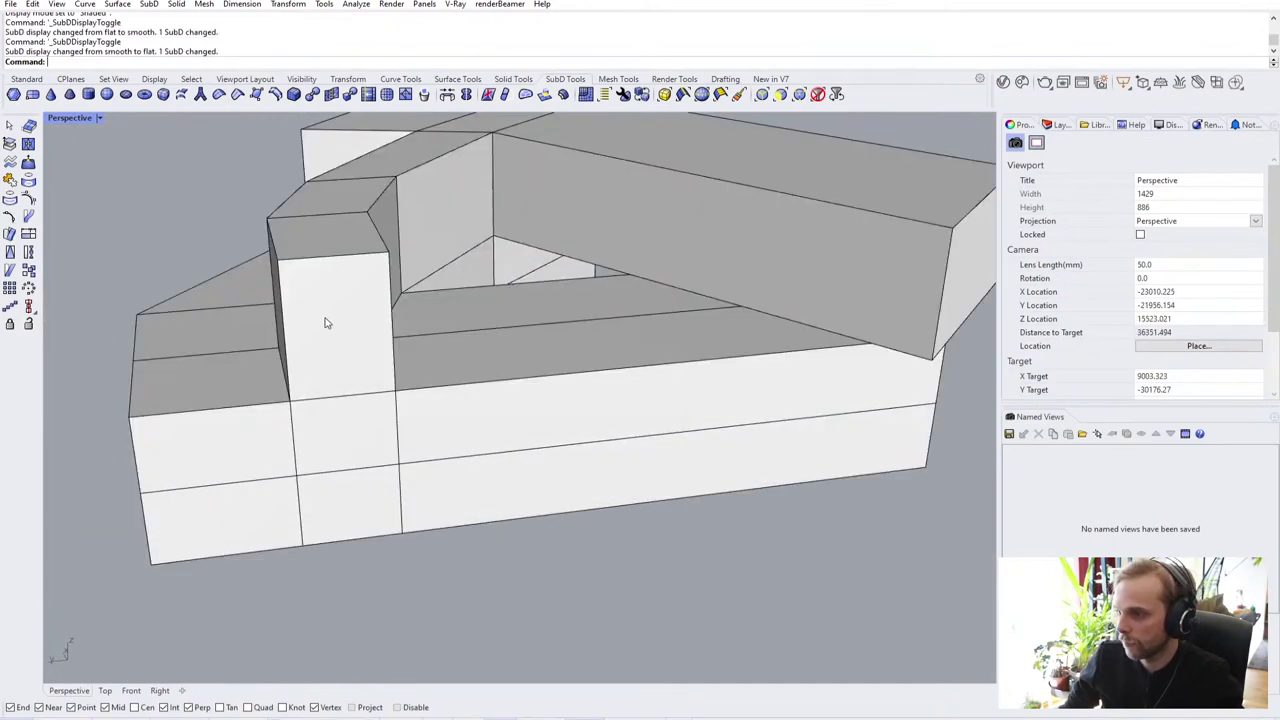
Step: Pull the raised block's two side faces outward to widen it, and start a polyline
ctrl+shift+click(330, 320)
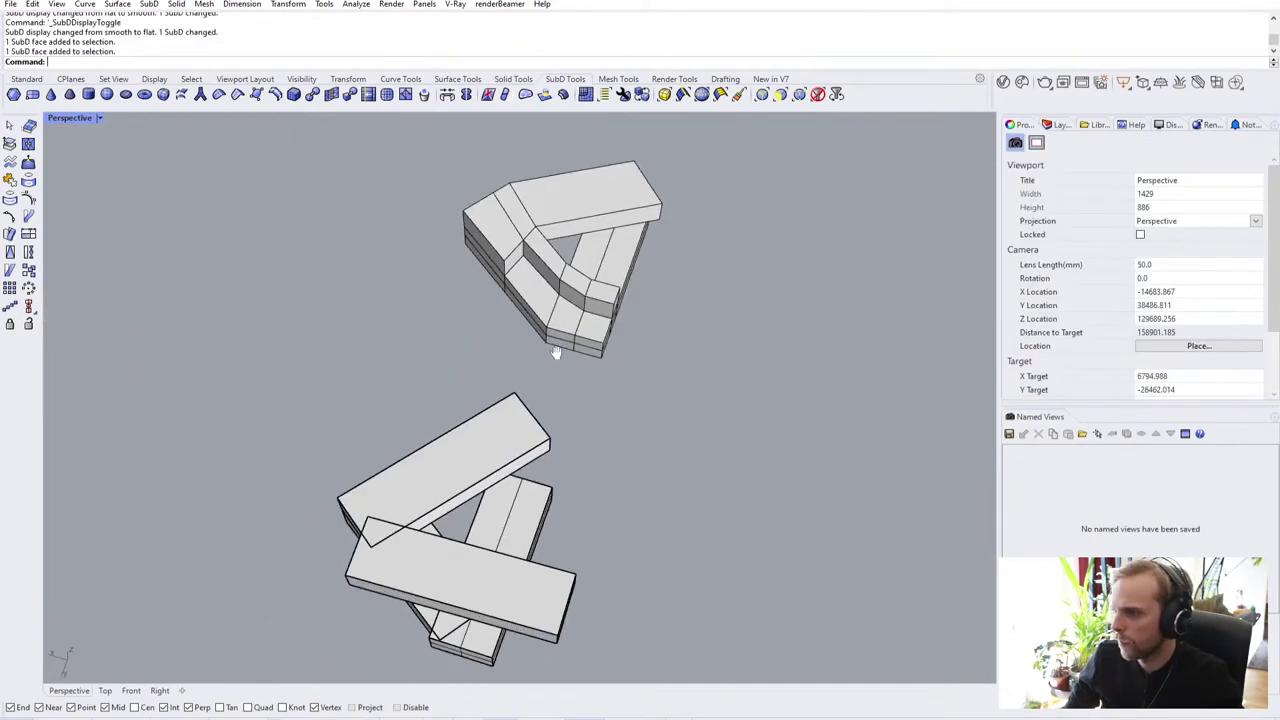
right_drag(557, 351, 533, 432)
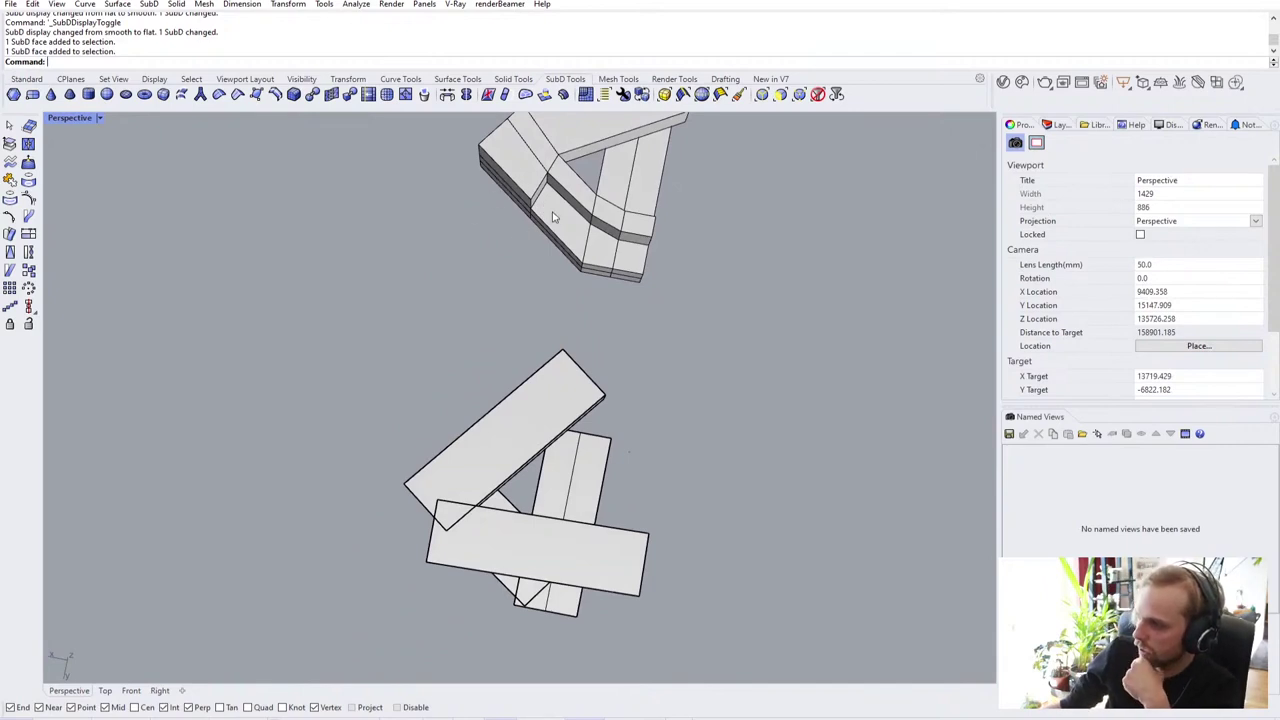
right_drag(552, 219, 565, 207)
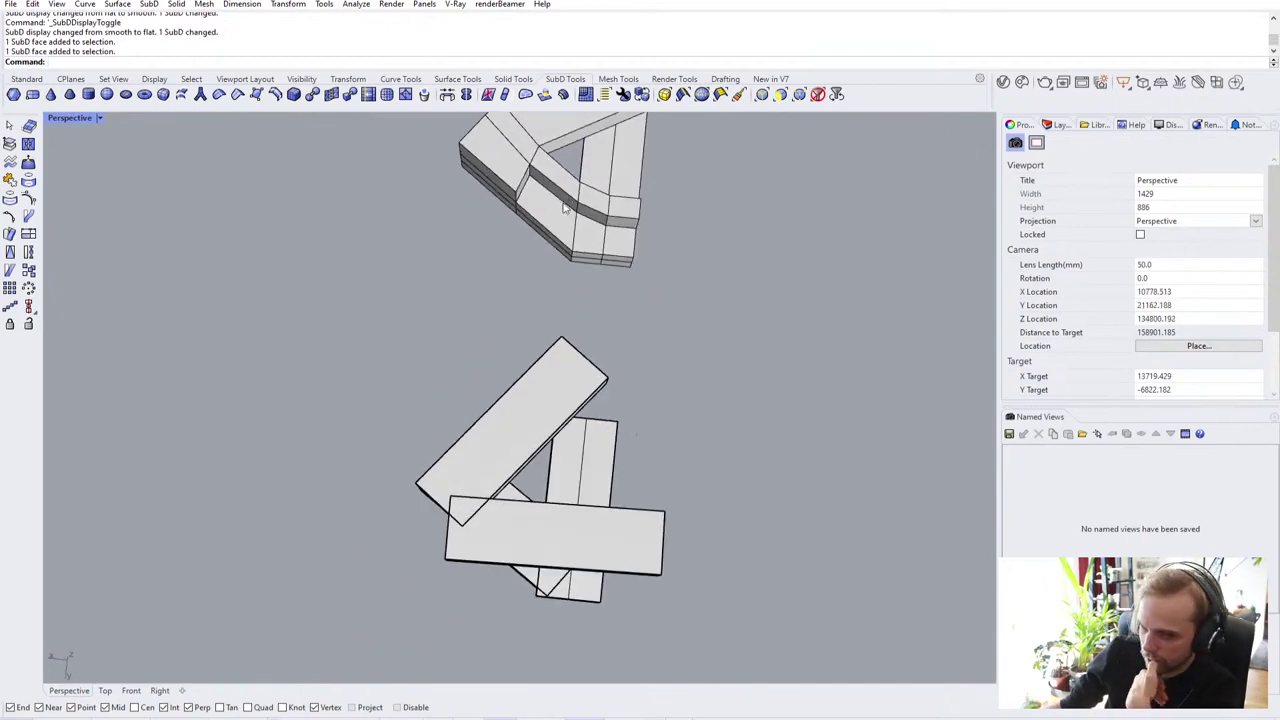
scroll(565, 207, up, 5)
scroll(729, 296, up, 3)
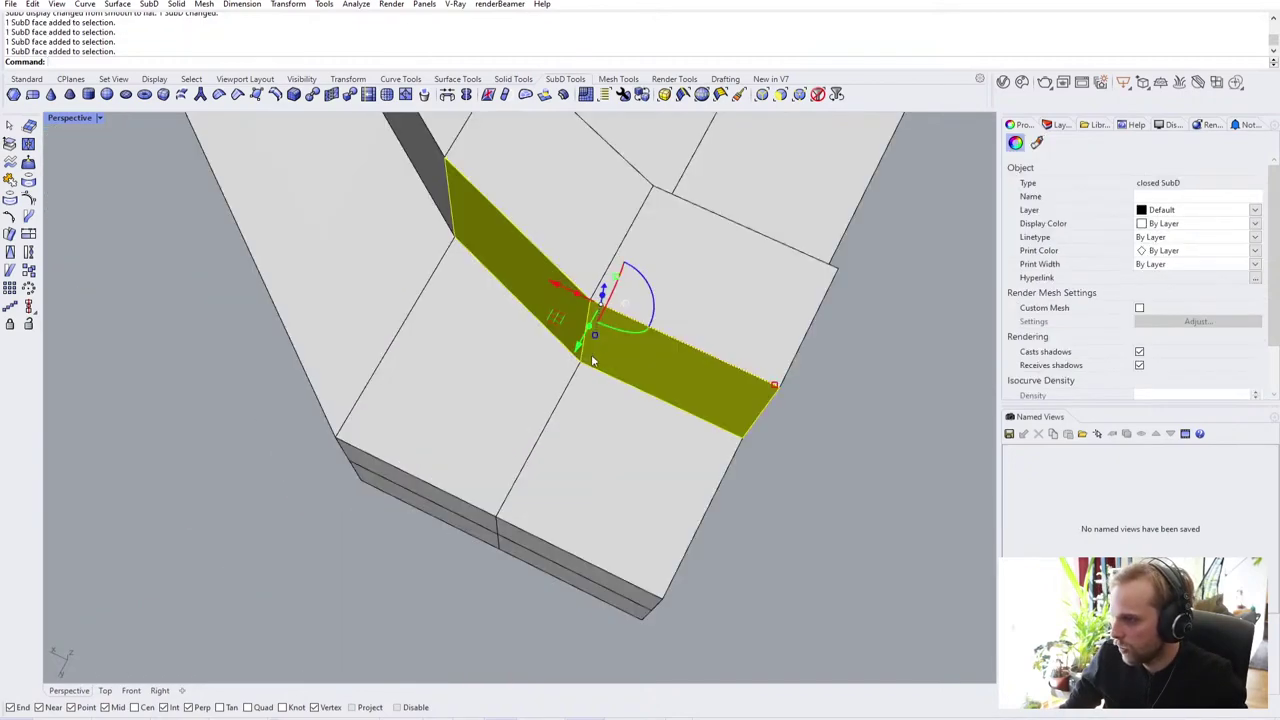
drag(592, 362, 752, 523)
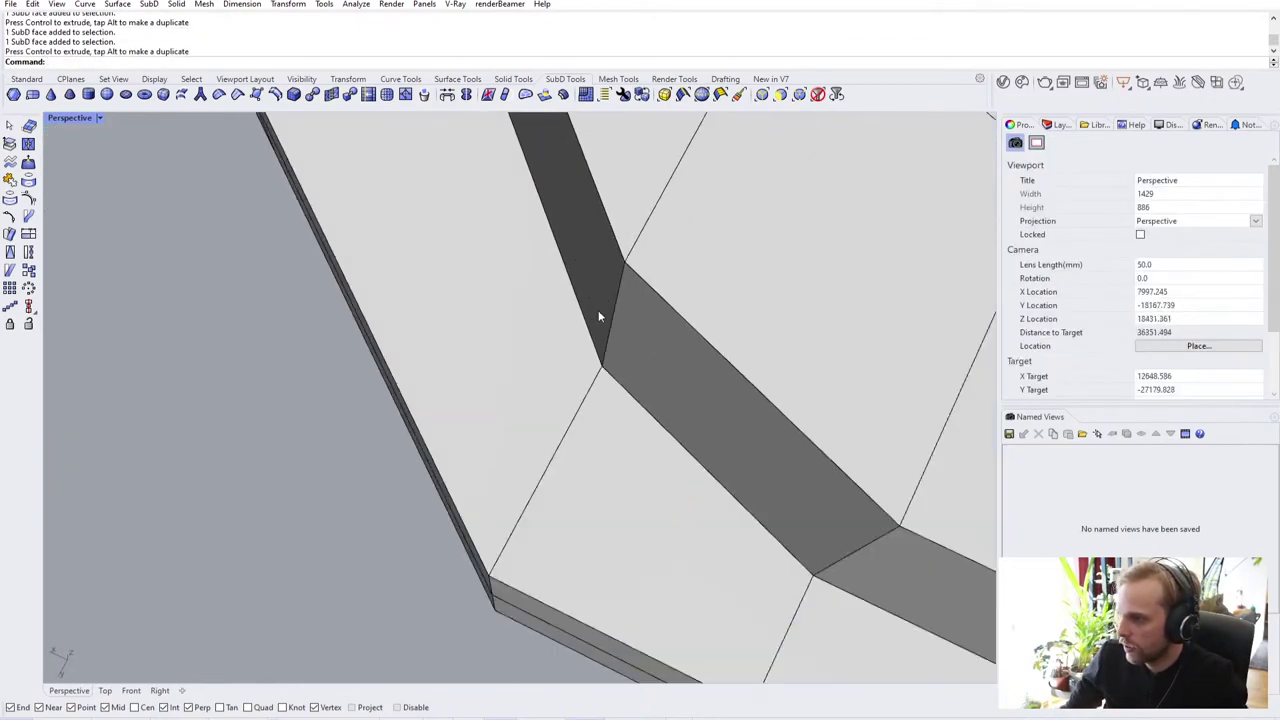
click(27, 79)
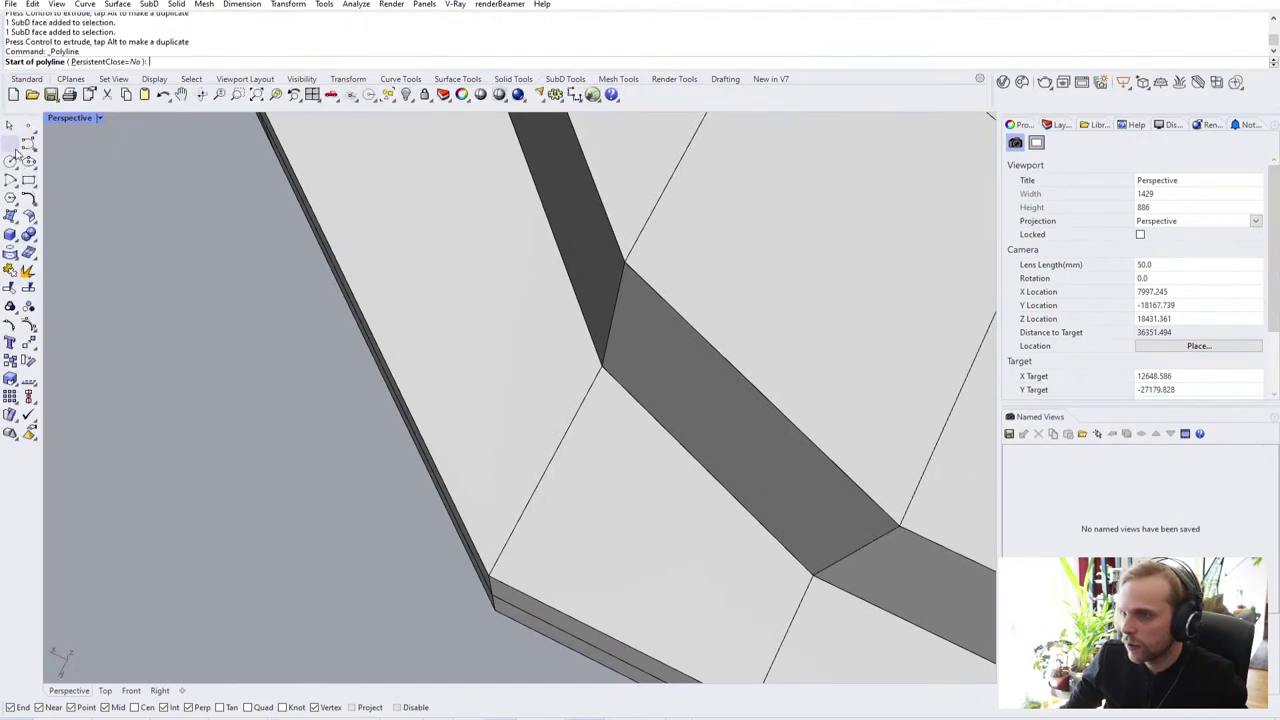
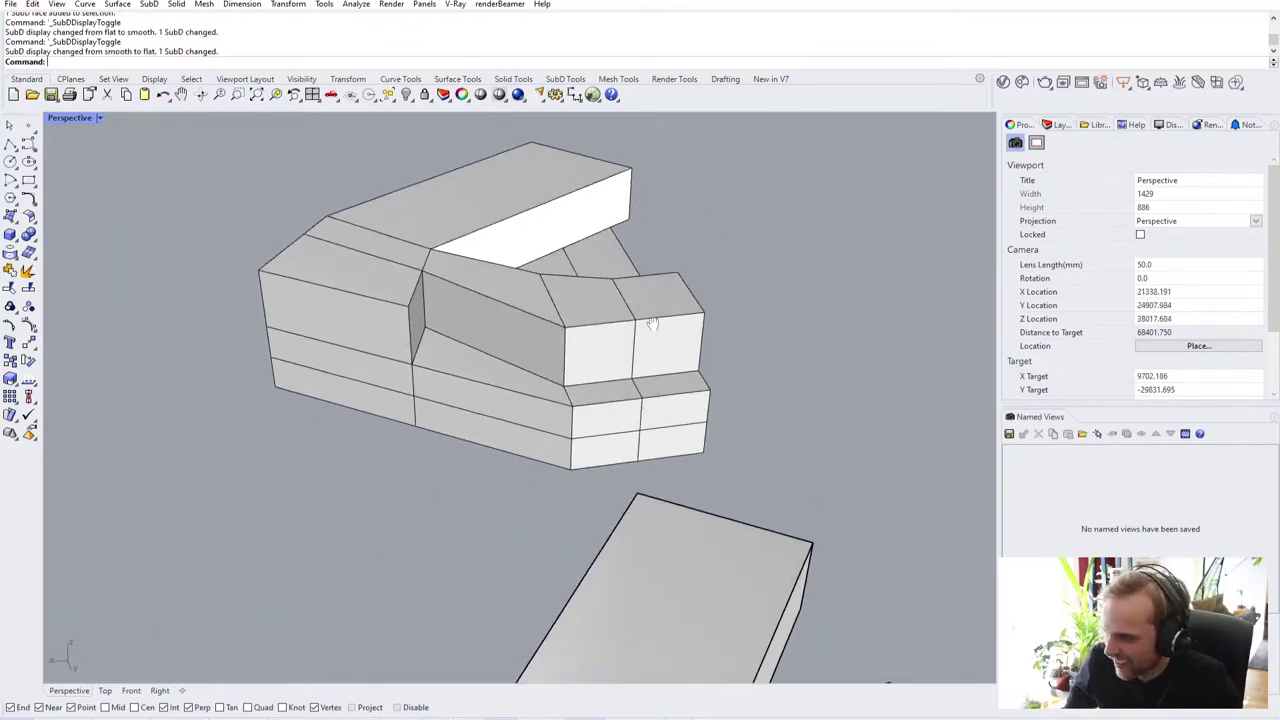
Step: Extrude the end face of the raised block along X to lengthen it into a third arm
ctrl+shift+click(640, 344)
scroll(600, 330, down, 5)
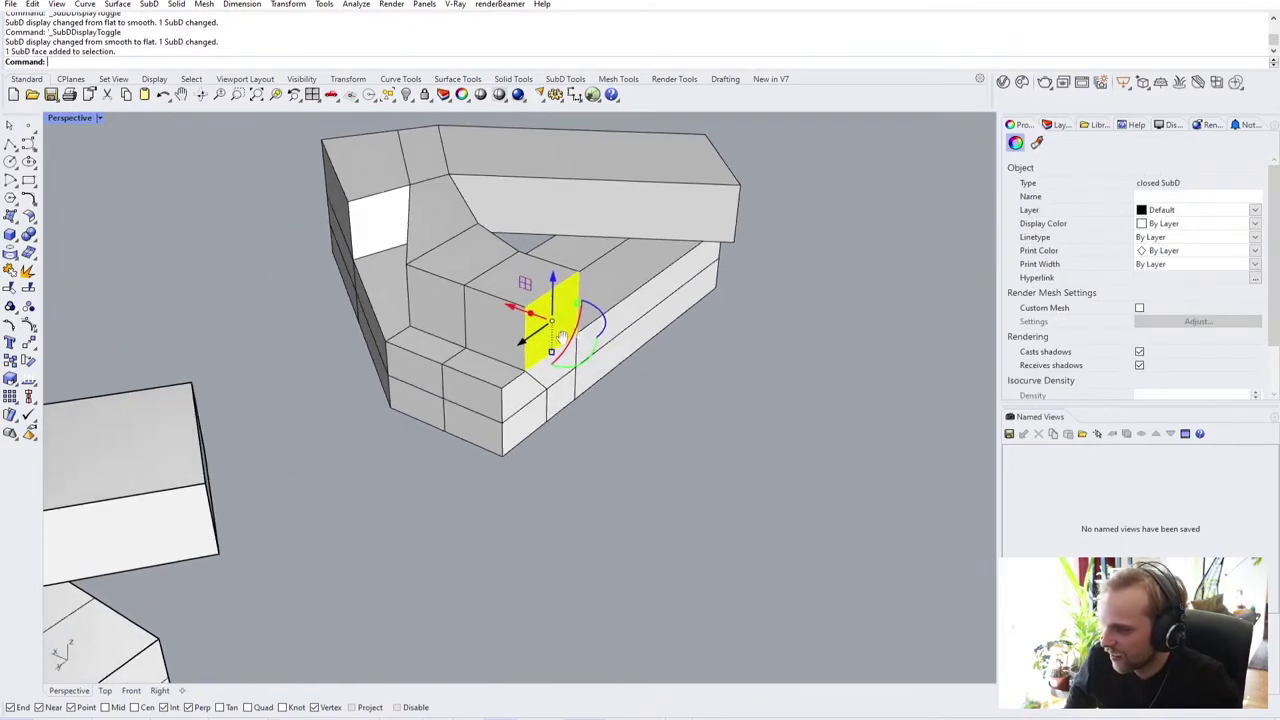
click(574, 440)
scroll(574, 440, down, 7)
right_drag(506, 409, 634, 303)
scroll(603, 323, up, 3)
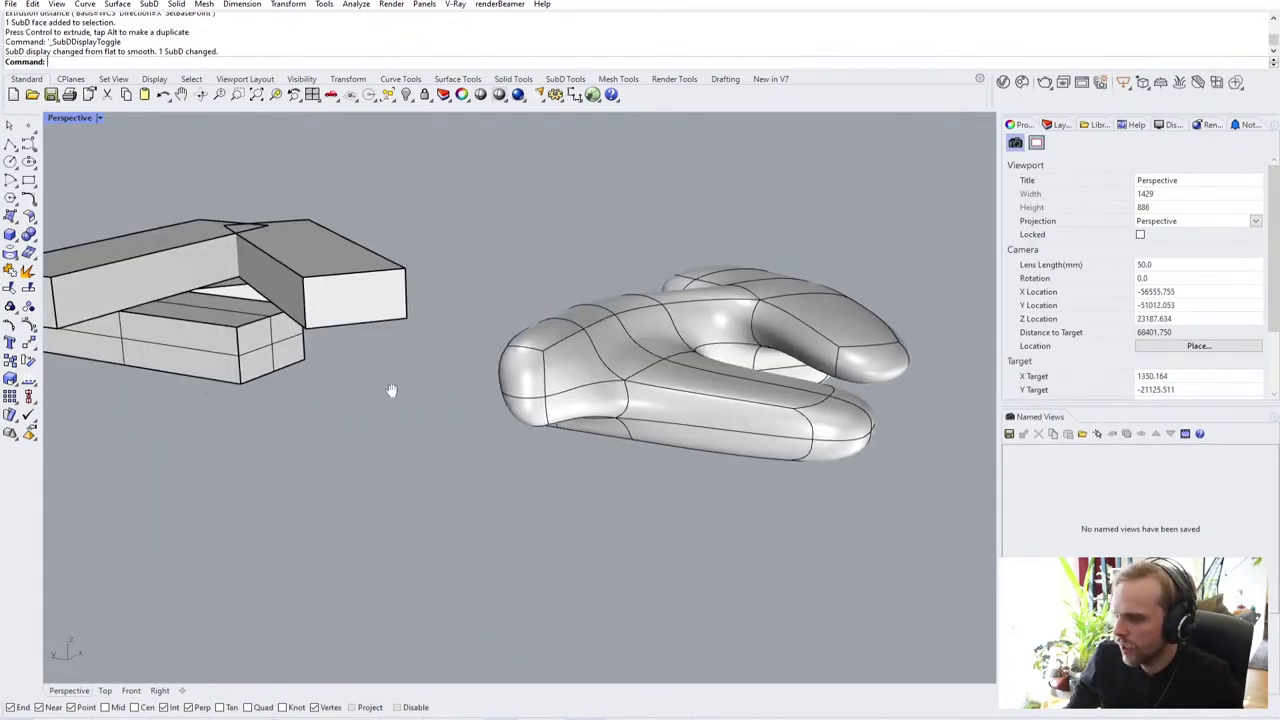
Step: Compare the extended arm in smooth and flat display, and examine the faces where the arm ends approach each other
right_drag(391, 391, 606, 406)
scroll(508, 442, up, 4)
scroll(600, 366, up, 3)
key(Tab)
scroll(600, 371, up, 2)
scroll(605, 378, down, 1)
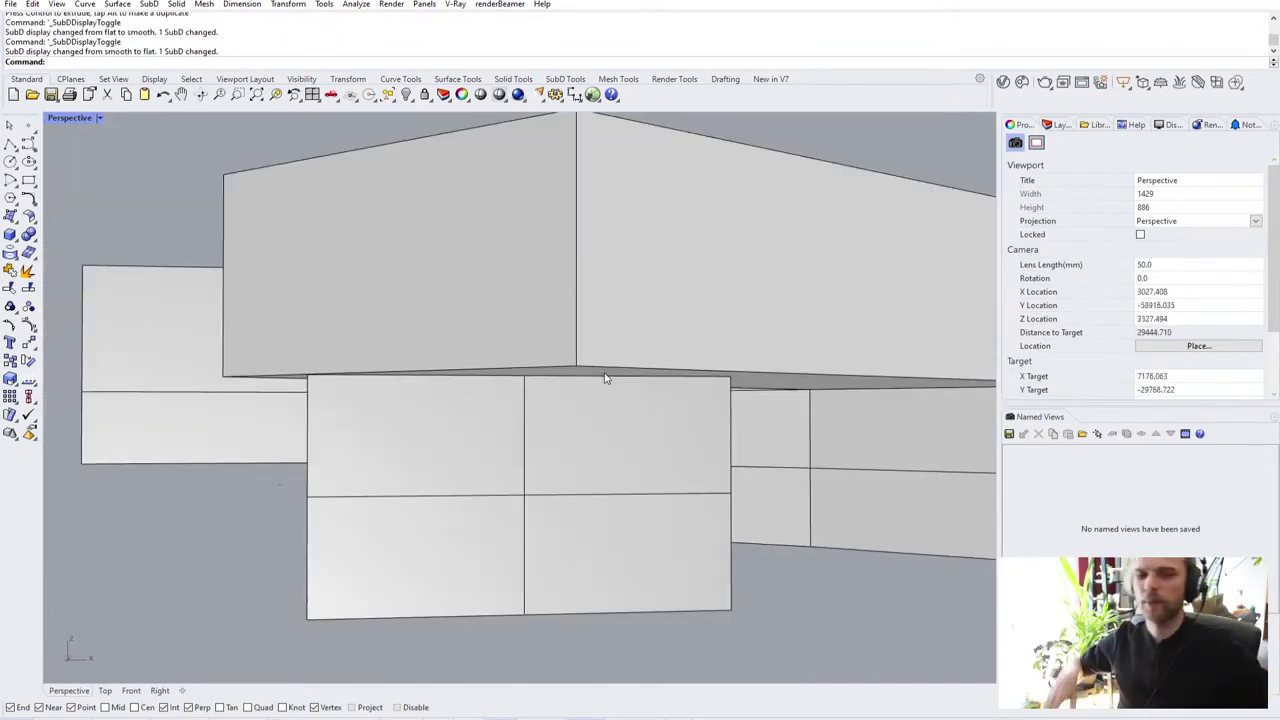
right_drag(645, 395, 585, 484)
key(Tab)
ctrl+shift+click(650, 377)
ctrl+shift+click(522, 440)
right_drag(522, 440, 685, 397)
key(Escape)
right_drag(630, 447, 679, 455)
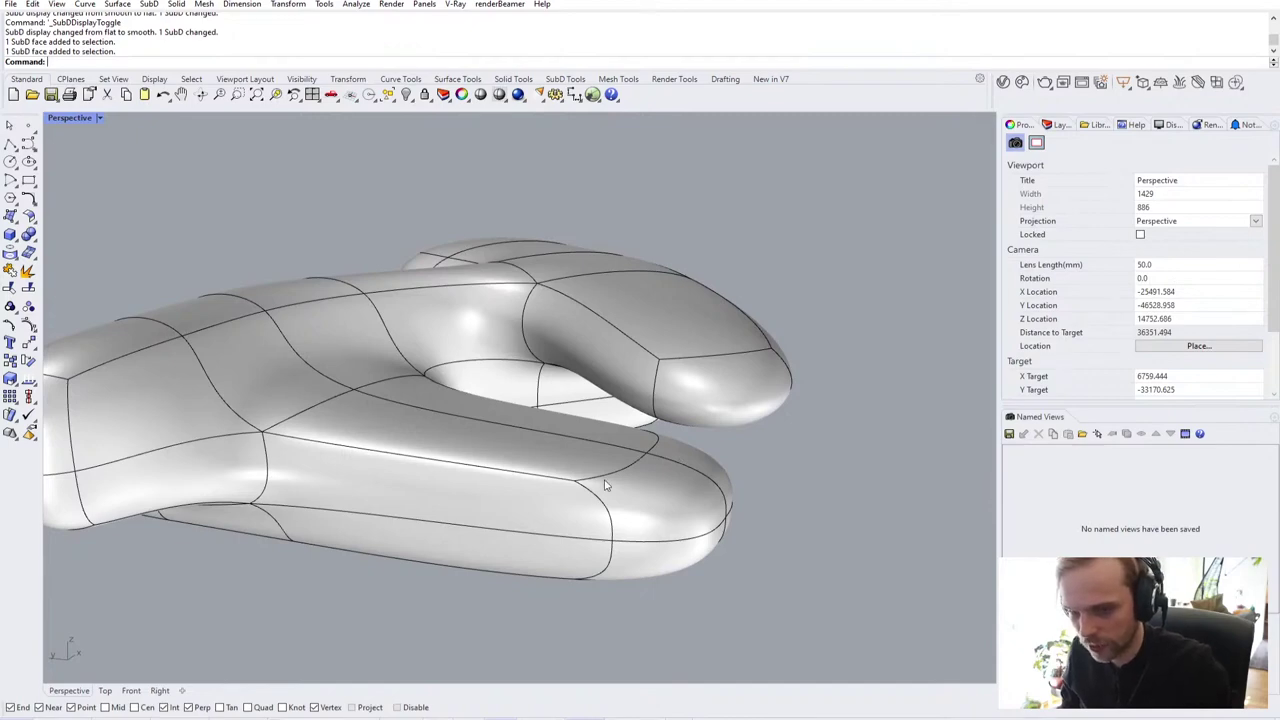
mouse_move(800, 402)
right_down()
mouse_move(749, 371)
mouse_move(634, 374)
mouse_move(600, 437)
mouse_move(657, 430)
mouse_move(826, 474)
mouse_move(754, 400)
mouse_move(749, 463)
mouse_move(686, 432)
mouse_move(771, 534)
mouse_move(805, 465)
mouse_move(715, 408)
mouse_move(751, 418)
right_up()
key(Tab)
scroll(715, 408, up, 2)
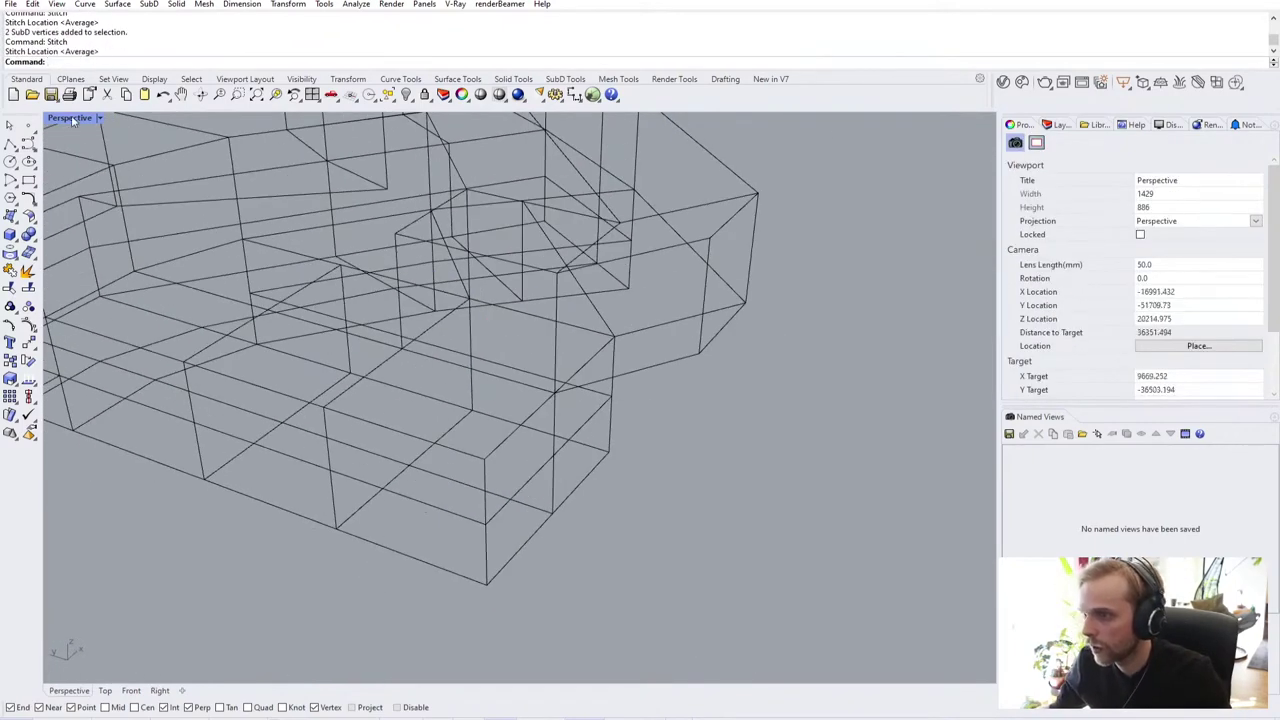
Step: Set the viewport to Shaded display and check the stitched corner in smooth and flat form
right_click(72, 121)
click(90, 181)
key(Tab)
mouse_move(580, 409)
right_down()
mouse_move(488, 344)
mouse_move(366, 329)
mouse_move(517, 354)
mouse_move(581, 390)
right_up()
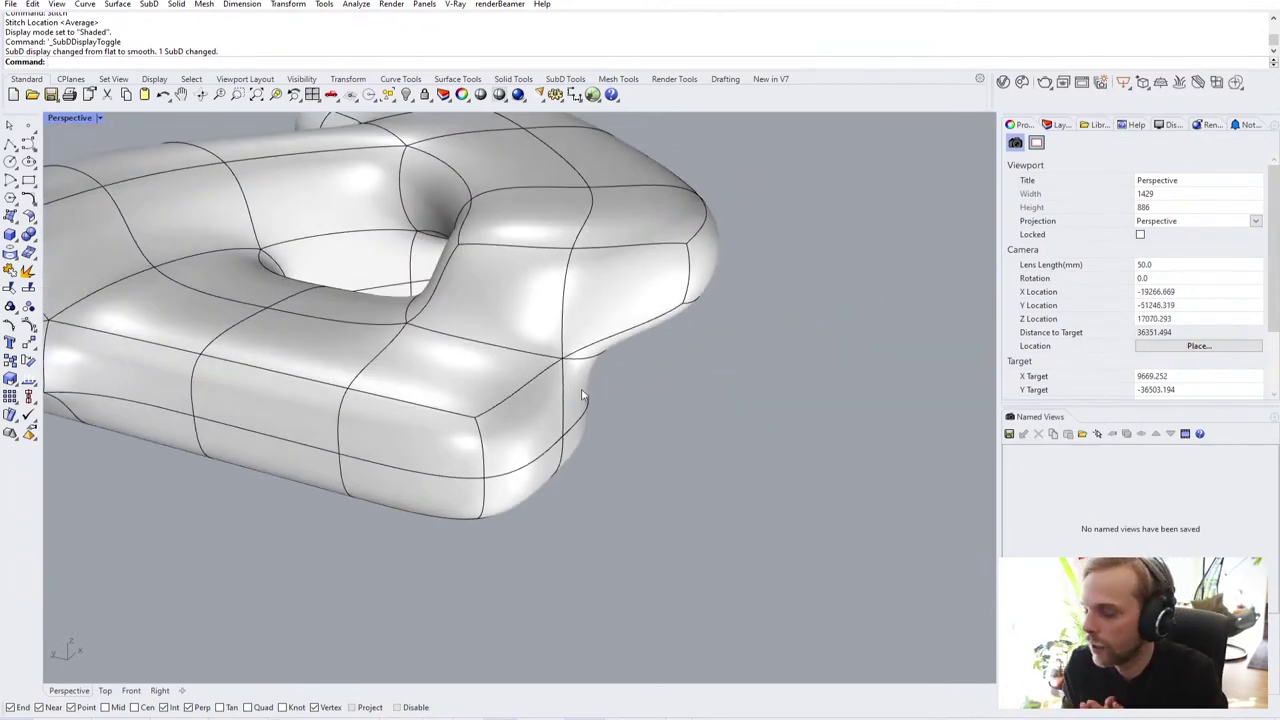
scroll(629, 378, down, 4)
key(Tab)
right_drag(606, 391, 566, 432)
scroll(460, 415, down, 4)
right_drag(460, 416, 556, 431)
scroll(646, 391, up, 4)
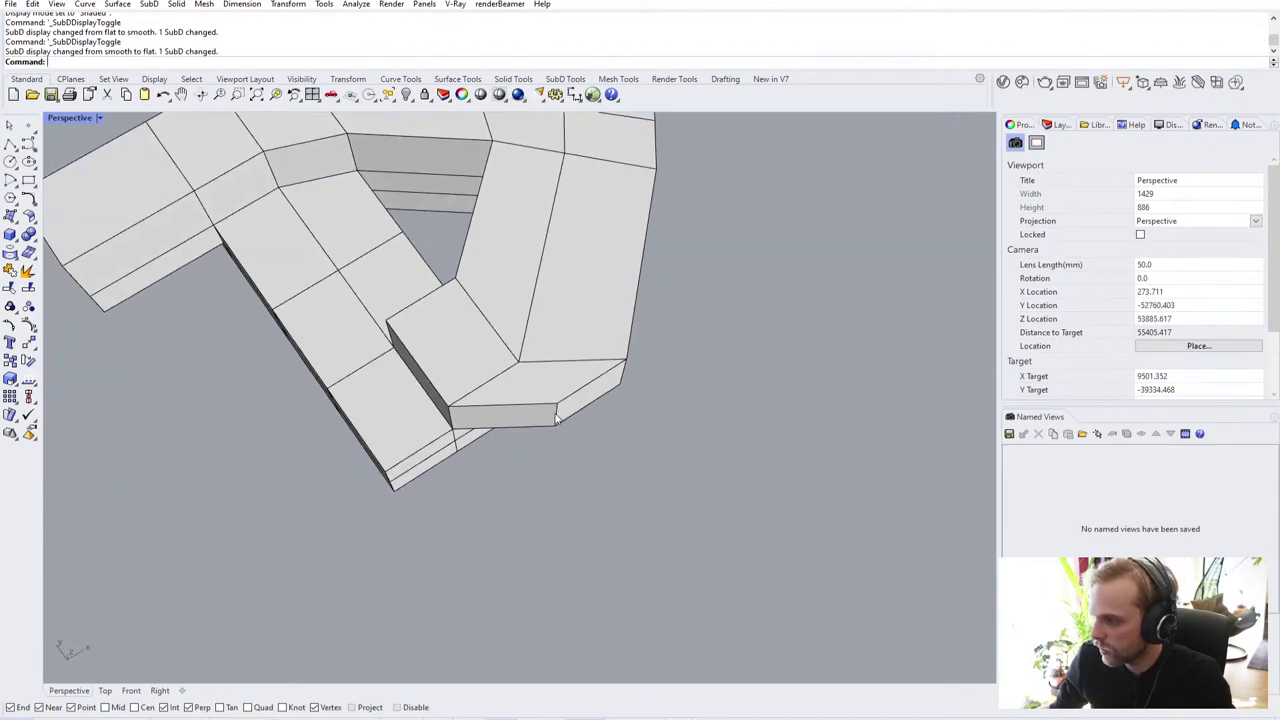
Step: Move the vertical corner edge at the end of the stitched arm, and check the reshaped corner in smooth and flat display
ctrl+shift+click(556, 418)
scroll(448, 410, down, 7)
shift+right_drag(448, 410, 648, 514)
right_drag(485, 472, 571, 429)
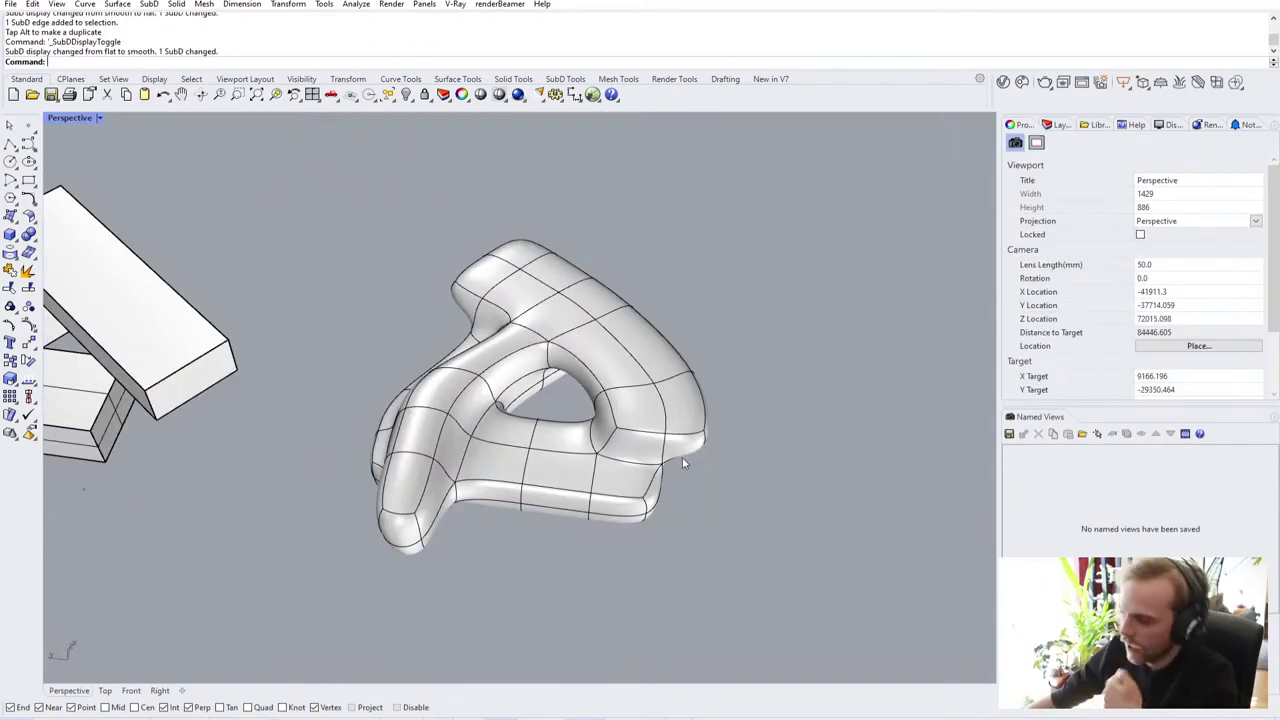
key(Tab)
right_drag(621, 431, 637, 315)
scroll(649, 414, up, 4)
shift+right_drag(638, 398, 595, 476)
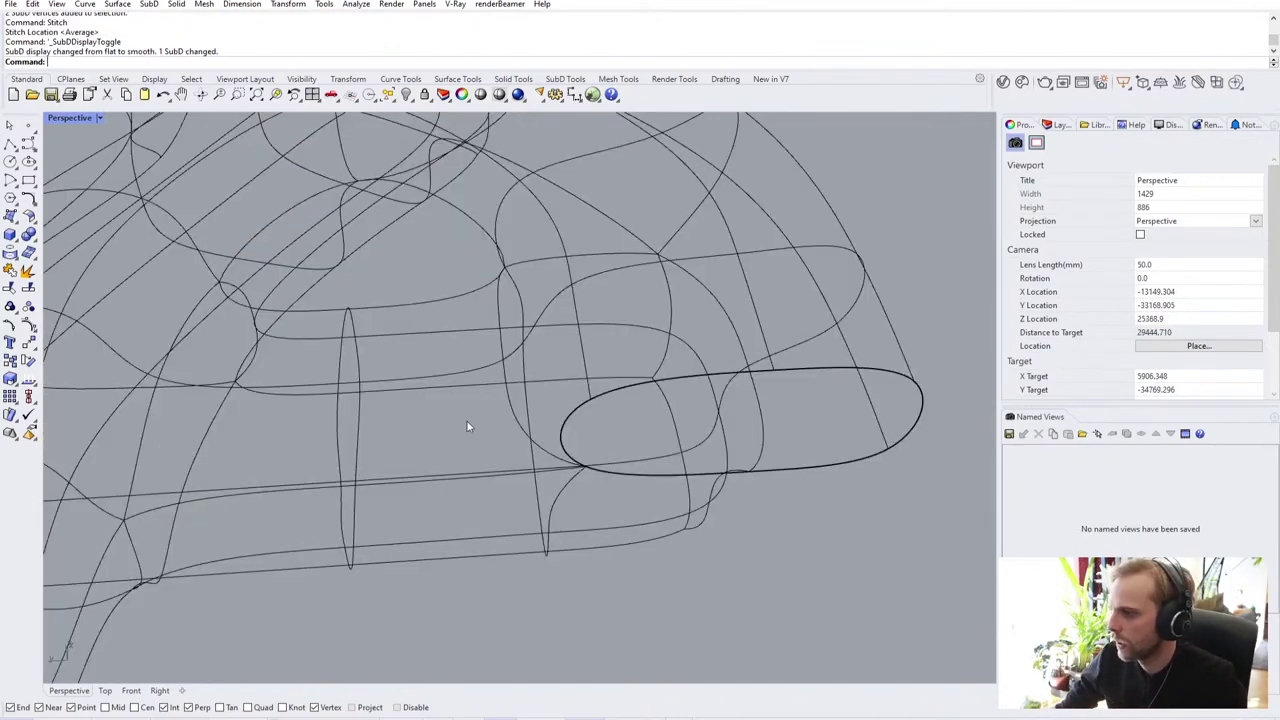
Step: Show the volume flat in Shaded display, and examine the open end of the upper arm
key(Tab)
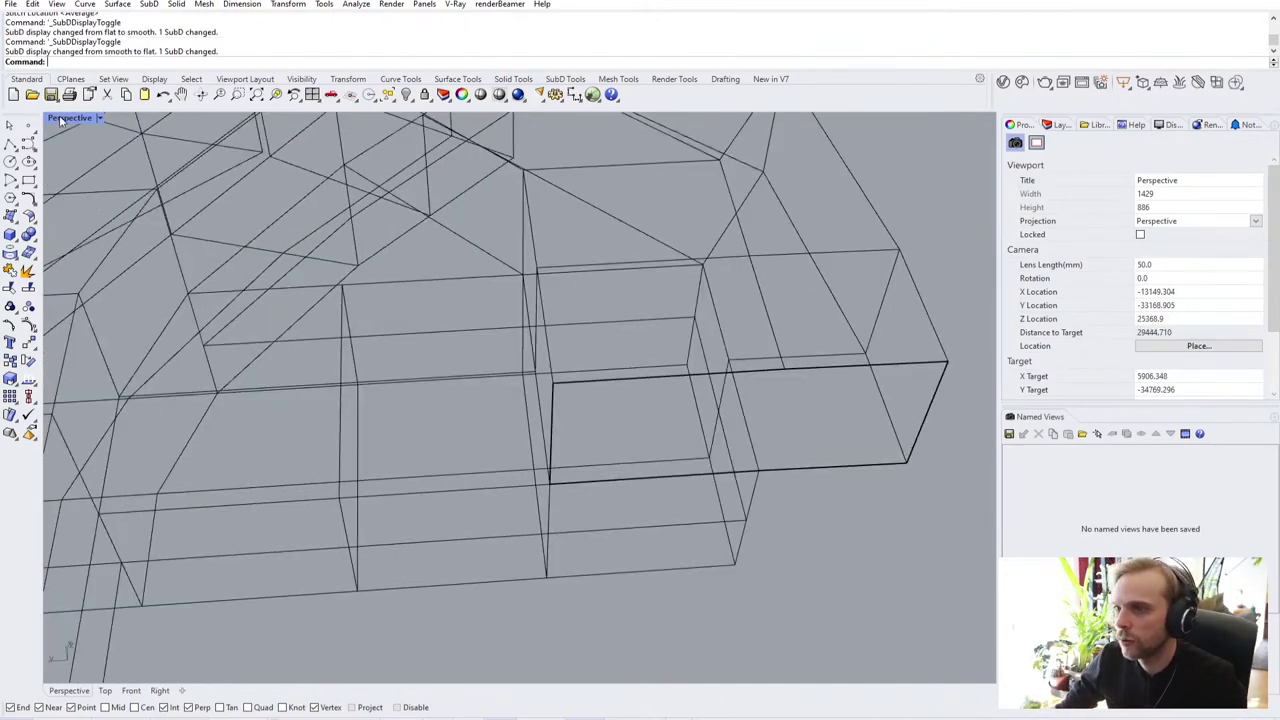
click(60, 120)
click(80, 180)
scroll(477, 406, down, 3)
mouse_move(477, 406)
right_down()
mouse_move(551, 380)
mouse_move(500, 313)
right_up()
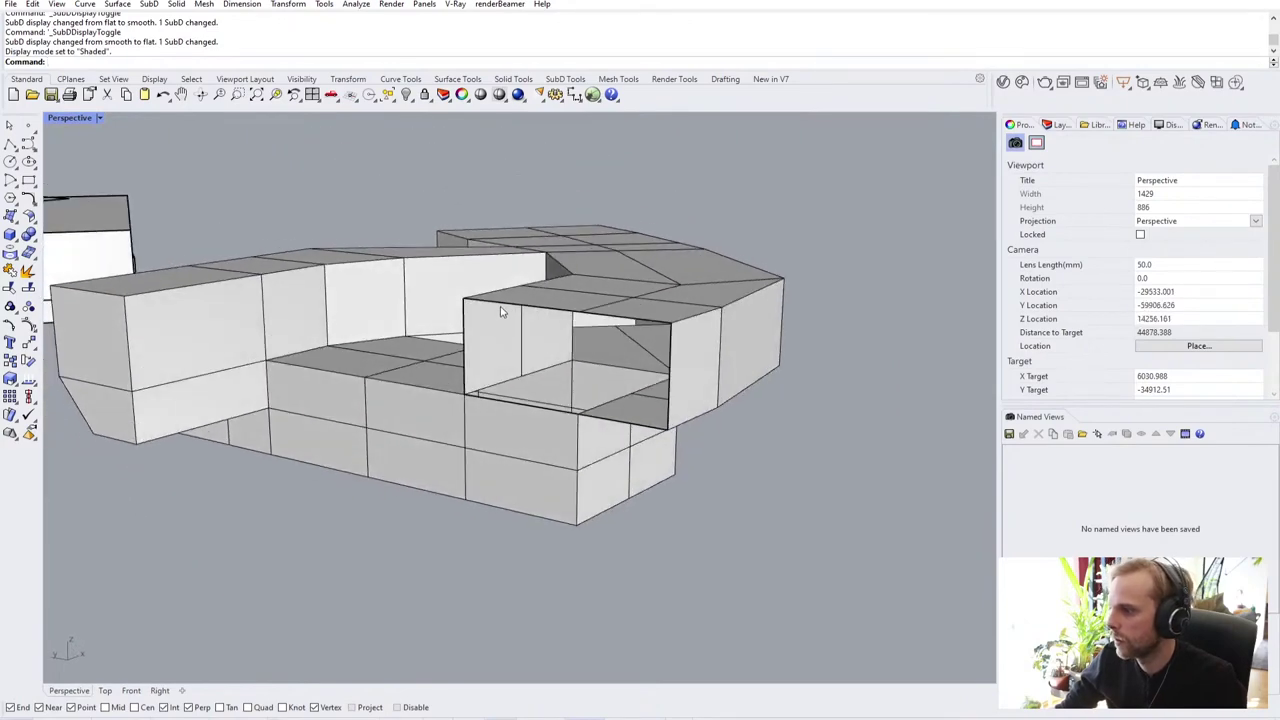
ctrl+shift+click(500, 313)
key(Escape)
scroll(612, 425, up, 3)
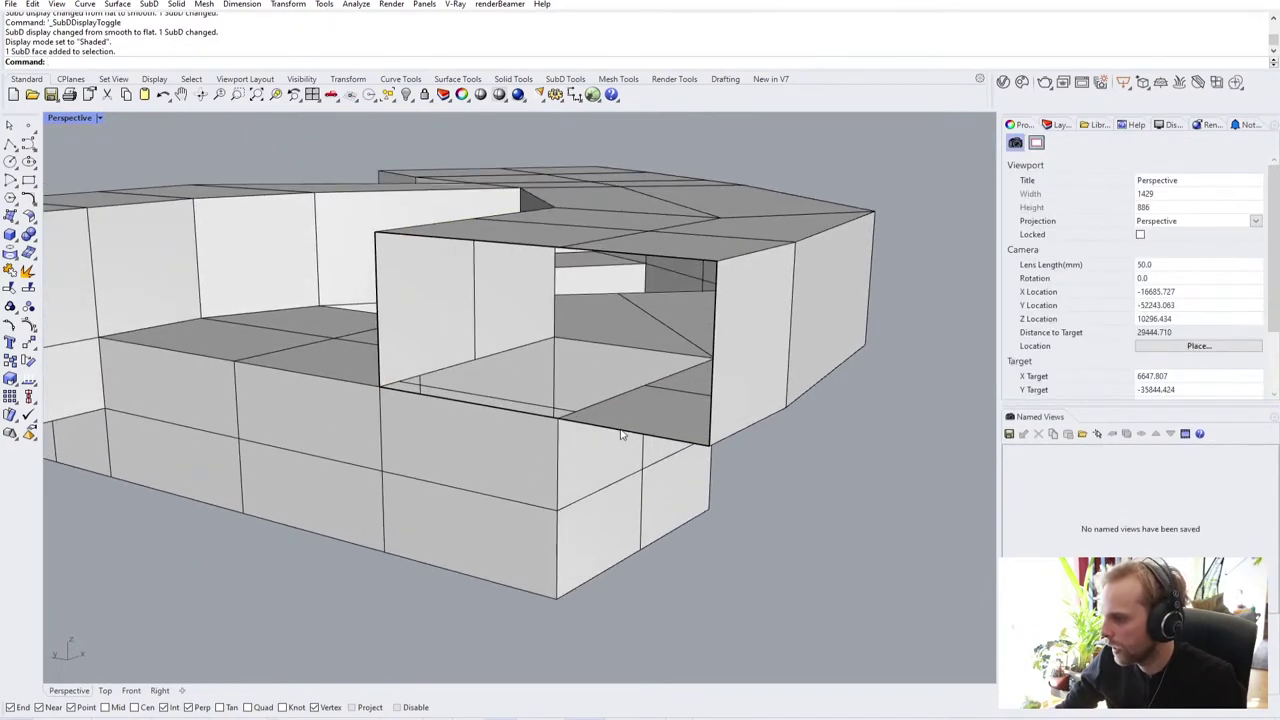
Step: Extrude the full edge loop around the arm's open end along X to lengthen the arm
ctrl+shift+double_click(620, 435)
right_drag(620, 435, 580, 484)
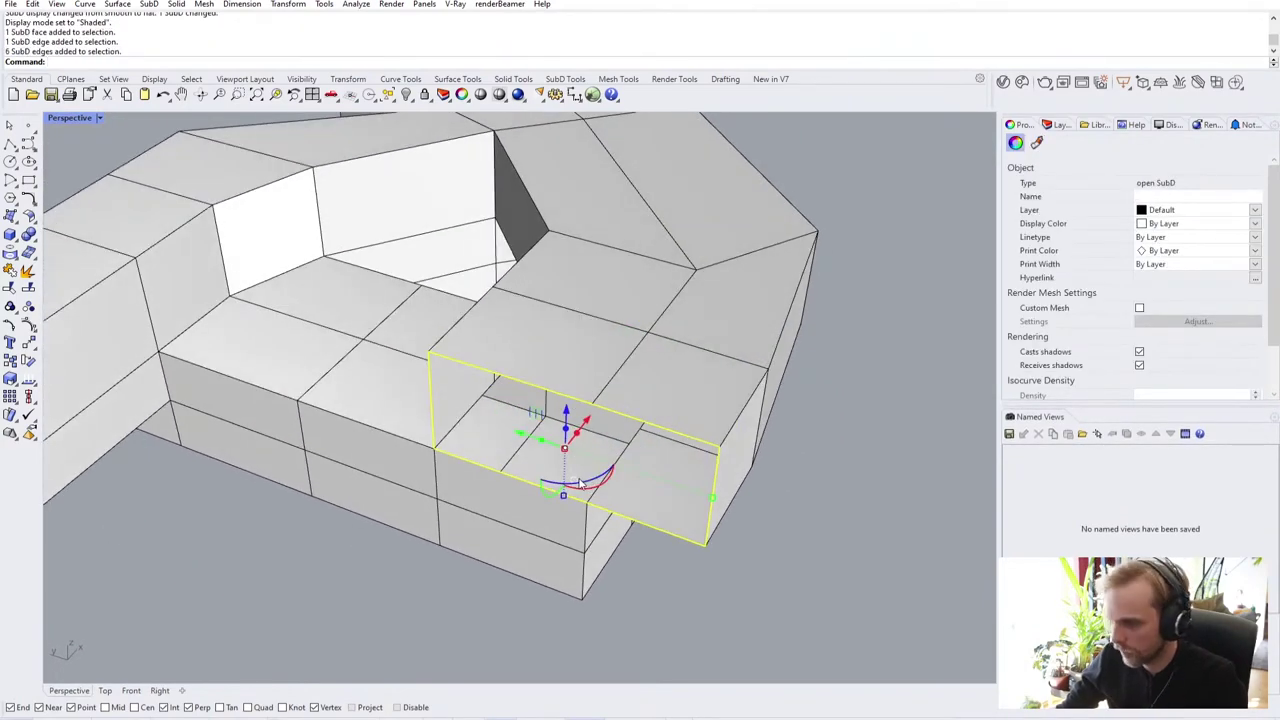
text(ExtrudeSubD)
key(Return)
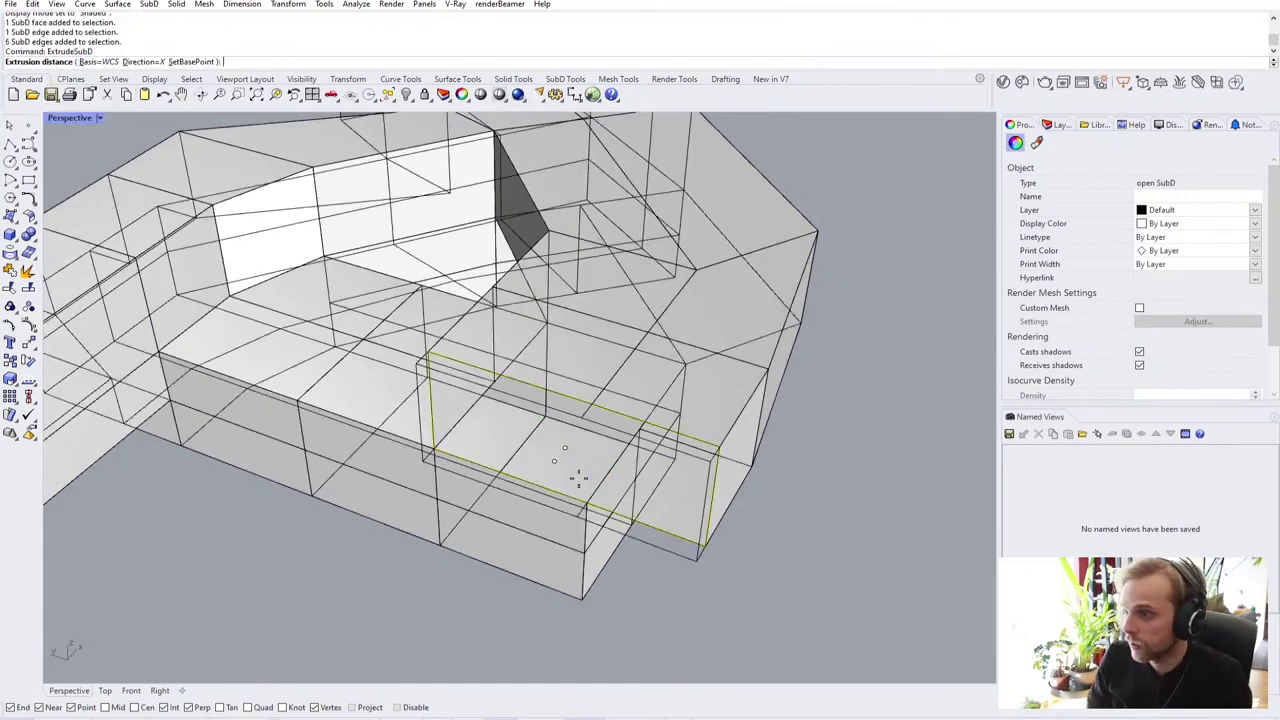
click(450, 585)
Step: Cover the arm's open end with a SubD loft between its top and bottom edges, using corners and 1 division between shapes
scroll(430, 590, down, 3)
right_drag(394, 598, 380, 504)
scroll(380, 504, up, 4)
mouse_move(371, 400)
right_down()
mouse_move(508, 534)
mouse_move(387, 410)
right_up()
click(441, 384)
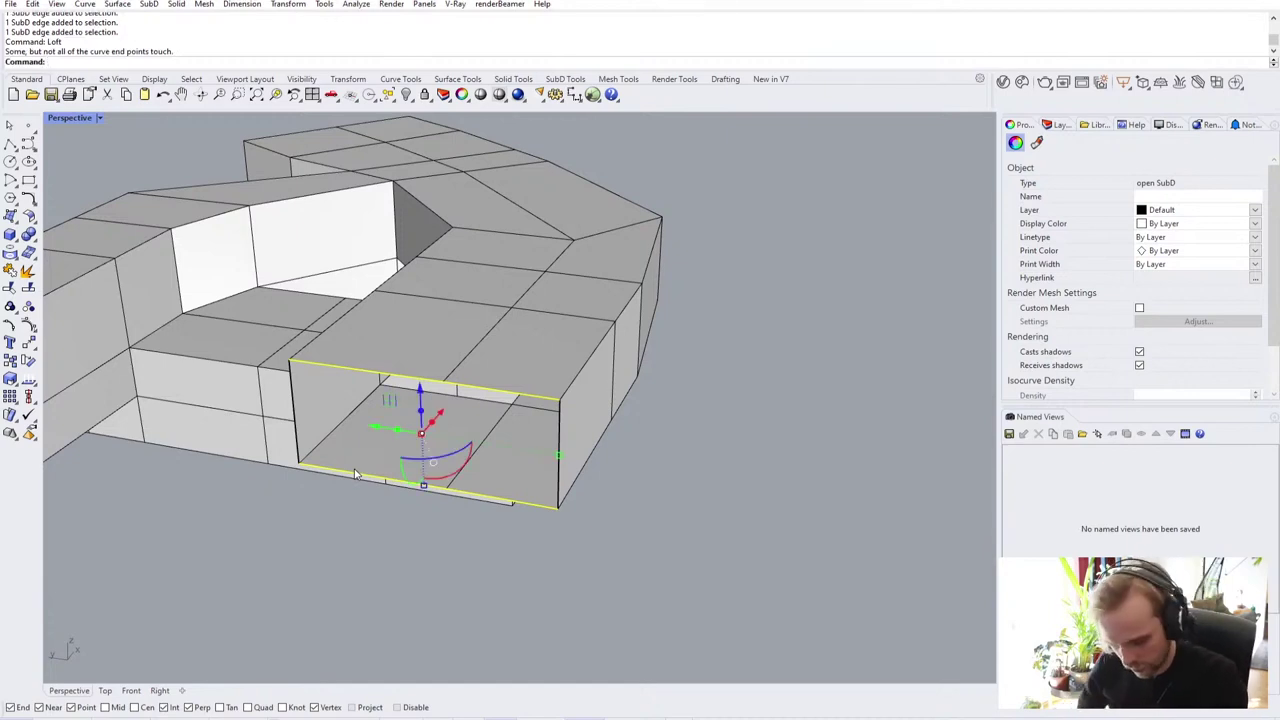
key(Return)
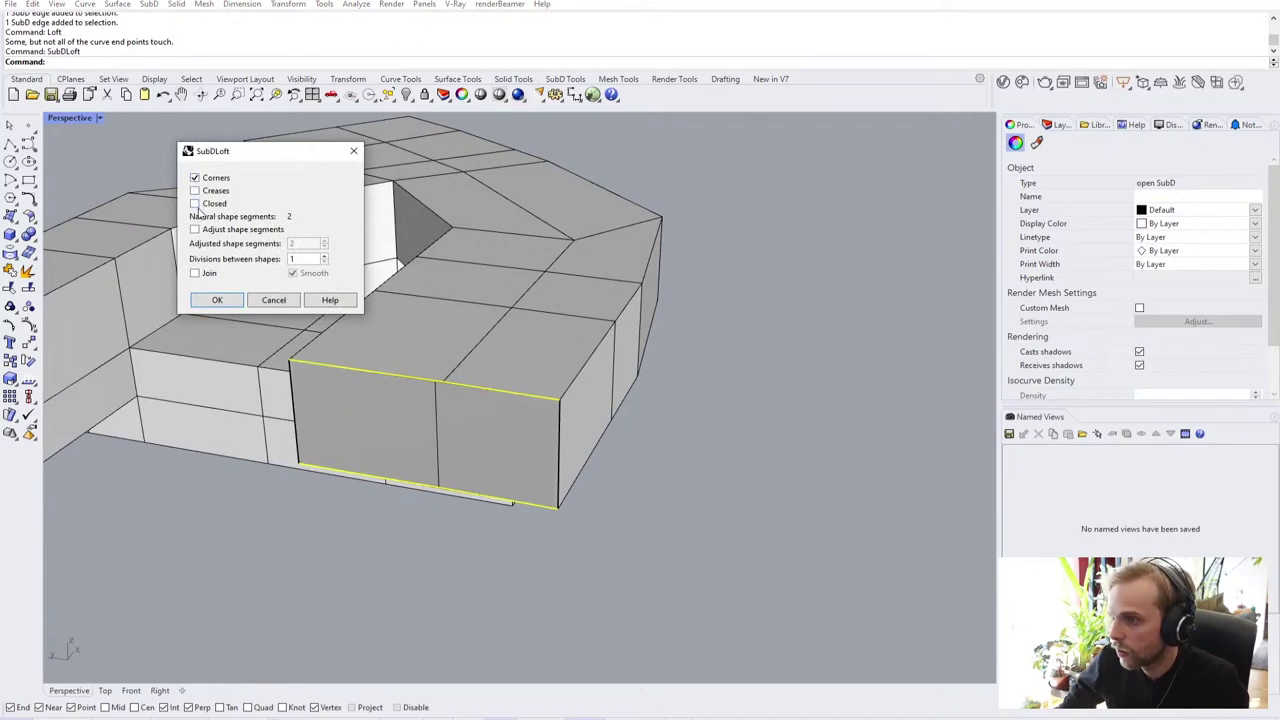
click(205, 302)
Step: Examine the capped arm and the whole volume from several sides in smooth and flat display
key(Tab)
scroll(270, 482, down, 6)
right_drag(300, 471, 520, 540)
key(Tab)
scroll(466, 429, up, 2)
right_drag(466, 429, 295, 417)
scroll(380, 394, up, 3)
scroll(380, 394, down, 6)
right_drag(380, 394, 400, 294)
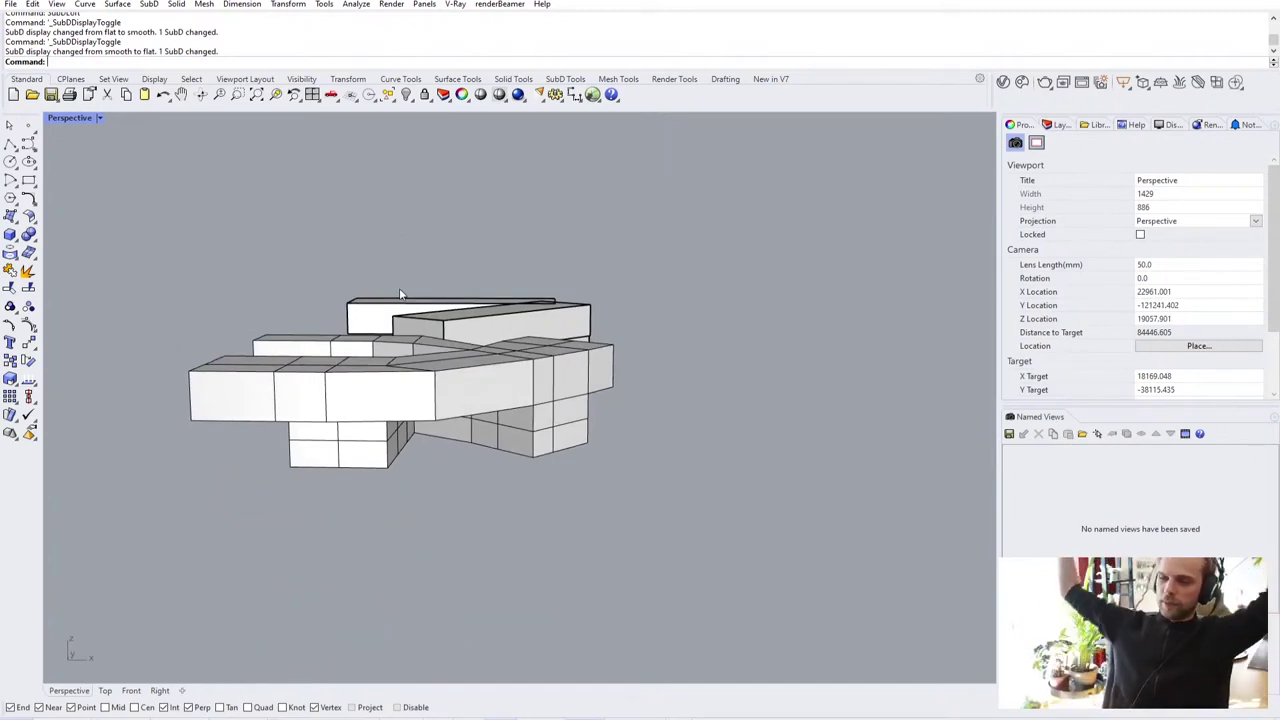
right_drag(400, 294, 598, 453)
scroll(482, 480, up, 7)
right_drag(482, 480, 500, 383)
shift+right_drag(571, 318, 675, 381)
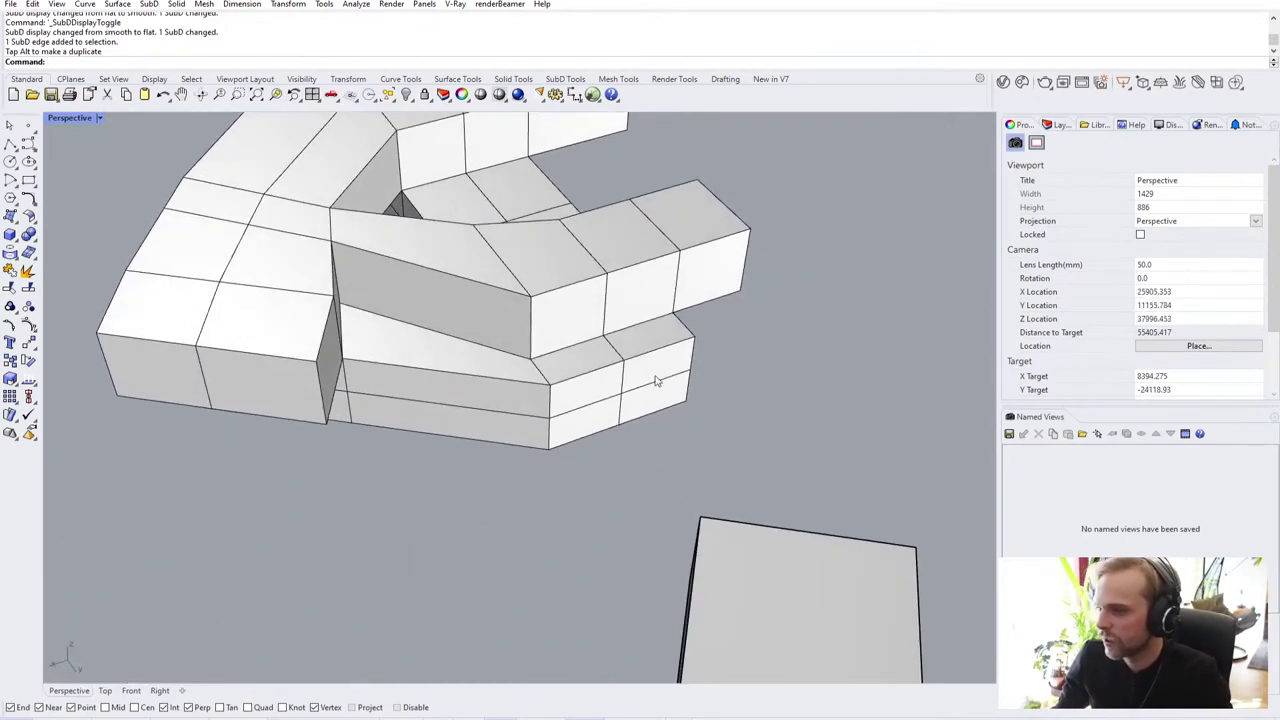
Step: Compare smooth and flat display of the SubD volume, and delete the original box massing beside it
key(Tab)
key(Tab)
key(Tab)
right_drag(580, 354, 630, 481)
key(Tab)
drag(760, 622, 410, 434)
key(Delete)
Step: Measure the storey height of the stacked volume and the height of the longer upper arm's end
right_drag(740, 234, 516, 225)
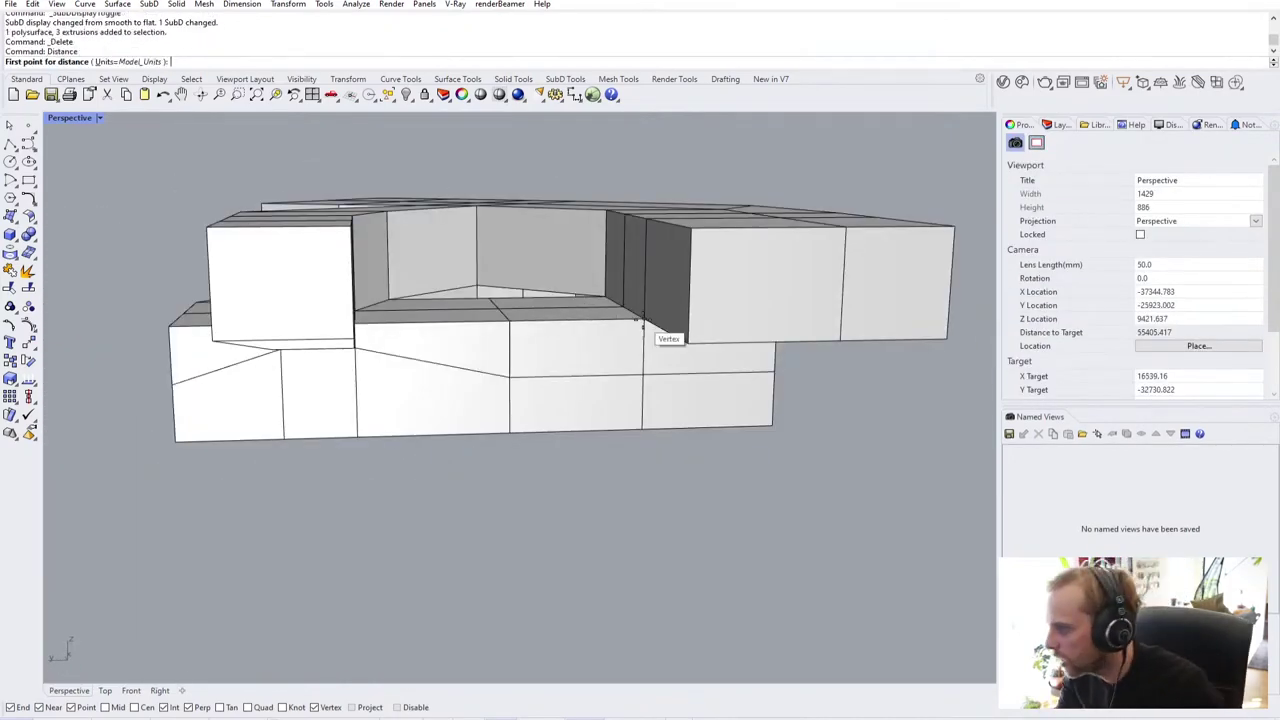
right_drag(238, 358, 320, 362)
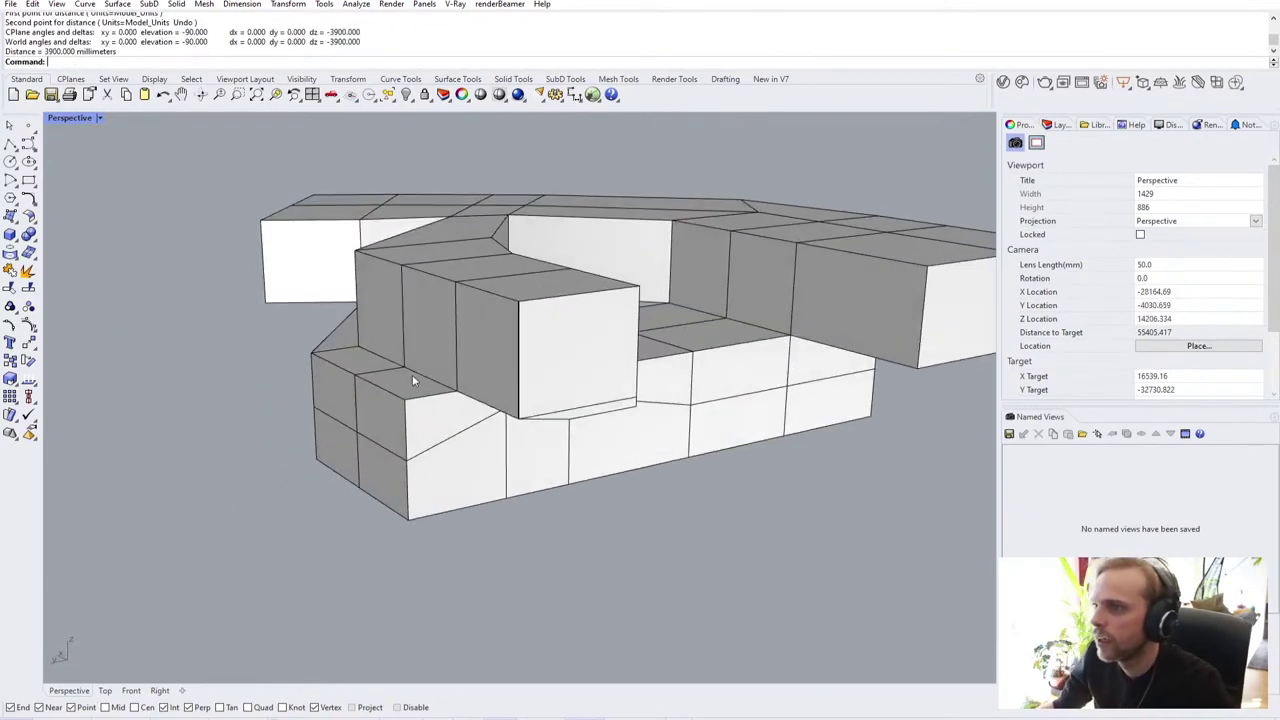
shift+right_drag(764, 360, 640, 380)
scroll(640, 380, up, 2)
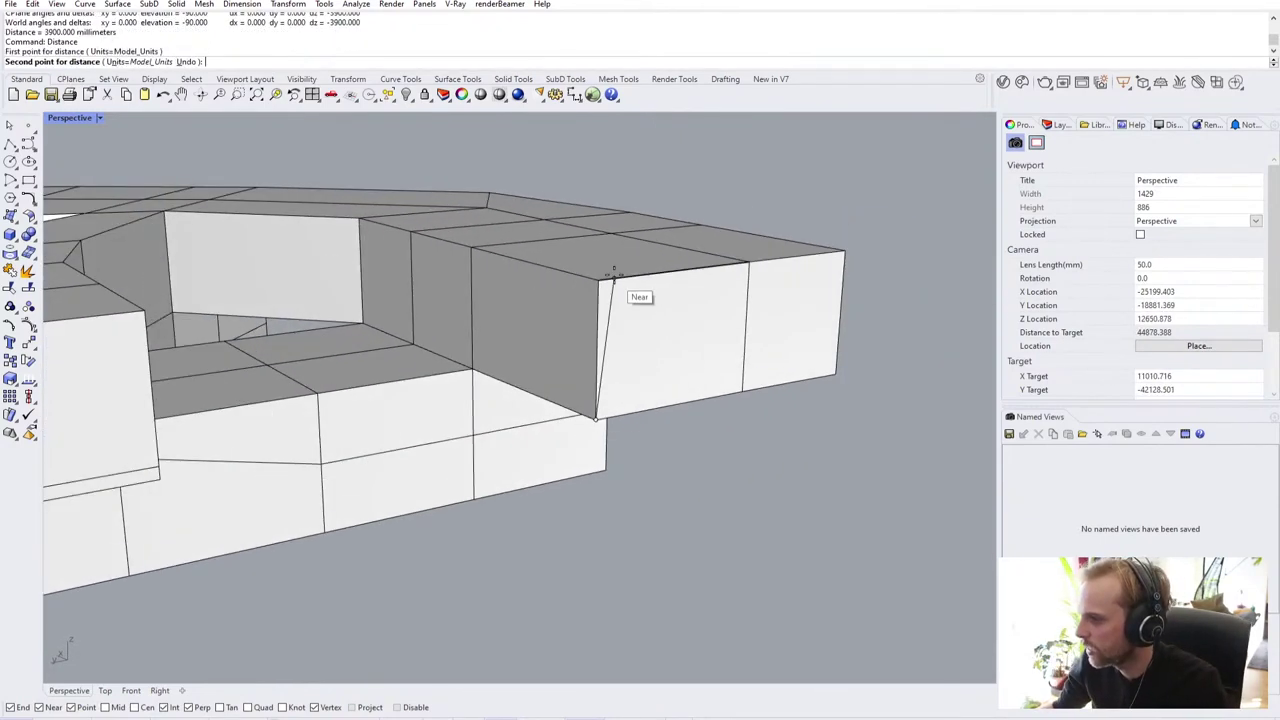
click(595, 277)
Step: Raise all top faces, edges and vertices of the upper level vertically by 500 mm
scroll(605, 300, down, 3)
right_drag(617, 314, 535, 375)
scroll(535, 375, up, 3)
ctrl+shift+click(600, 349)
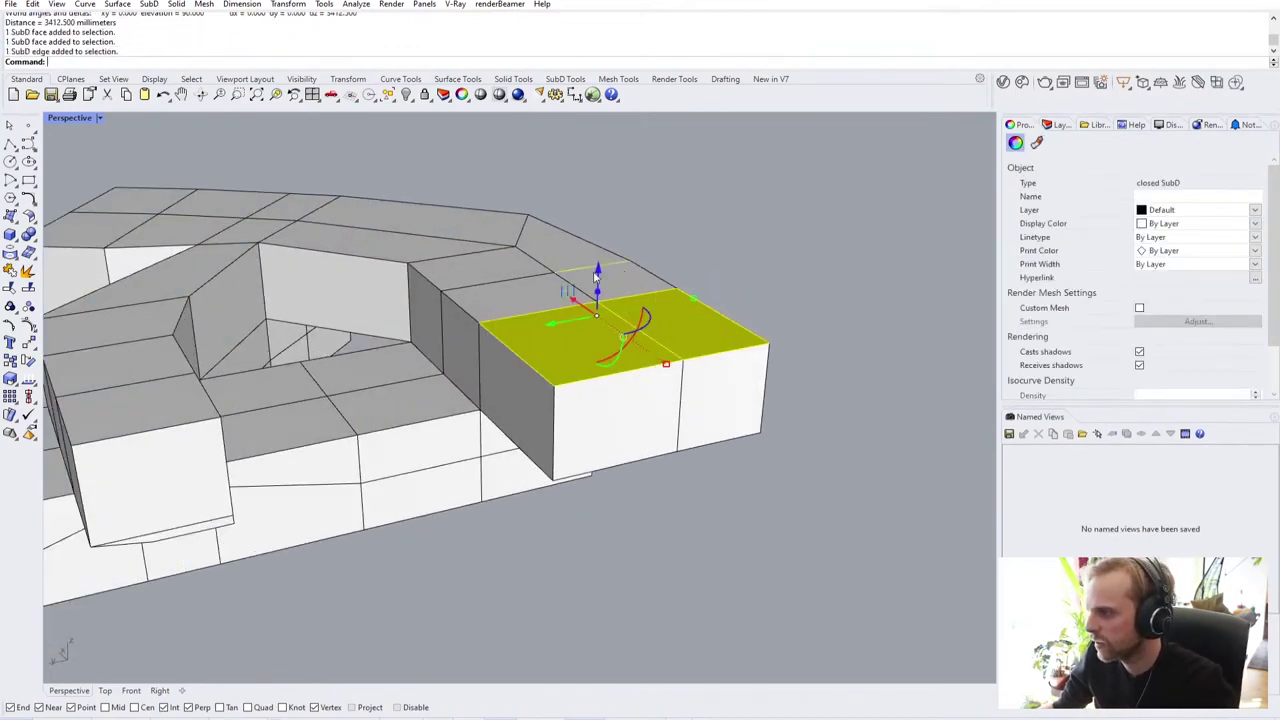
click(770, 268)
scroll(777, 269, down, 4)
right_drag(777, 269, 690, 215)
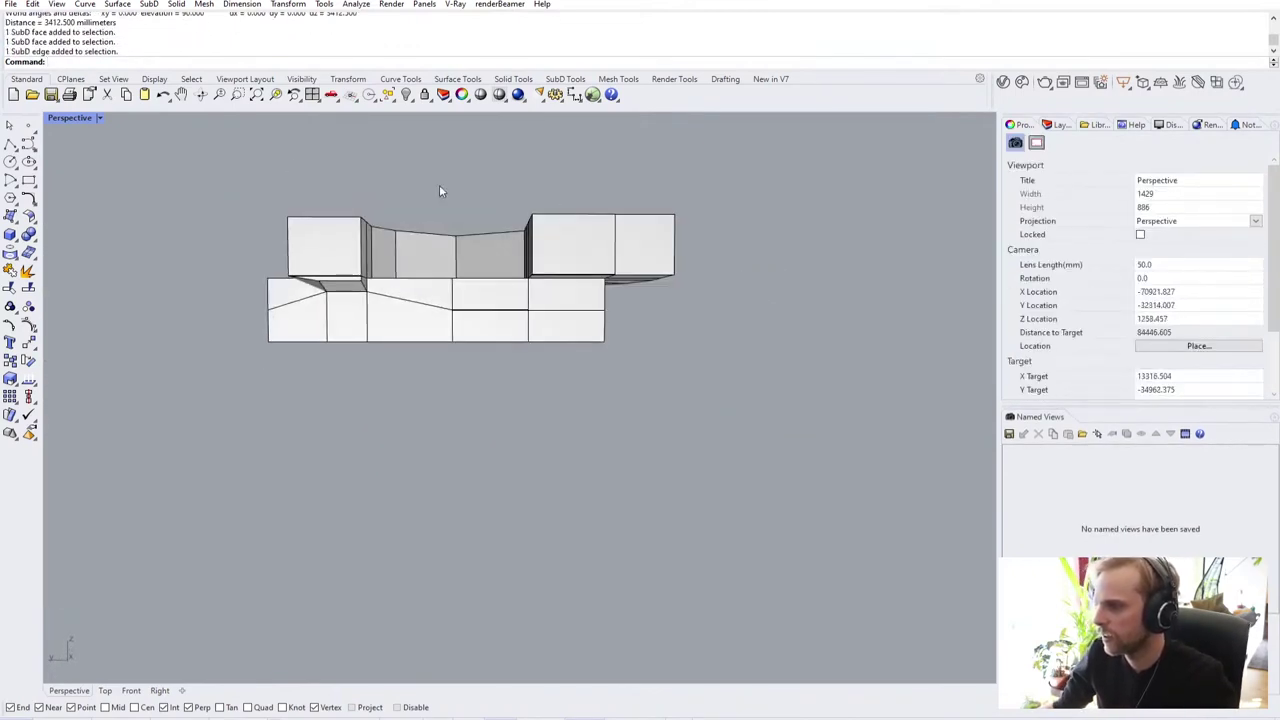
shift+right_drag(313, 169, 336, 206)
drag(231, 184, 714, 286)
drag(823, 279, 823, 279)
right_drag(755, 242, 621, 260)
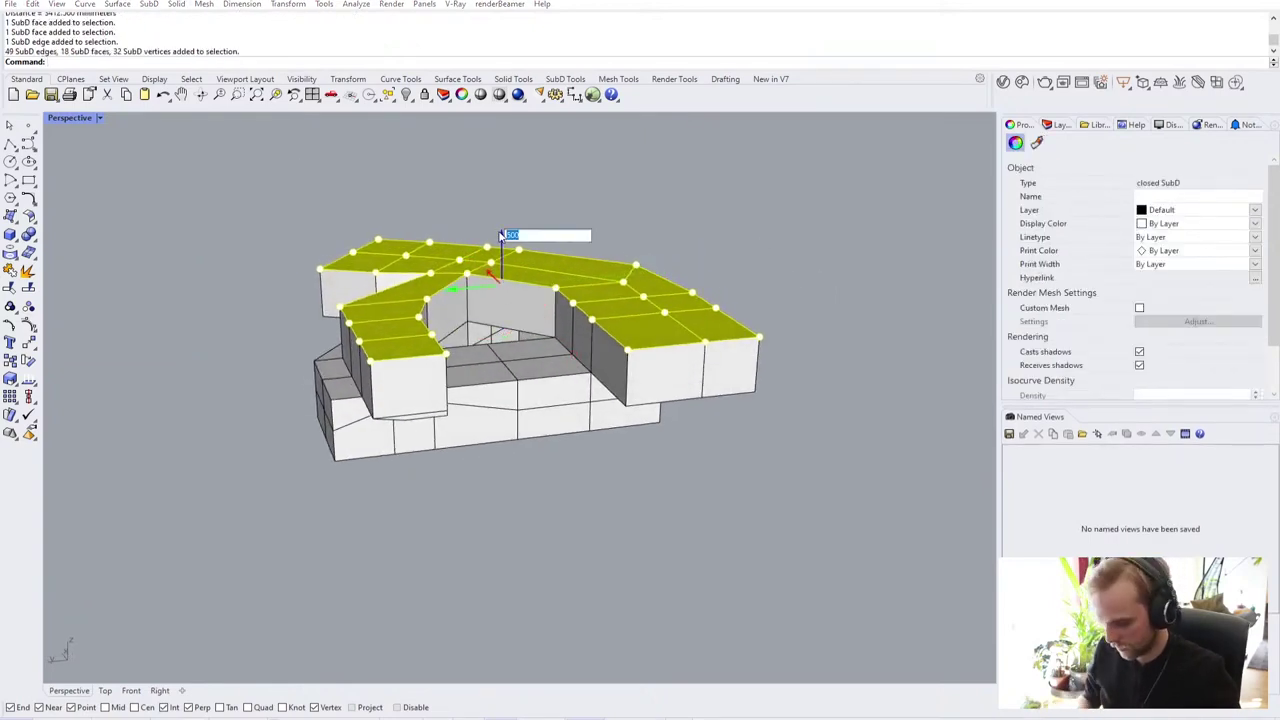
key(Return)
click(685, 200)
Step: Examine the raised volume from several sides in smooth and flat display
right_drag(545, 305, 608, 288)
scroll(560, 330, up, 3)
right_drag(531, 346, 349, 351)
key(Tab)
key(Tab)
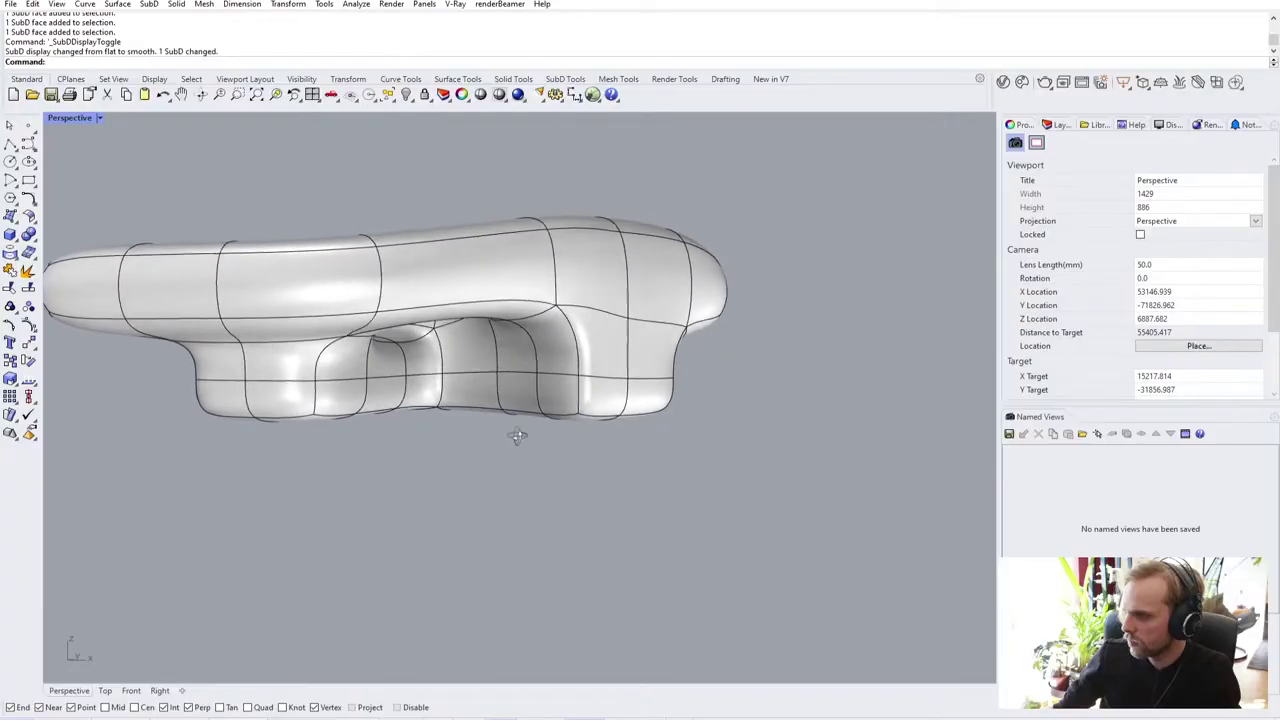
right_drag(517, 435, 593, 443)
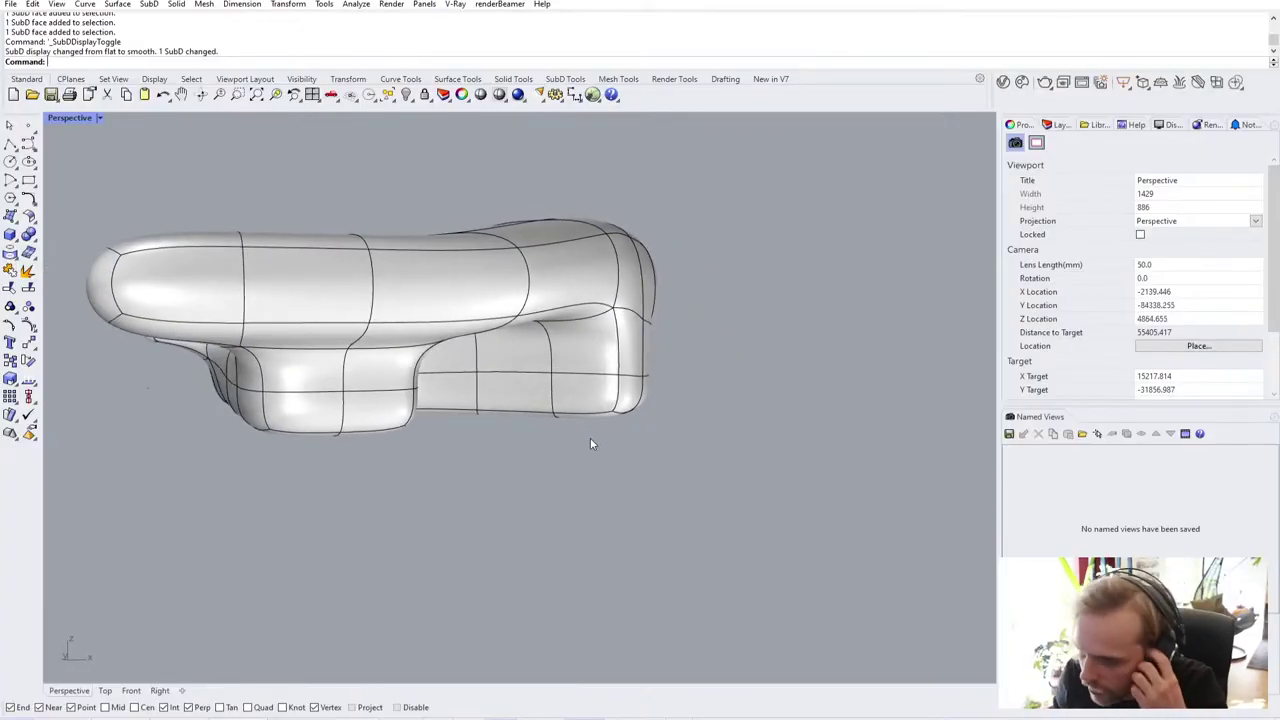
right_drag(590, 443, 600, 518)
key(Tab)
Step: Draw a polyline extending the short upper arm's inner bottom edge, and move the arm's inner side faces perpendicularly onto it
ctrl+shift+click(395, 425)
right_drag(400, 420, 380, 392)
scroll(305, 275, up, 6)
ctrl+shift+click(332, 368)
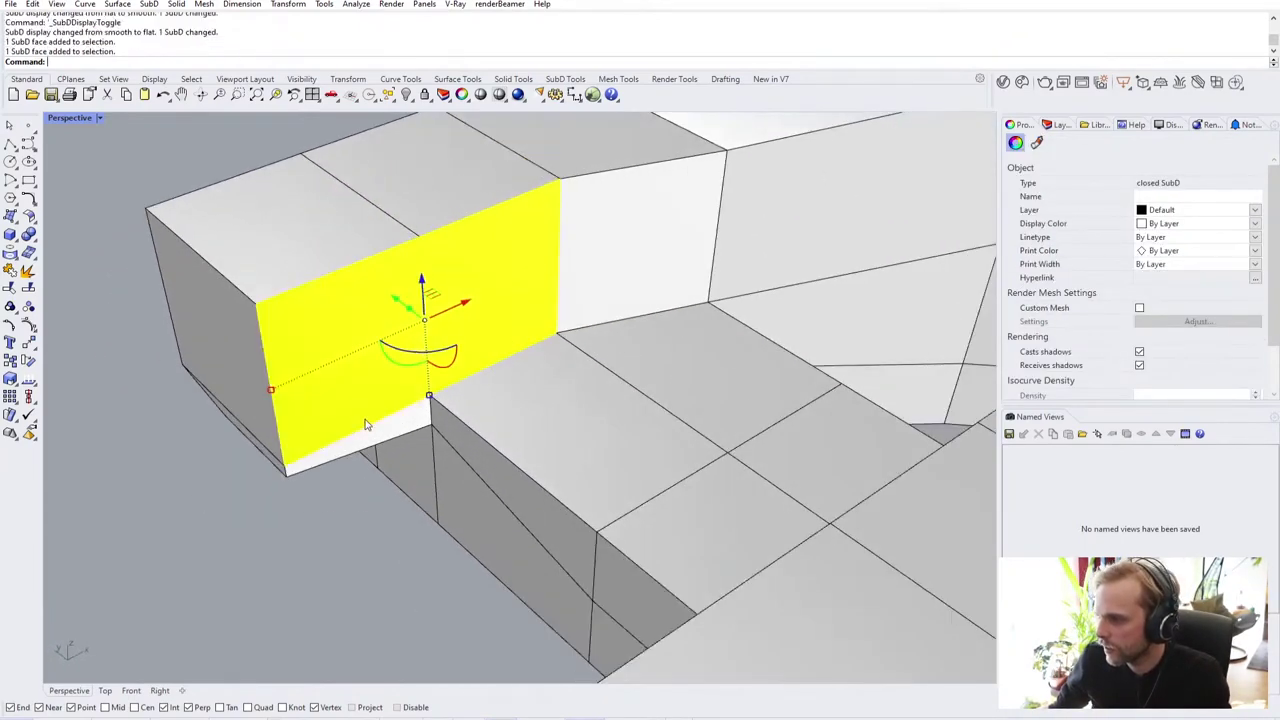
scroll(362, 414, up, 4)
ctrl+shift+click(390, 447)
scroll(400, 445, down, 7)
right_drag(412, 446, 507, 434)
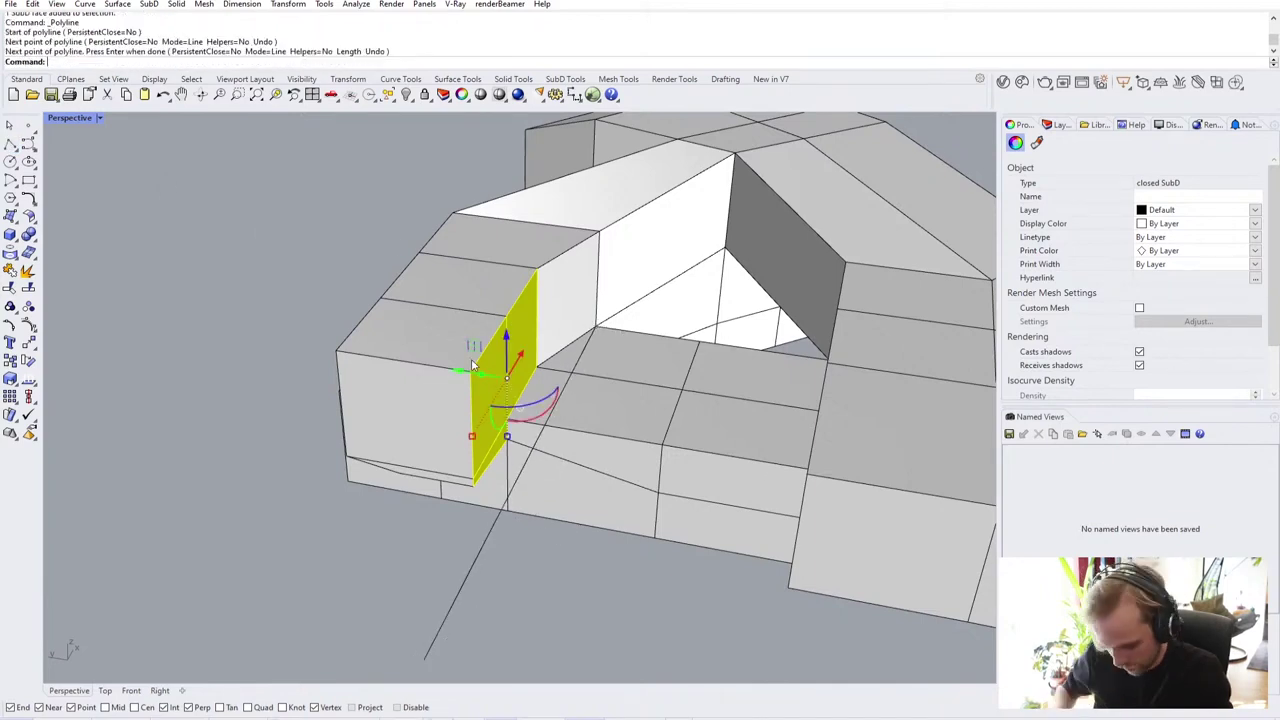
text(M)
key(Return)
click(536, 367)
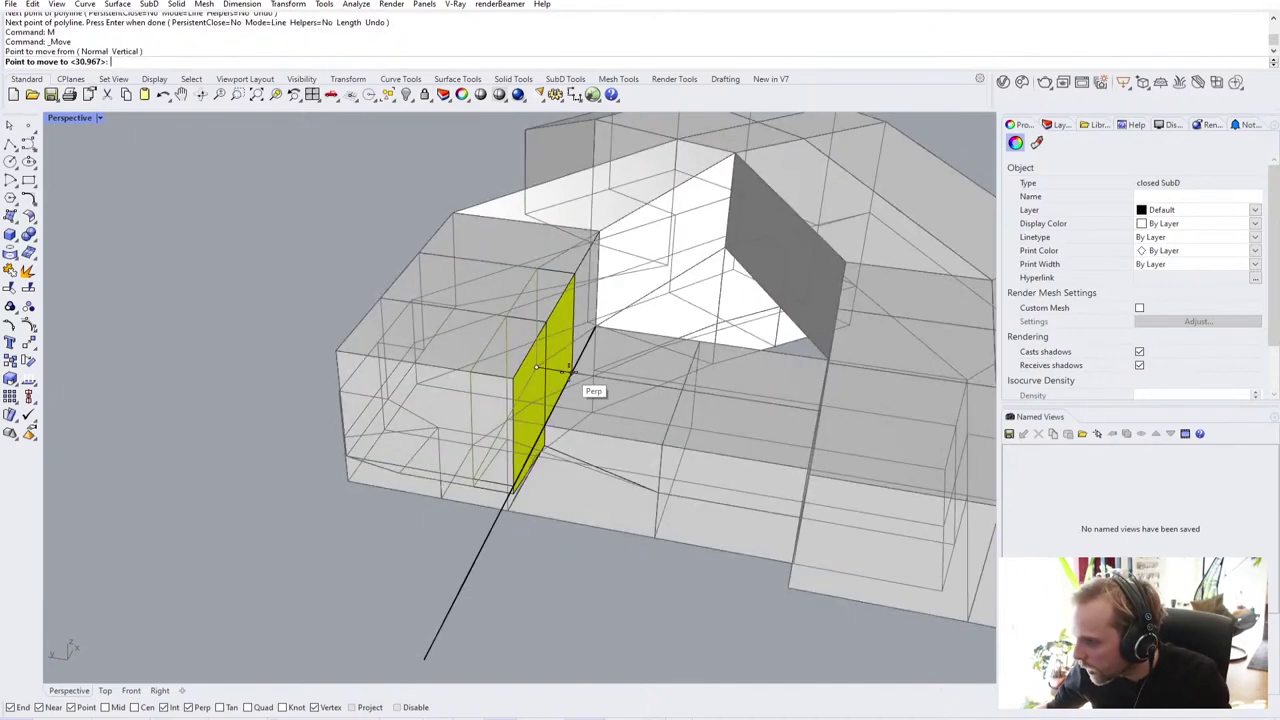
click(570, 372)
click(546, 600)
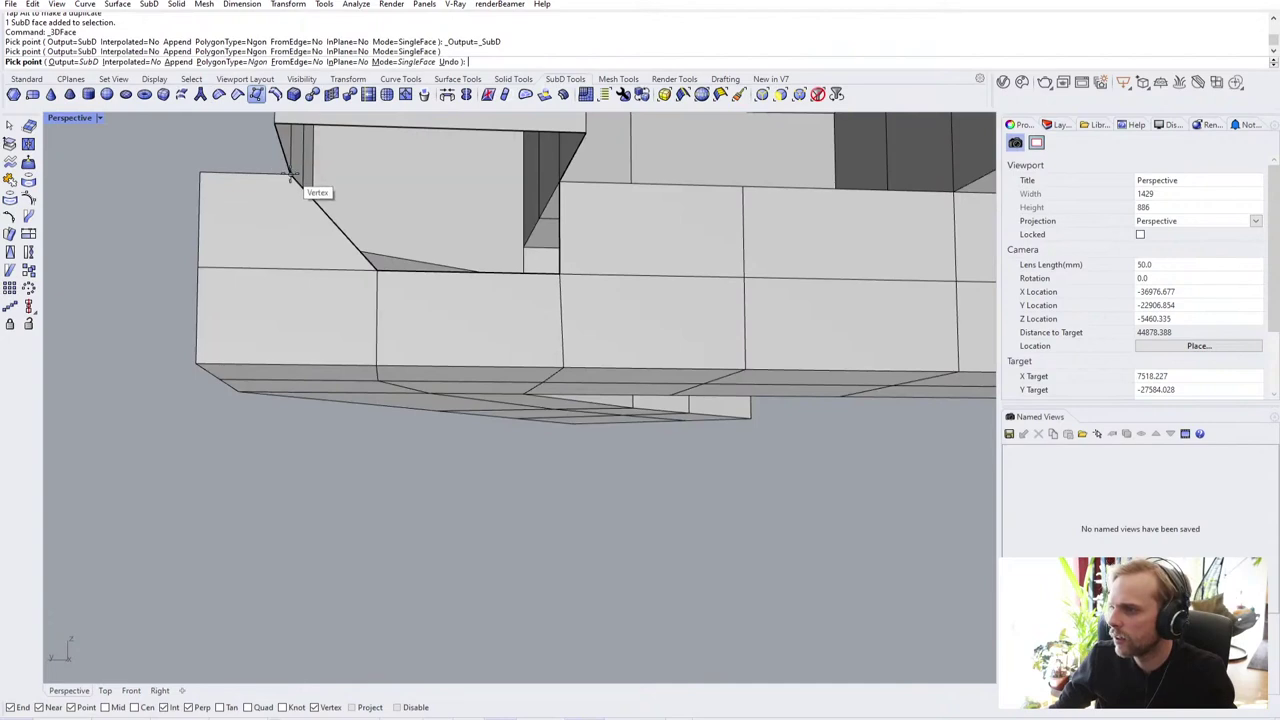
Step: Close the gaps beneath the short upper arm with two single SubD 3D faces snapped to the surrounding vertices
click(290, 175)
click(559, 181)
click(561, 271)
key(Return)
right_drag(561, 271, 412, 288)
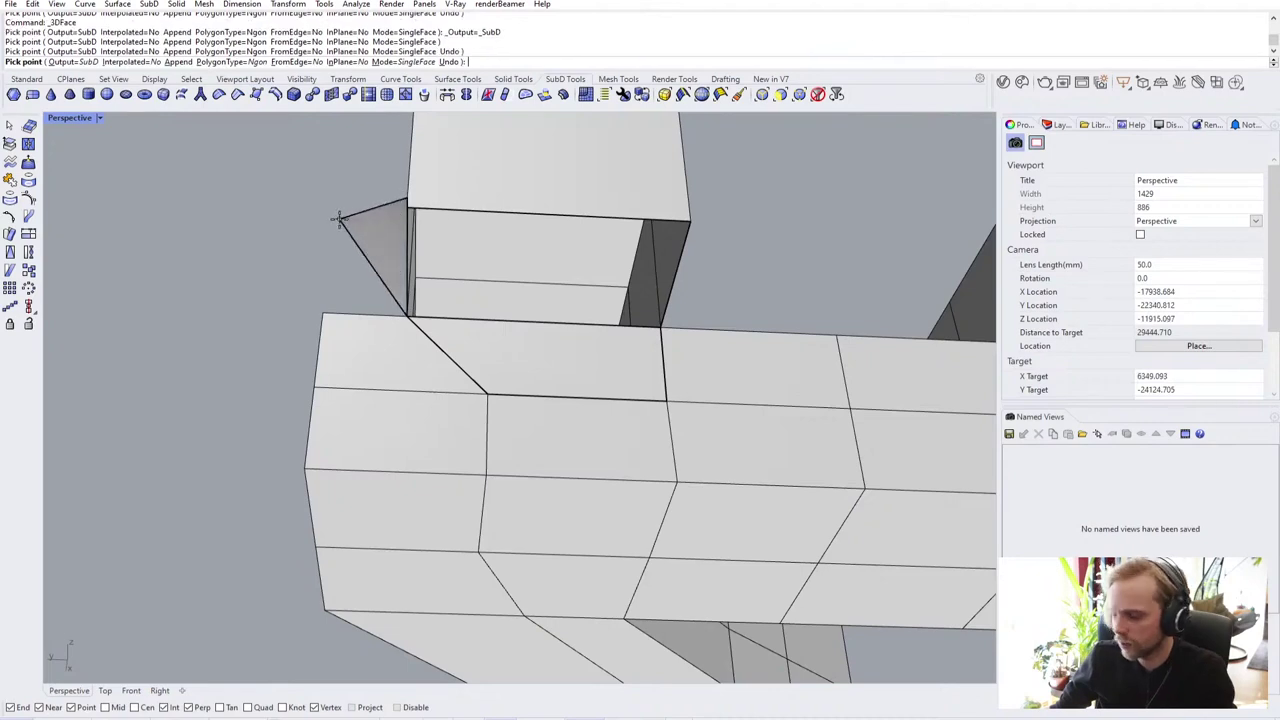
right_drag(410, 290, 365, 345)
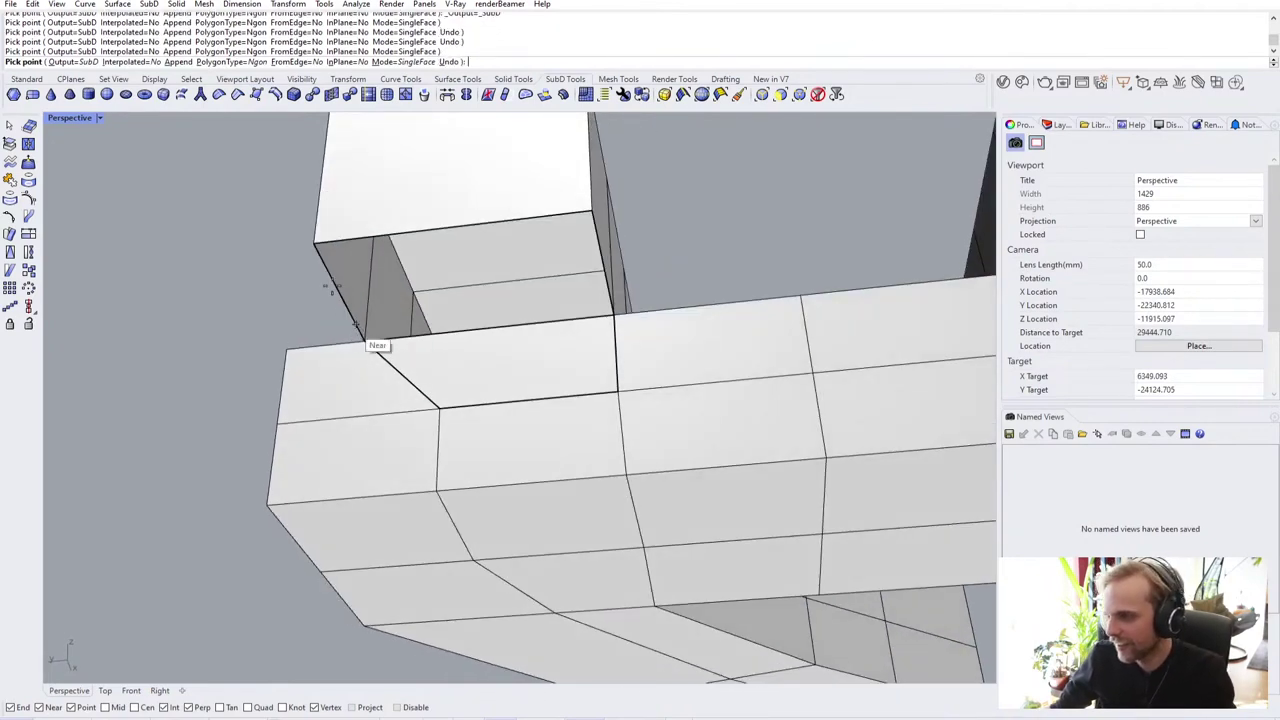
click(316, 237)
click(594, 214)
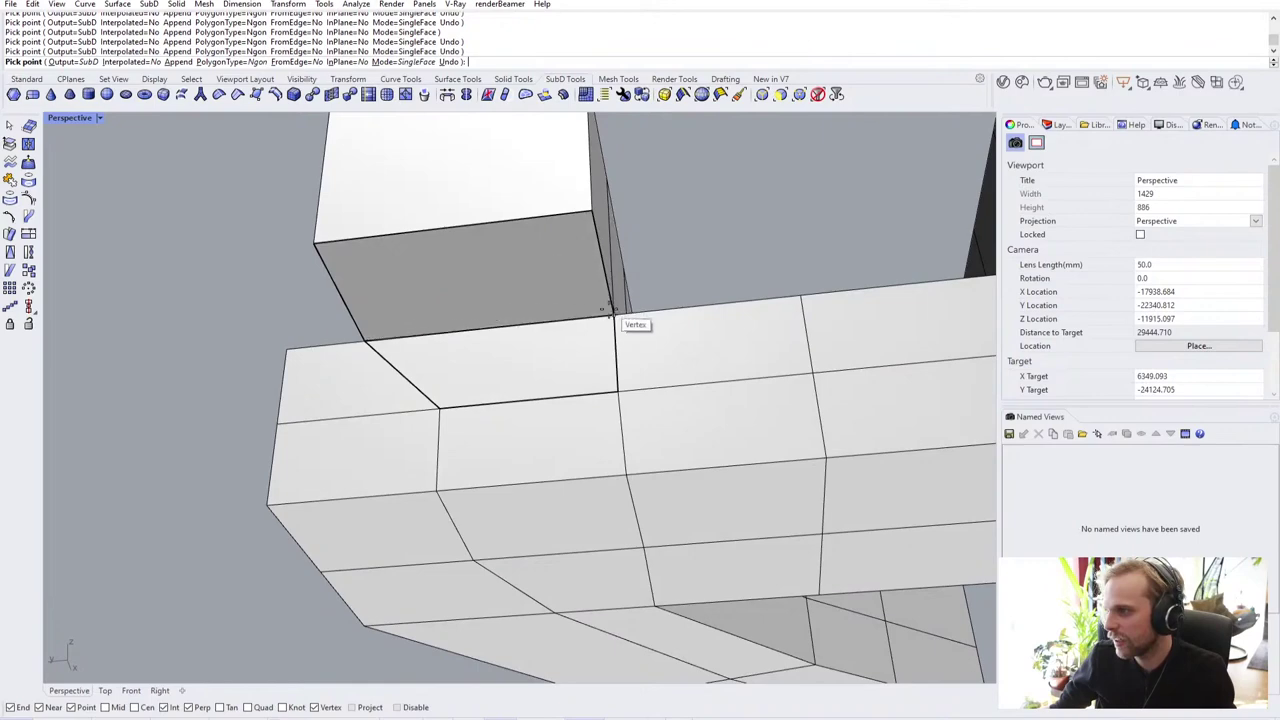
key(Return)
scroll(611, 308, down, 8)
right_drag(622, 298, 711, 548)
drag(642, 518, 478, 212)
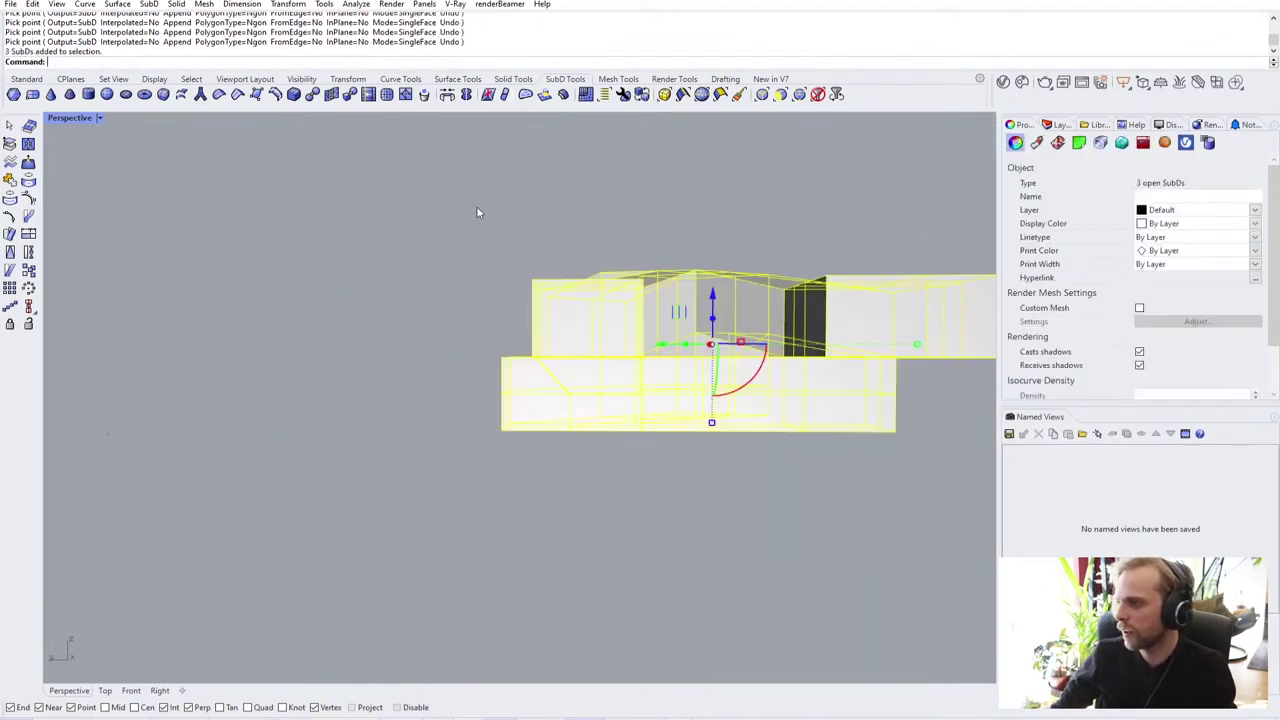
key(Delete)
key(Return)
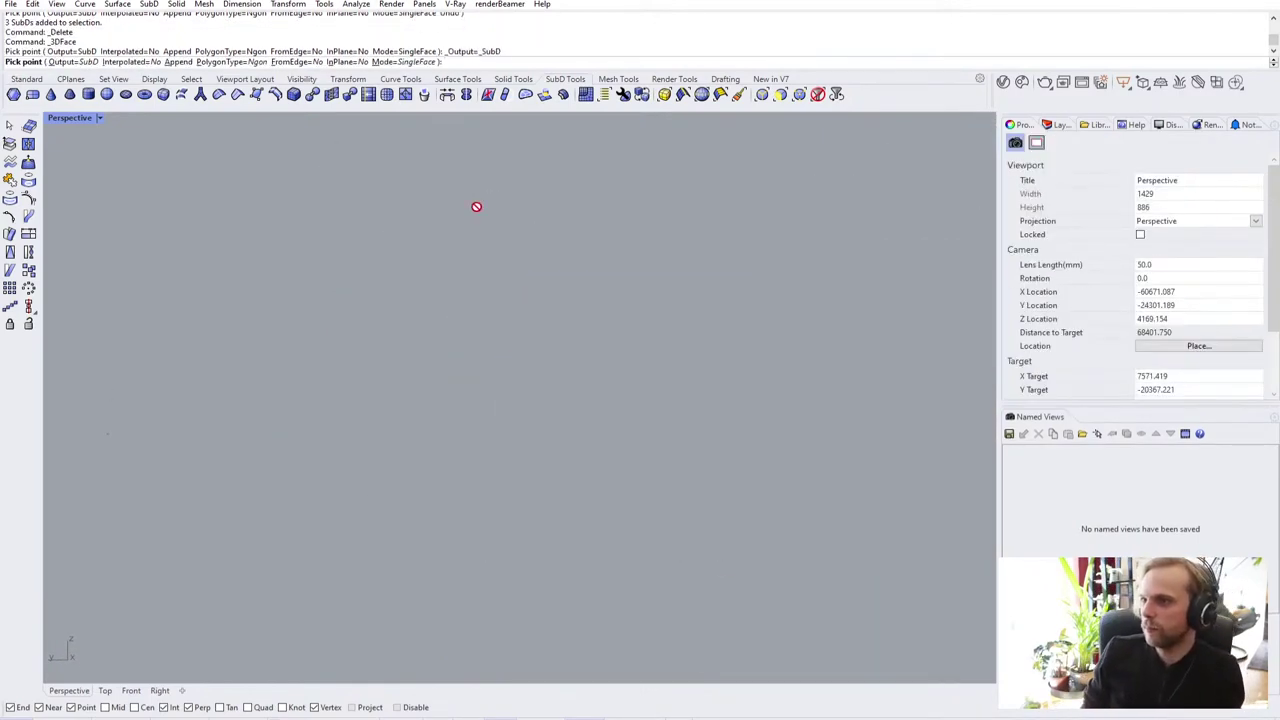
key(Escape)
key(ctrl+z)
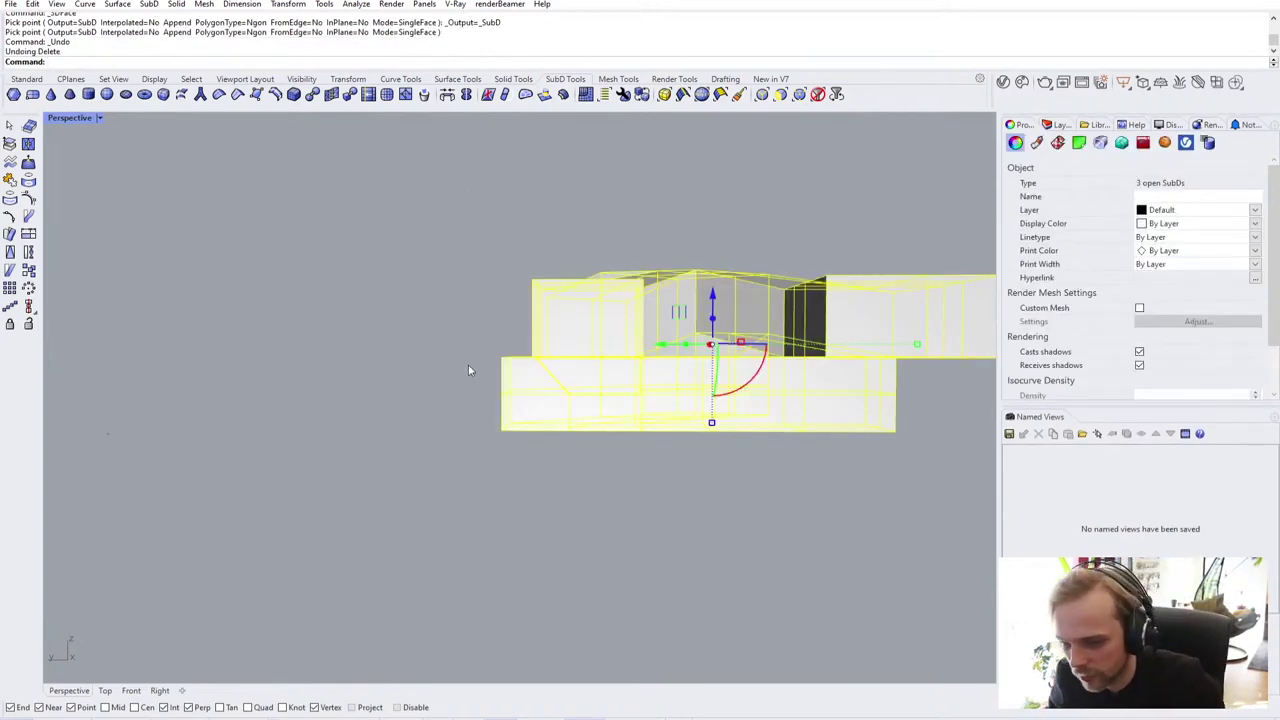
Step: Select the main volume and the new patch faces, and join the three open SubDs
shift+right_drag(517, 394, 357, 357)
click(436, 473)
right_drag(436, 478, 631, 440)
drag(309, 171, 224, 114)
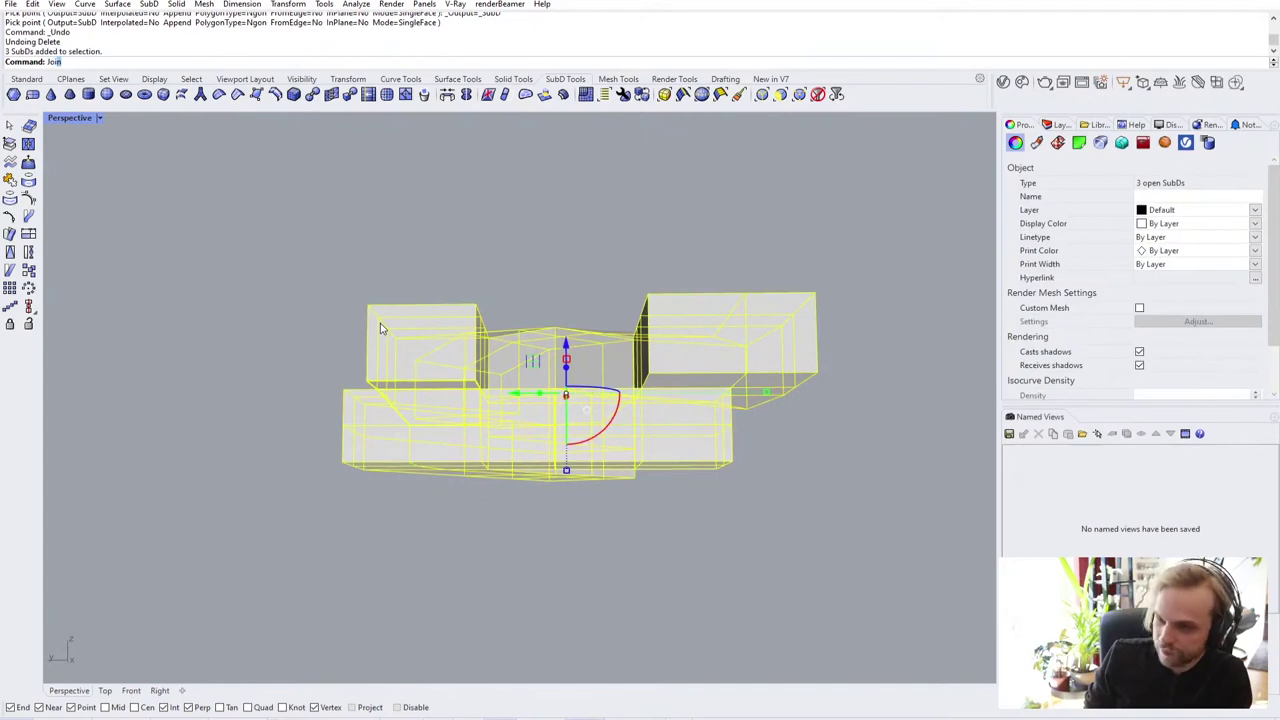
key(Escape)
right_drag(369, 251, 507, 432)
Step: Shift the three crosswise top edges near the short upper arm's end along X to slant the arm inward
key(Tab)
key(Tab)
key(Tab)
key(Tab)
scroll(507, 432, up, 3)
right_drag(583, 417, 543, 474)
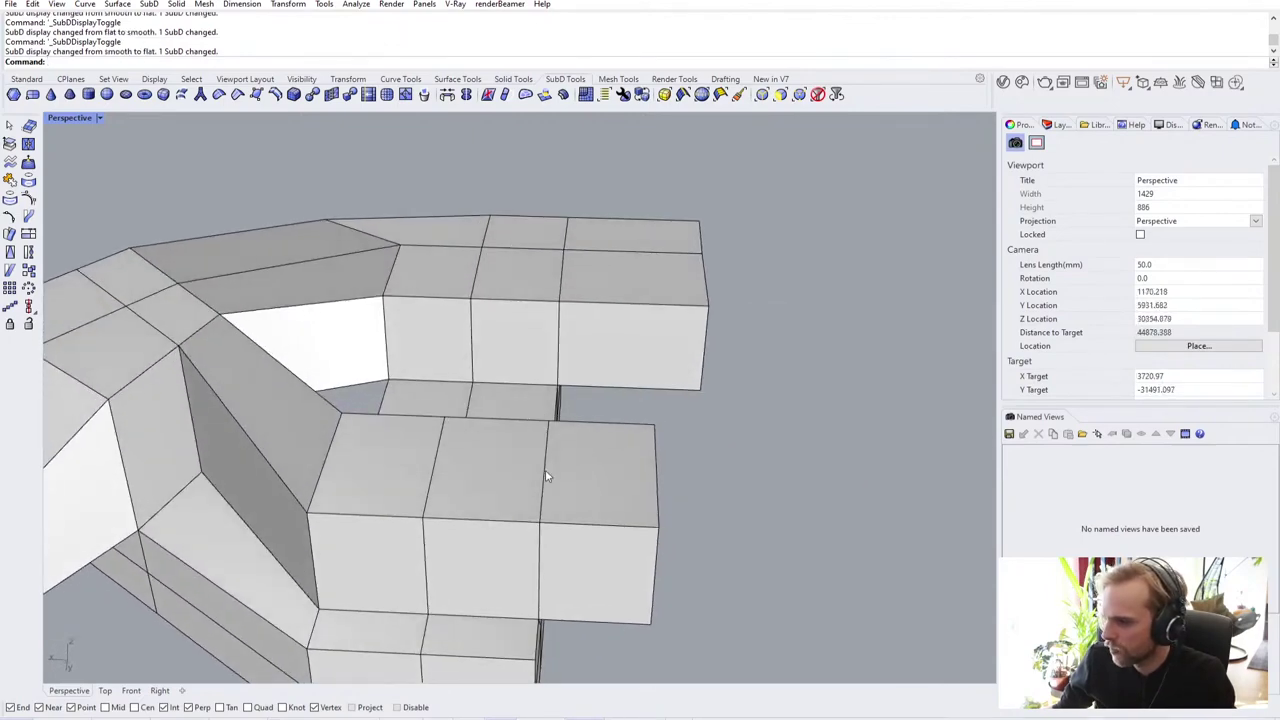
ctrl+shift+click(543, 472)
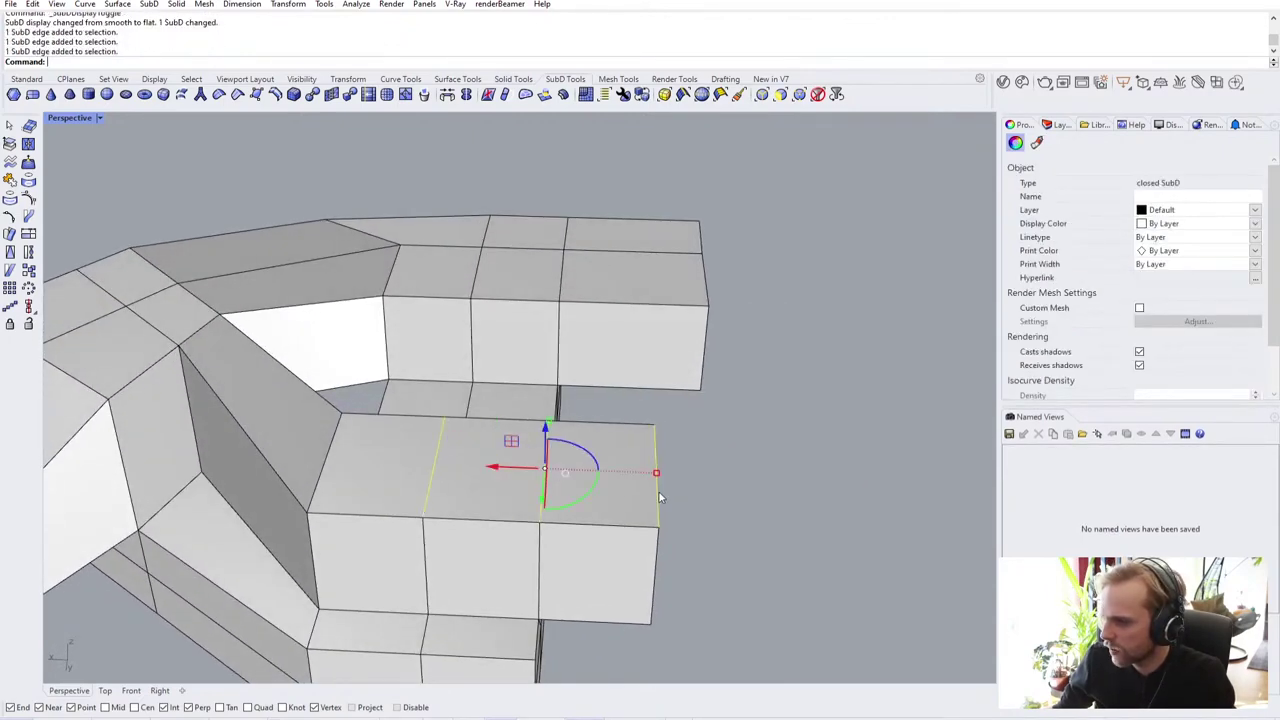
drag(501, 470, 413, 466)
click(780, 540)
Step: Examine the slanted arm and the whole volume from several sides in smooth and flat display
right_drag(780, 540, 775, 447)
key(Tab)
key(Tab)
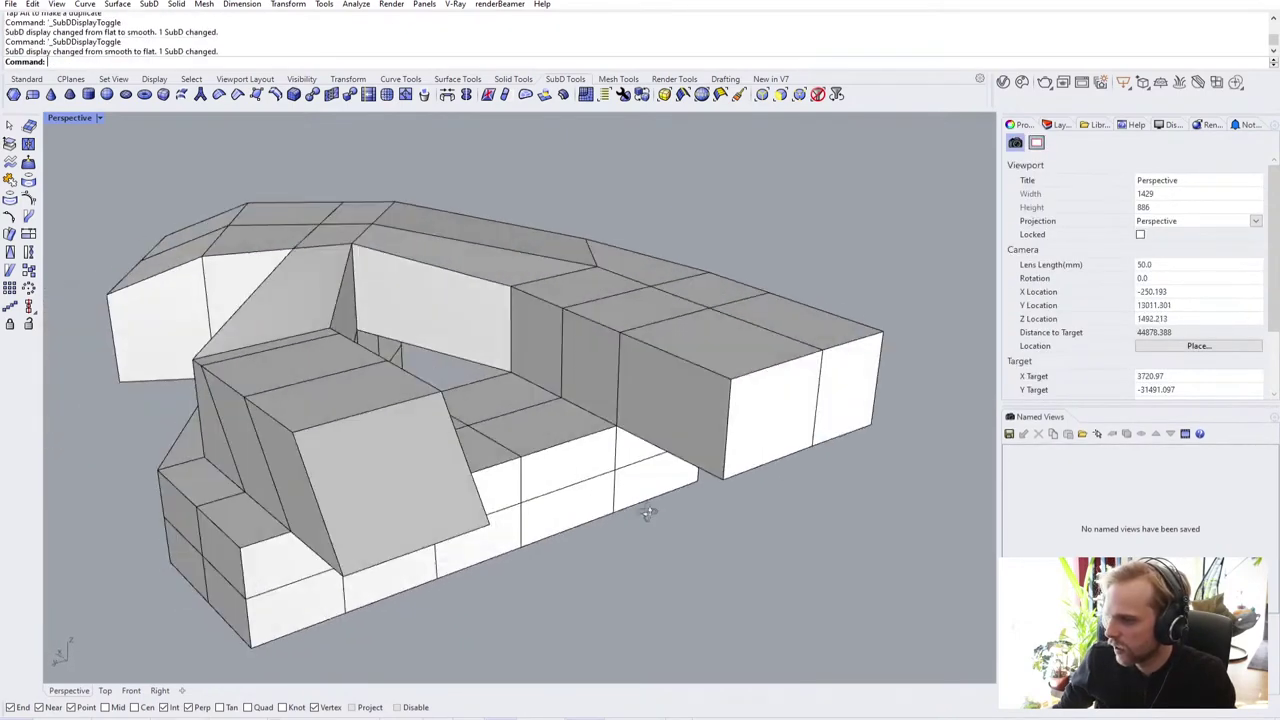
key(Tab)
right_drag(651, 514, 586, 289)
right_drag(434, 395, 677, 380)
key(Tab)
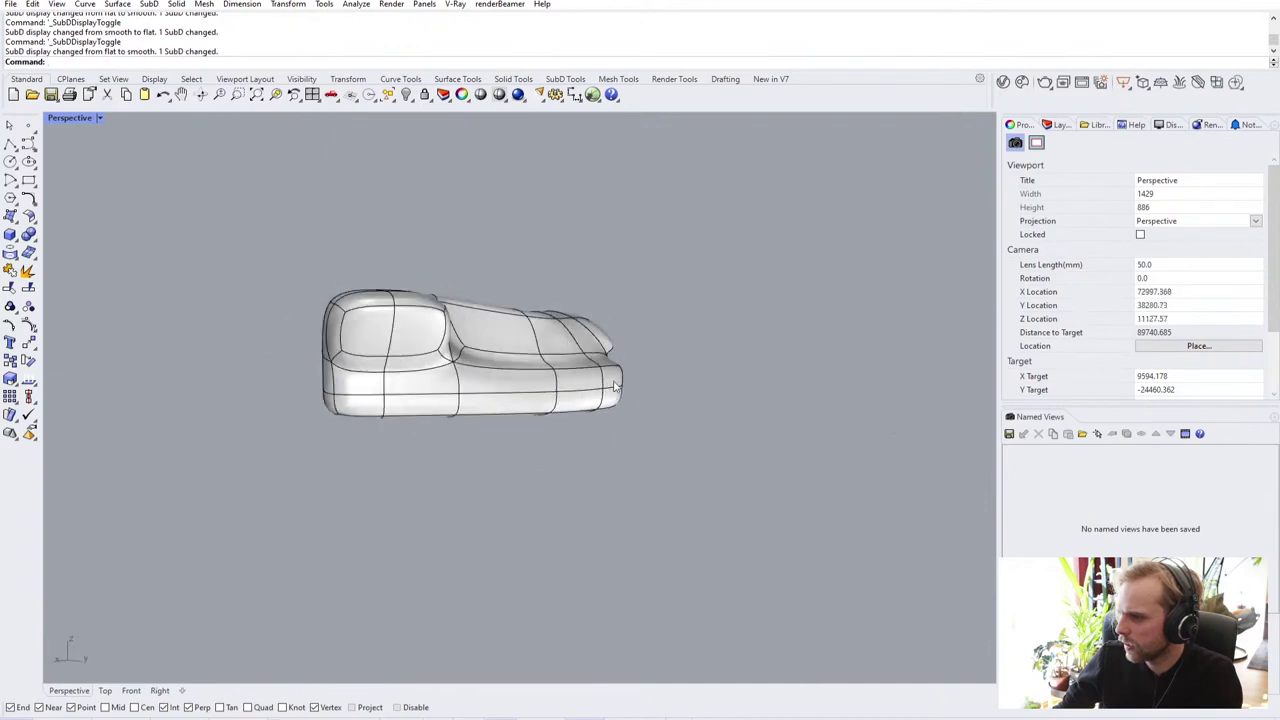
Step: Delete the side and underside faces around the outer corner of the lower level beneath the upper volume
scroll(268, 331, up, 3)
key(Tab)
right_drag(371, 366, 376, 435)
scroll(541, 360, up, 3)
ctrl+shift+click(475, 370)
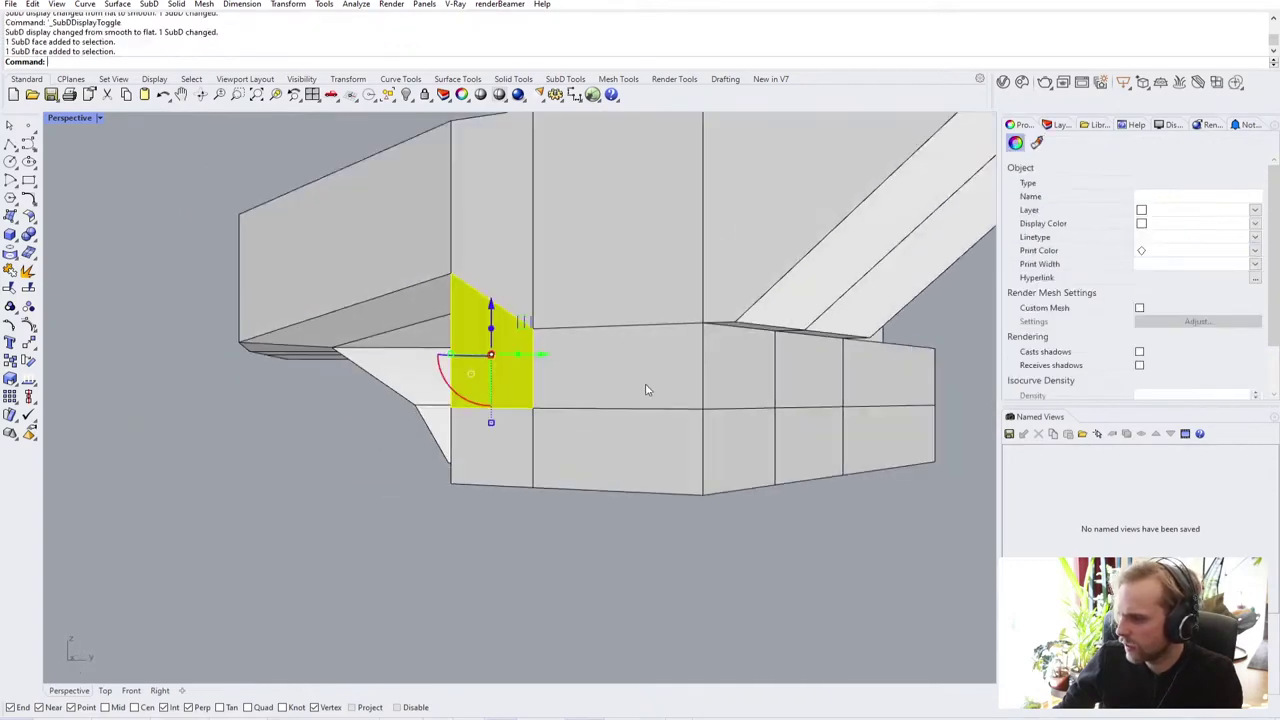
ctrl+shift+click(650, 385)
ctrl+shift+click(606, 458)
ctrl+shift+click(471, 446)
right_drag(696, 433, 646, 335)
ctrl+shift+click(647, 338)
ctrl+shift+click(651, 438)
right_drag(651, 438, 637, 419)
ctrl+shift+click(718, 455)
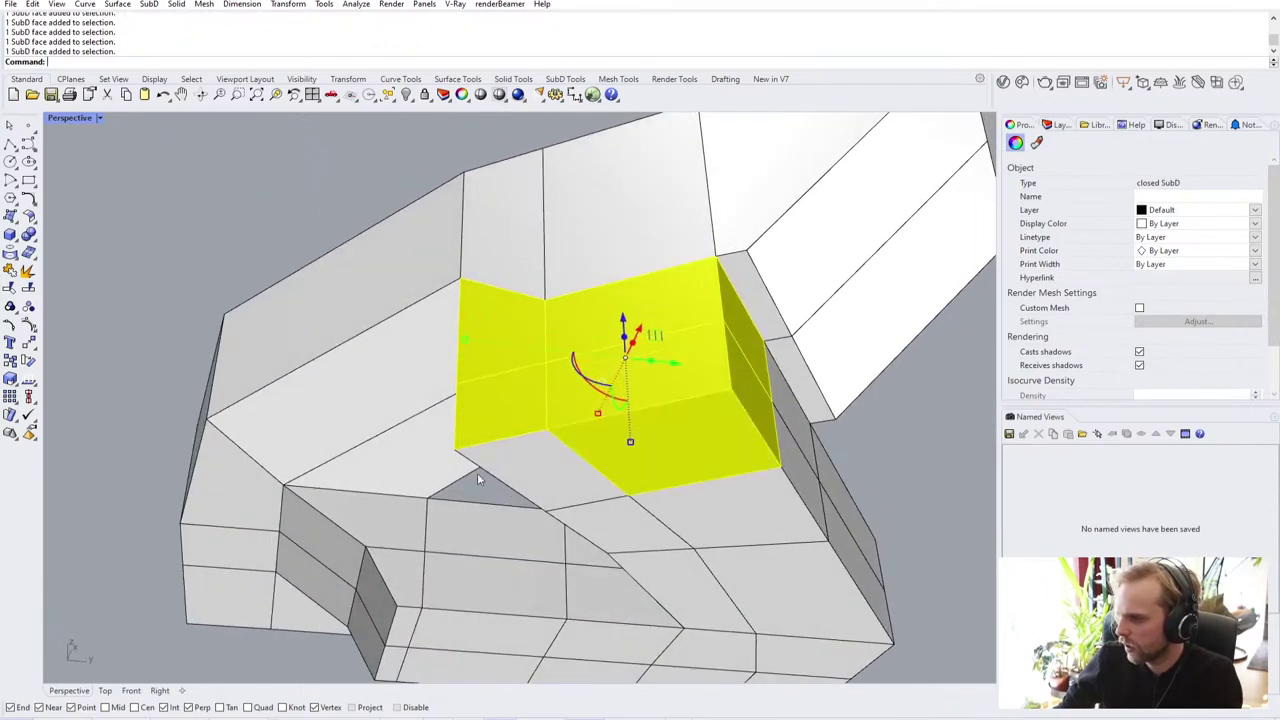
ctrl+shift+click(520, 477)
right_drag(417, 453, 621, 528)
ctrl+shift+click(508, 469)
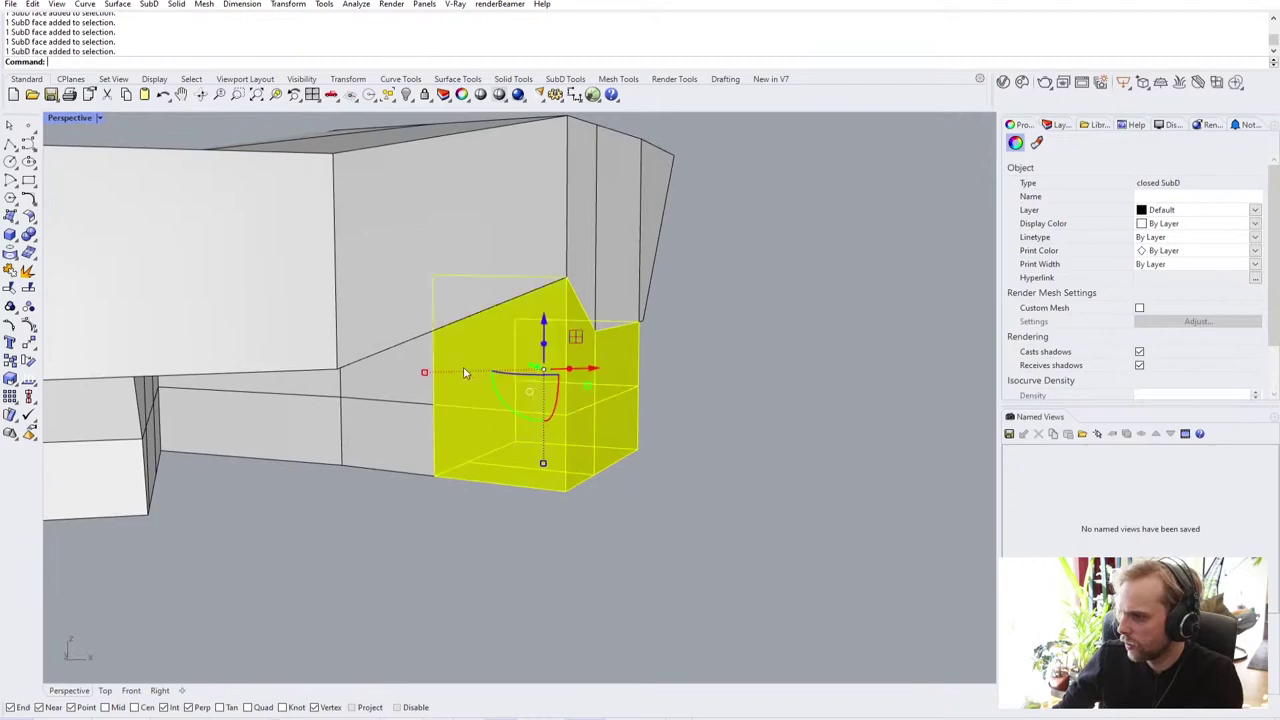
key(Delete)
Step: Bridge the opened corner with SubD lofts and a 3D face, and join all five open SubDs
right_drag(466, 371, 523, 349)
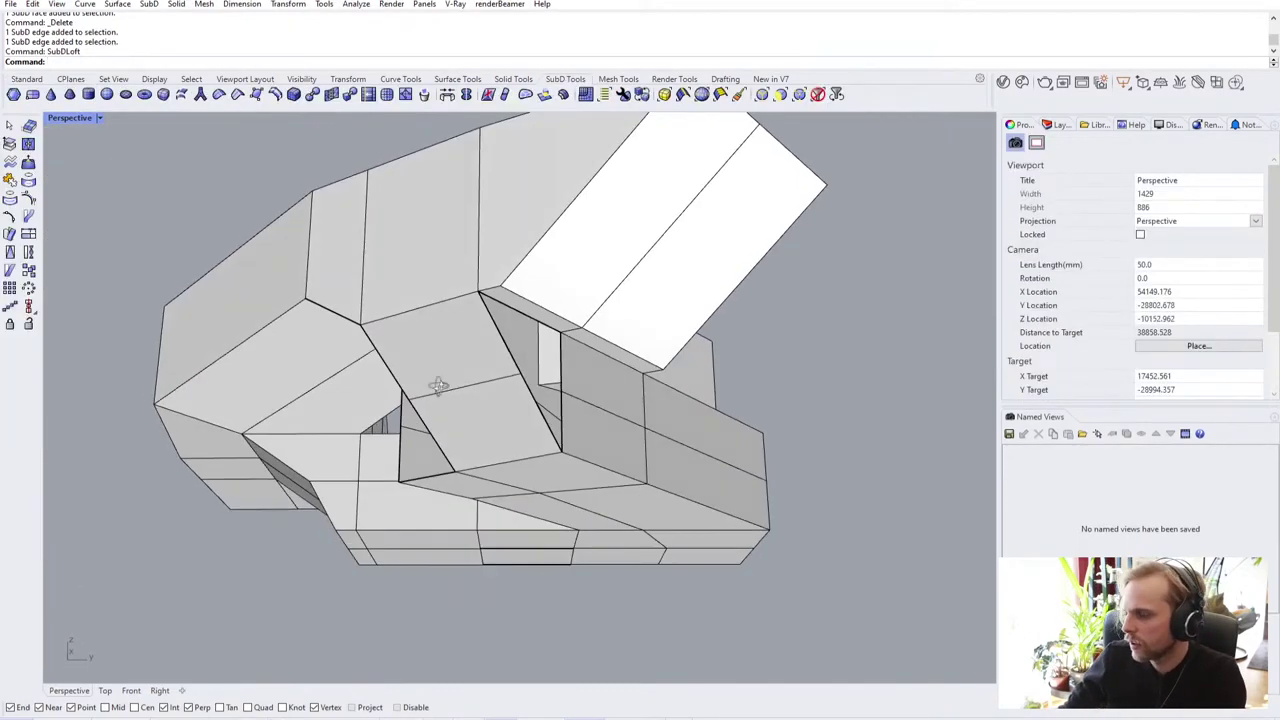
scroll(634, 497, up, 5)
right_drag(637, 400, 230, 200)
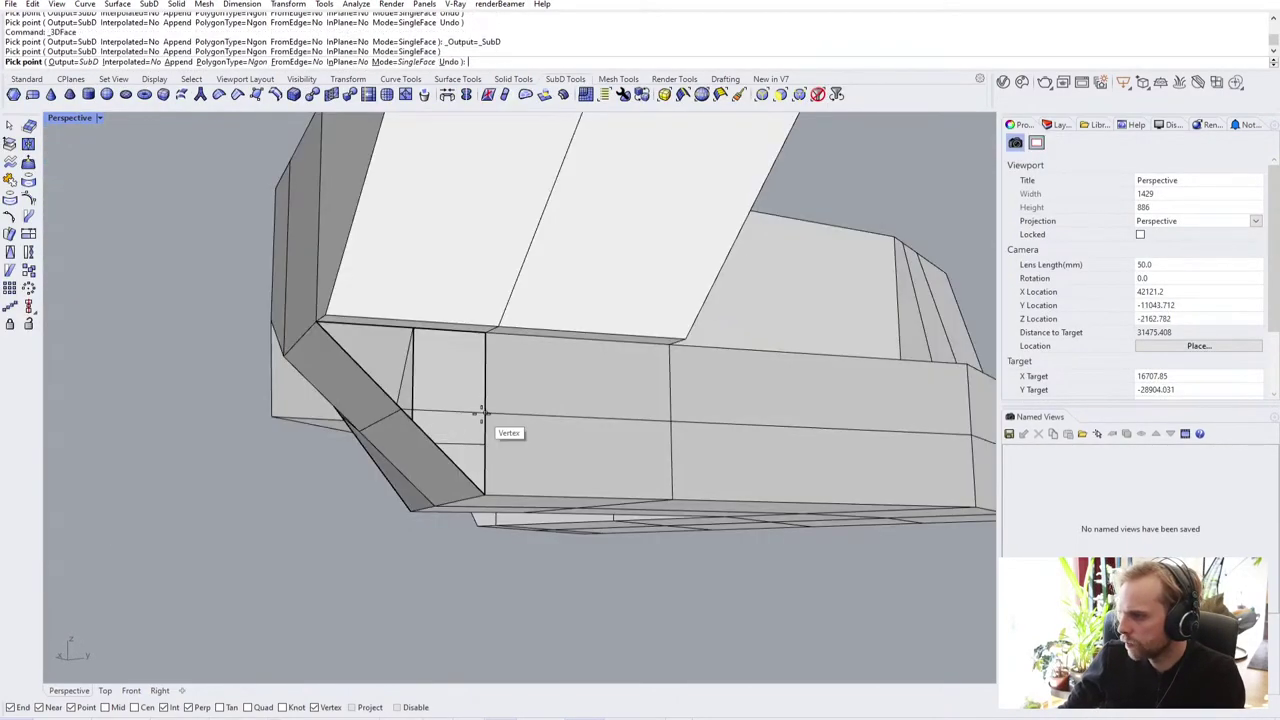
right_drag(443, 414, 517, 389)
scroll(385, 263, down, 5)
key(ctrl+a)
text(Join)
key(Return)
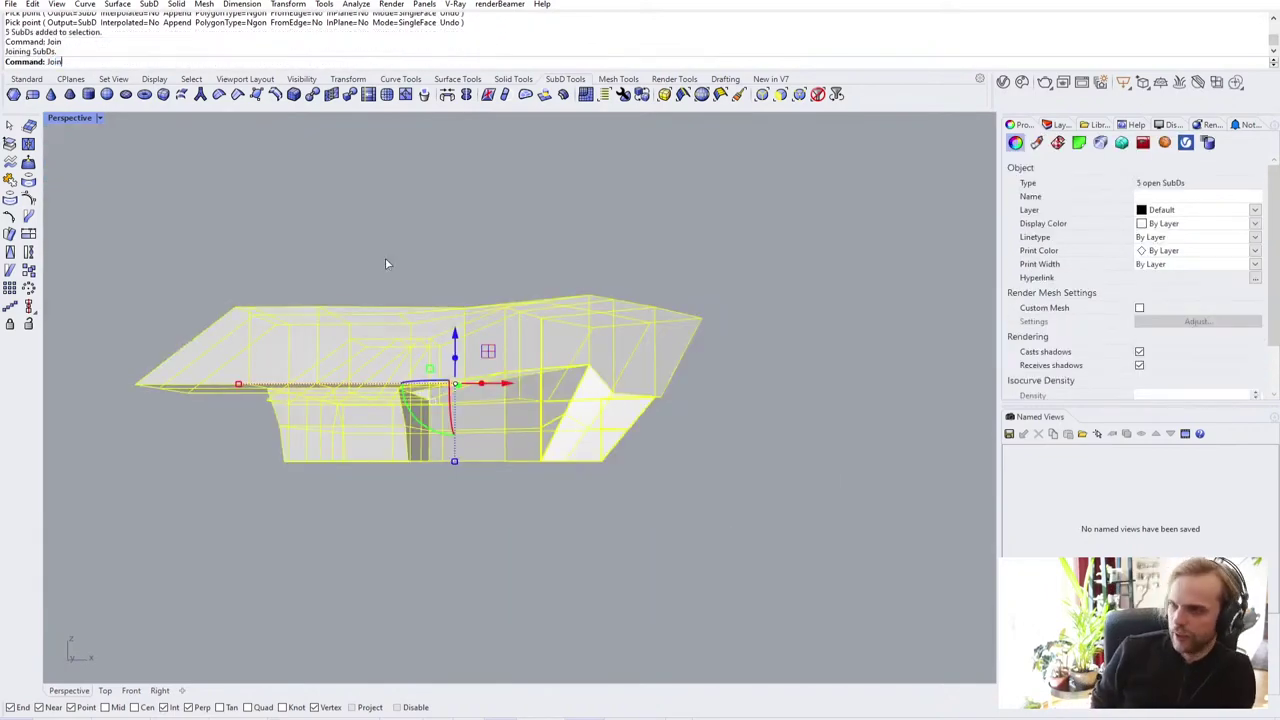
key(Return)
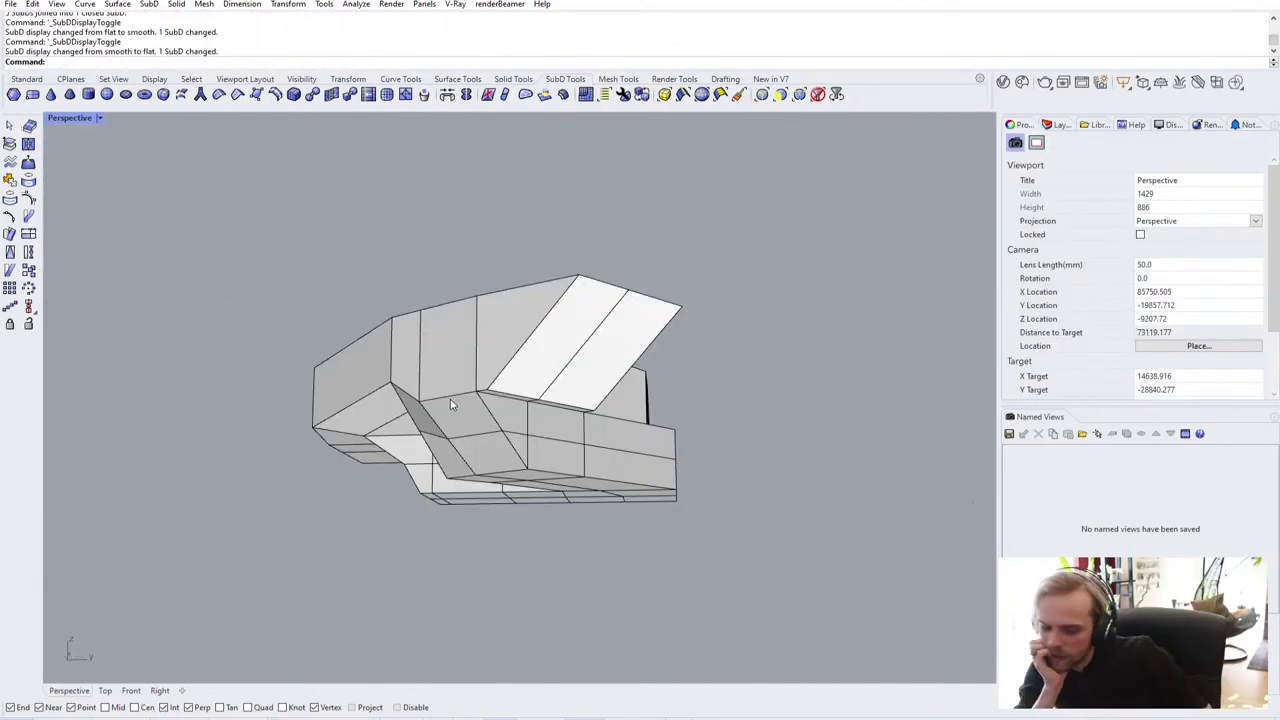
Step: Examine the rebuilt corner in smooth display, and undo its 3D face and SubD lofts
key(Tab)
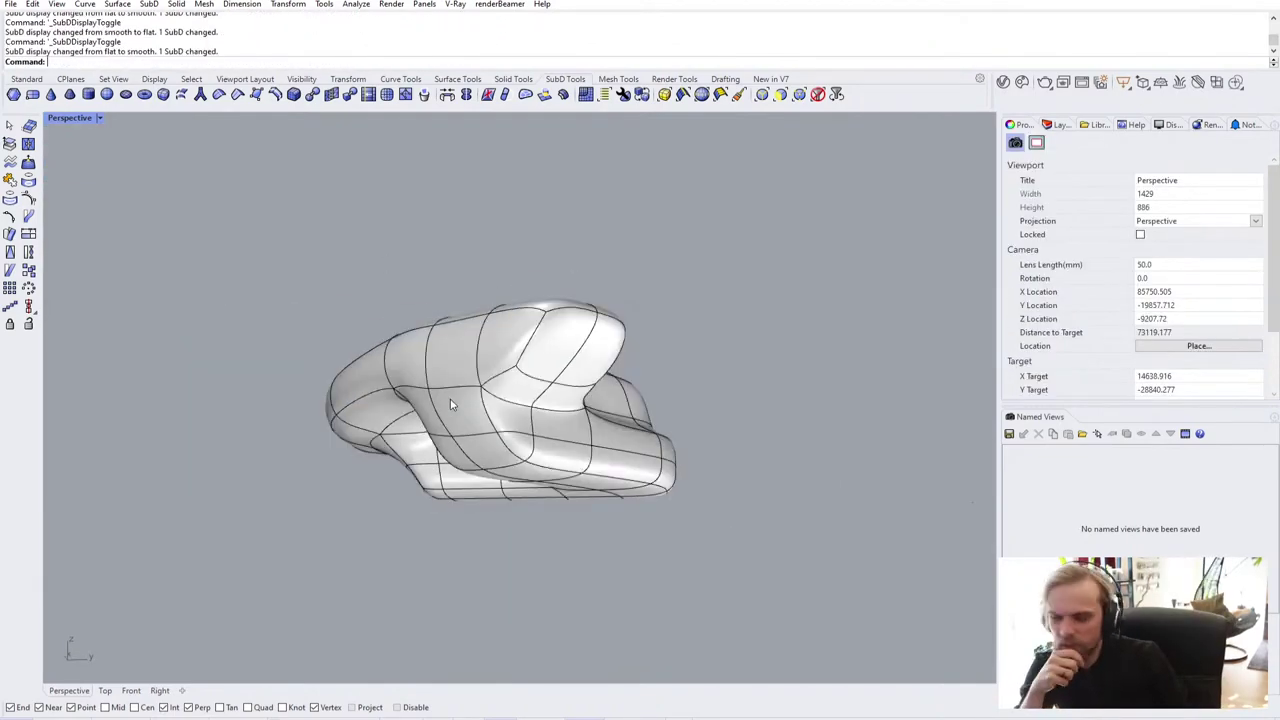
right_drag(450, 404, 425, 412)
scroll(412, 418, up, 5)
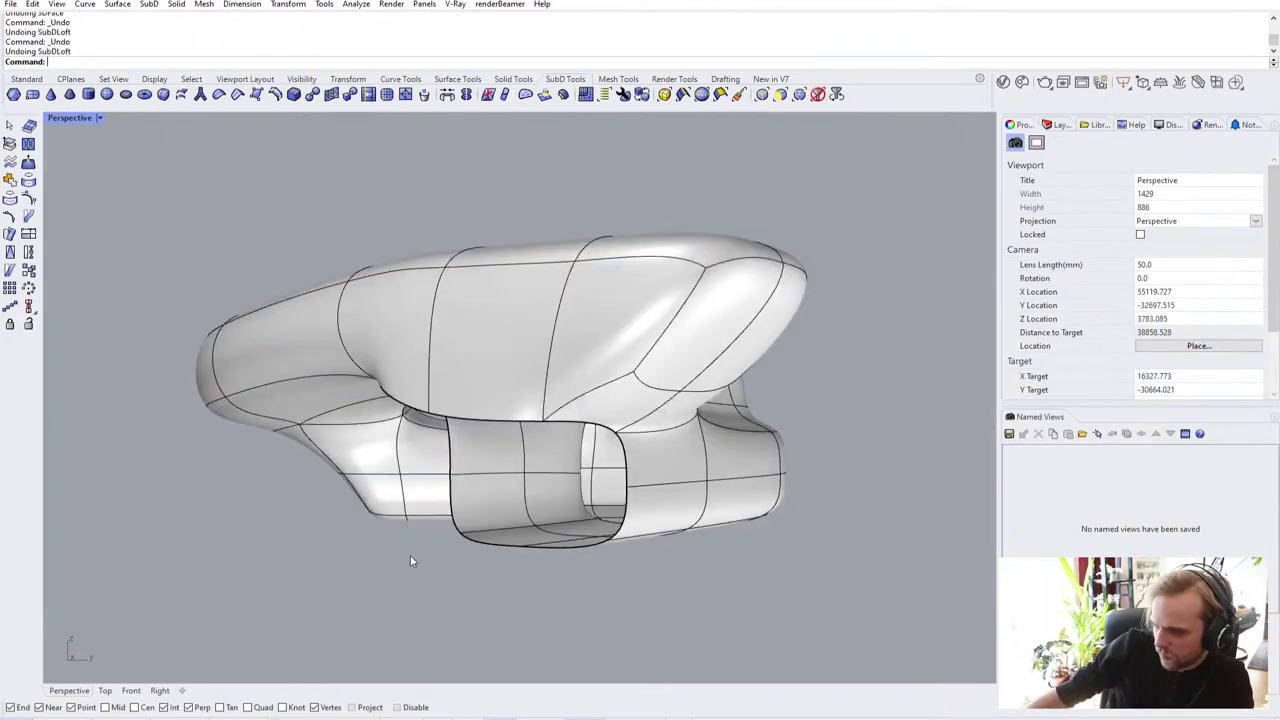
right_drag(410, 555, 570, 515)
Step: Inset the four lower wall faces around the inner corner of the lower level as one group by 200
key(Tab)
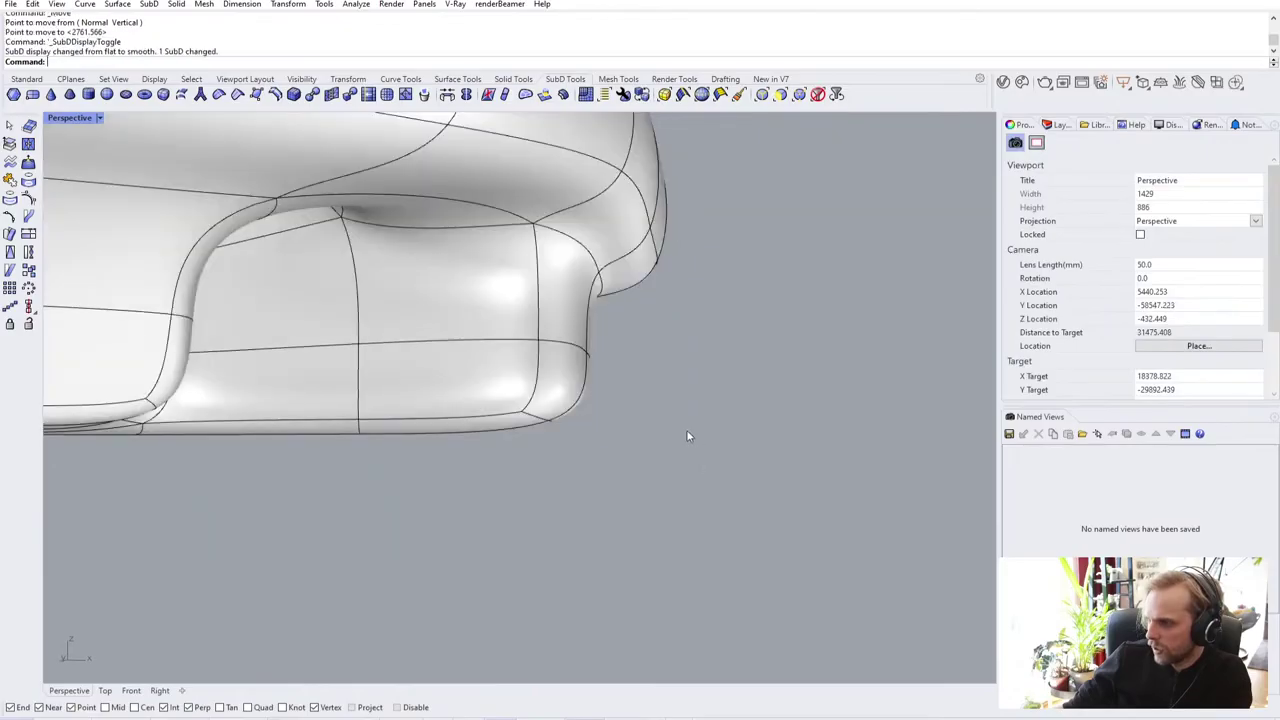
key(Tab)
right_drag(659, 365, 534, 306)
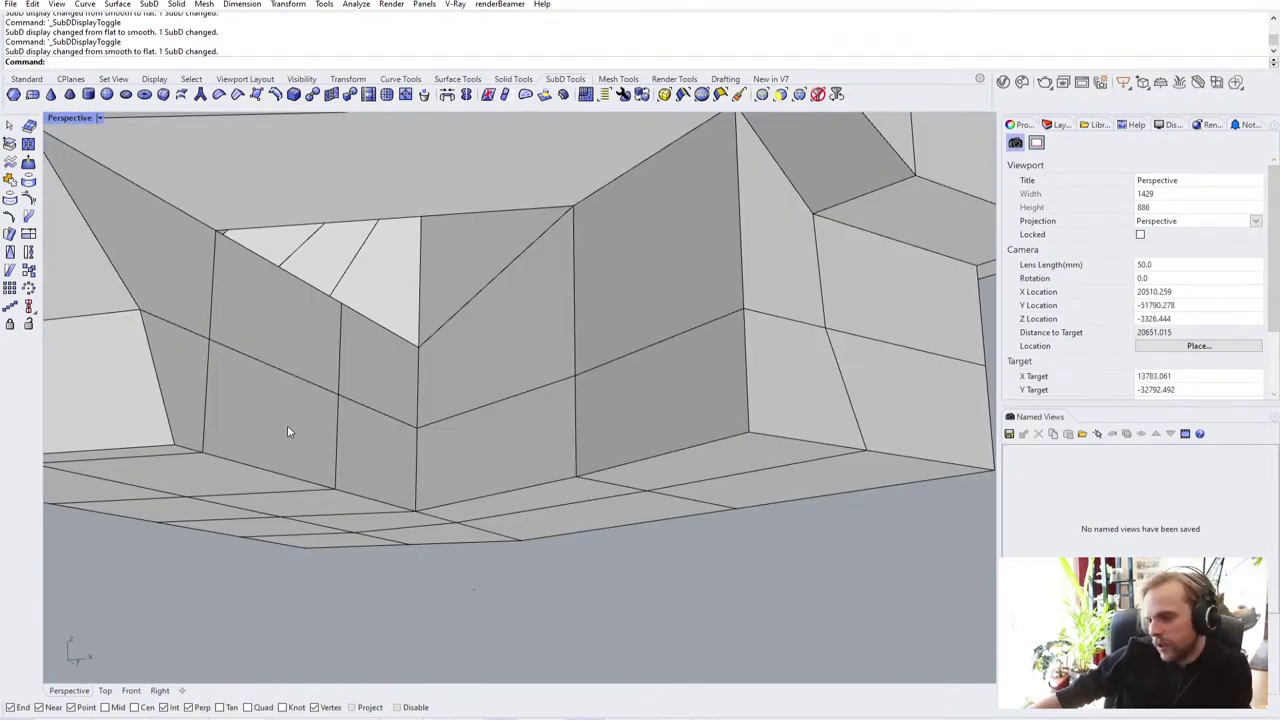
ctrl+shift+click(287, 431)
ctrl+shift+click(404, 455)
ctrl+shift+click(489, 455)
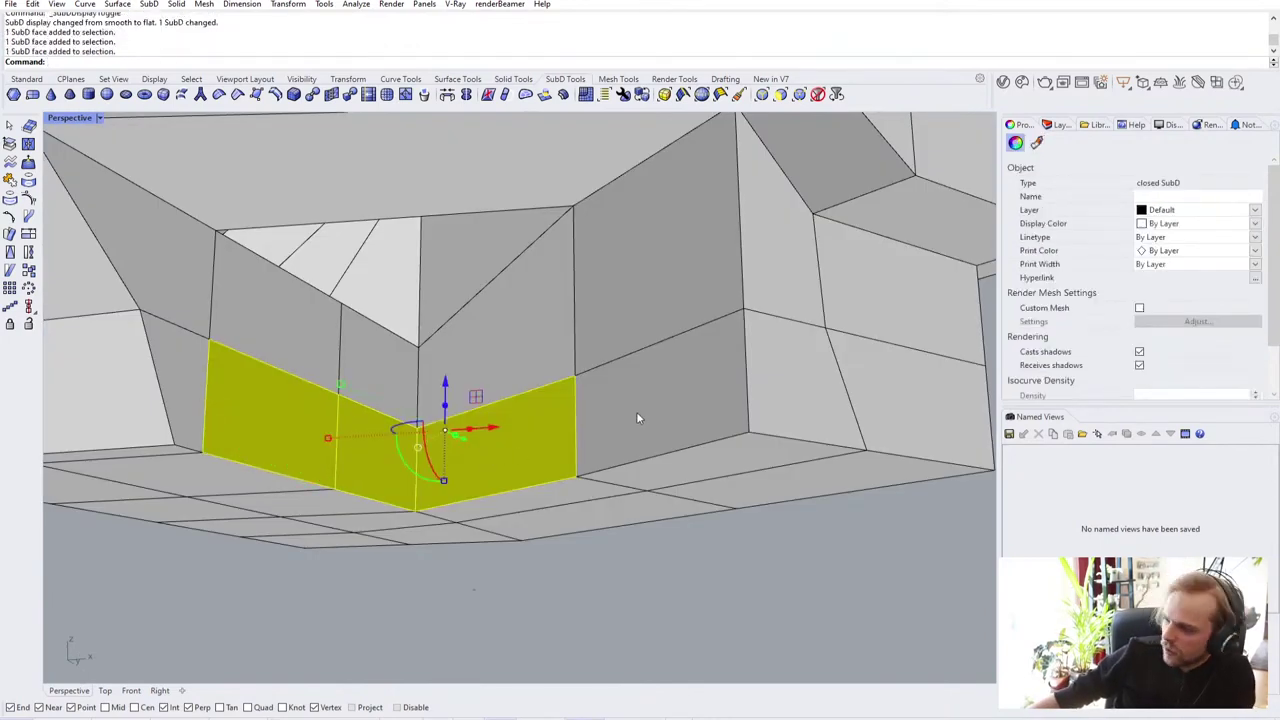
scroll(636, 412, down, 4)
ctrl+shift+click(643, 413)
right_drag(640, 412, 626, 500)
click(634, 545)
right_drag(634, 549, 594, 445)
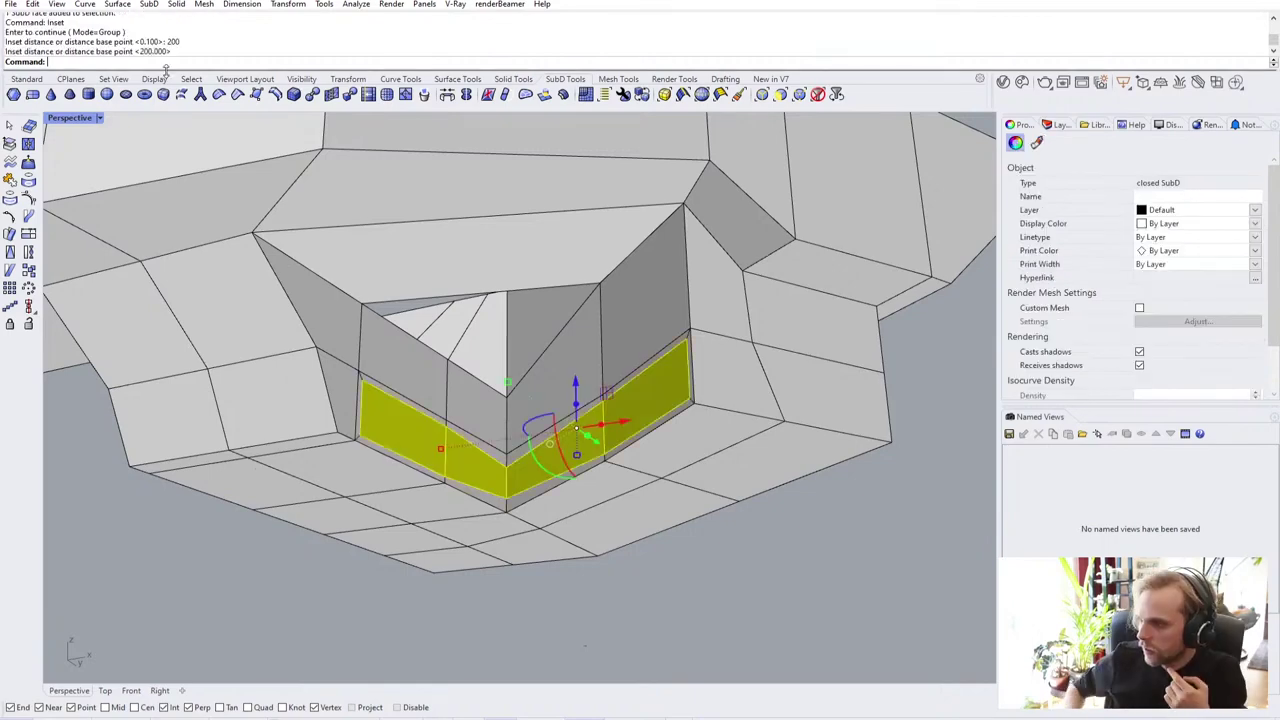
Step: Examine the inset border where the two walls meet at the inner corner, and undo the inset
right_drag(538, 414, 556, 505)
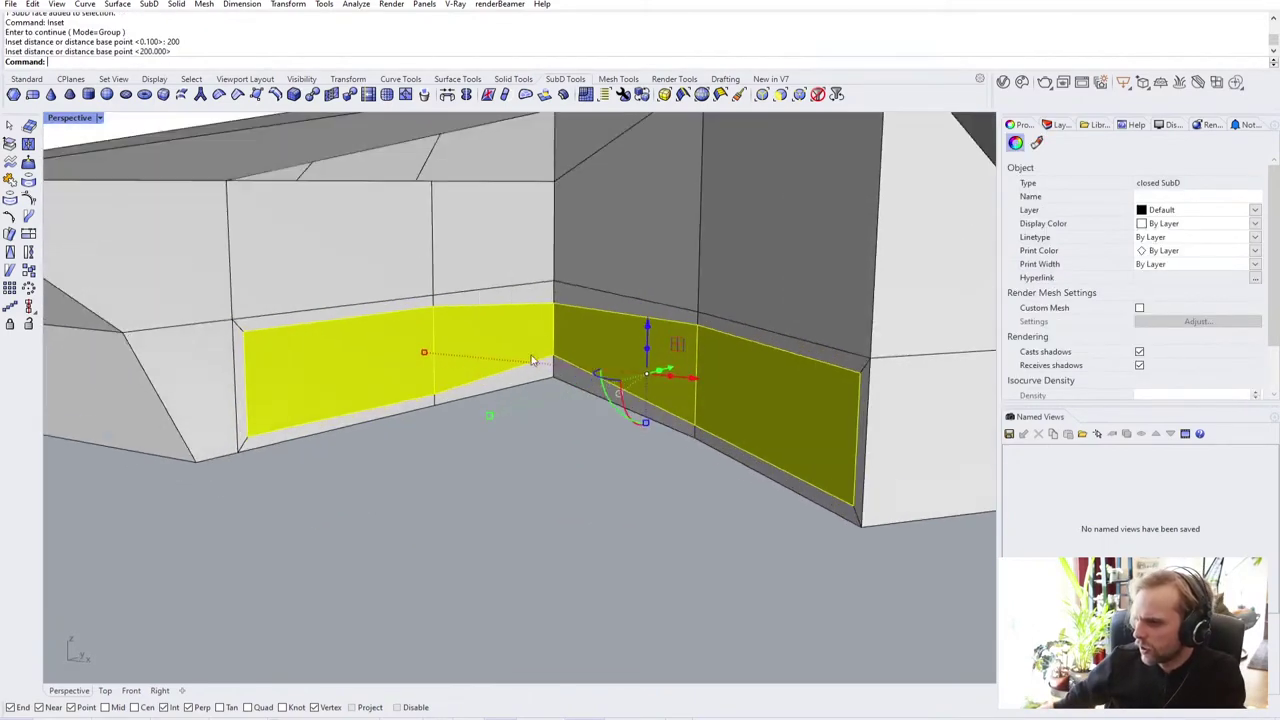
scroll(570, 286, up, 7)
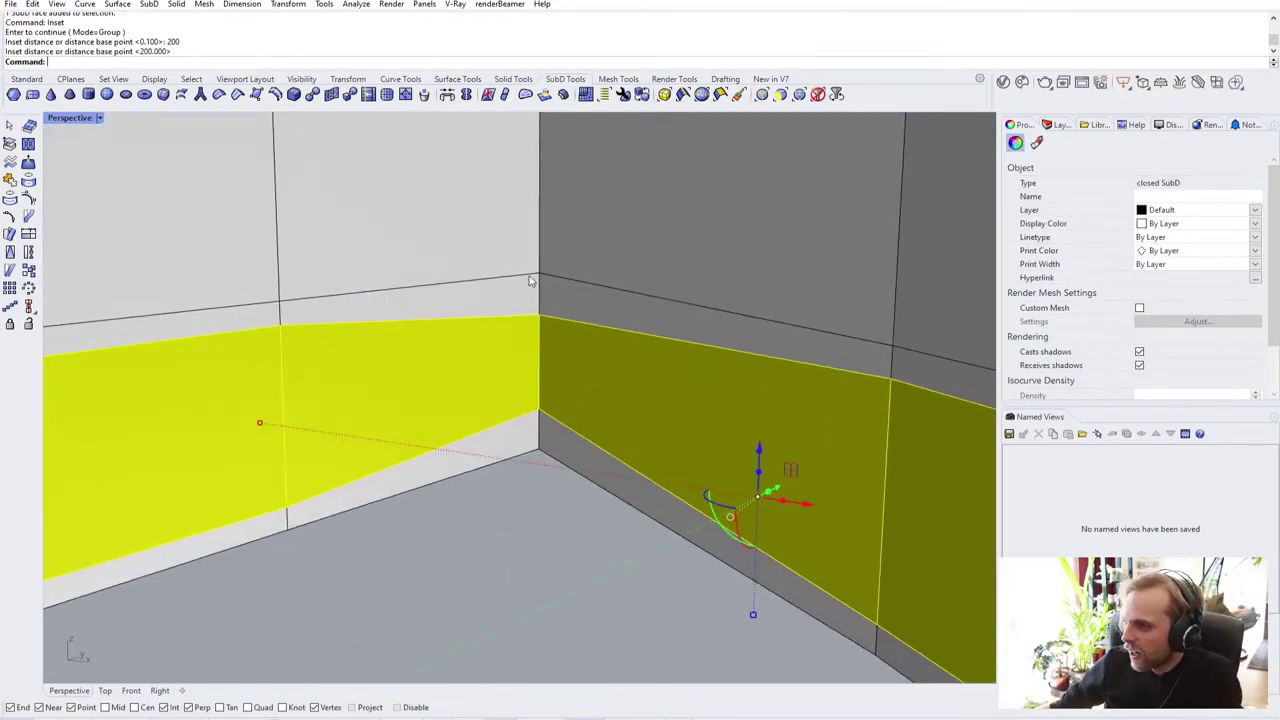
scroll(545, 420, down, 3)
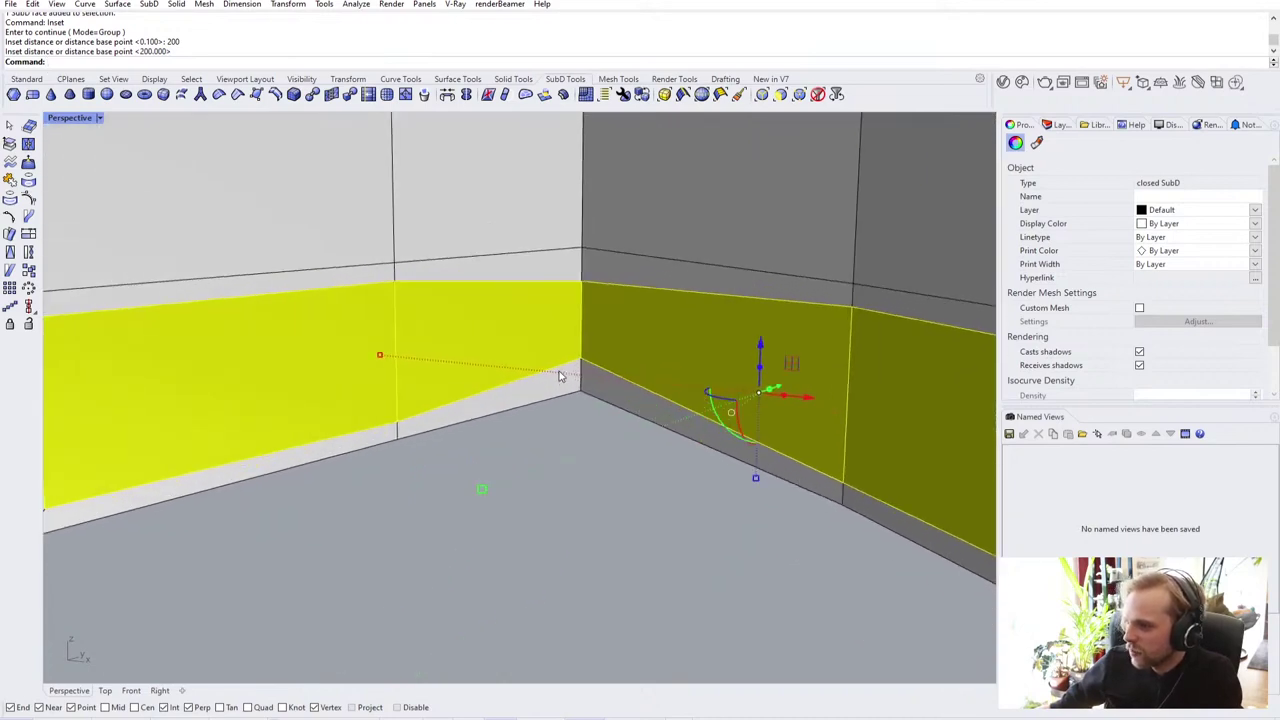
key(ctrl+z)
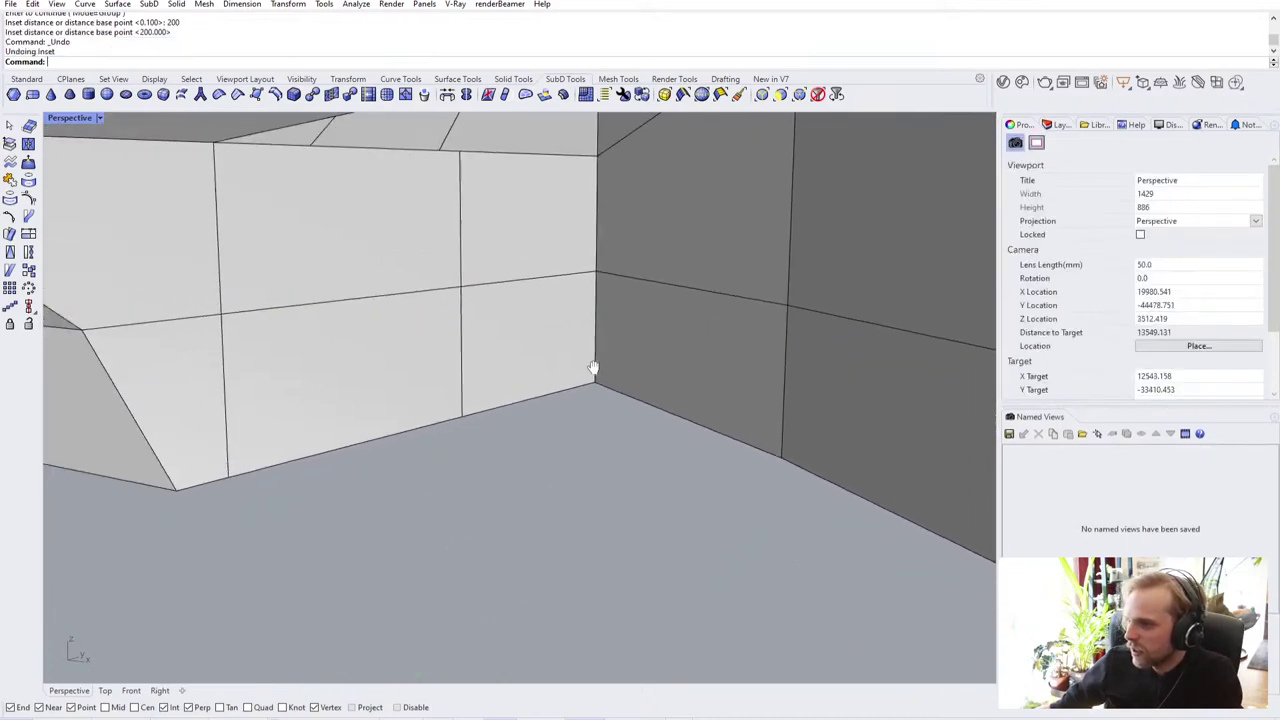
Step: Inset the corner wall faces by 200 again and move the inset's inner corner vertices vertically to even out the border
scroll(591, 364, down, 3)
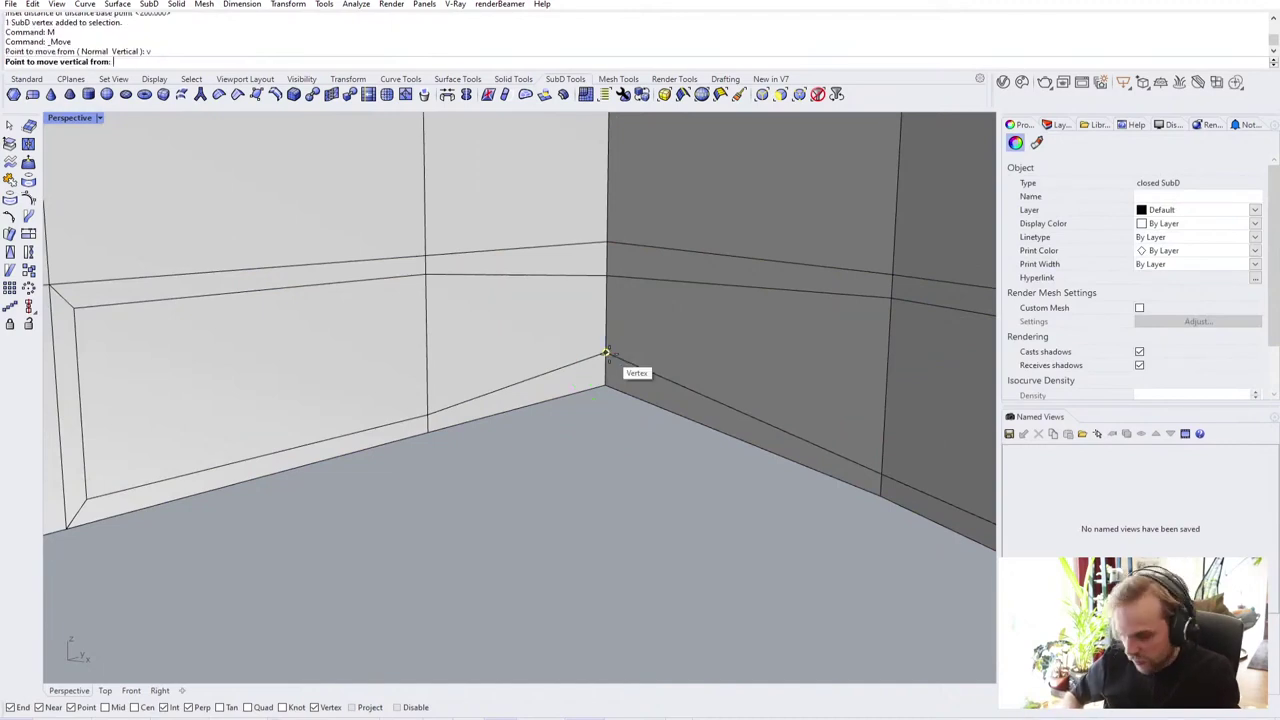
click(605, 352)
click(429, 414)
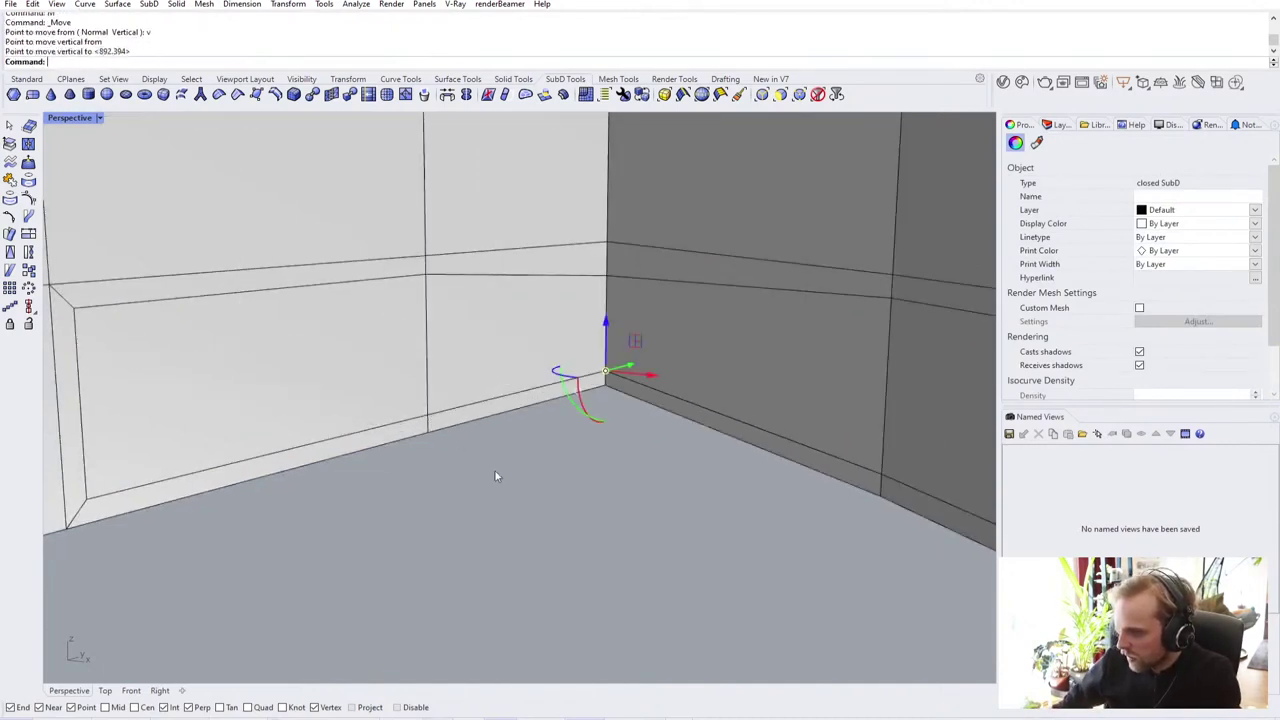
scroll(443, 443, up, 3)
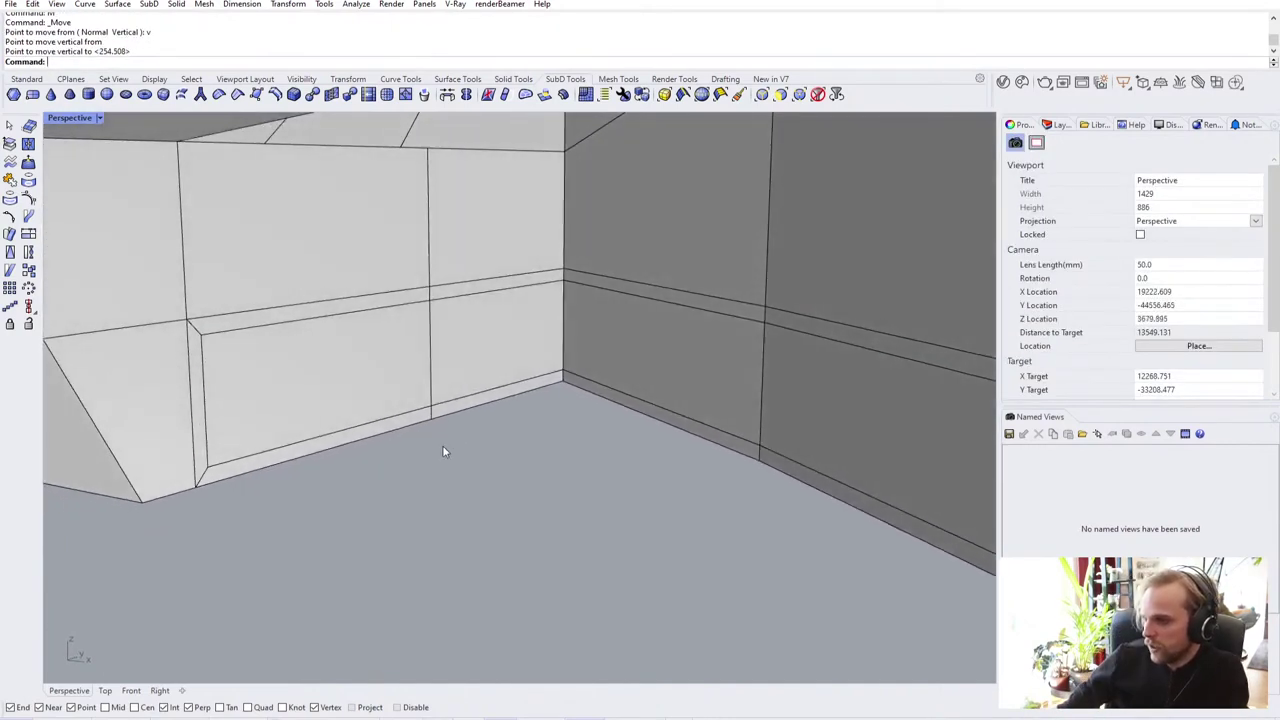
Step: Try extruding the two inset faces of one wall beside the inner corner by 1000 along the X axis
right_drag(445, 451, 380, 440)
ctrl+shift+click(440, 385)
ctrl+shift+click(560, 375)
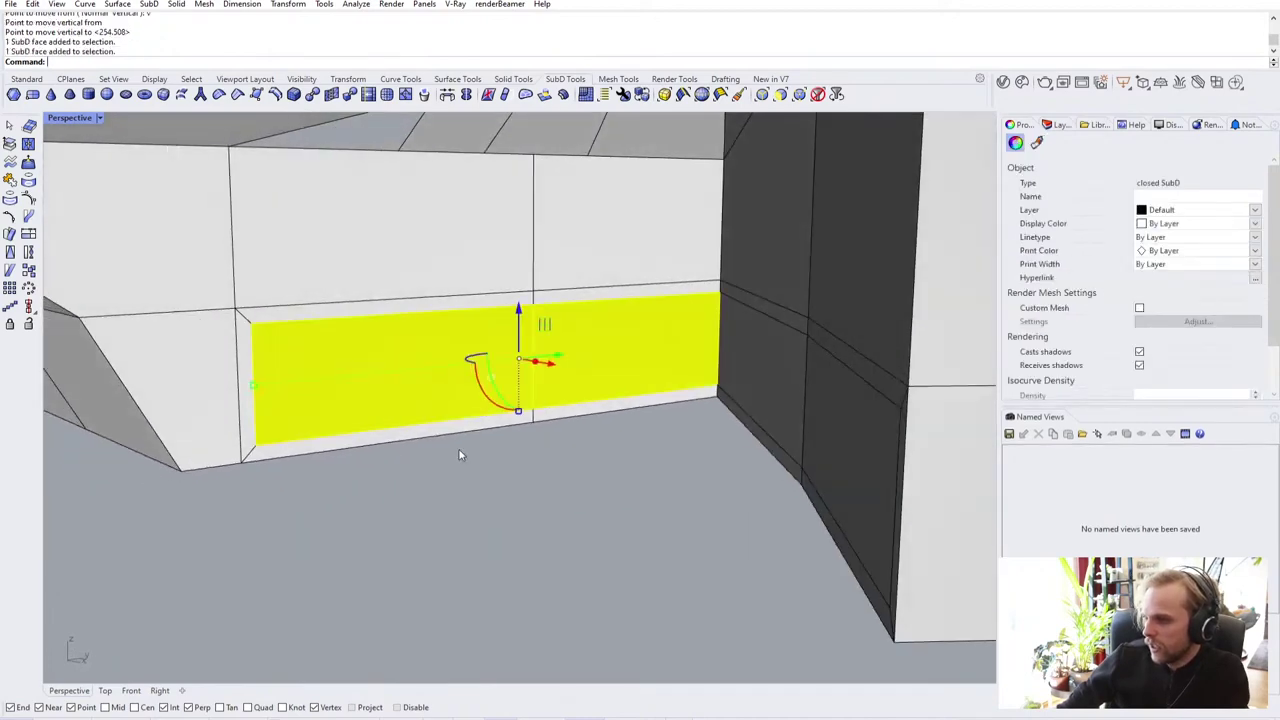
right_drag(477, 449, 583, 415)
right_drag(273, 390, 383, 434)
scroll(380, 434, up, 3)
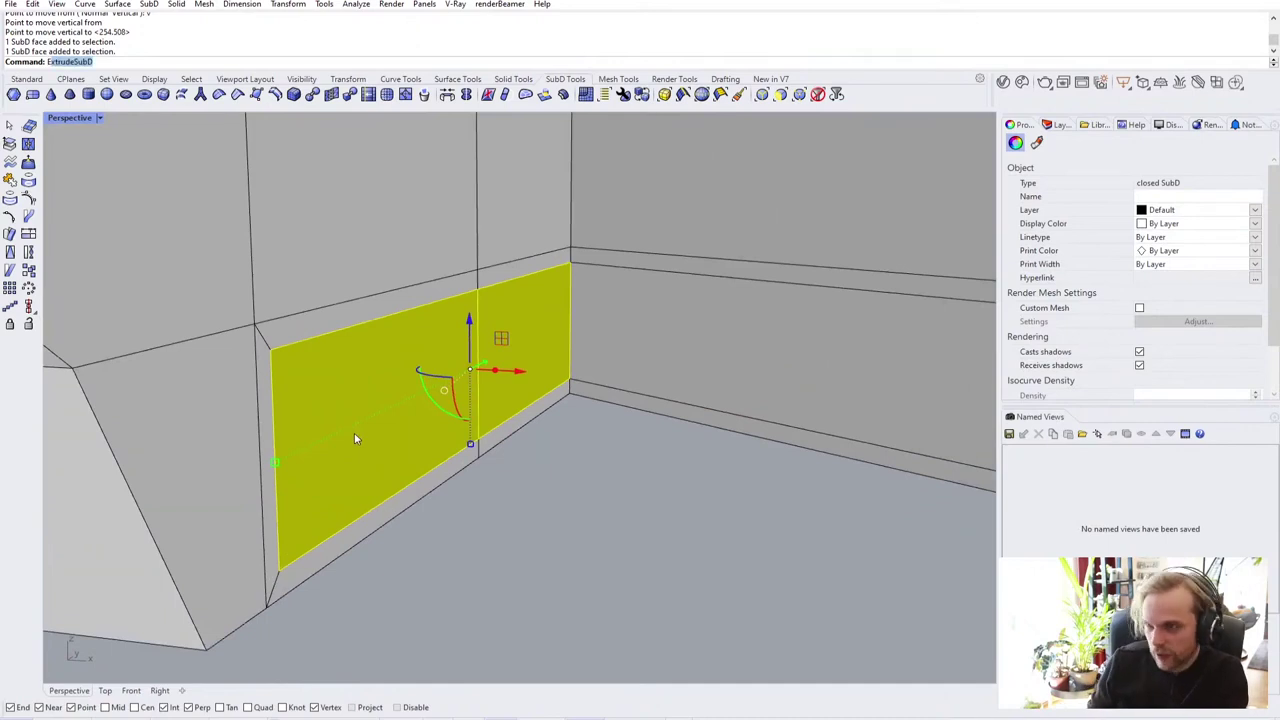
key(Return)
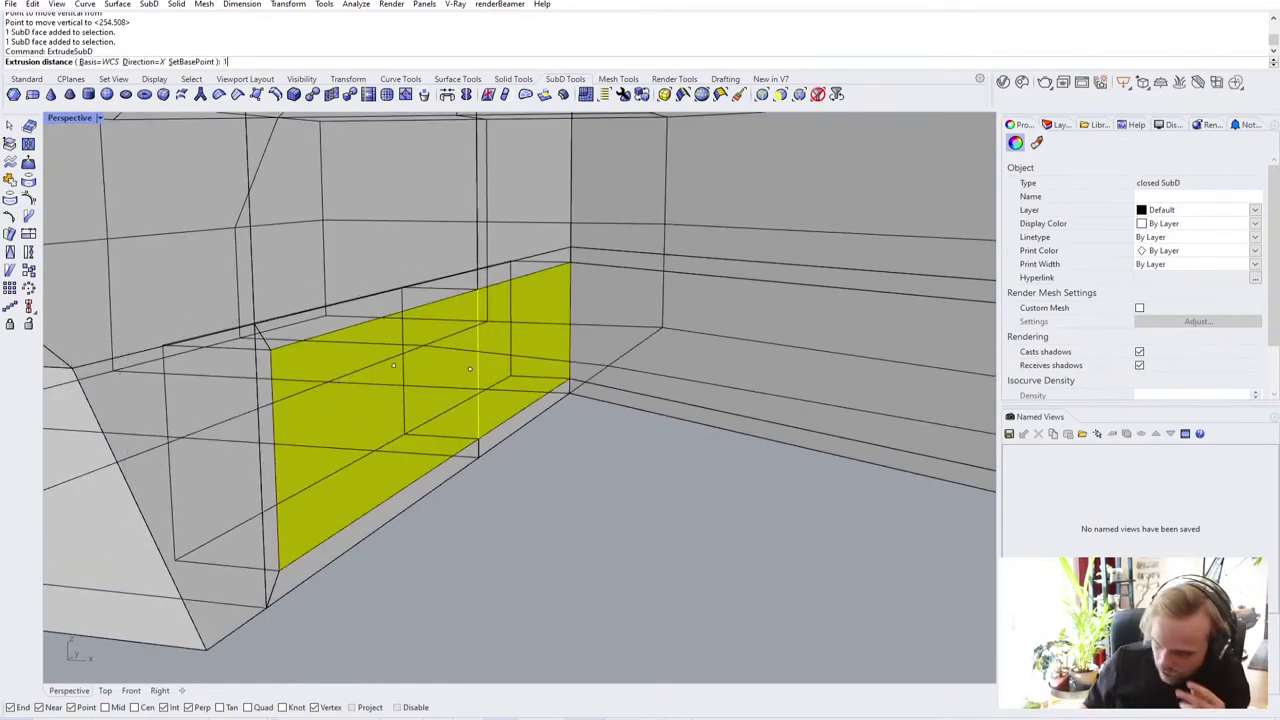
key(Return)
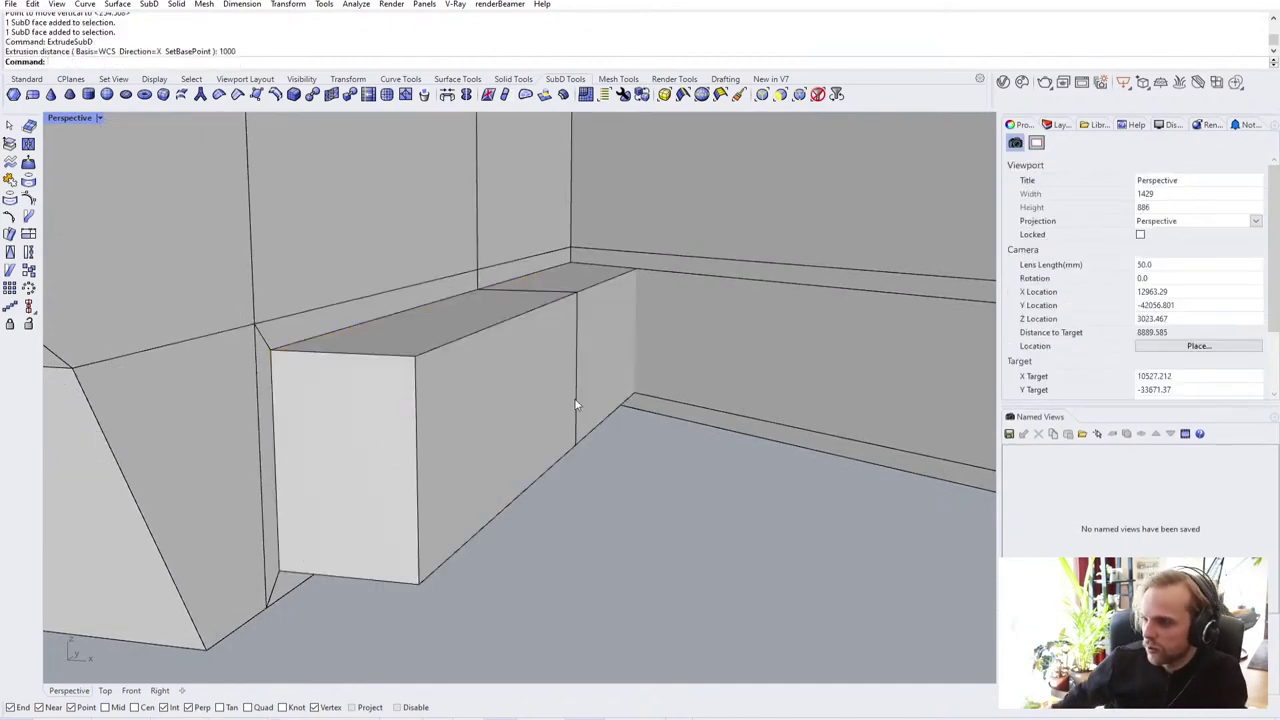
Step: Recess the two inset faces of the first wall and extrude the pair on the adjoining wall along the Y axis
ctrl+shift+click(530, 402)
ctrl+shift+click(606, 384)
right_drag(610, 400, 571, 433)
right_drag(674, 327, 672, 372)
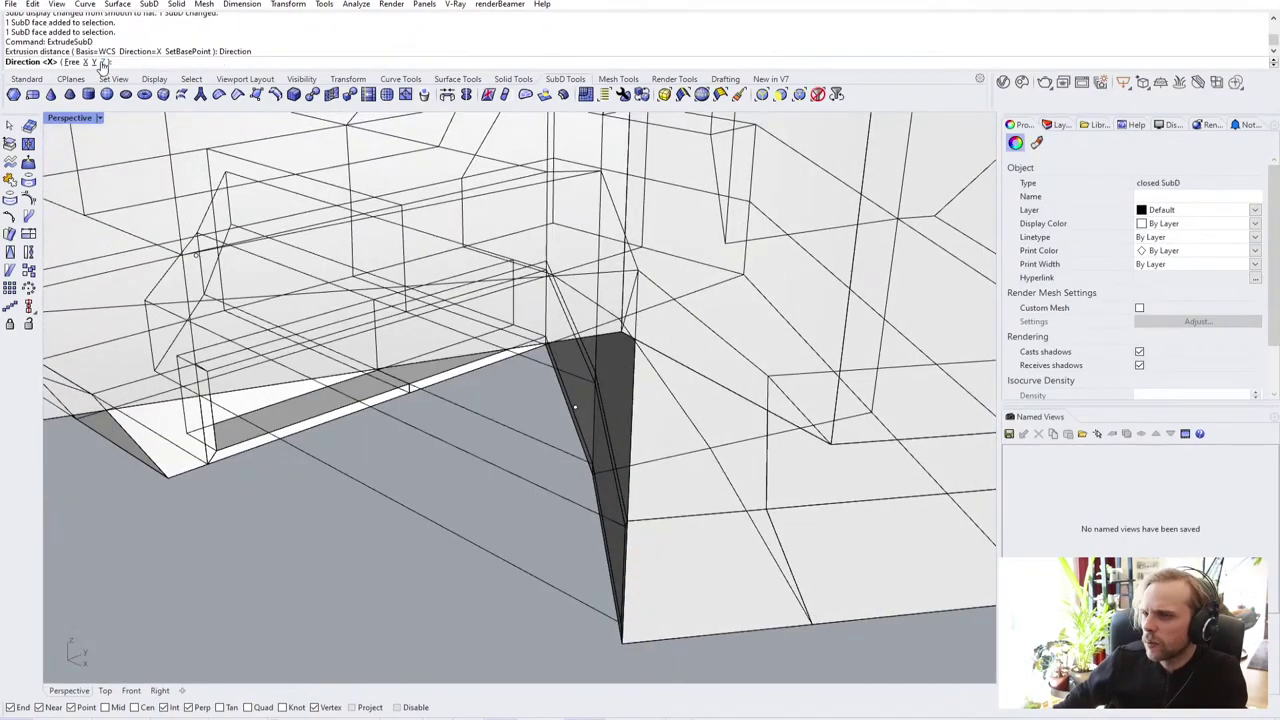
text(y)
key(Return)
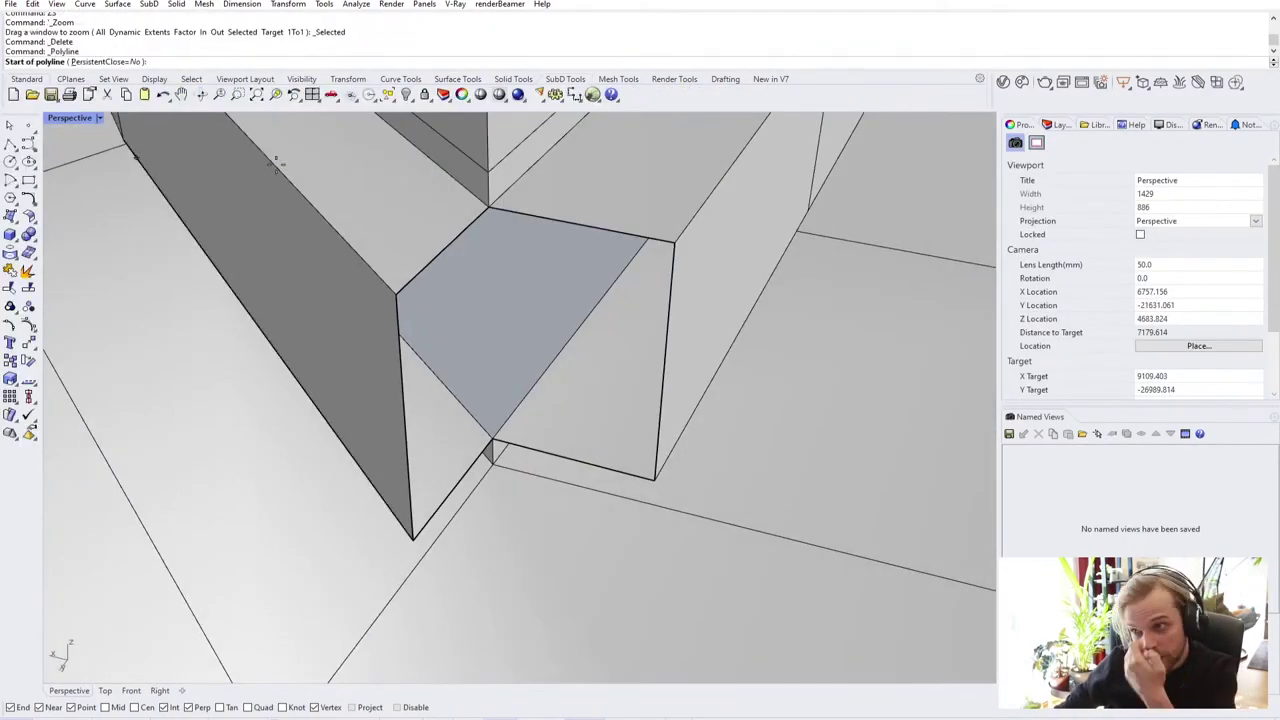
Step: Close the open corner between the two extrusions and join the four SubDs into one closed SubD
text(Fil)
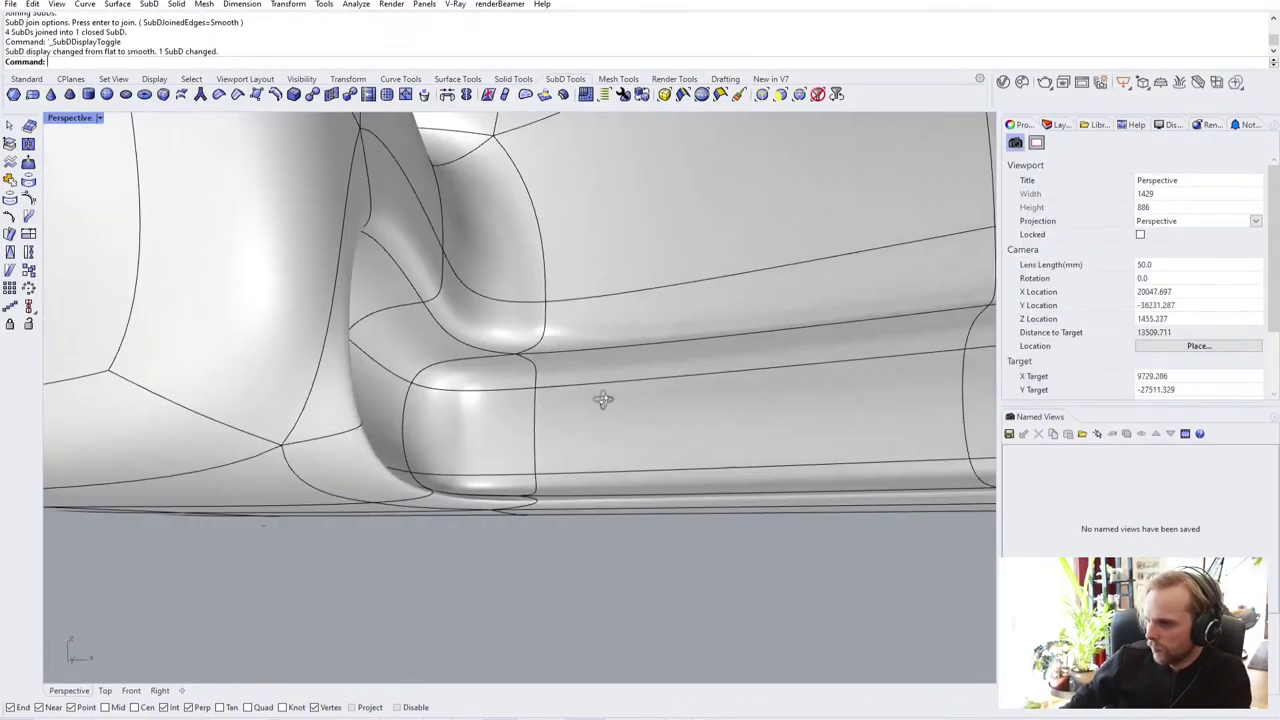
right_drag(603, 399, 544, 418)
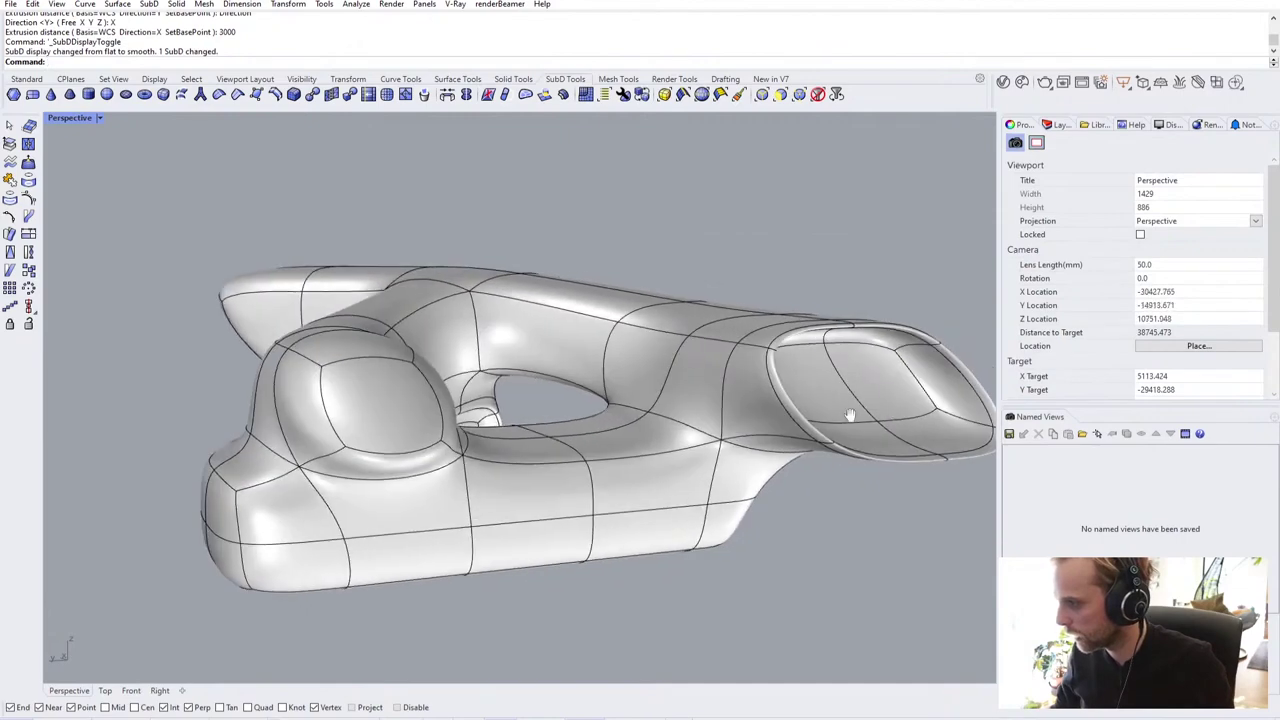
Step: Inset the slanted end face of the second arm and recess it inward like the end of the first arm
mouse_move(591, 424)
right_down()
mouse_move(626, 420)
mouse_move(580, 440)
right_up()
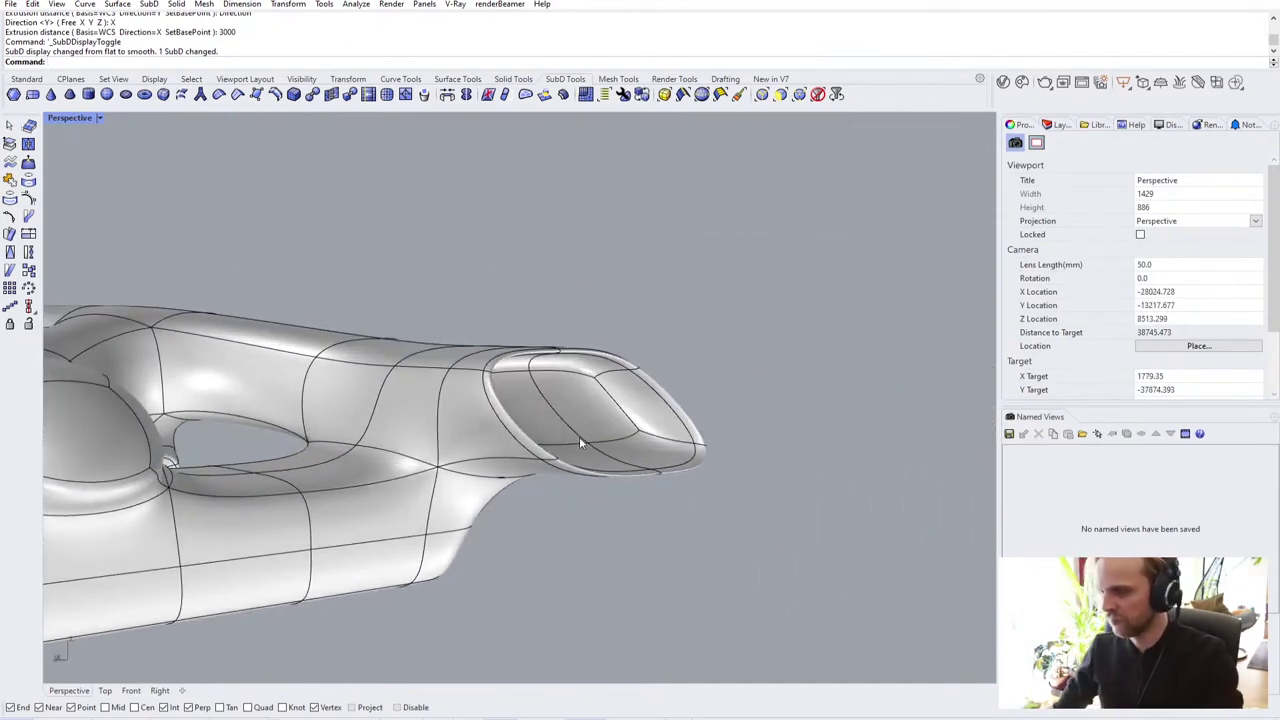
key(Tab)
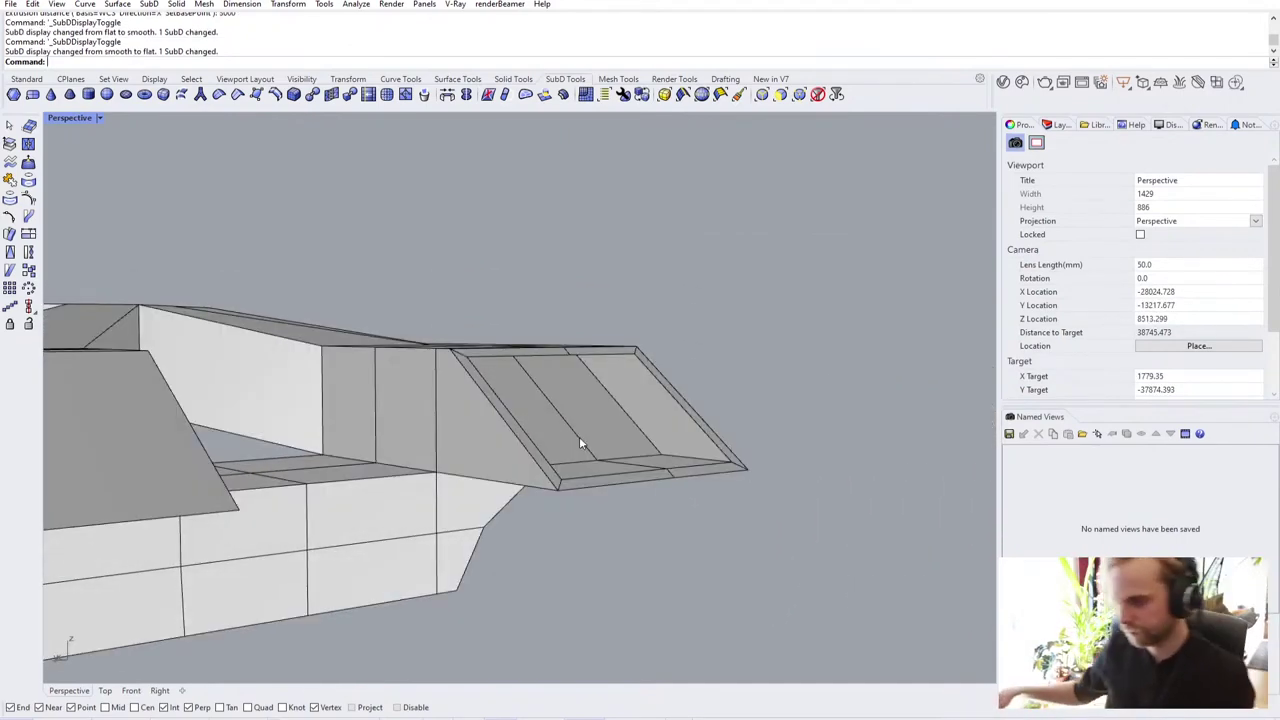
right_drag(579, 443, 466, 408)
scroll(466, 408, up, 4)
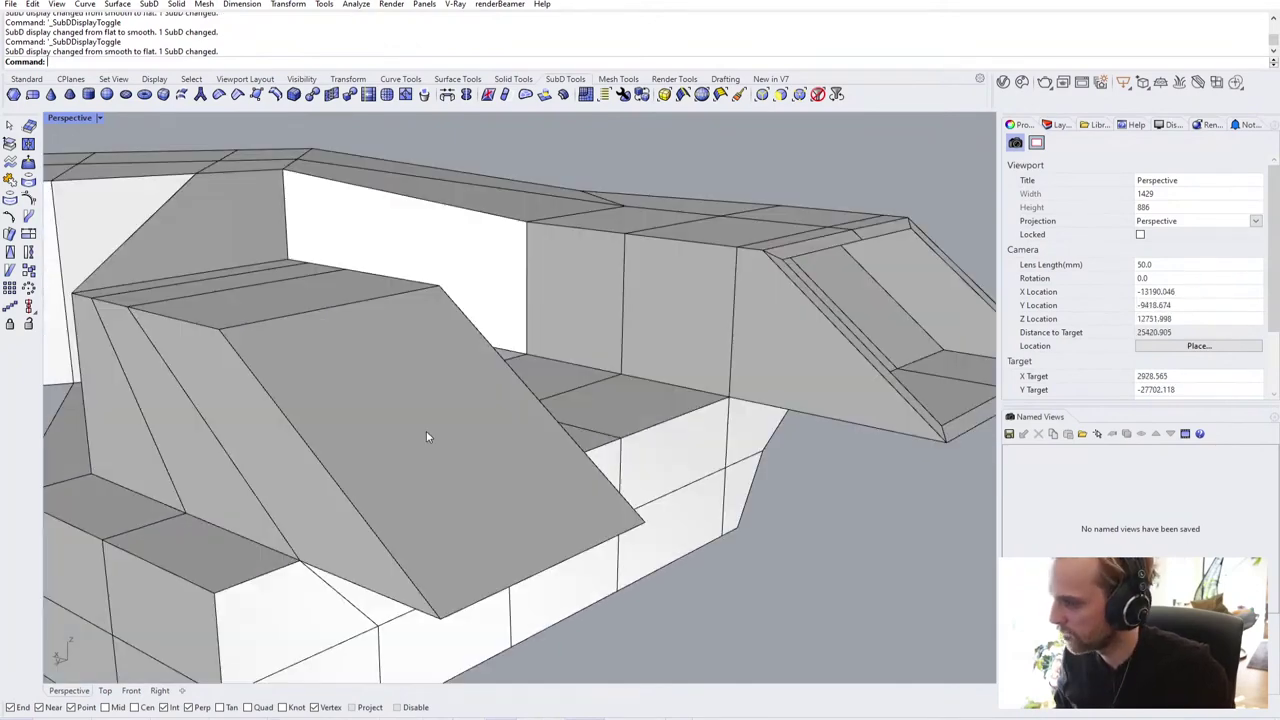
ctrl+shift+click(427, 434)
key(Escape)
scroll(263, 425, down, 4)
key(Tab)
key(Tab)
key(Tab)
key(Tab)
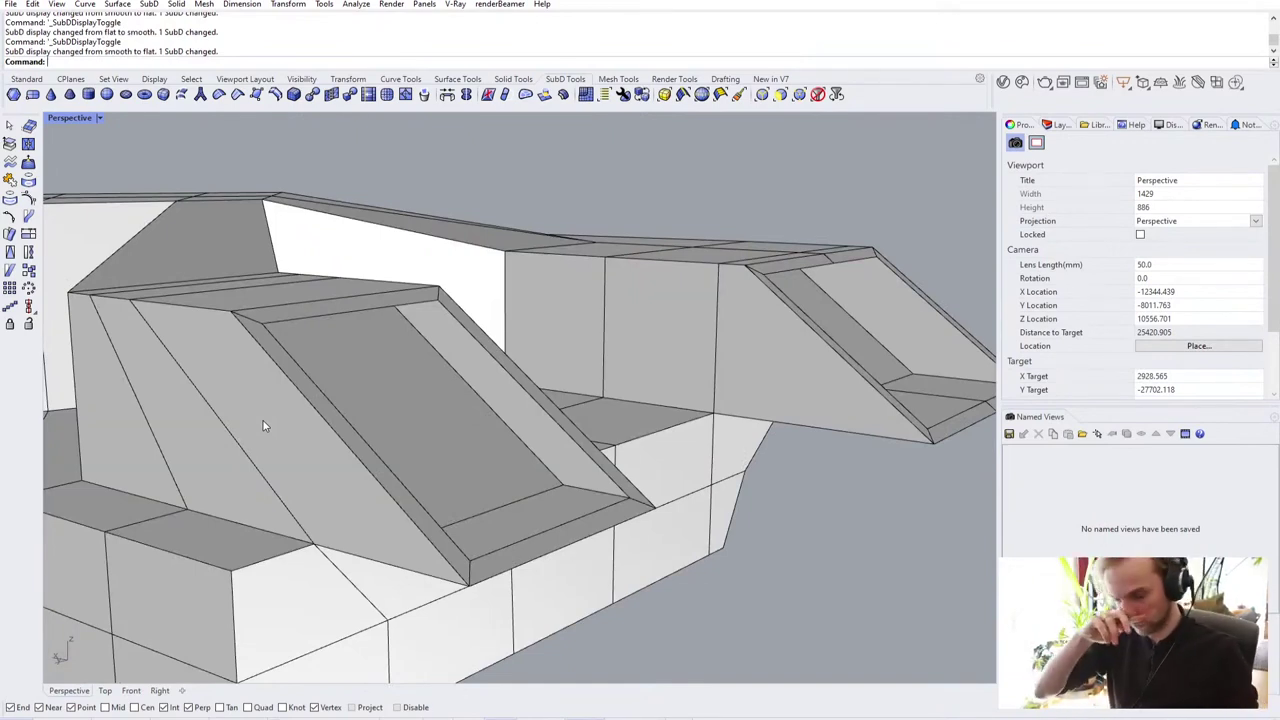
Step: Examine the whole volume and the end of the lower level from several sides in smooth display
right_drag(265, 426, 441, 434)
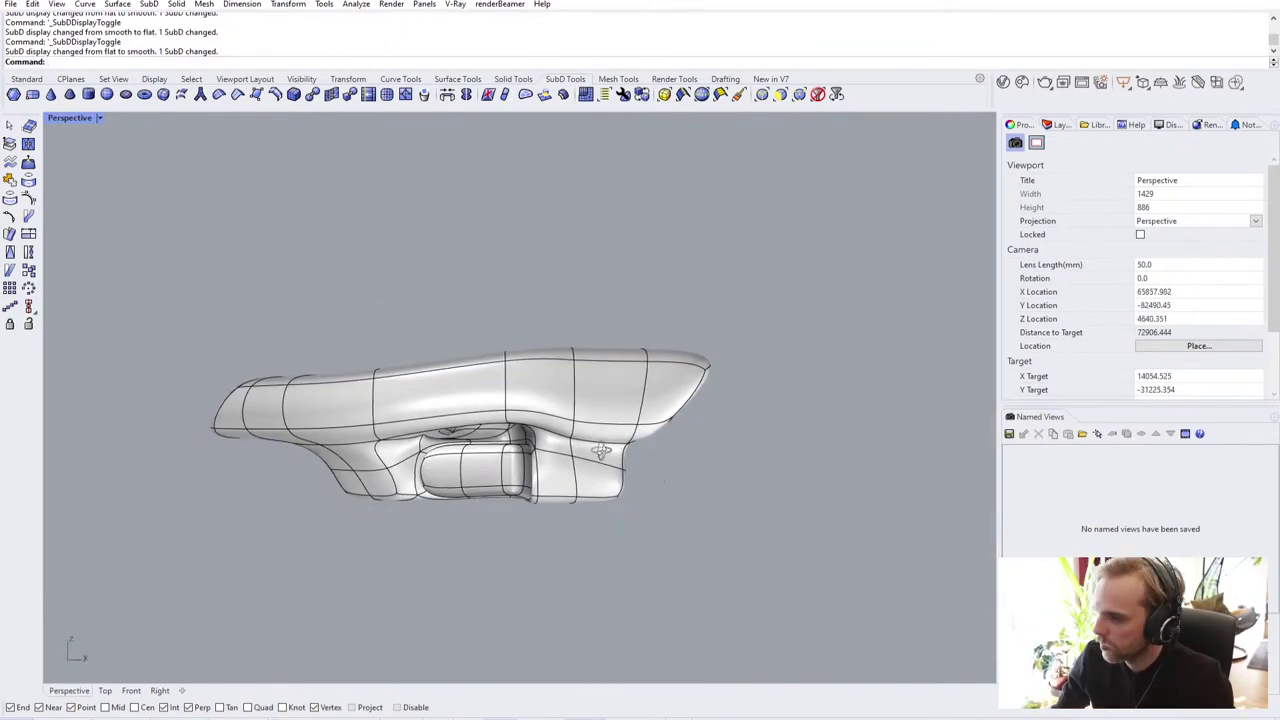
mouse_move(680, 455)
right_down()
mouse_move(609, 449)
mouse_move(630, 560)
right_up()
scroll(424, 410, up, 5)
scroll(424, 410, down, 5)
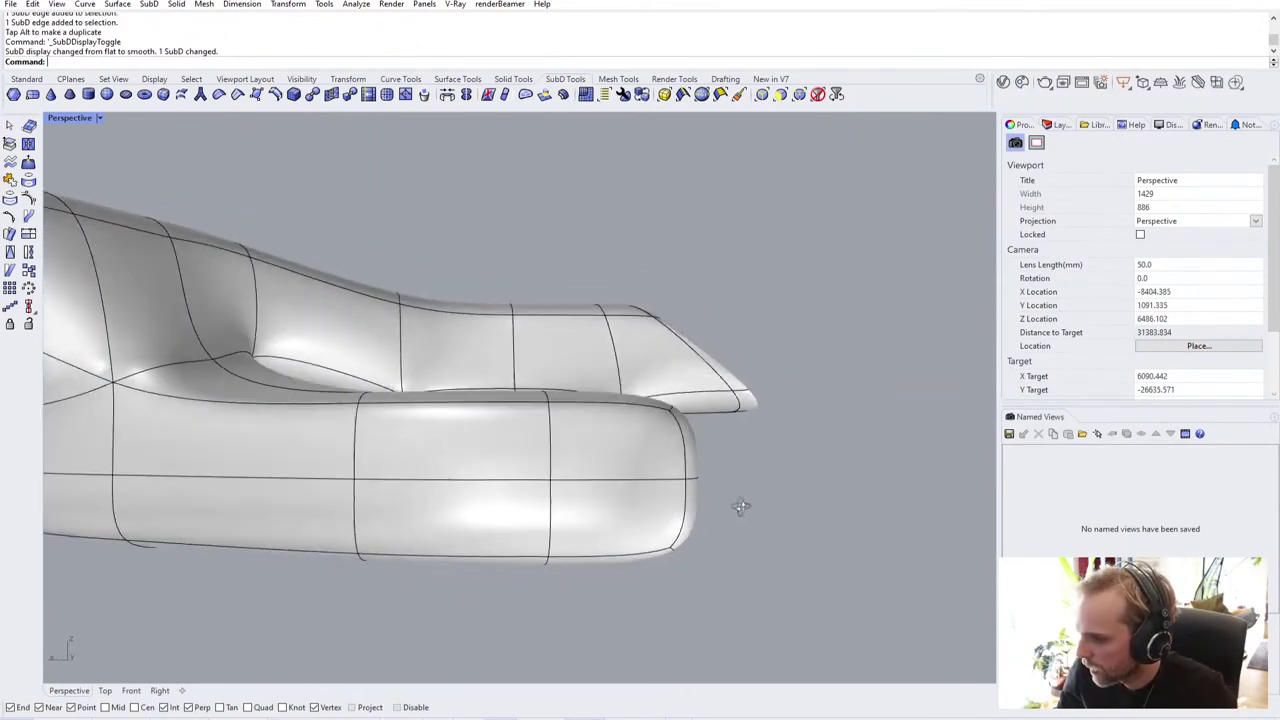
right_drag(737, 509, 534, 328)
scroll(620, 510, down, 4)
scroll(595, 521, up, 3)
Step: Recess the side faces around the lower level's outer corner and join the two SubDs into one closed SubD
key(Tab)
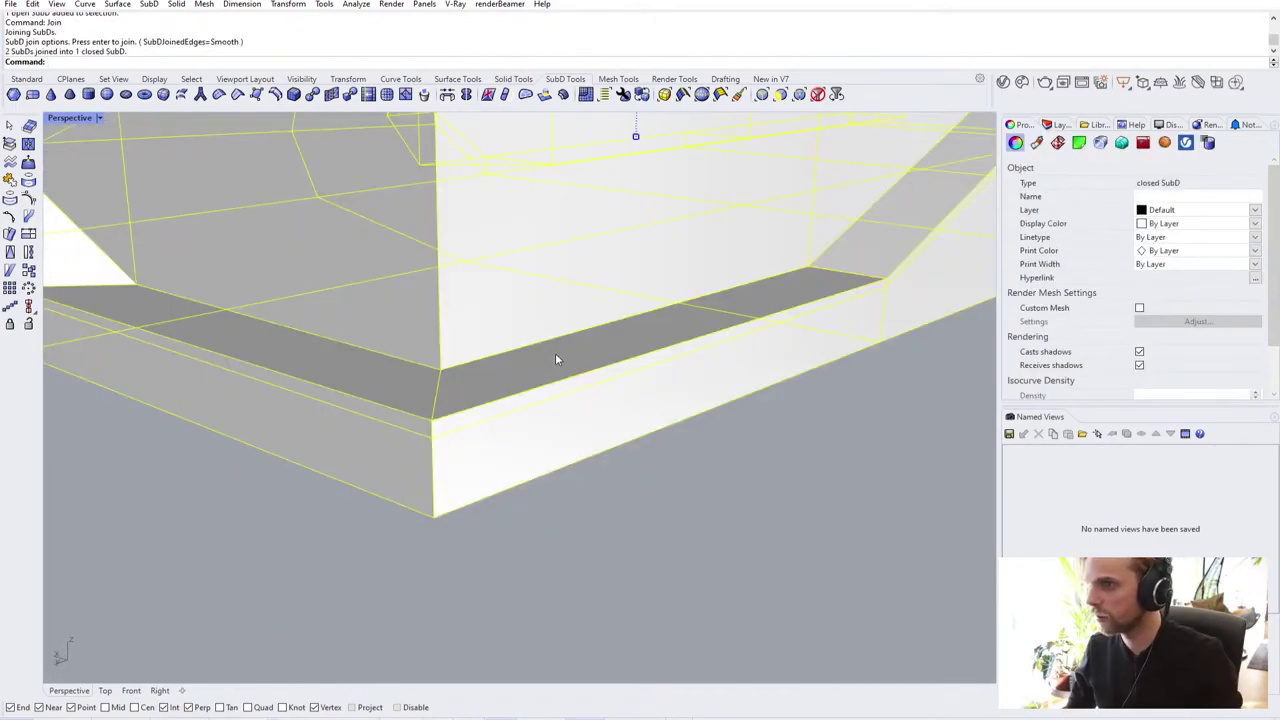
key(Escape)
key(Tab)
Step: Examine the recessed band along the lower level and its flared outer corner closely in smooth and flat display
scroll(557, 357, down, 10)
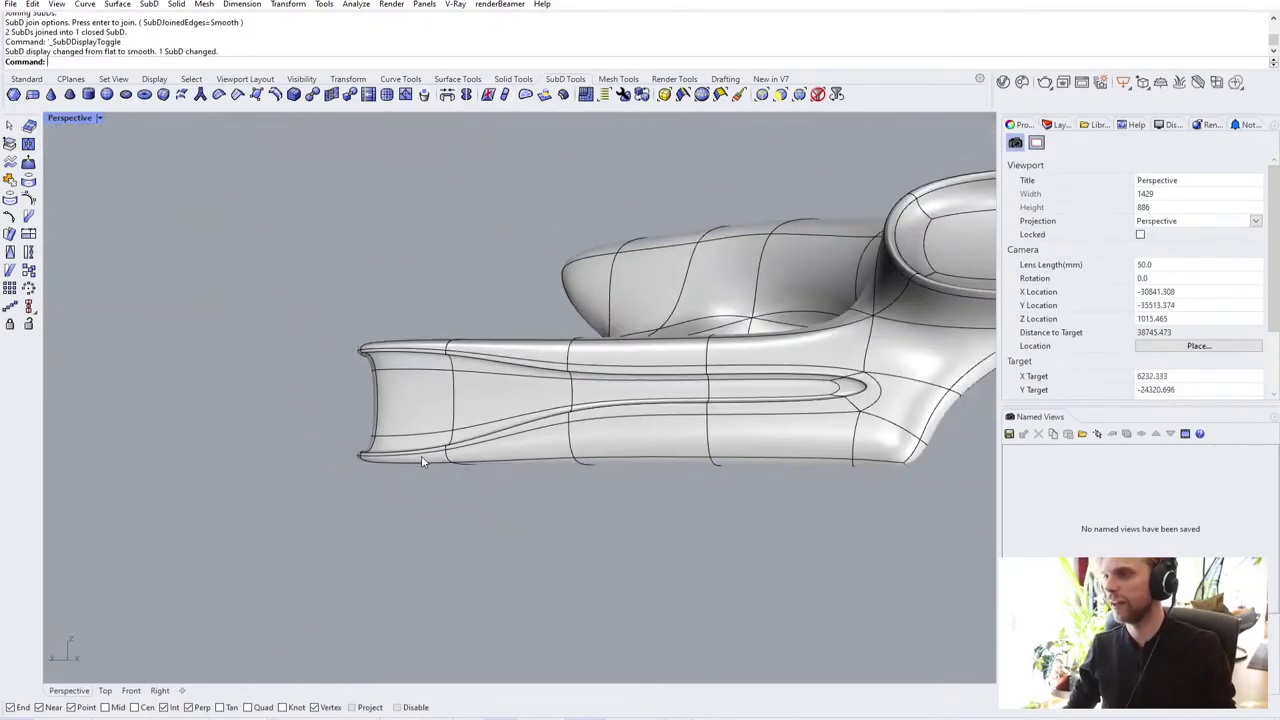
right_drag(600, 380, 743, 363)
scroll(651, 363, down, 8)
right_drag(651, 363, 770, 365)
scroll(762, 392, up, 5)
key(Tab)
key(Tab)
scroll(800, 352, up, 8)
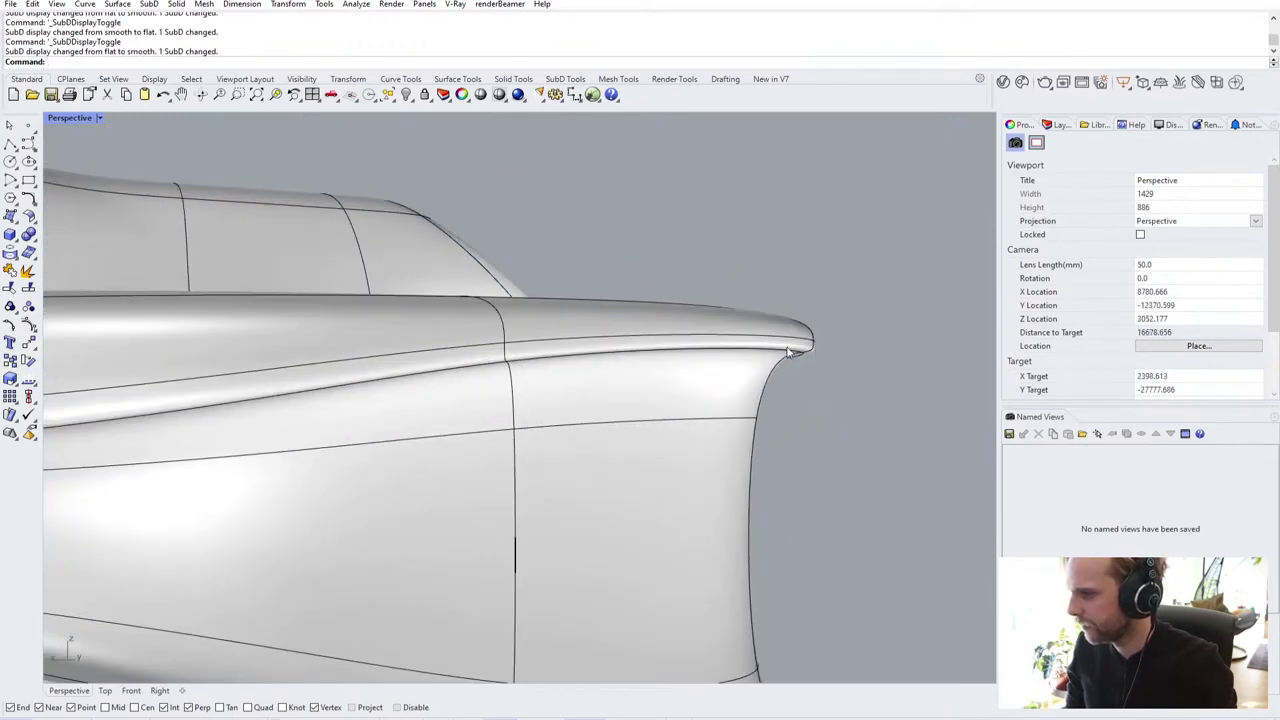
scroll(787, 344, down, 5)
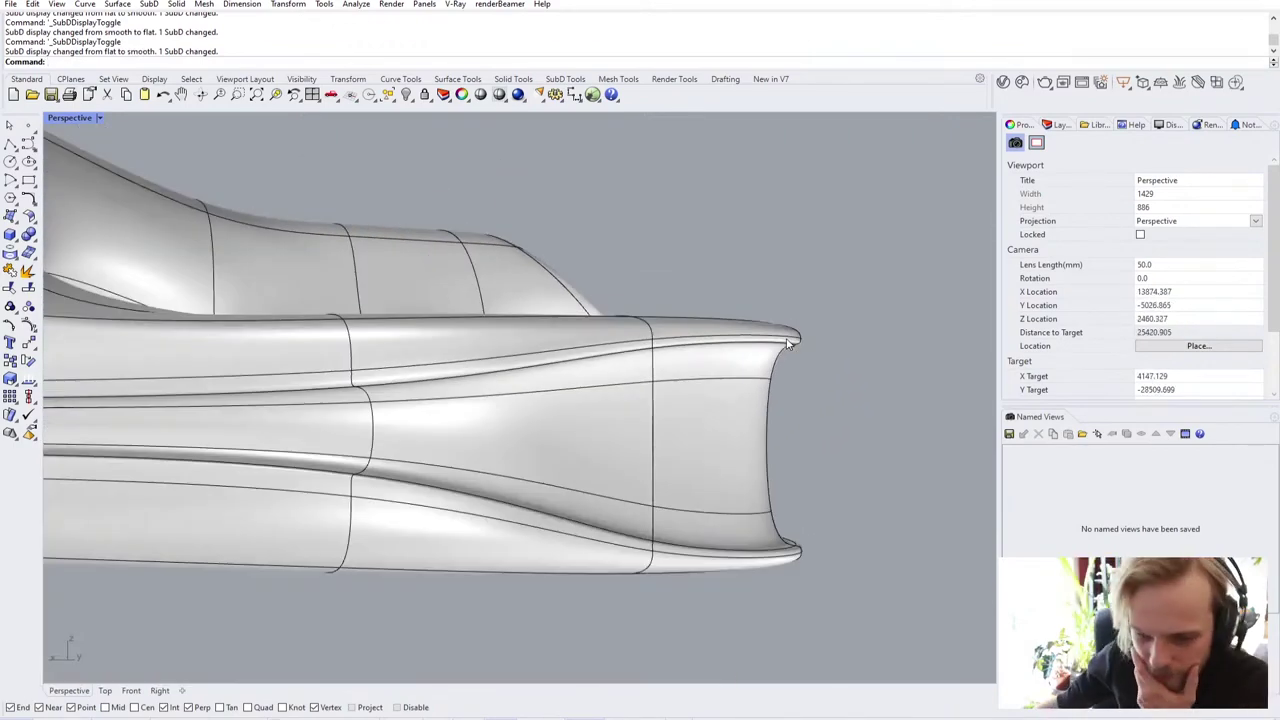
right_drag(787, 344, 414, 314)
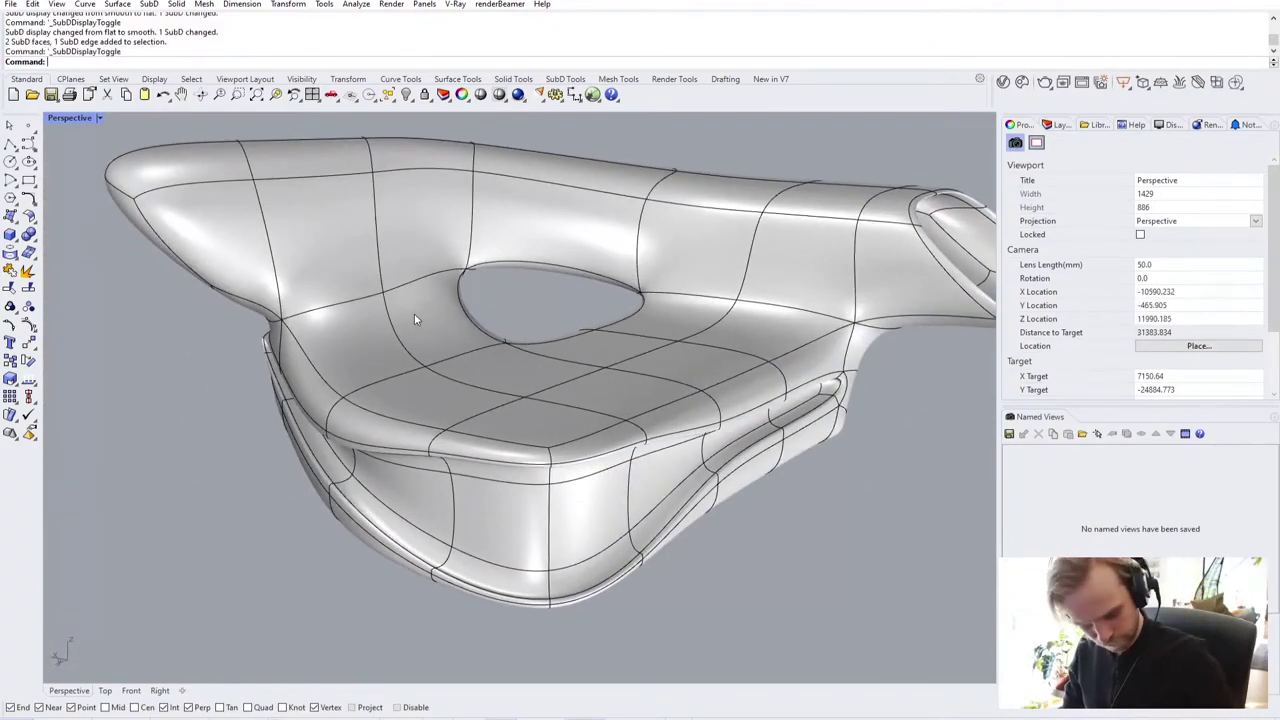
Step: Compare the whole volume in flat and smooth display, viewing the arms and lower level from all around
key(Tab)
right_drag(508, 332, 585, 386)
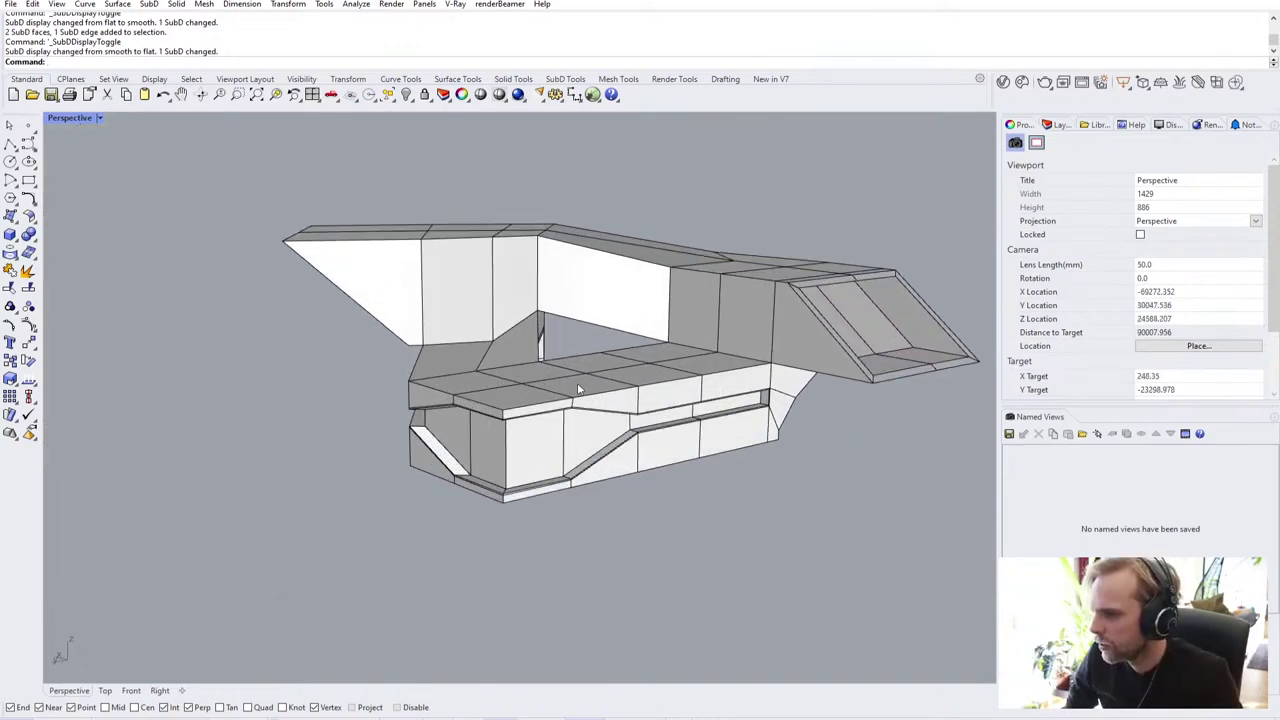
right_drag(580, 388, 586, 418)
key(Tab)
right_drag(442, 457, 557, 437)
scroll(557, 436, down, 4)
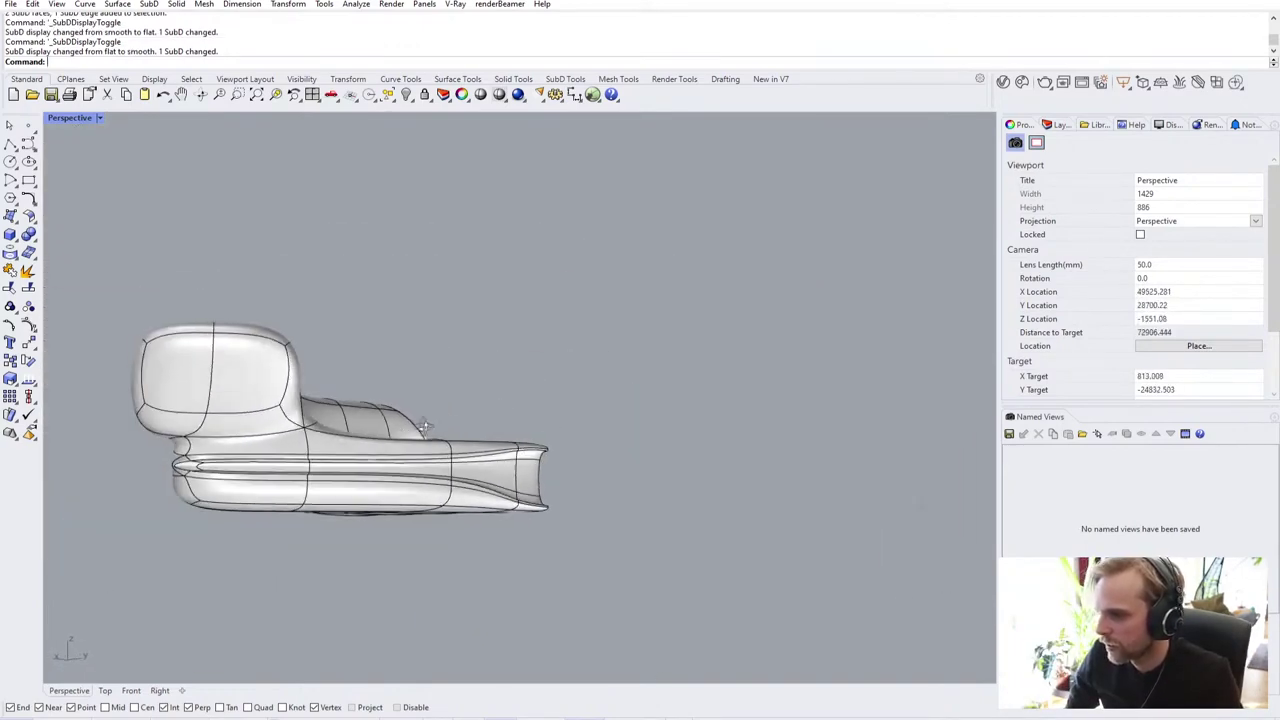
right_drag(408, 428, 502, 431)
scroll(500, 430, up, 10)
Step: Move the small end face of the lower level's recessed band inward along the band to shorten the recess
key(Tab)
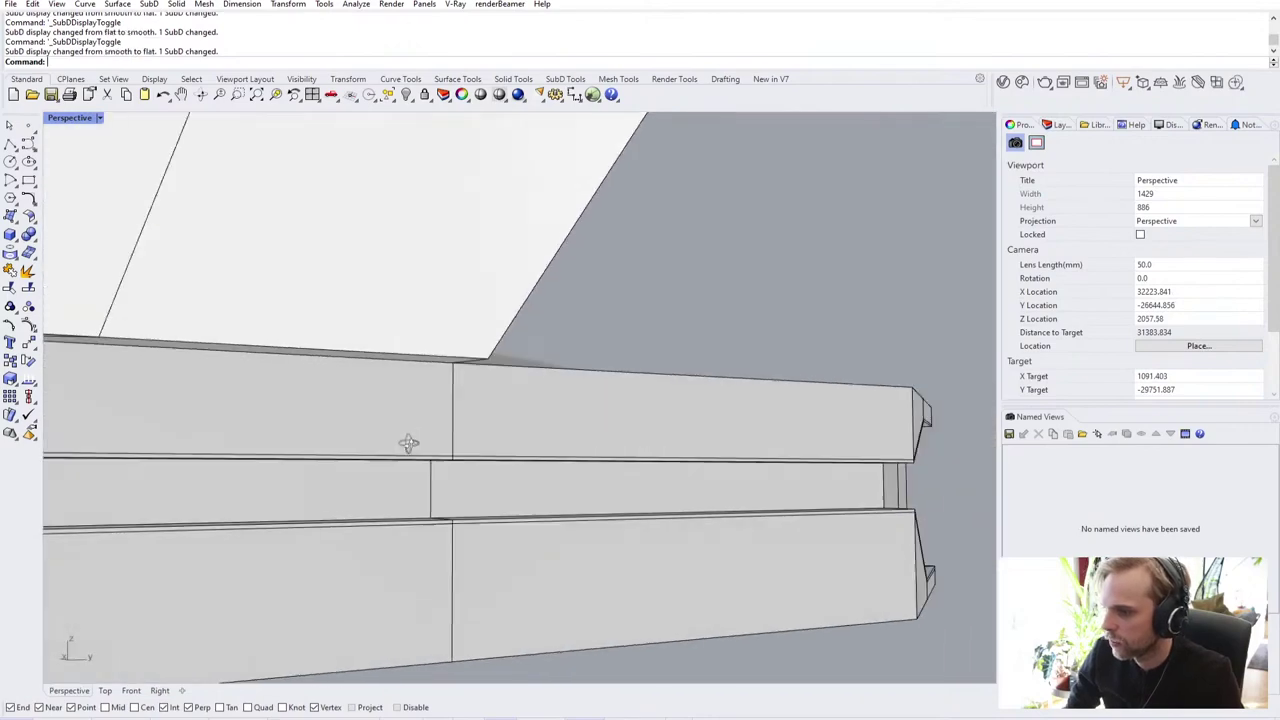
right_drag(408, 443, 778, 410)
right_drag(340, 423, 445, 445)
scroll(169, 434, up, 4)
right_drag(518, 446, 460, 436)
shift+right_drag(218, 376, 236, 469)
ctrl+shift+click(127, 366)
scroll(155, 368, down, 9)
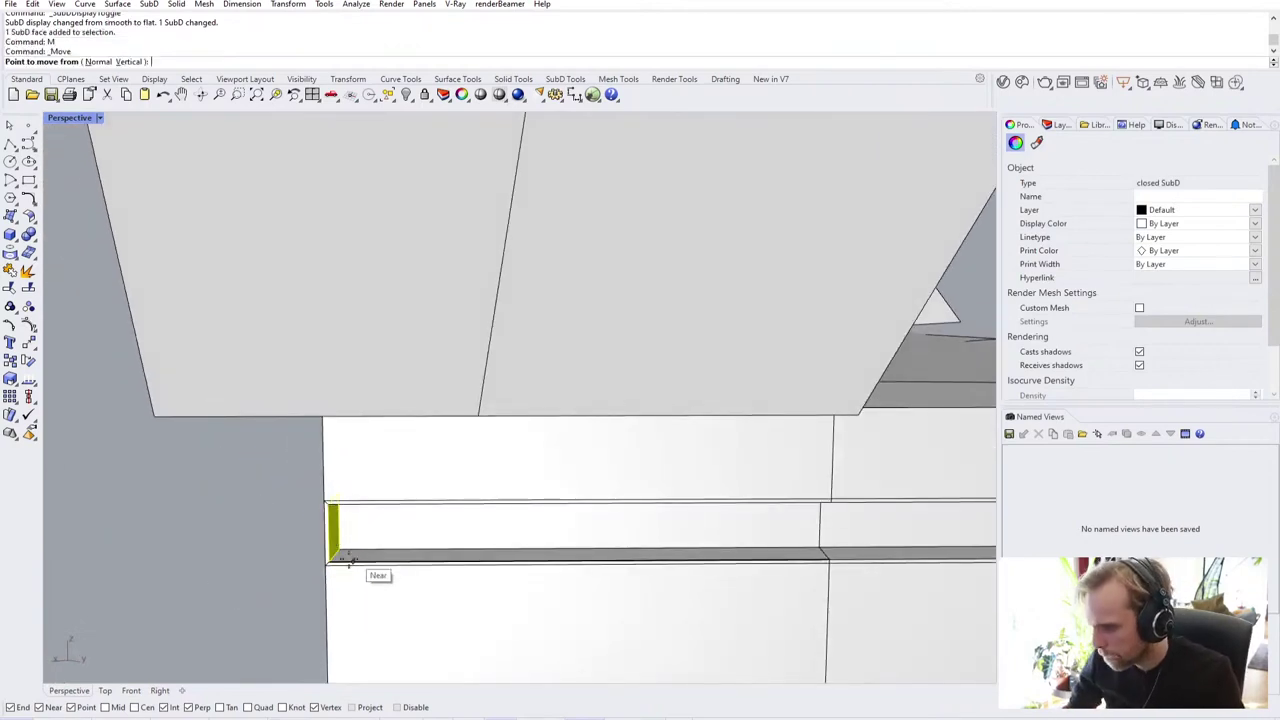
click(333, 565)
click(458, 563)
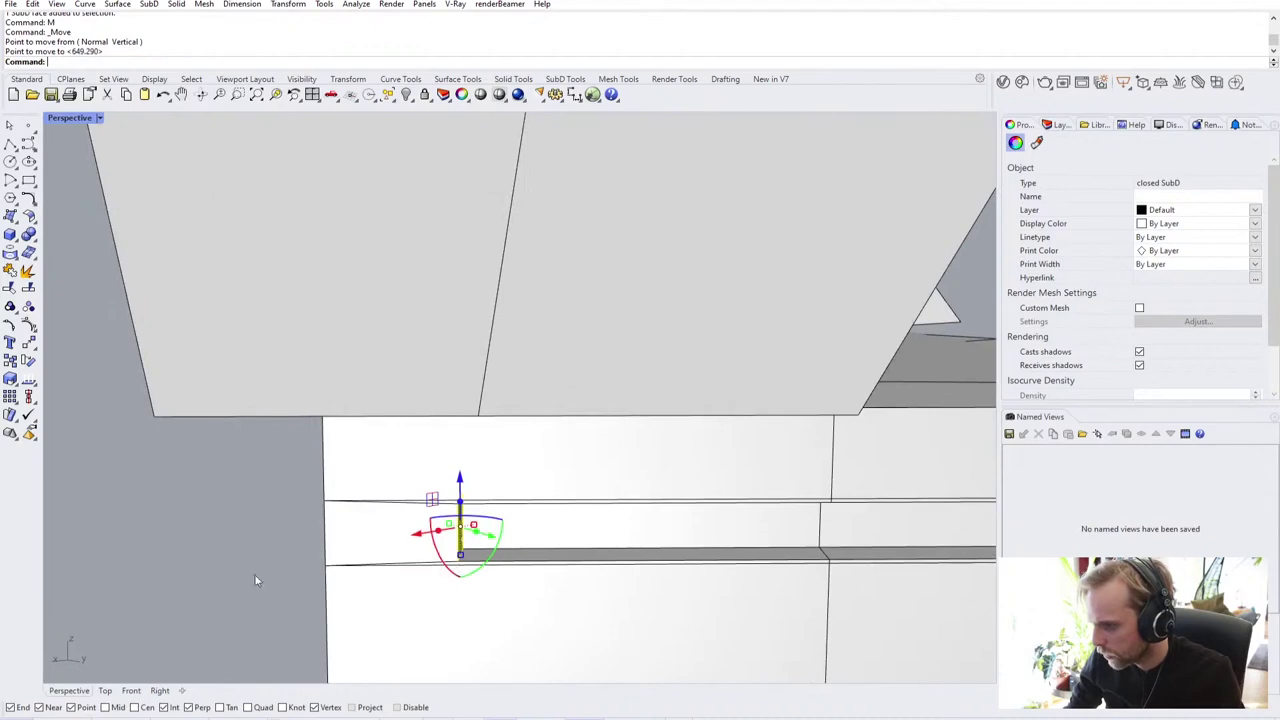
Step: Compare the shortened recess on the lower level's band in flat and smooth display from several sides
click(195, 557)
scroll(195, 557, down, 10)
key(Tab)
right_drag(195, 557, 271, 557)
scroll(530, 550, up, 5)
key(Tab)
key(Tab)
key(Tab)
right_drag(513, 547, 278, 526)
scroll(475, 535, down, 2)
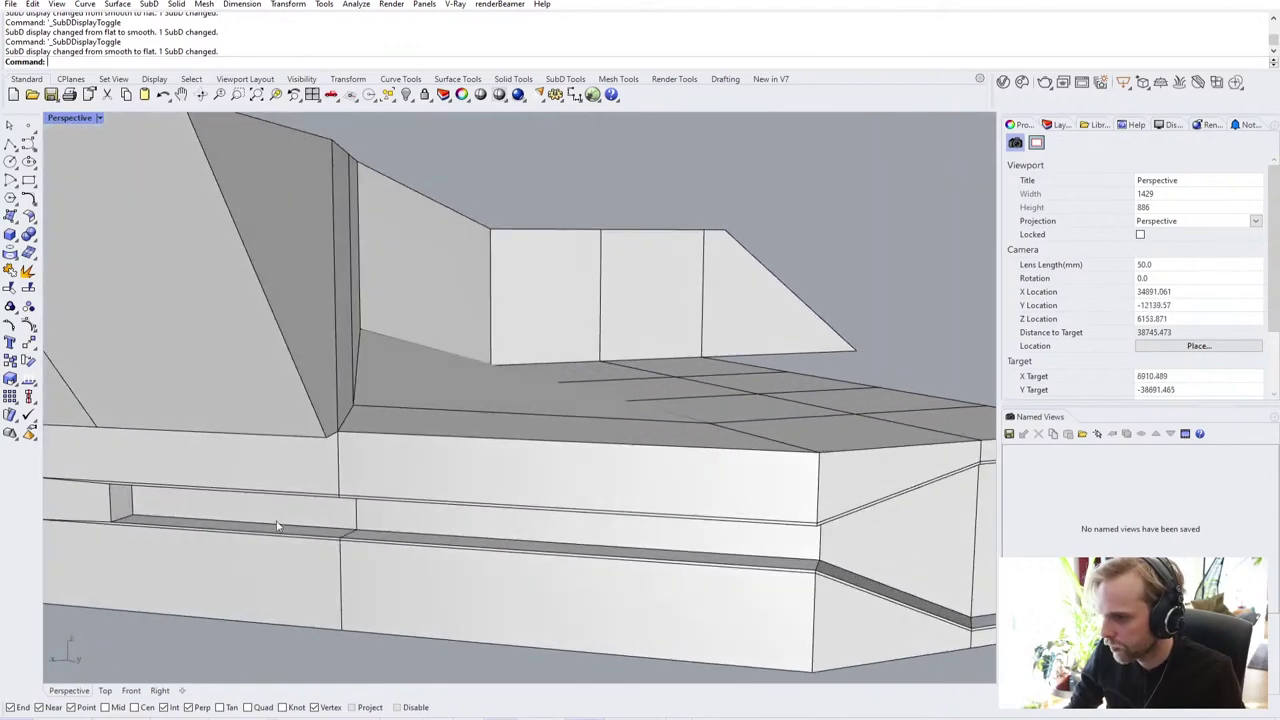
Step: Move the edge at the end of the lower level's recess inward along the band to taper its end
click(133, 511)
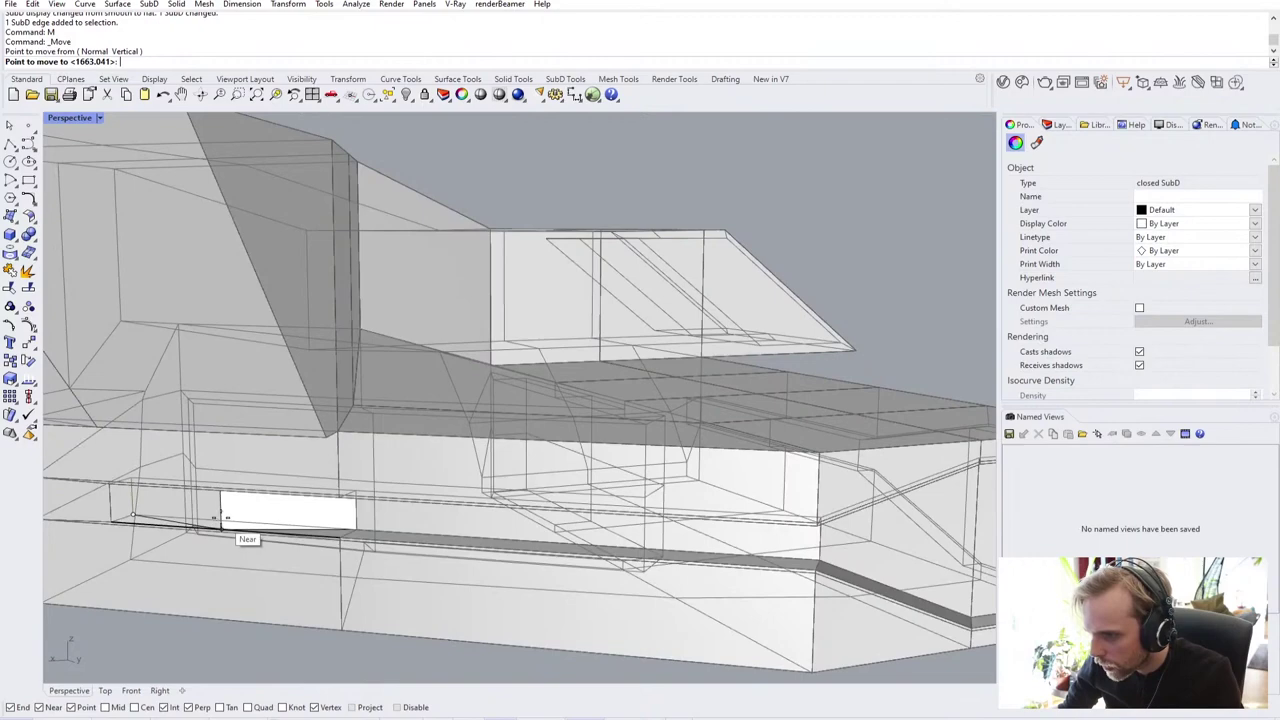
click(205, 511)
key(Escape)
right_drag(196, 656, 227, 586)
Step: Examine the reflections around the recess end and the arms on the smooth SubD with an environment map analysis
key(Tab)
right_drag(308, 546, 505, 460)
scroll(562, 441, up, 4)
click(581, 447)
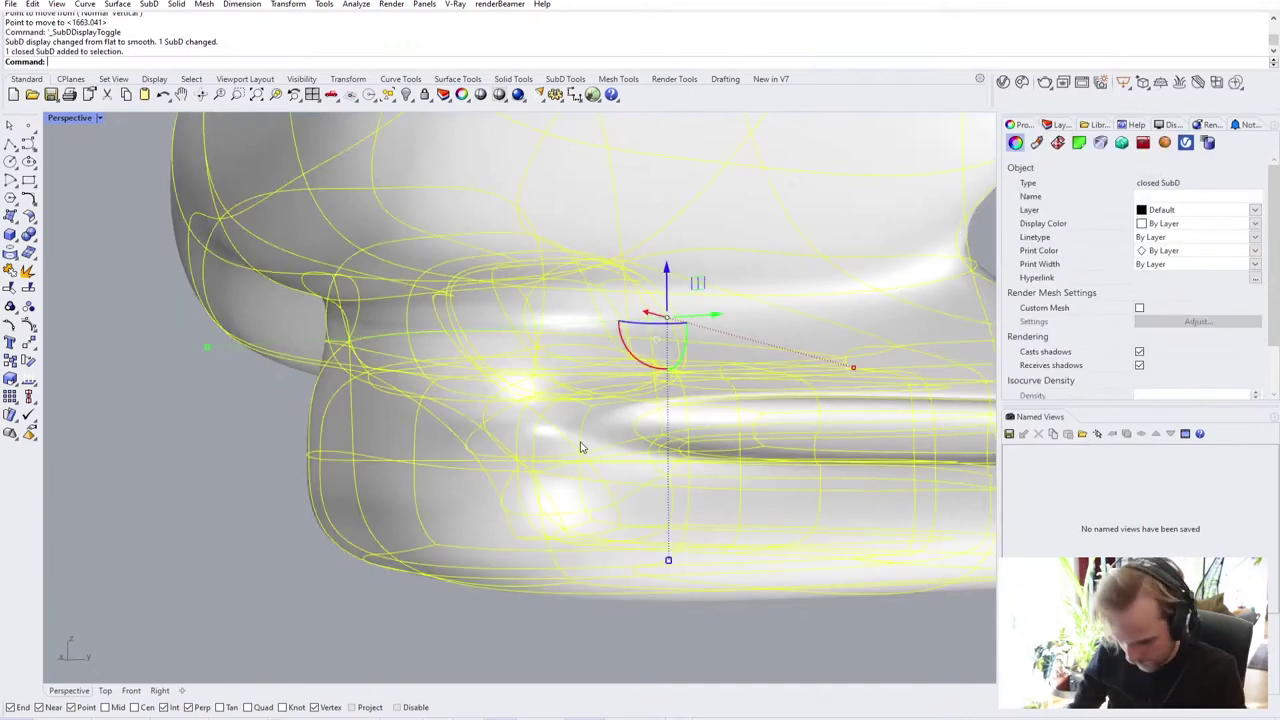
key(Return)
click(252, 460)
scroll(252, 460, down, 5)
right_drag(290, 455, 528, 336)
scroll(532, 334, up, 5)
scroll(533, 335, down, 8)
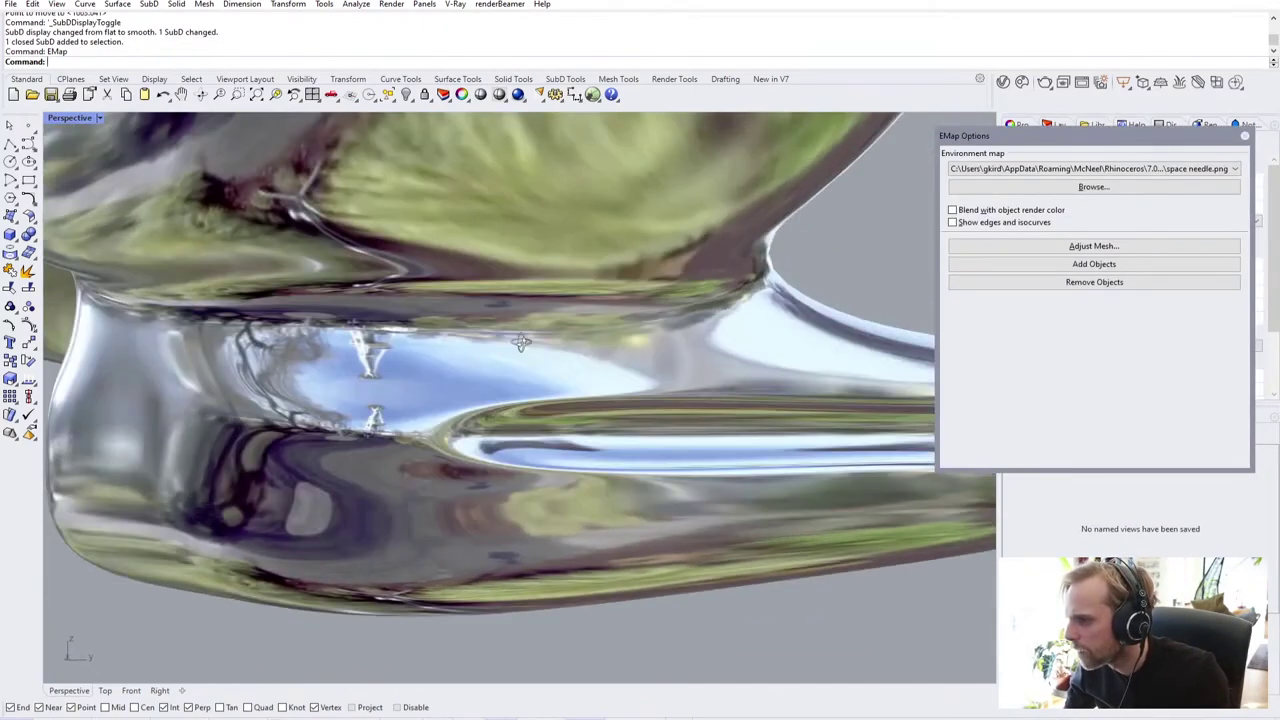
scroll(257, 362, up, 8)
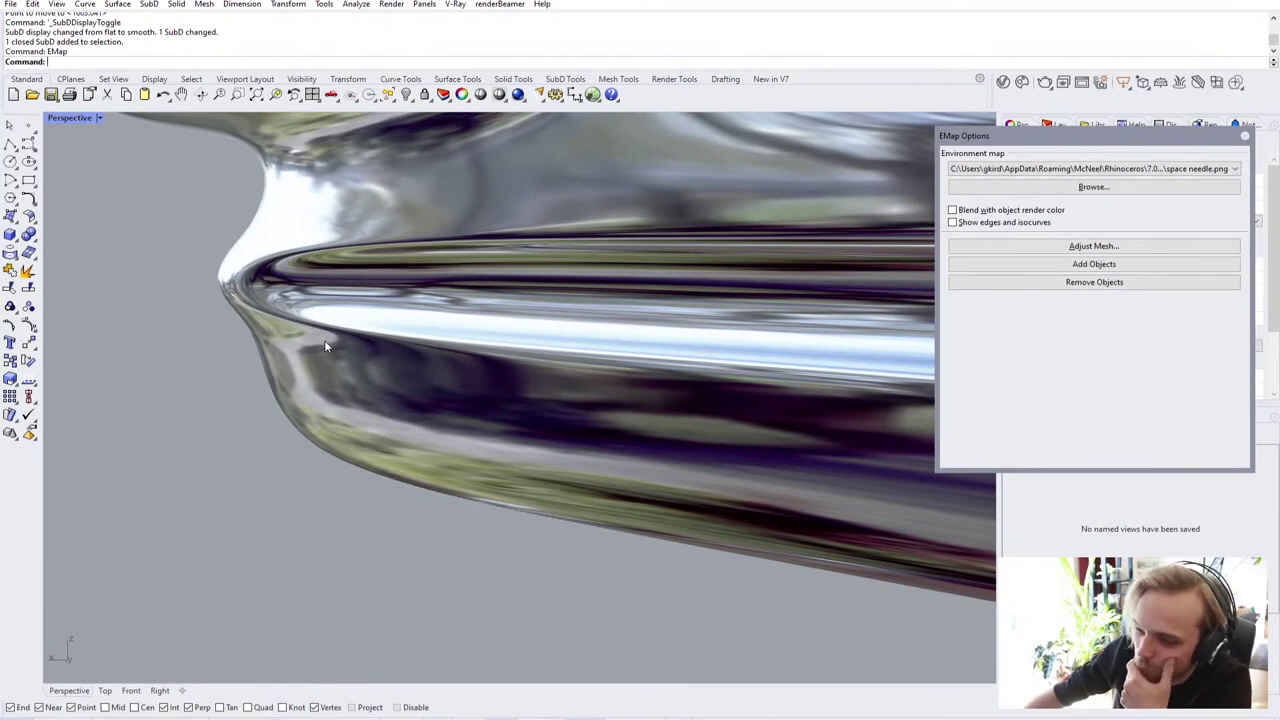
scroll(352, 336, down, 7)
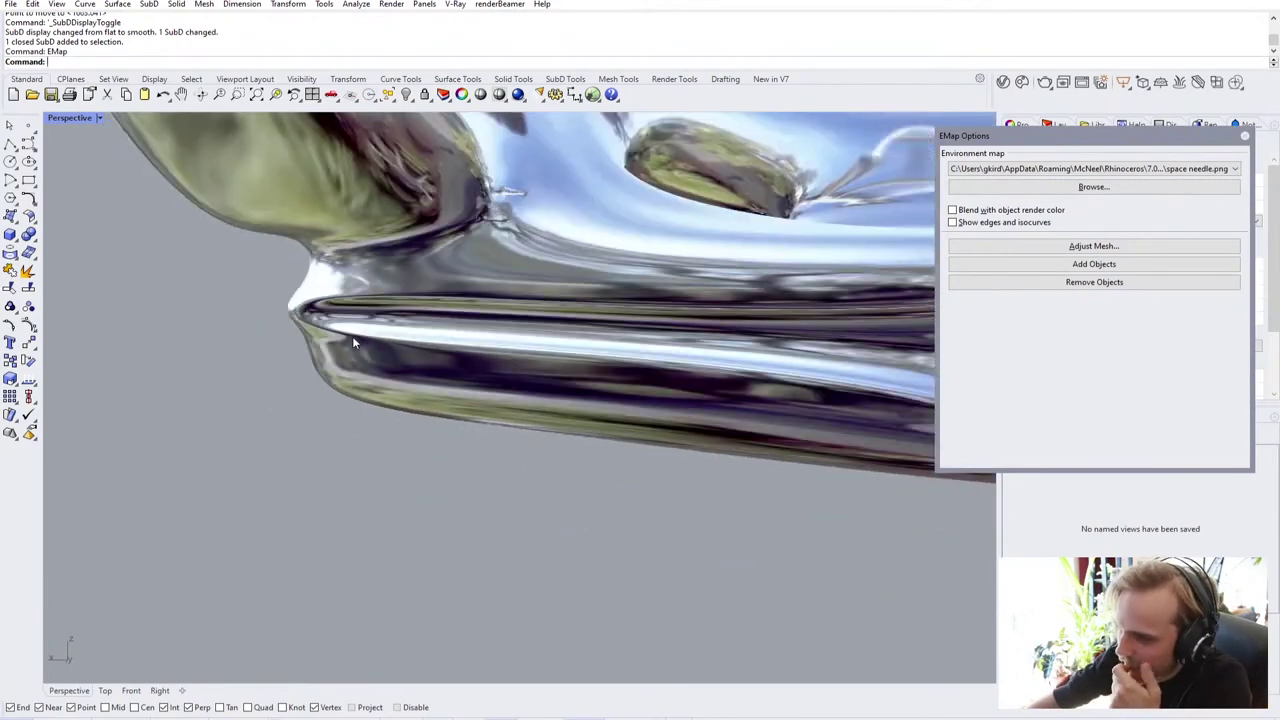
scroll(307, 303, up, 7)
mouse_move(307, 307)
right_down()
mouse_move(326, 291)
mouse_move(312, 294)
right_up()
scroll(312, 294, down, 6)
right_drag(463, 331, 436, 265)
scroll(435, 329, down, 5)
scroll(436, 329, up, 5)
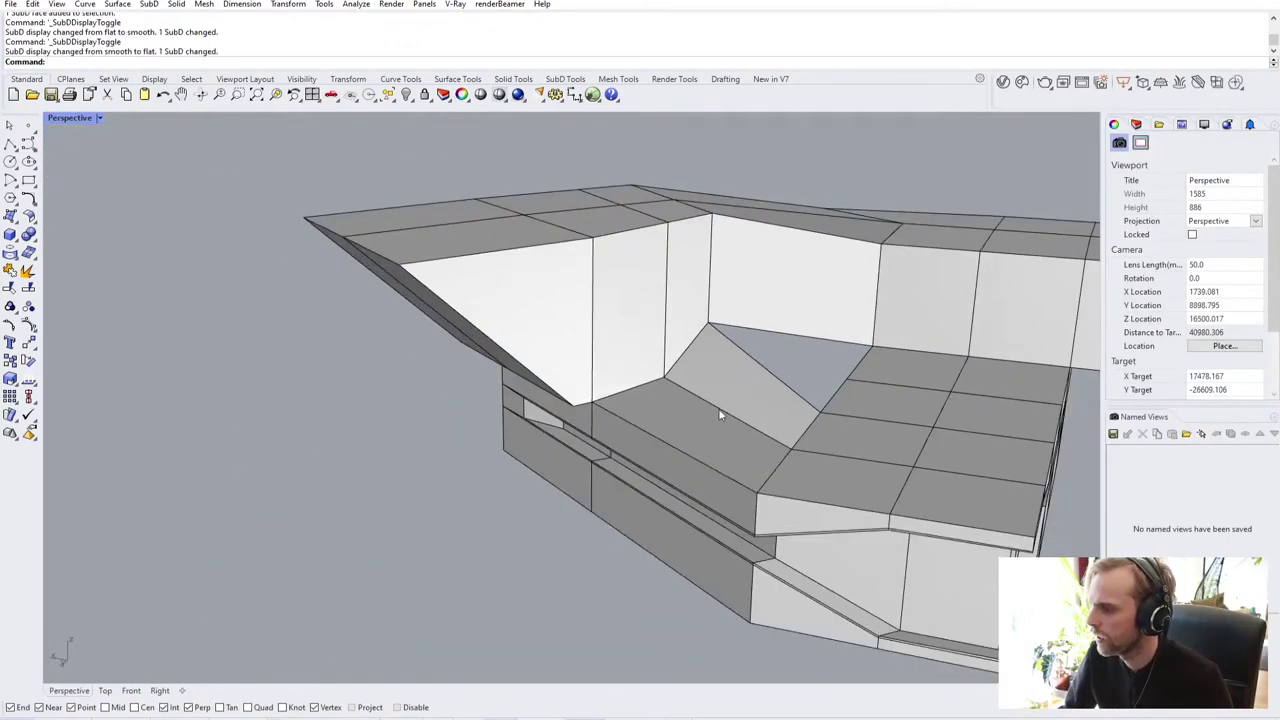
shift+right_drag(719, 415, 604, 381)
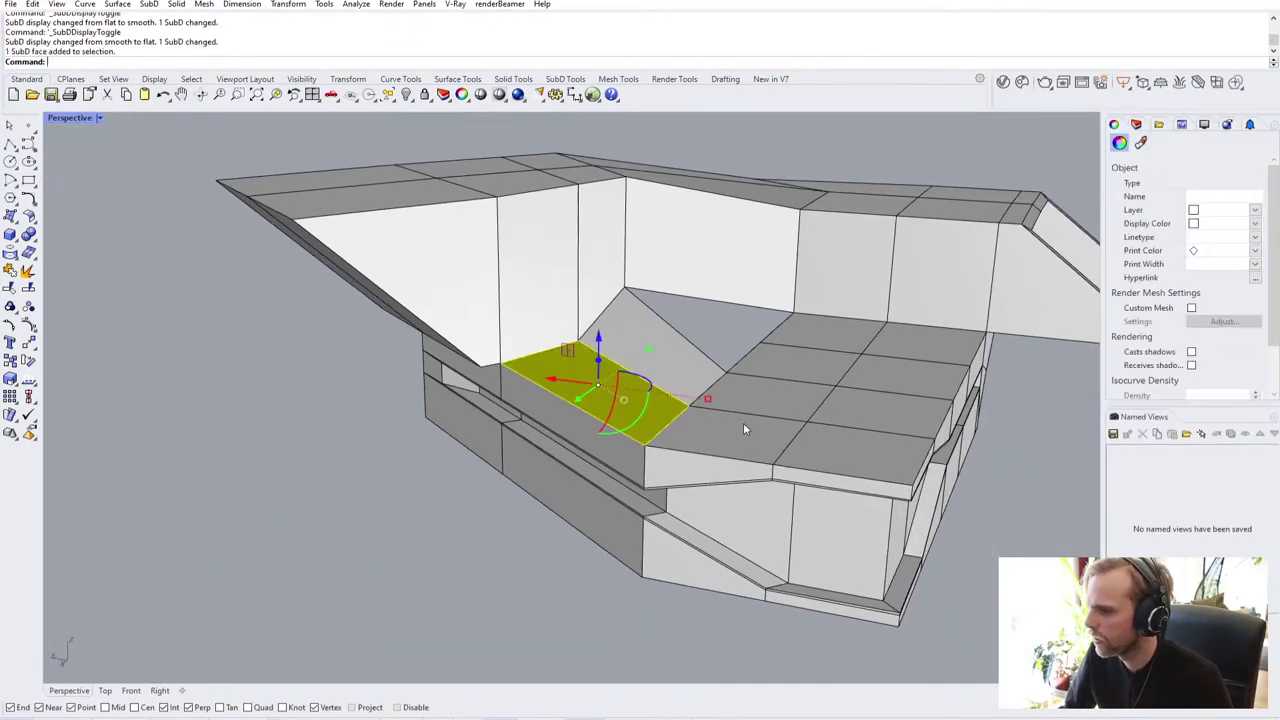
click(1031, 516)
scroll(654, 417, down, 2)
right_drag(654, 417, 750, 362)
scroll(578, 361, up, 2)
ctrl+shift+click(403, 360)
ctrl+shift+click(562, 361)
right_drag(622, 489, 538, 456)
click(761, 571)
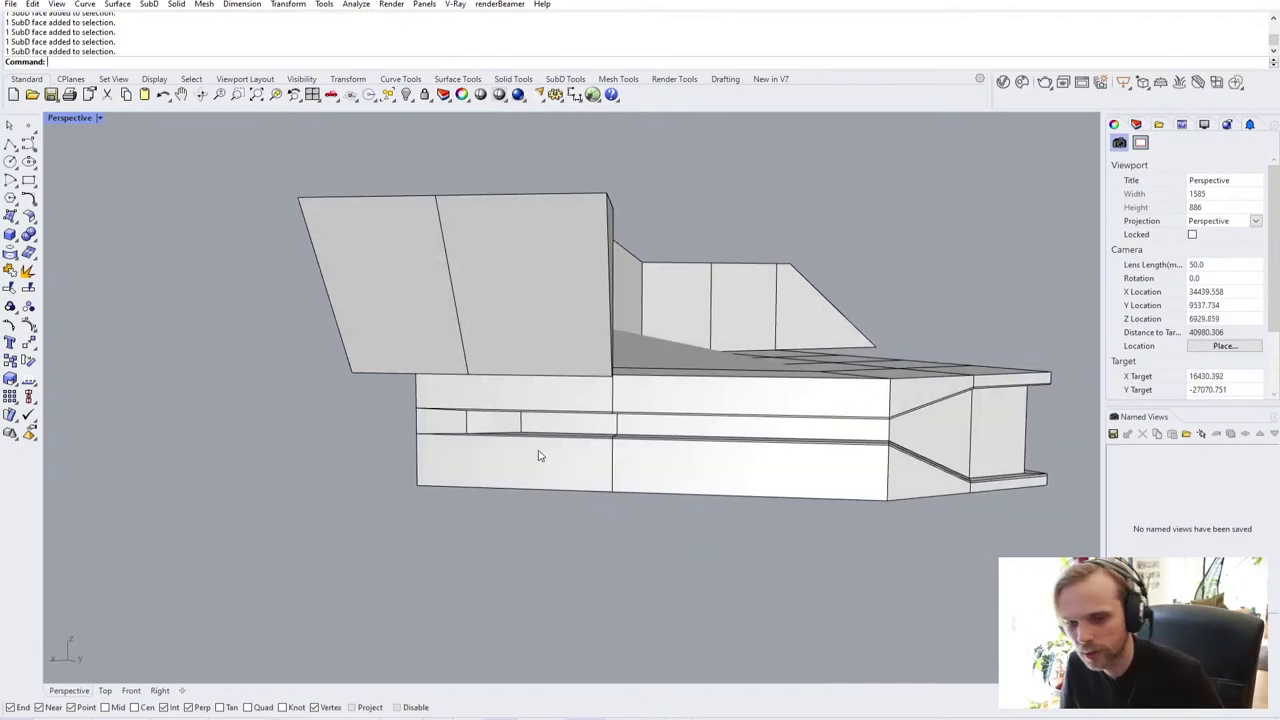
Step: Inset the two end faces of the remaining plain arm, push them inward as a recess, and check it in smooth and flat display
ctrl+shift+click(425, 308)
ctrl+shift+click(510, 295)
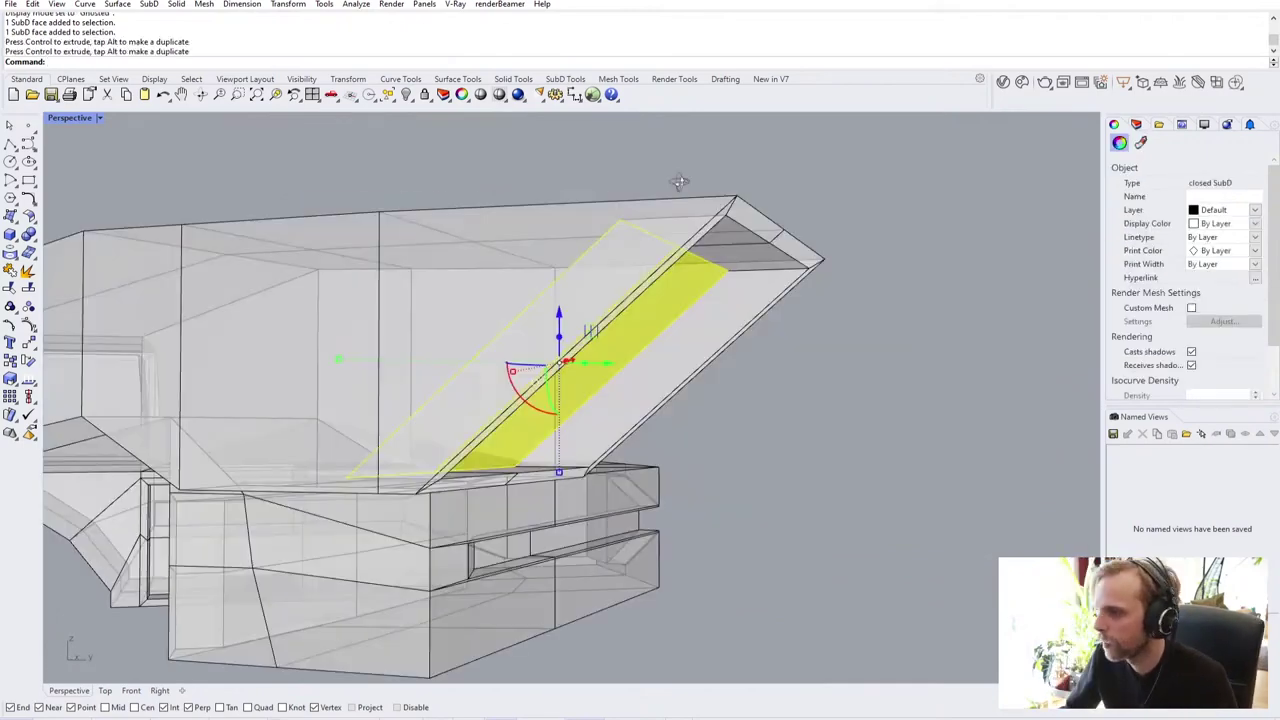
click(831, 377)
right_drag(831, 377, 531, 383)
key(Tab)
key(Tab)
key(Tab)
key(Tab)
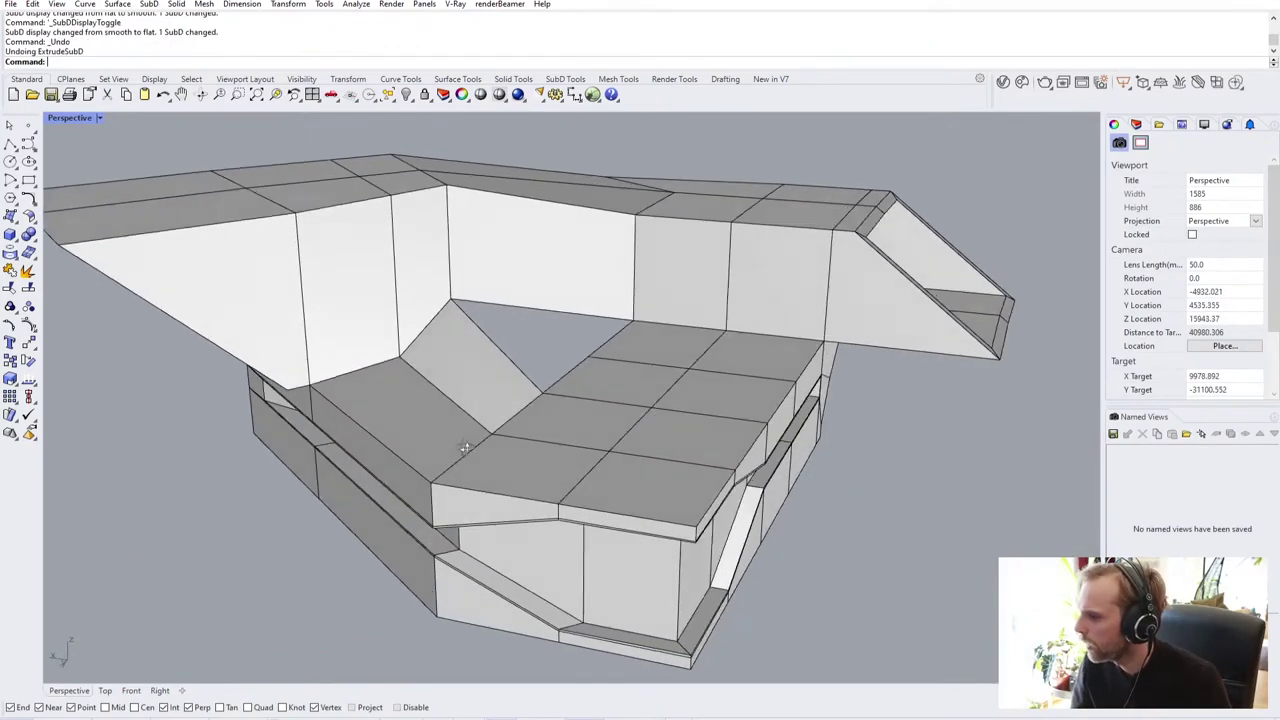
right_drag(459, 446, 476, 496)
scroll(476, 497, up, 2)
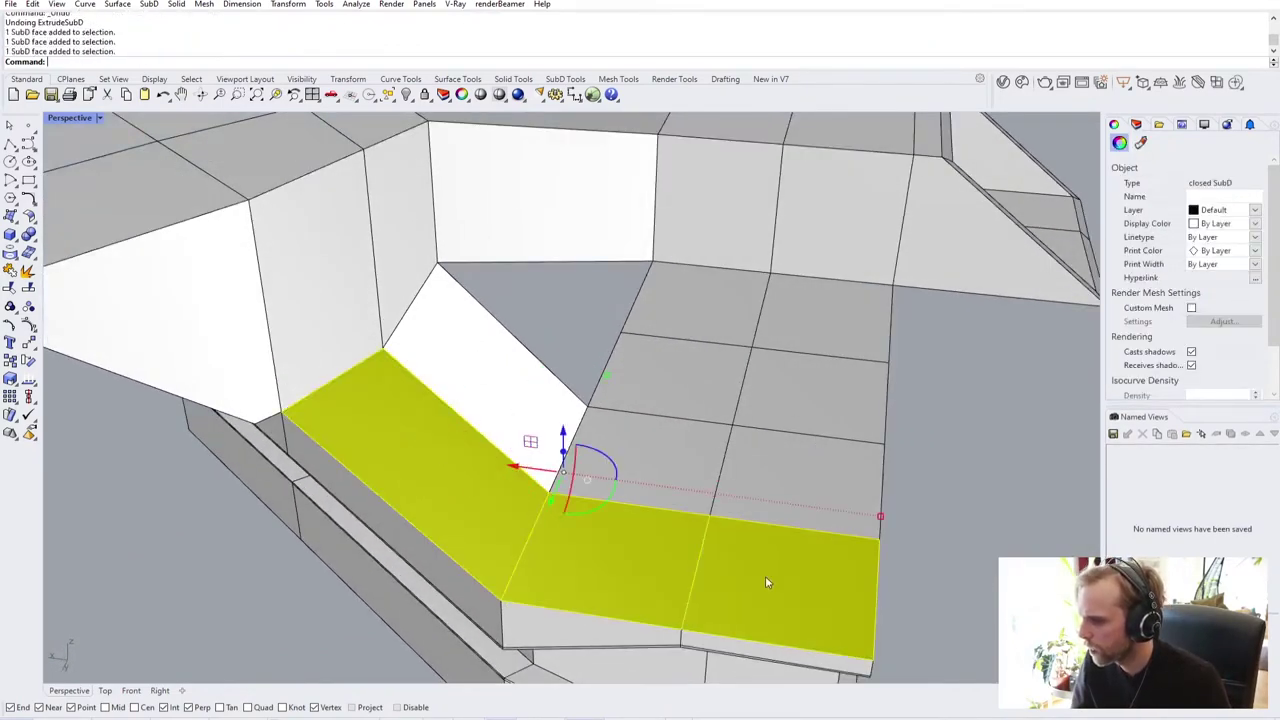
key(Escape)
Step: Insert an edge line just inside the terrace's long outer edge to form a narrow rim strip
right_drag(795, 466, 620, 370)
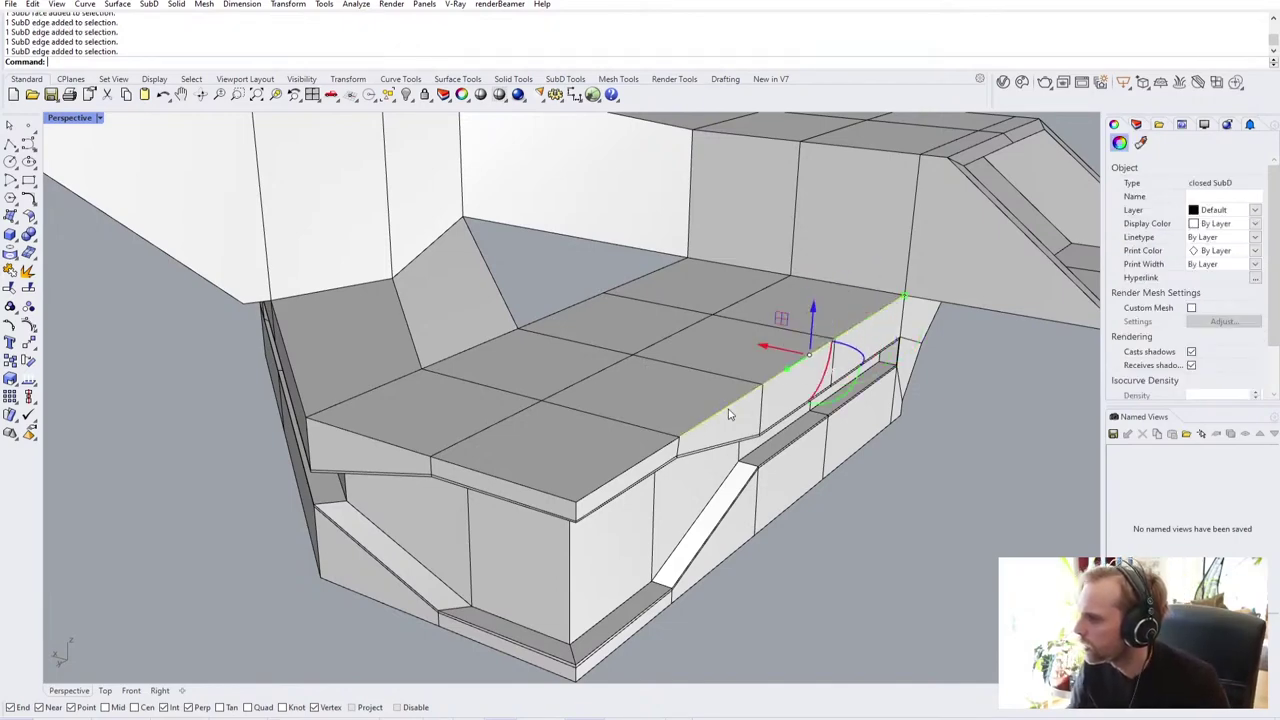
ctrl+shift+click(647, 460)
right_drag(647, 460, 760, 480)
key(Return)
click(914, 282)
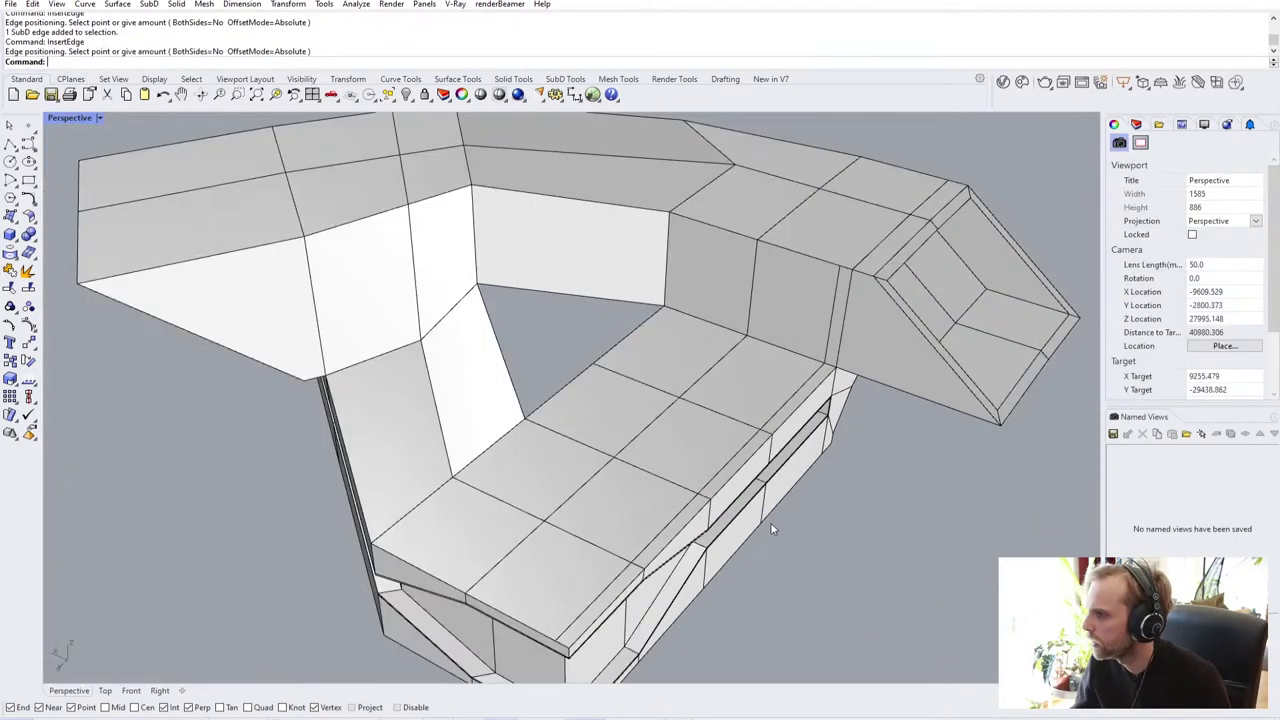
Step: Raise the narrow rim strips along the terrace's outer edges and beside the triangular opening into low parapets
right_drag(859, 430, 700, 440)
ctrl+shift+click(540, 472)
key(Return)
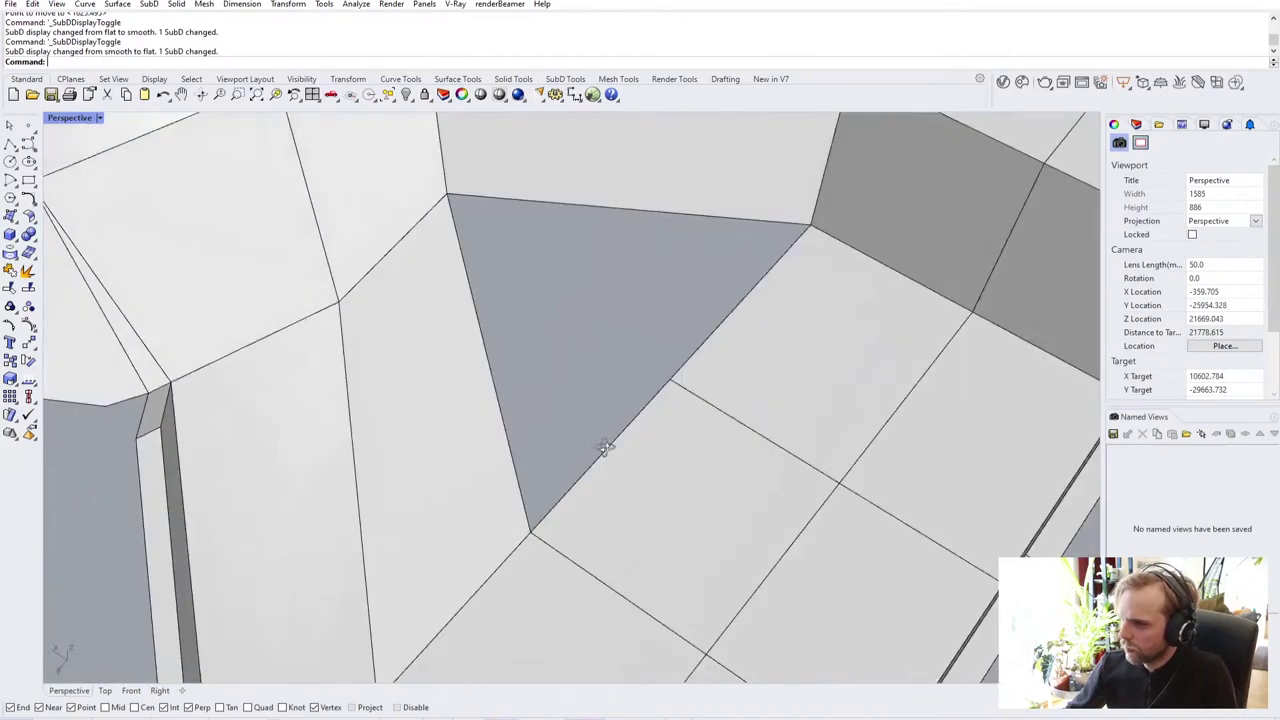
right_drag(606, 449, 400, 303)
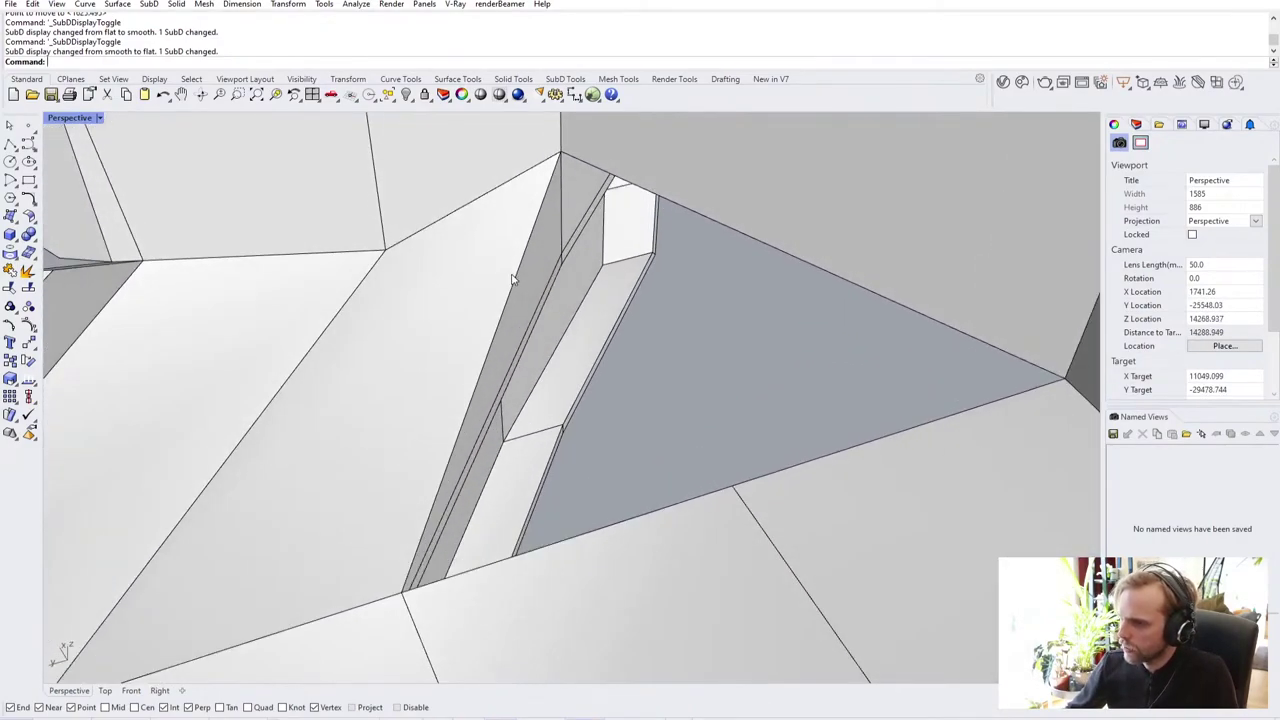
right_drag(788, 473, 680, 340)
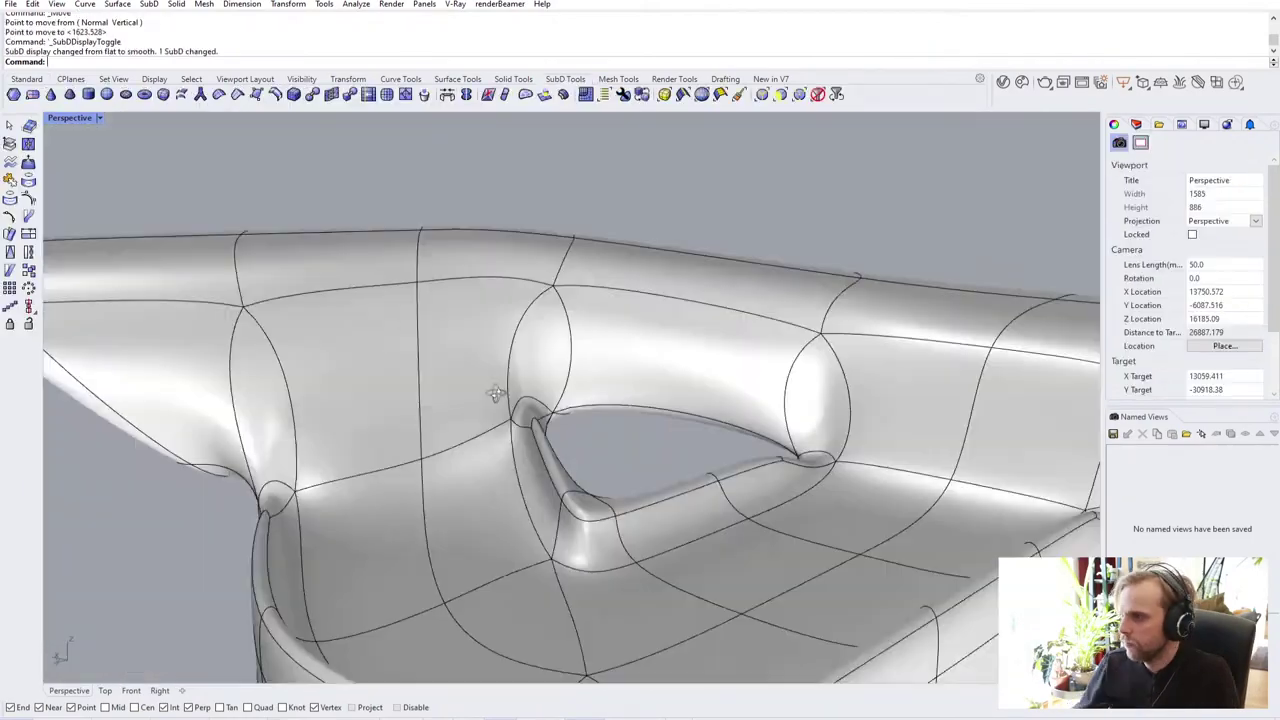
Step: Inset the two upper wall faces facing the terrace on either side of the triangular opening by 400
right_drag(491, 391, 509, 453)
scroll(706, 427, up, 2)
right_drag(717, 422, 515, 412)
key(Tab)
ctrl+shift+click(465, 380)
scroll(487, 406, up, 2)
right_drag(880, 370, 654, 426)
ctrl+shift+click(791, 386)
scroll(708, 456, down, 4)
text(inset)
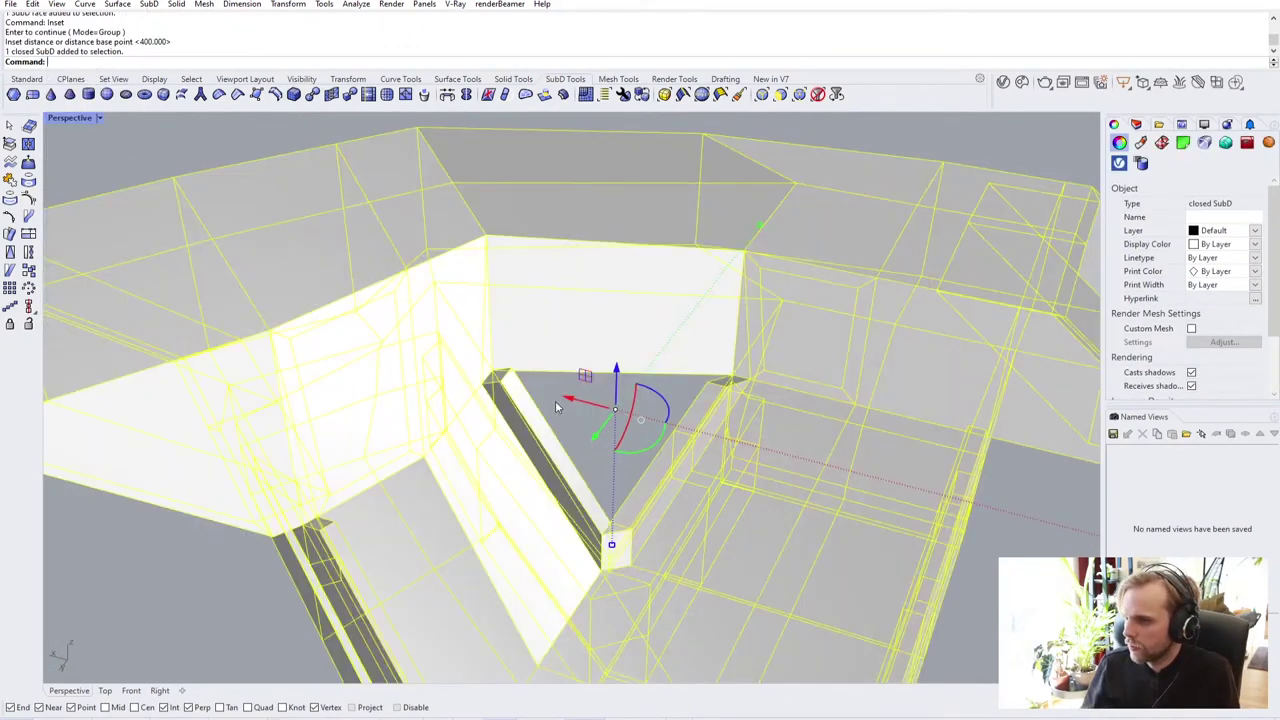
Step: Extrude the first inset wall face outward over the terrace as a projecting box
click(556, 407)
scroll(317, 434, up, 2)
right_drag(317, 434, 394, 384)
ctrl+shift+click(392, 383)
drag(380, 366, 384, 389)
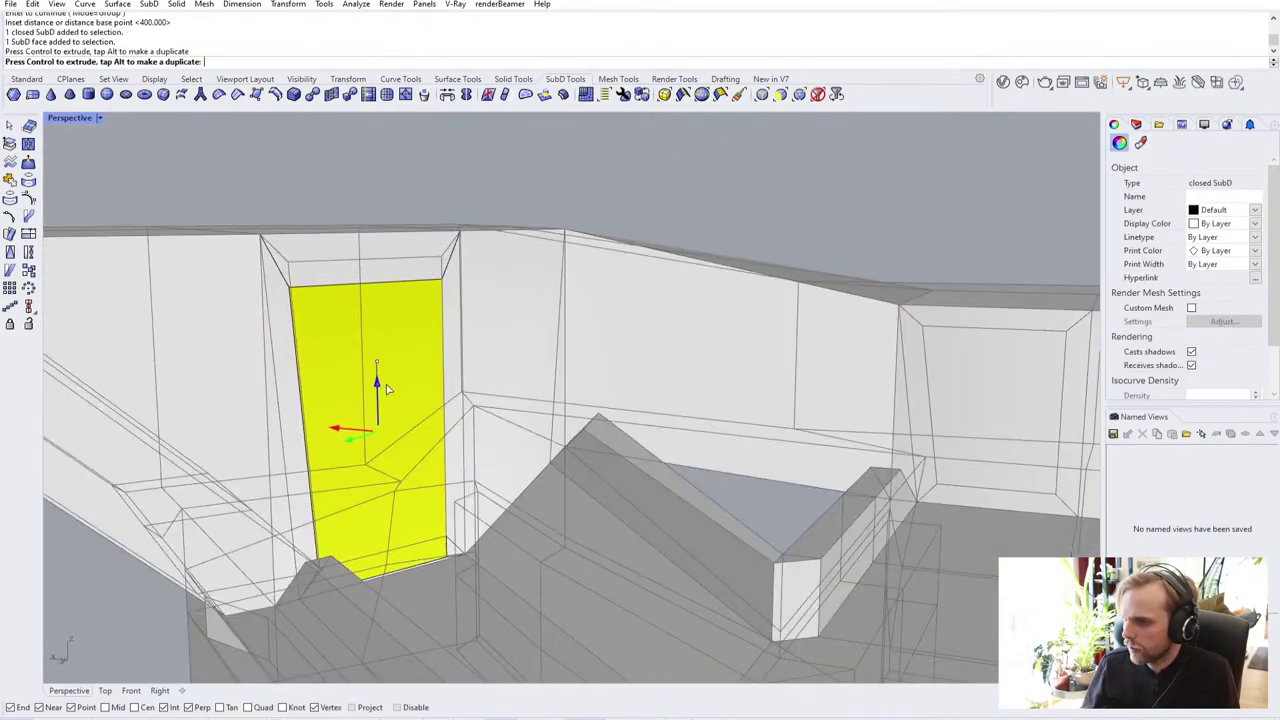
right_drag(690, 455, 750, 487)
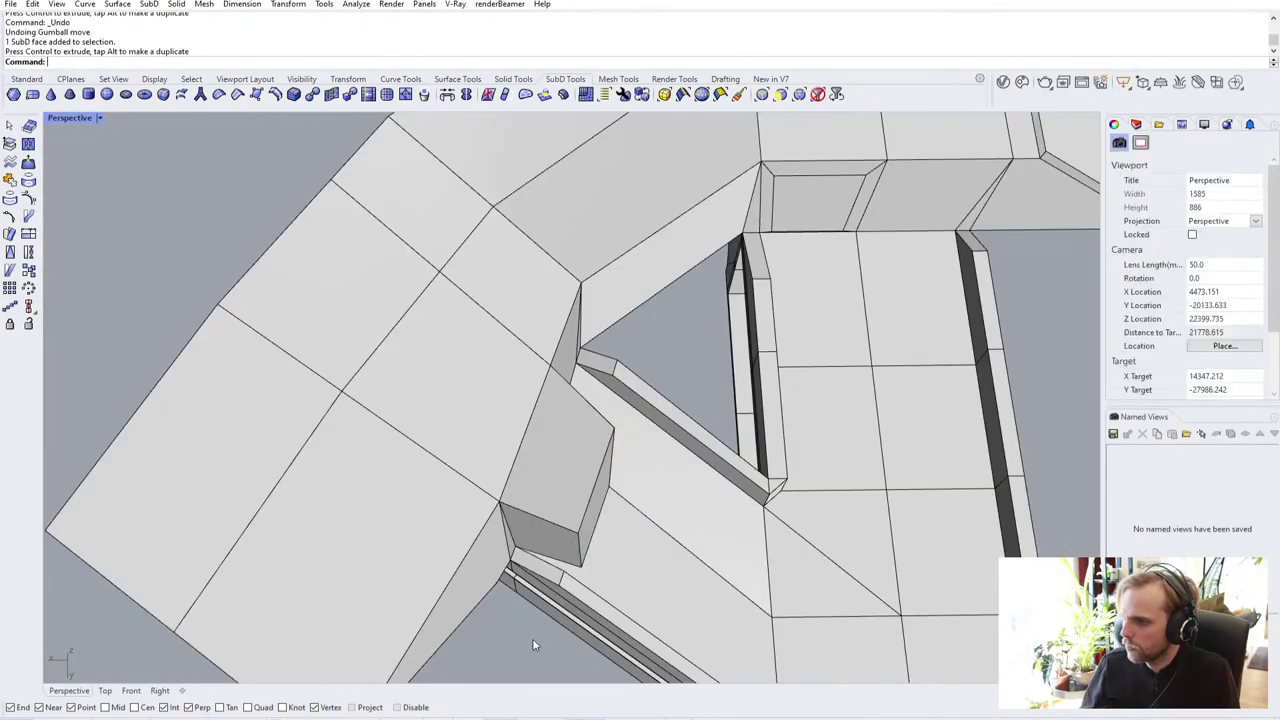
Step: Extrude the inset wall face on the other side of the triangular opening outward over the terrace
right_drag(533, 645, 250, 436)
key(Tab)
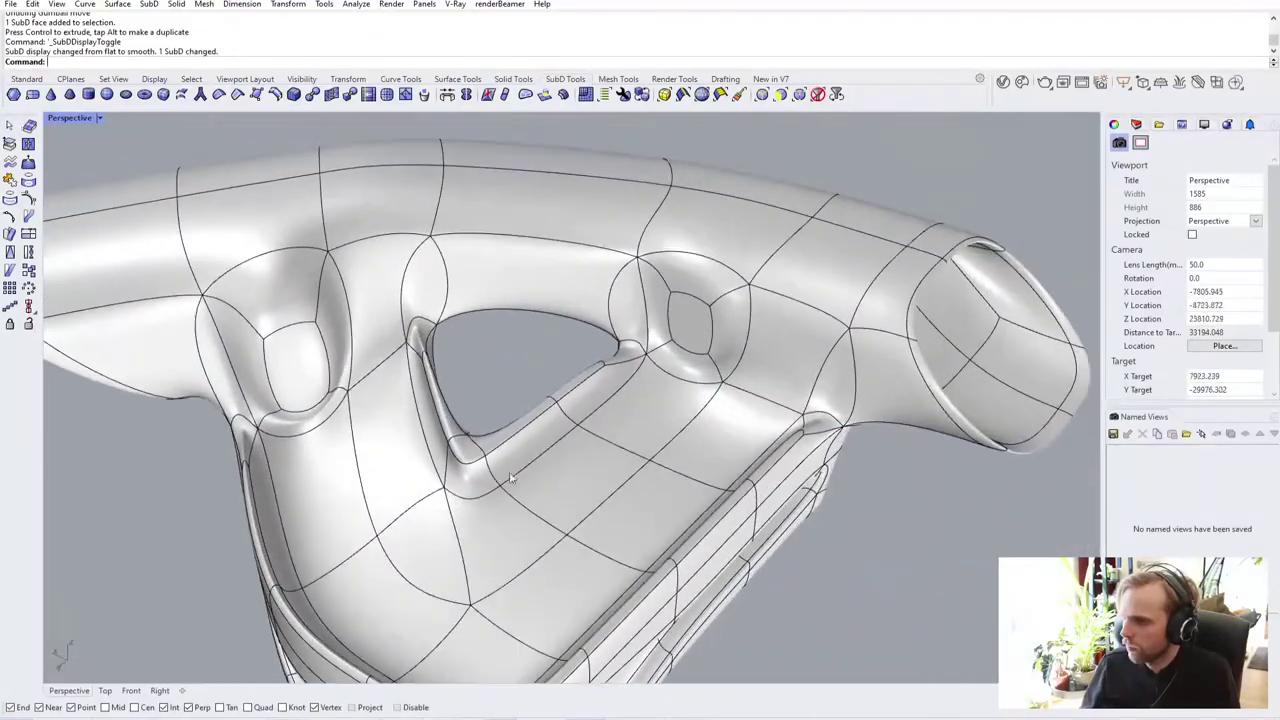
scroll(640, 398, down, 4)
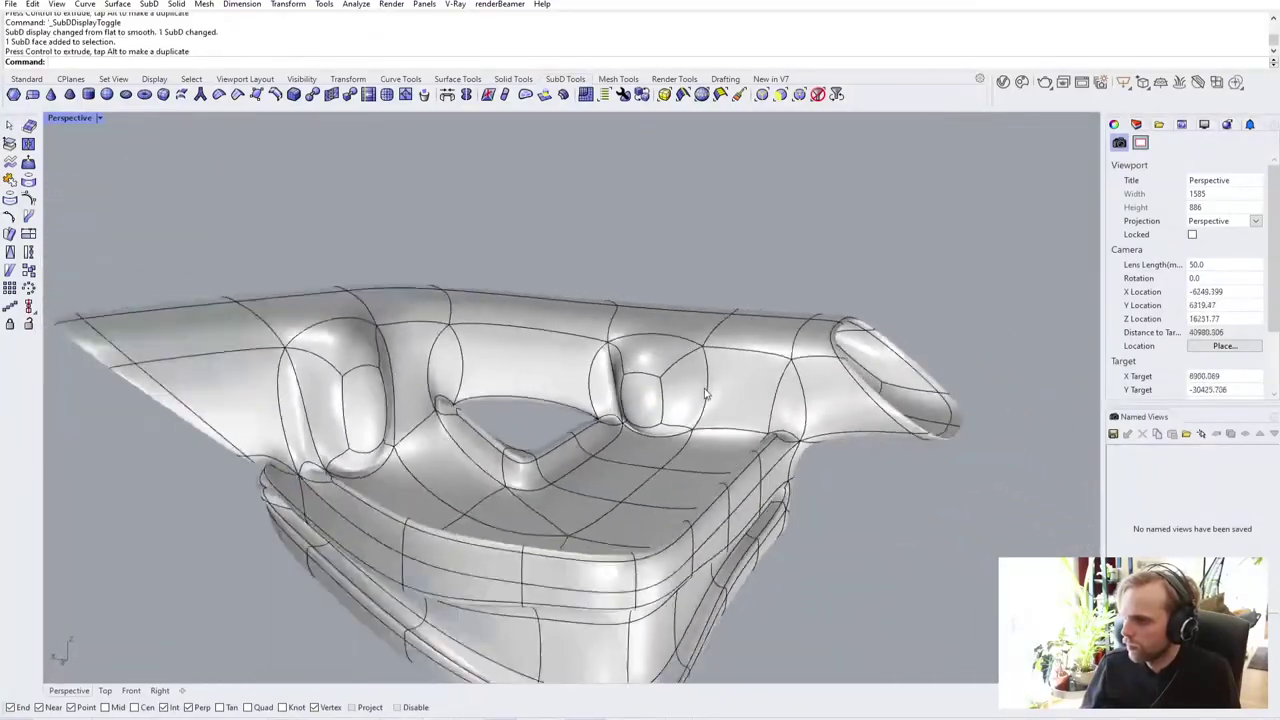
right_drag(540, 396, 646, 451)
Step: Delete the front faces of both projecting wall boxes to leave window openings
key(Tab)
scroll(766, 405, up, 4)
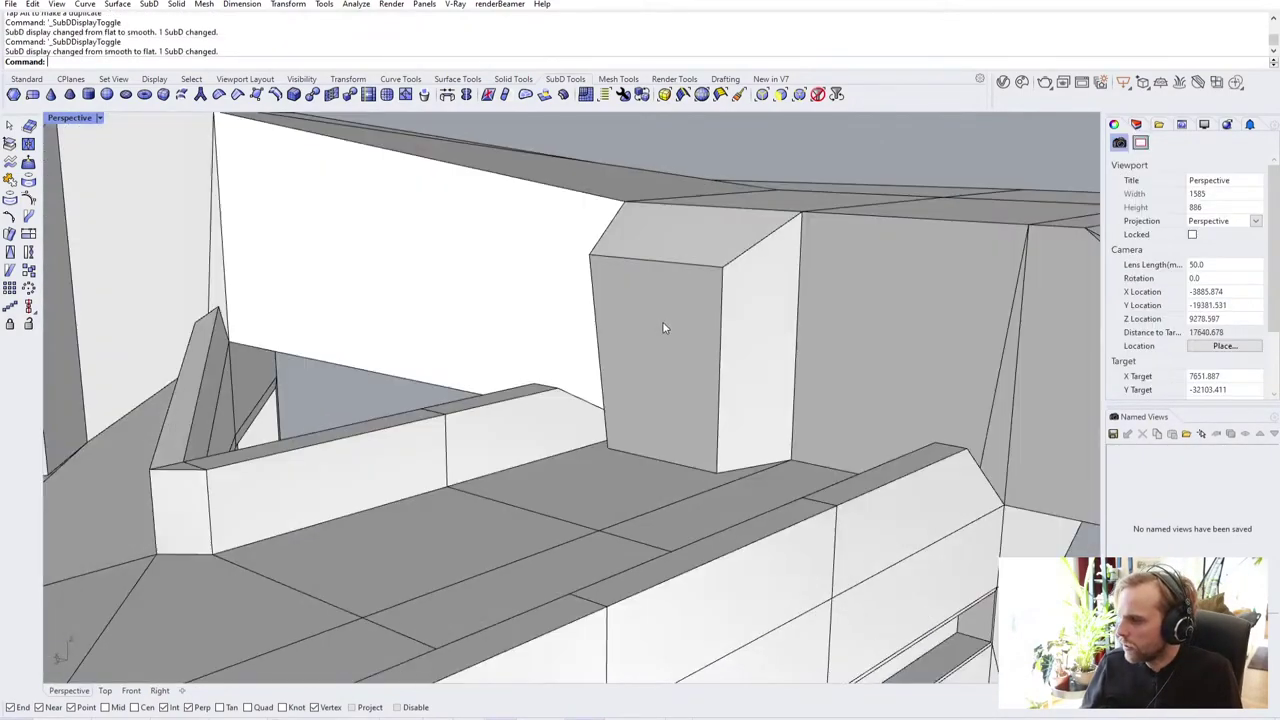
key(Delete)
key(Tab)
right_drag(757, 349, 452, 500)
scroll(609, 381, down, 3)
scroll(609, 381, down, 2)
scroll(440, 358, down, 4)
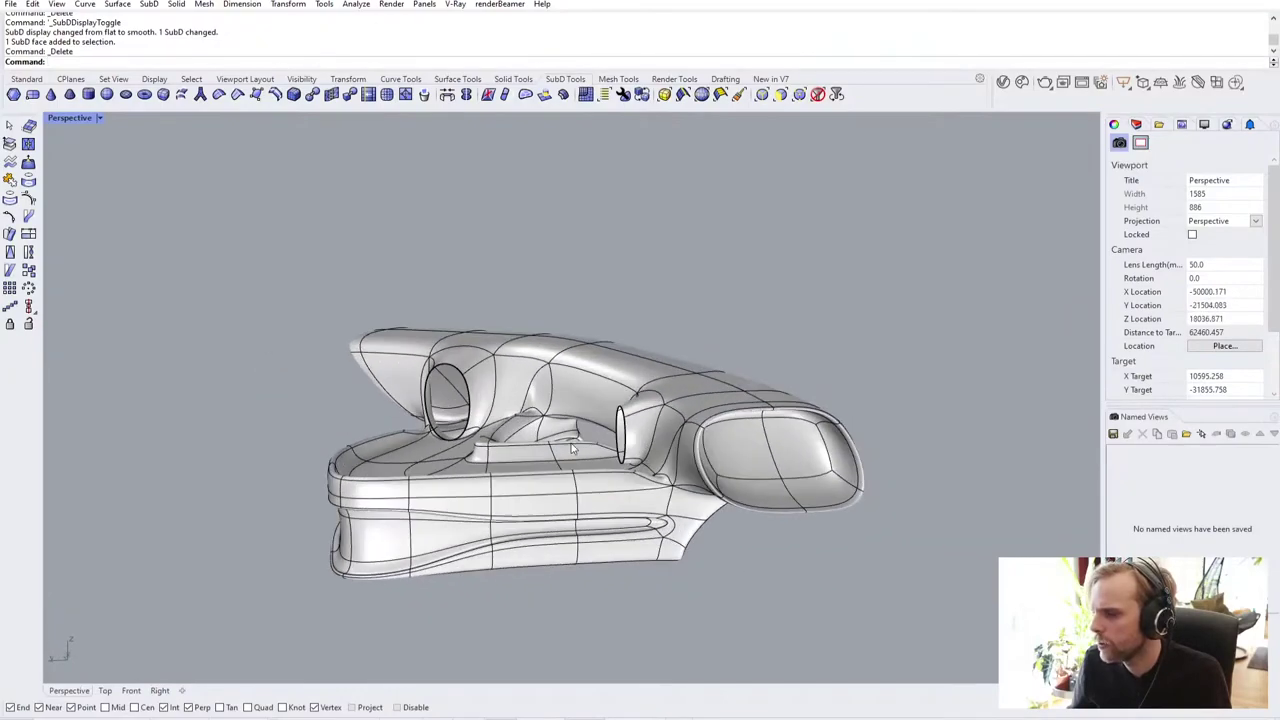
Step: Delete the recessed back faces of the band along the lower level's inner side and inner corner
scroll(448, 402, up, 6)
right_drag(452, 414, 356, 488)
right_drag(467, 479, 845, 537)
shift+right_drag(635, 496, 62, 432)
scroll(474, 448, up, 10)
right_drag(474, 448, 359, 443)
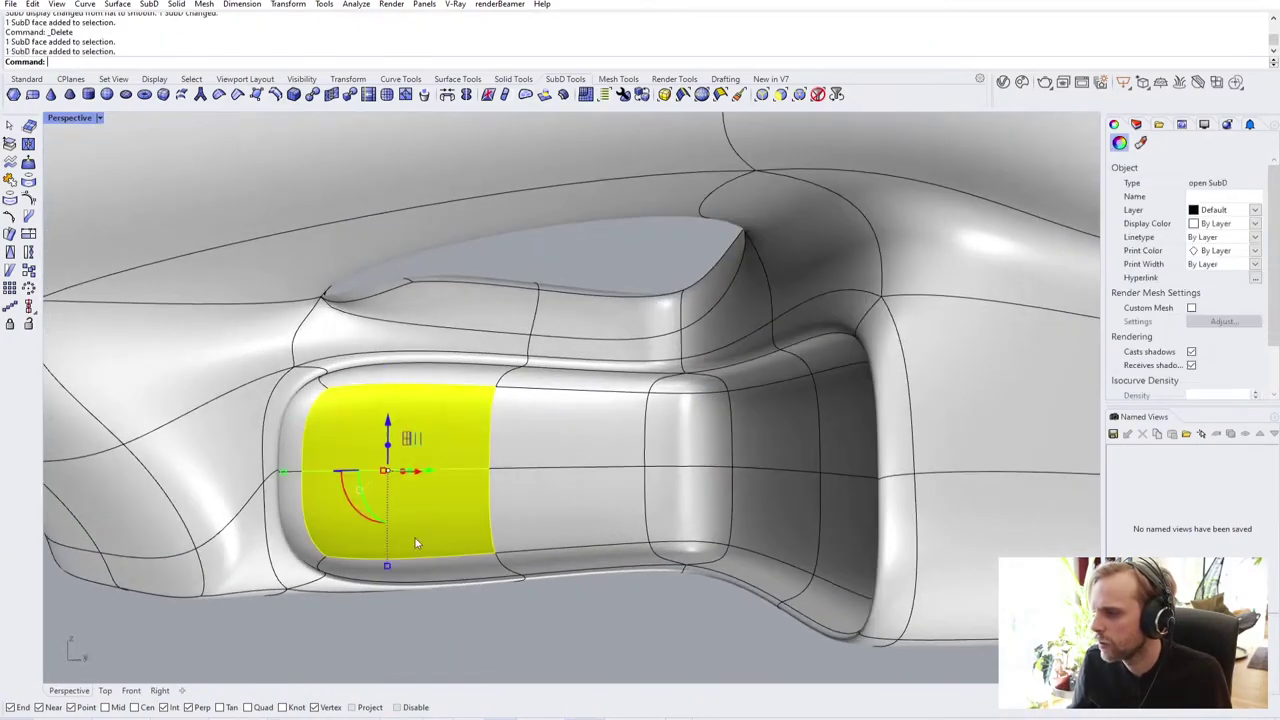
ctrl+shift+click(567, 494)
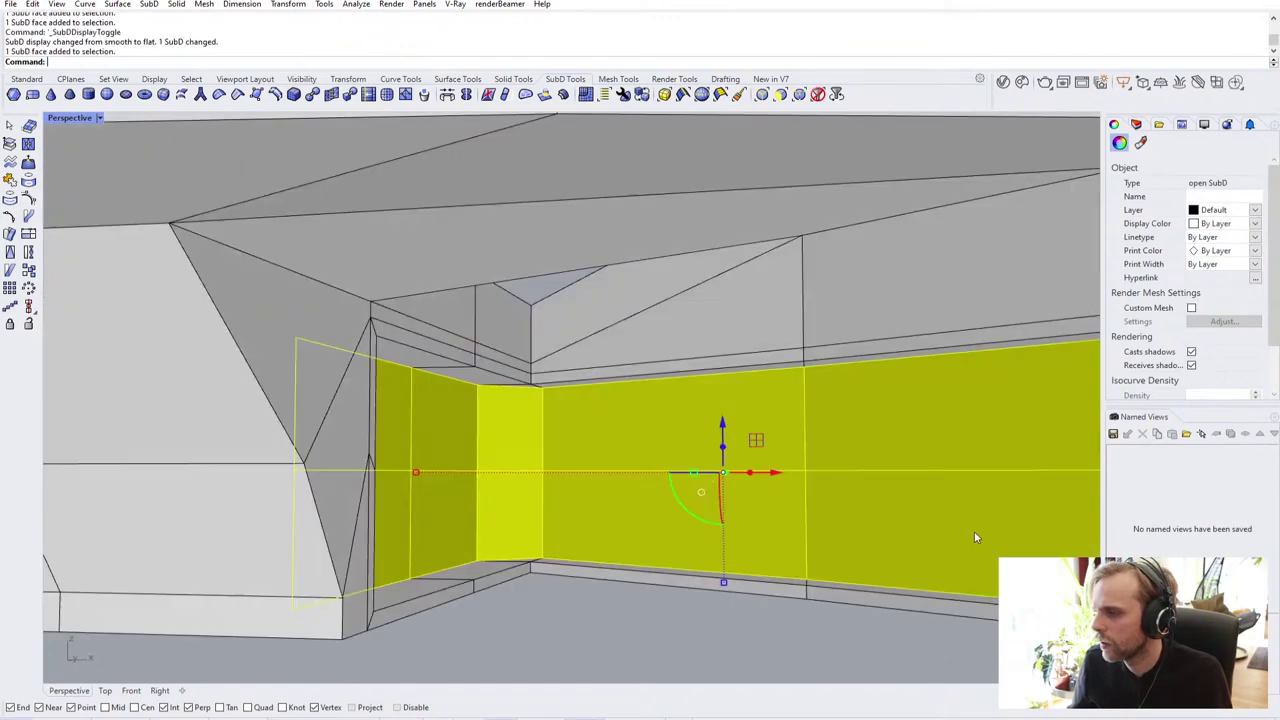
right_drag(977, 536, 403, 460)
key(Delete)
key(Tab)
key(Tab)
Step: Delete the recessed band faces running around the lower level's outer sides and flared corner
ctrl+shift+click(430, 451)
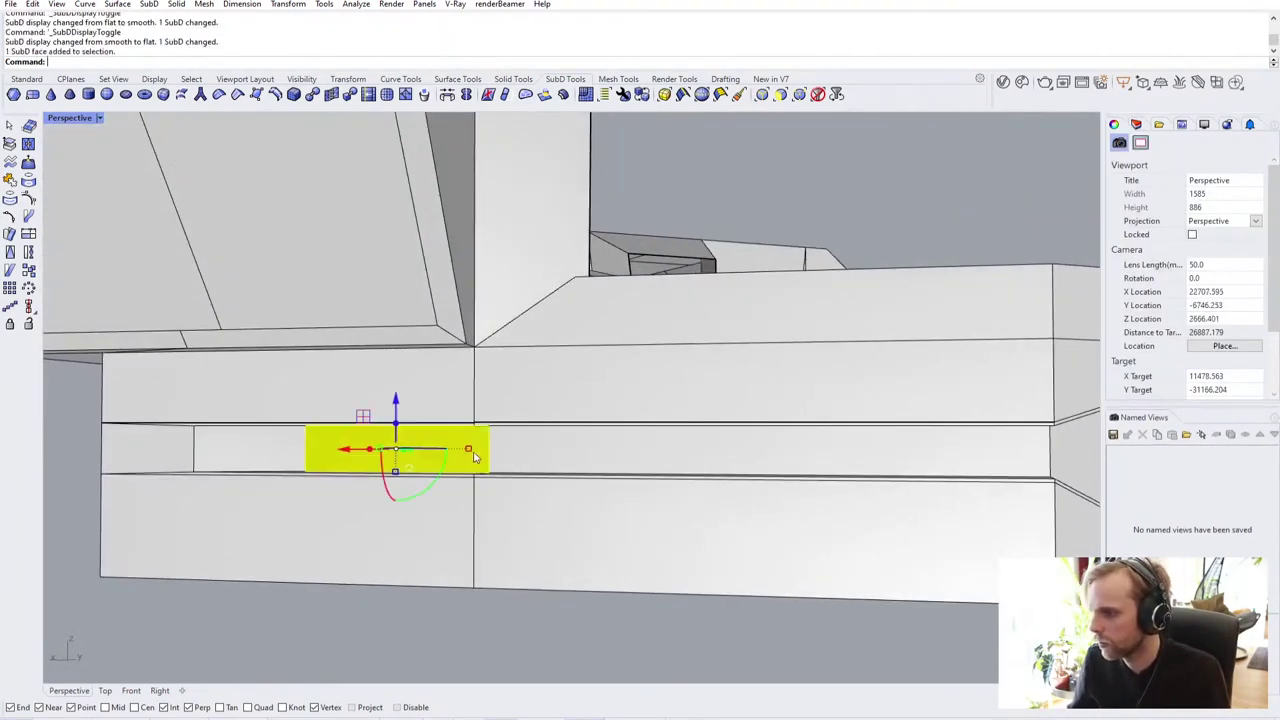
scroll(852, 486, down, 5)
right_drag(852, 486, 449, 463)
ctrl+shift+click(449, 463)
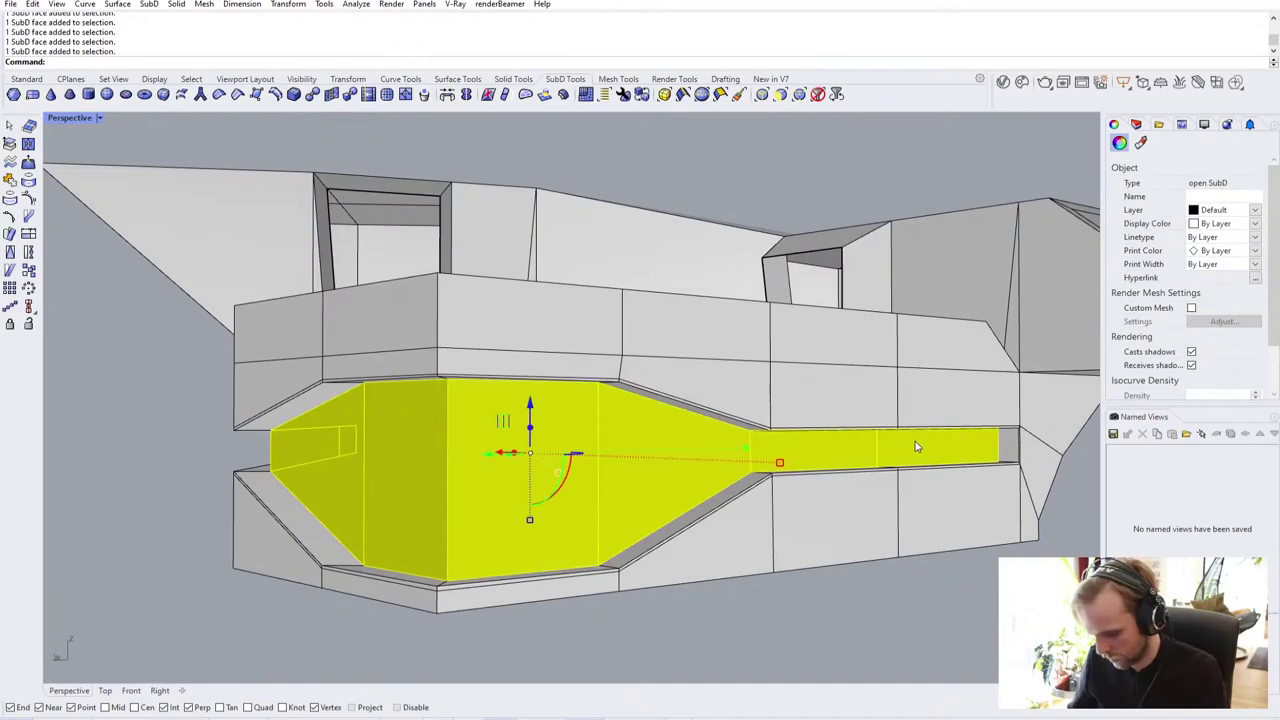
key(Delete)
Step: Delete the recessed end faces of both upper arms to open their ends
scroll(915, 446, down, 5)
right_drag(915, 446, 614, 471)
scroll(834, 474, down, 2)
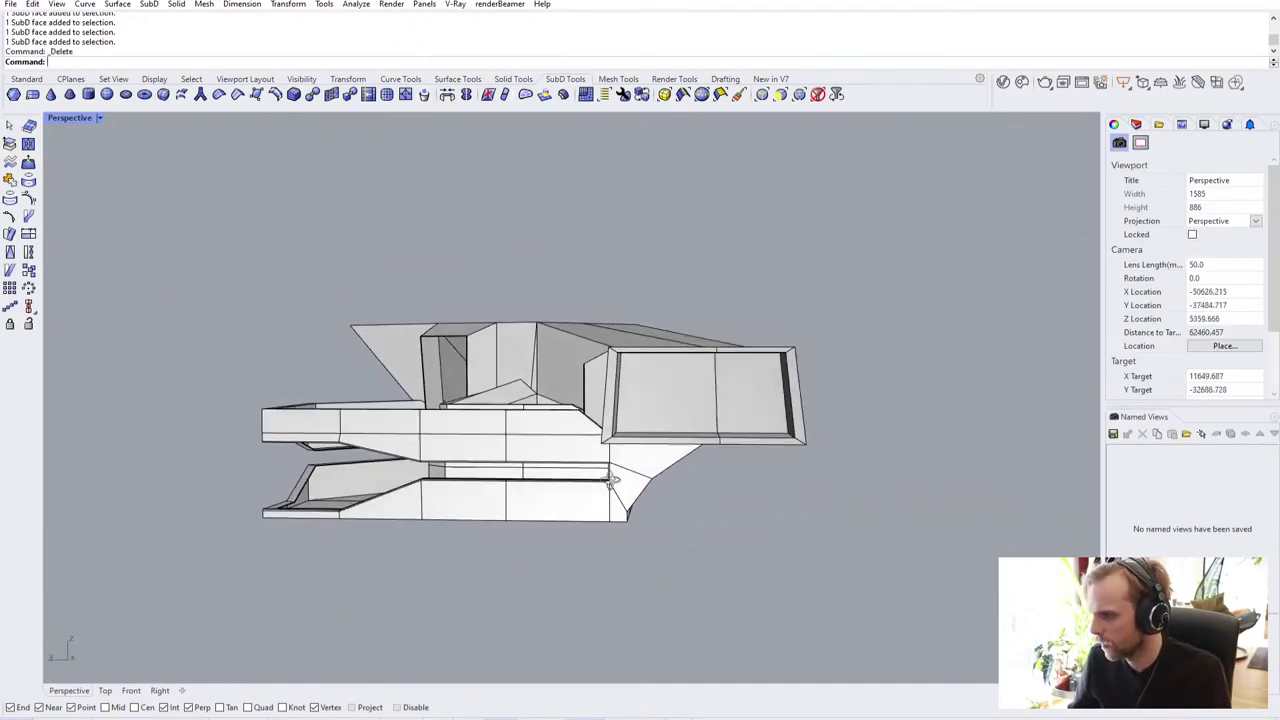
scroll(660, 425, up, 4)
key(Delete)
scroll(840, 430, down, 4)
right_drag(840, 430, 705, 433)
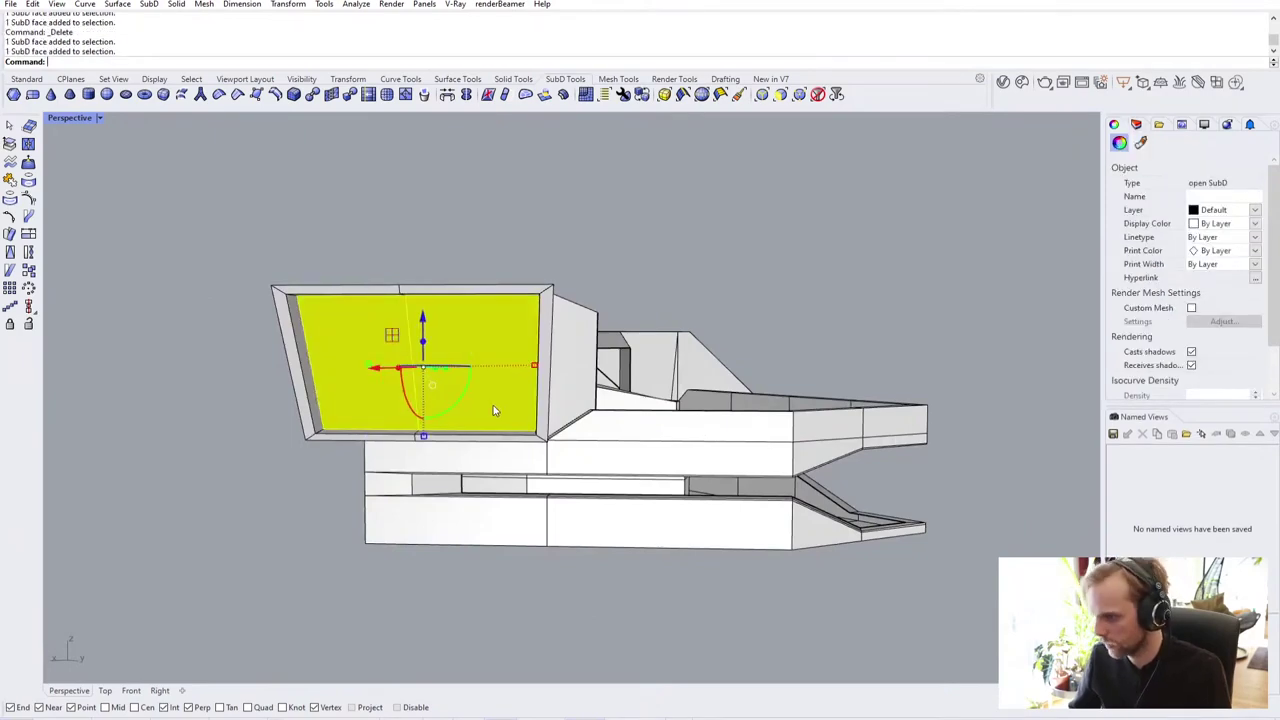
right_drag(602, 459, 754, 494)
Step: Offset the open SubD in smooth display by a distance of 200 with Solid set to No
key(Tab)
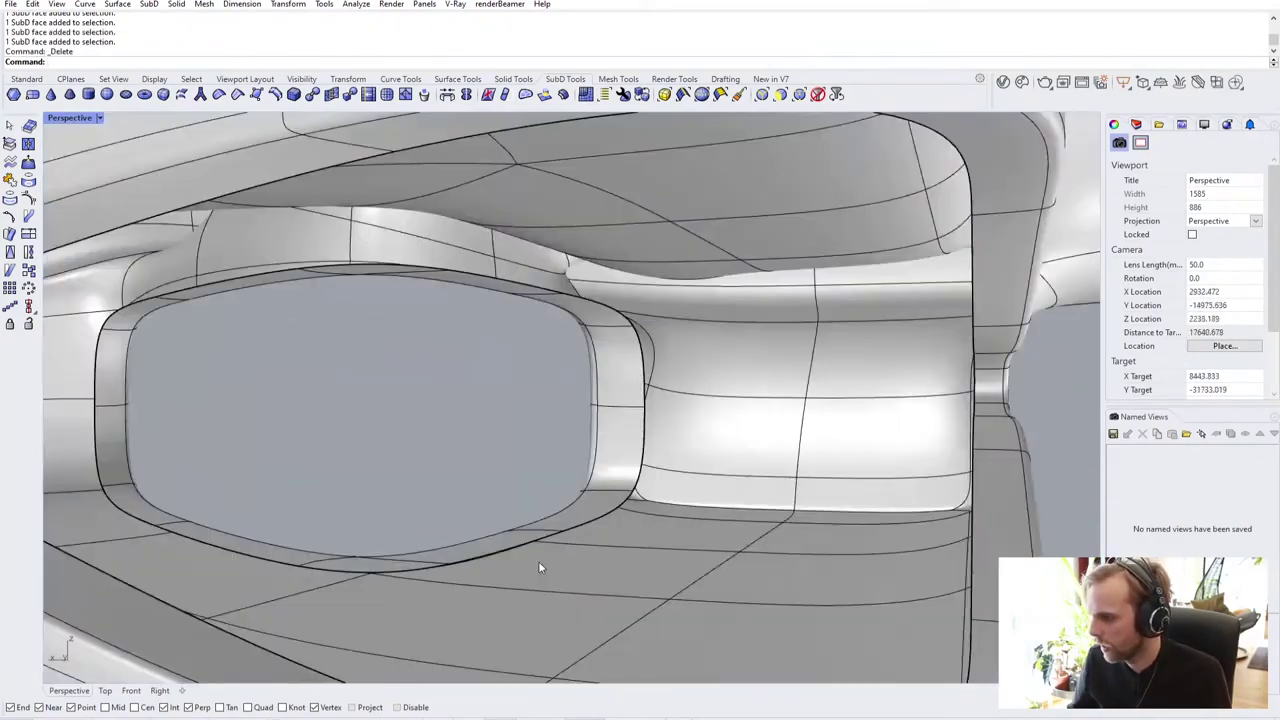
mouse_move(538, 561)
right_down()
mouse_move(509, 551)
mouse_move(549, 550)
right_up()
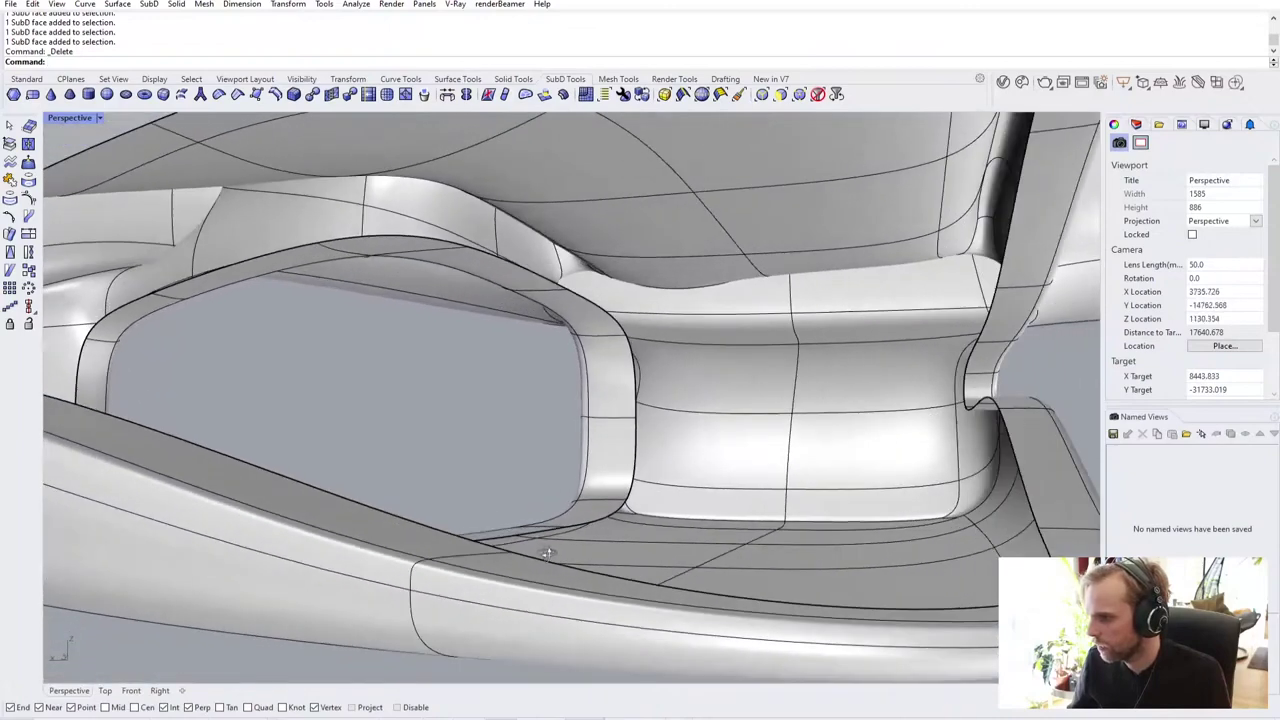
click(527, 469)
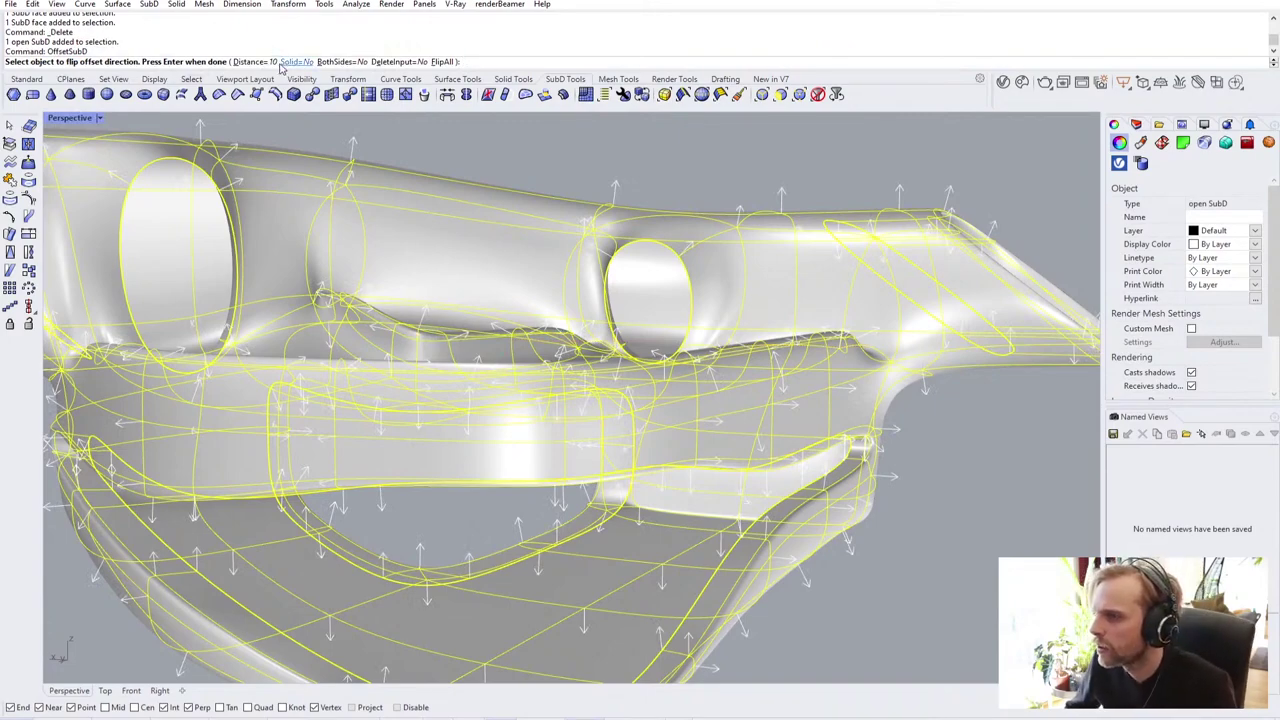
scroll(430, 310, down, 6)
mouse_move(443, 371)
right_down()
mouse_move(557, 372)
mouse_move(480, 420)
mouse_move(409, 437)
mouse_move(452, 395)
mouse_move(430, 385)
right_up()
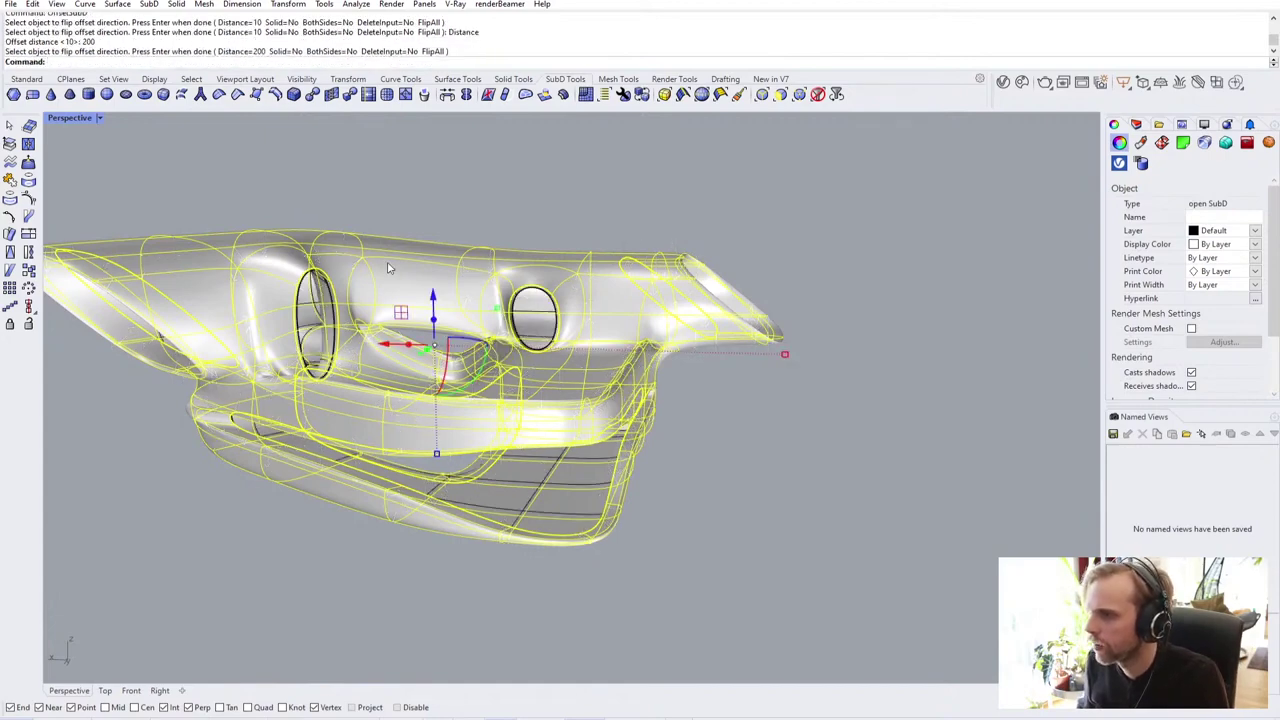
Step: Examine the window openings, lower band and arm ends of the SubD closely in smooth and flat display
key(Escape)
right_drag(398, 246, 514, 328)
scroll(567, 398, up, 8)
right_drag(567, 398, 531, 437)
scroll(545, 456, up, 8)
key(Tab)
scroll(590, 457, down, 2)
scroll(602, 463, down, 6)
scroll(573, 427, down, 4)
scroll(533, 437, up, 4)
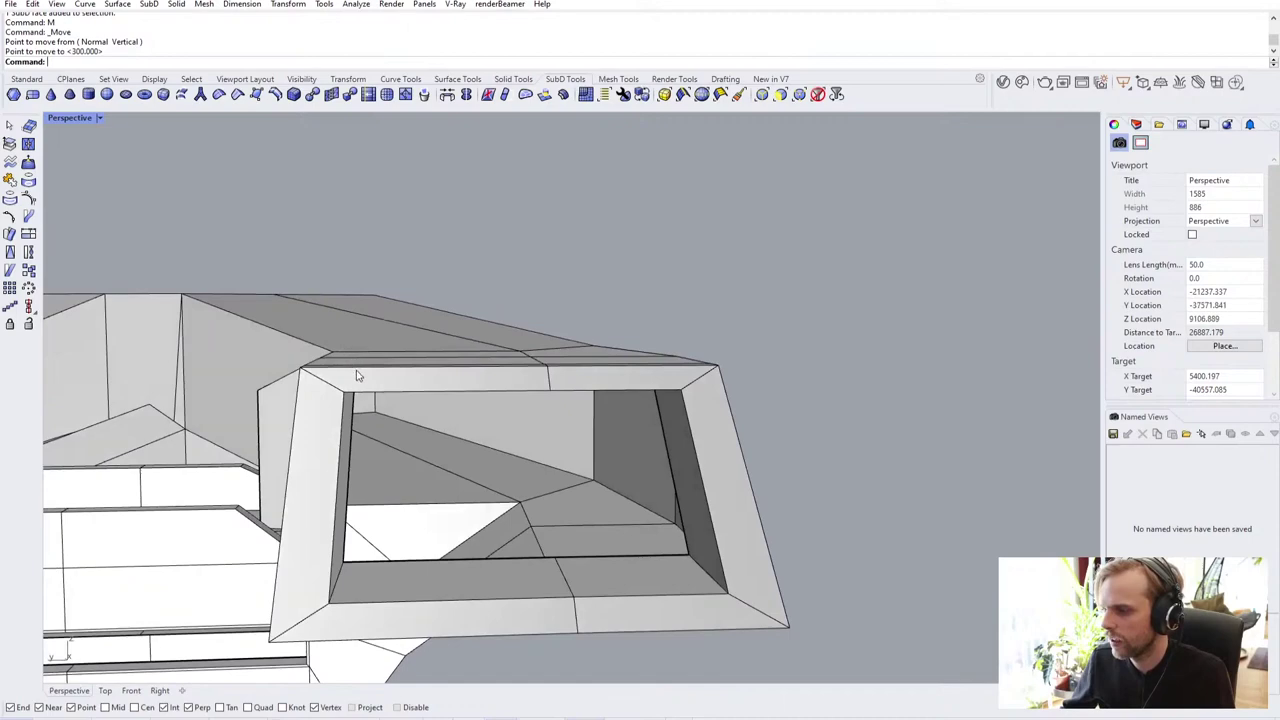
Step: Select the two upper inner faces along the mouth of the open arm end and move them from their corner
right_drag(357, 371, 456, 474)
key(Tab)
key(Tab)
scroll(456, 474, down, 2)
shift+right_drag(319, 512, 431, 362)
scroll(670, 478, down, 4)
scroll(597, 400, up, 4)
scroll(313, 253, up, 4)
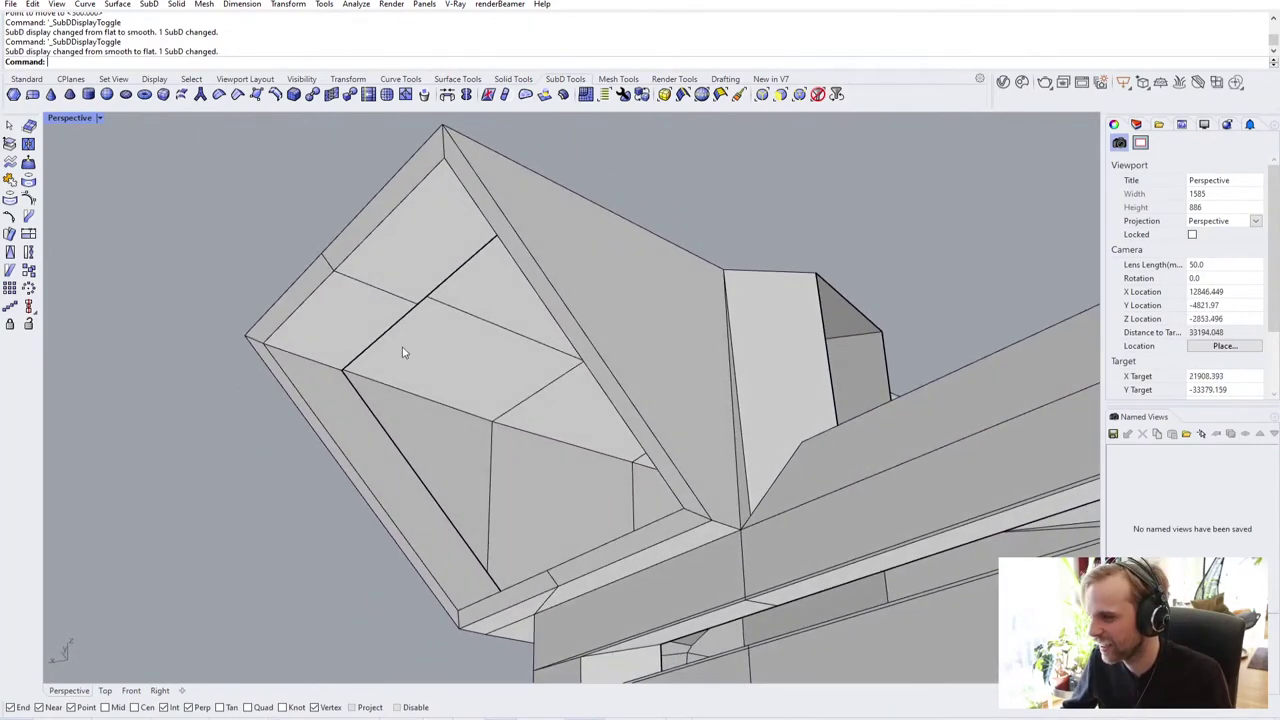
ctrl+shift+click(410, 246)
right_drag(410, 246, 443, 263)
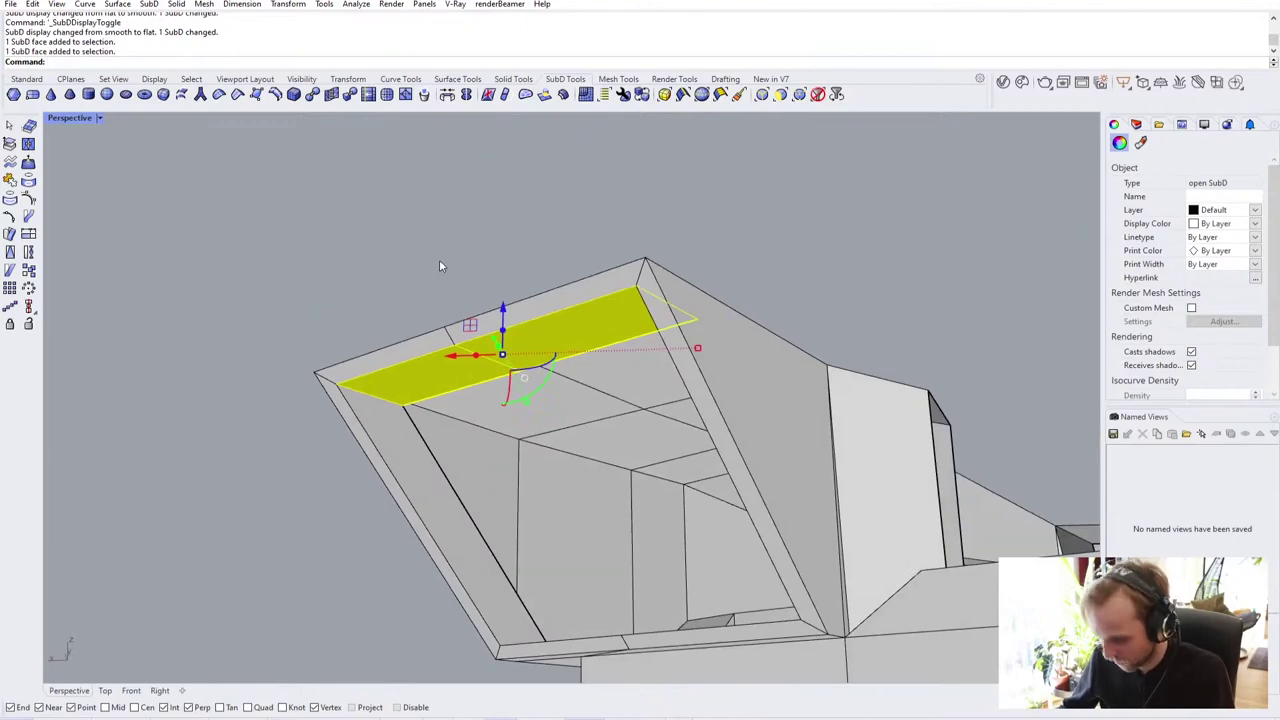
text(M)
key(Return)
click(337, 384)
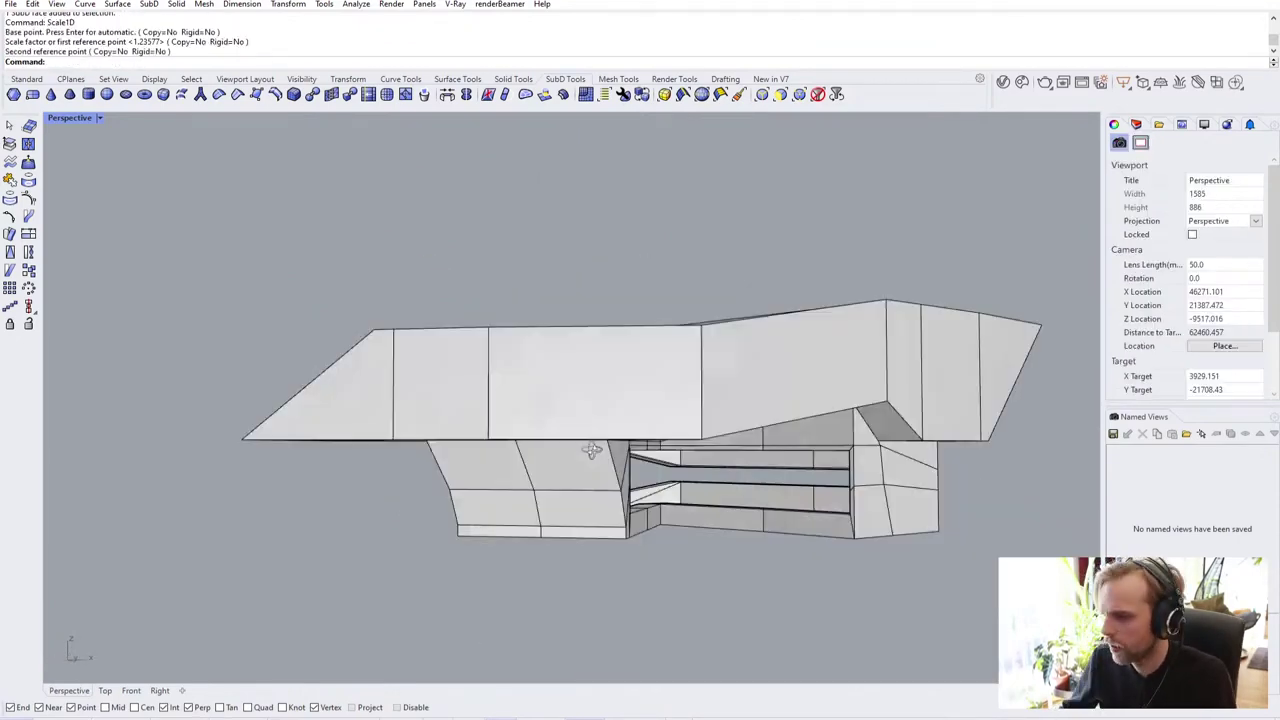
Step: Offset the SubD by 200 with Solid and DeleteInput set to Yes and BothSides set to No
right_drag(591, 449, 519, 409)
click(519, 413)
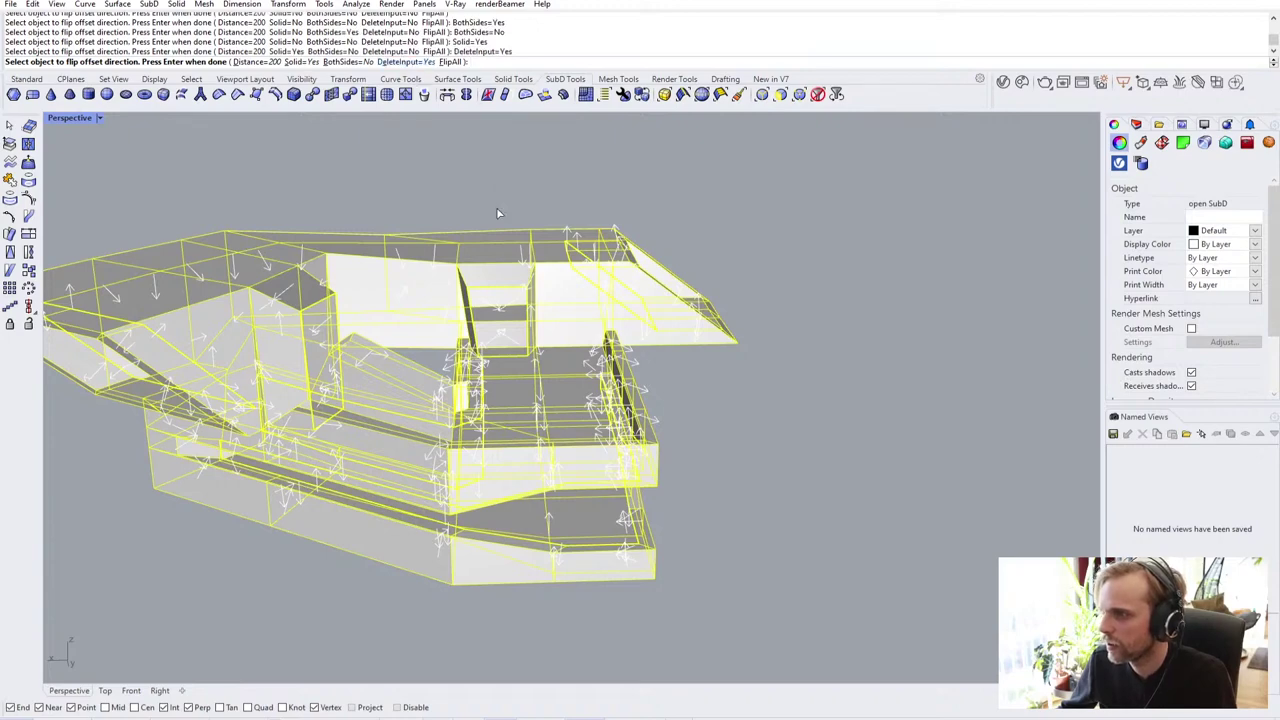
key(Return)
Step: Examine the thickened shell in smooth display, checking its window openings, interior surfaces, terrace band and opening edges
right_drag(486, 196, 576, 306)
key(Tab)
right_drag(698, 347, 590, 352)
scroll(620, 352, down, 5)
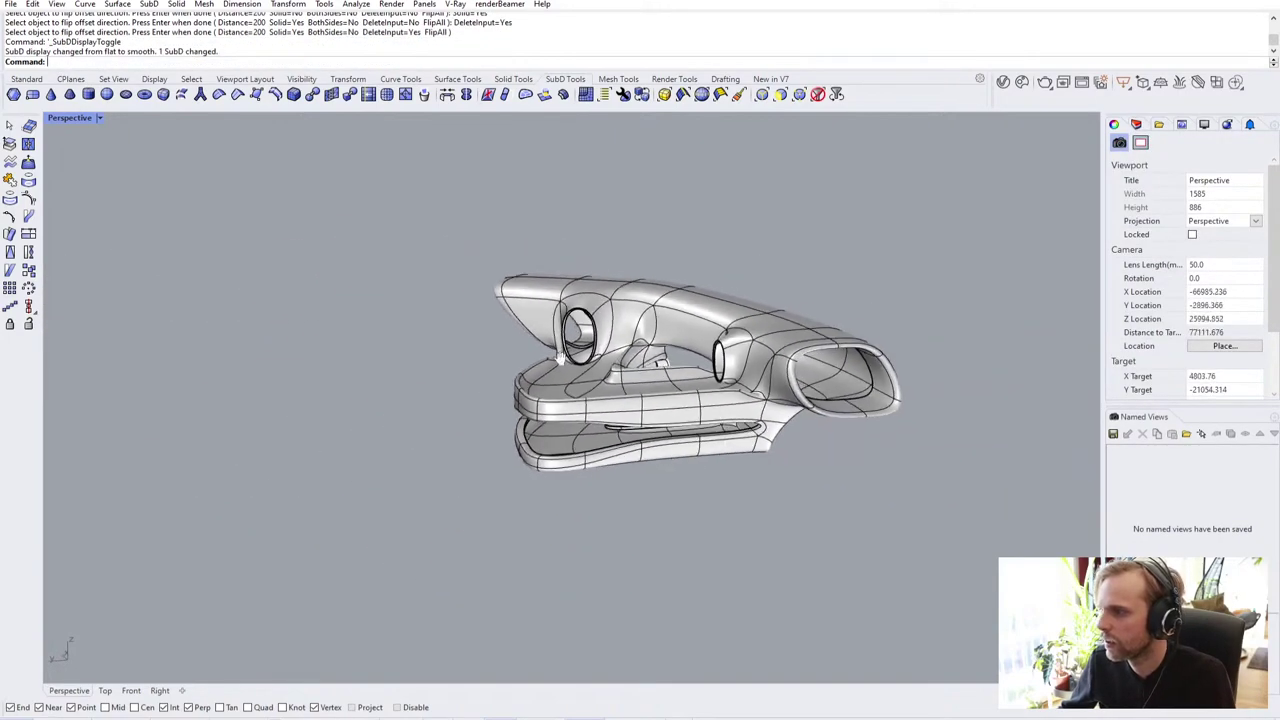
scroll(850, 354, up, 5)
right_drag(800, 360, 335, 480)
scroll(308, 502, up, 10)
scroll(308, 502, down, 5)
scroll(618, 491, up, 3)
scroll(617, 492, up, 6)
scroll(476, 424, up, 2)
scroll(547, 483, down, 8)
scroll(549, 523, down, 6)
scroll(317, 309, up, 12)
right_drag(330, 325, 406, 371)
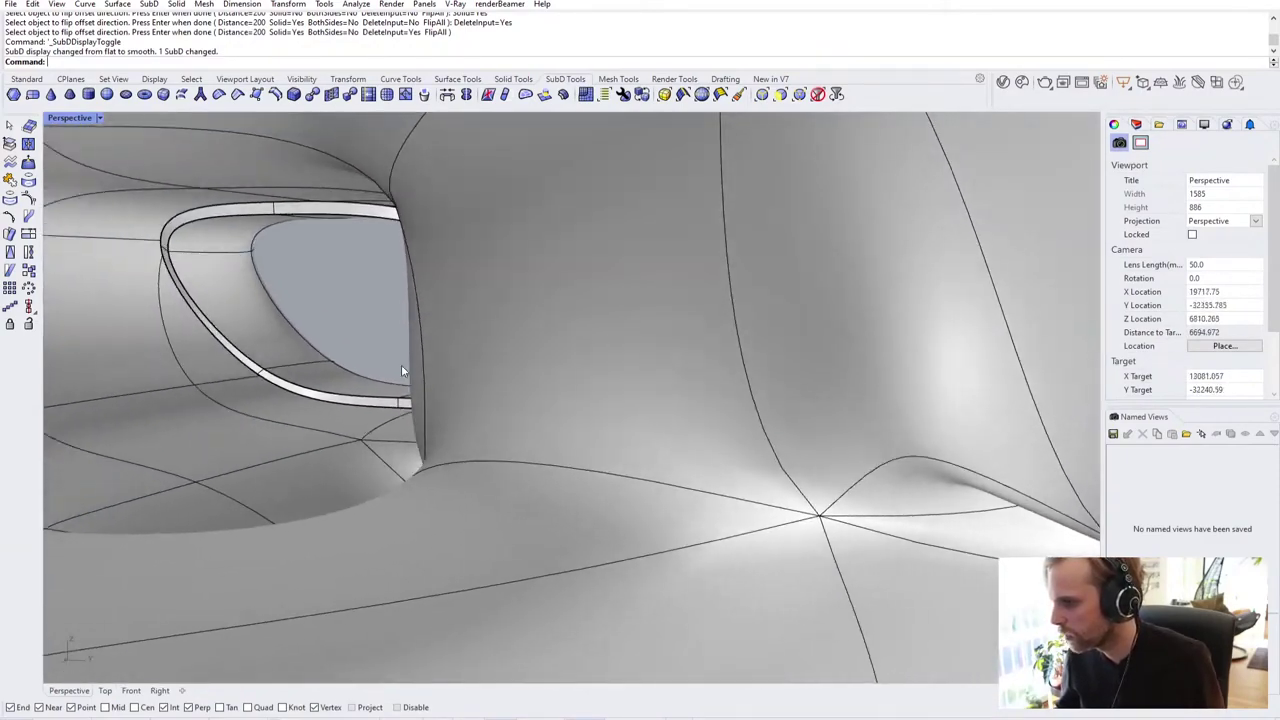
scroll(402, 377, down, 10)
right_drag(490, 444, 414, 437)
scroll(448, 430, up, 6)
scroll(414, 435, down, 6)
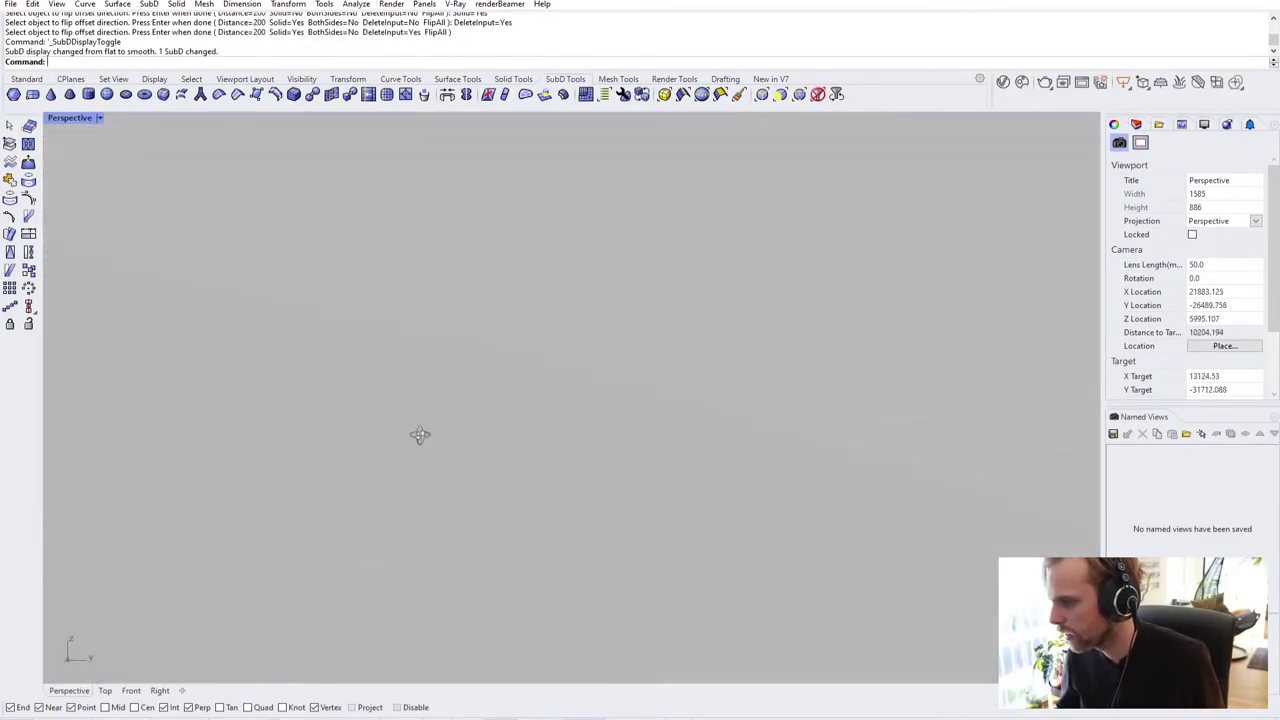
scroll(243, 429, up, 8)
scroll(243, 429, down, 10)
right_drag(243, 429, 646, 374)
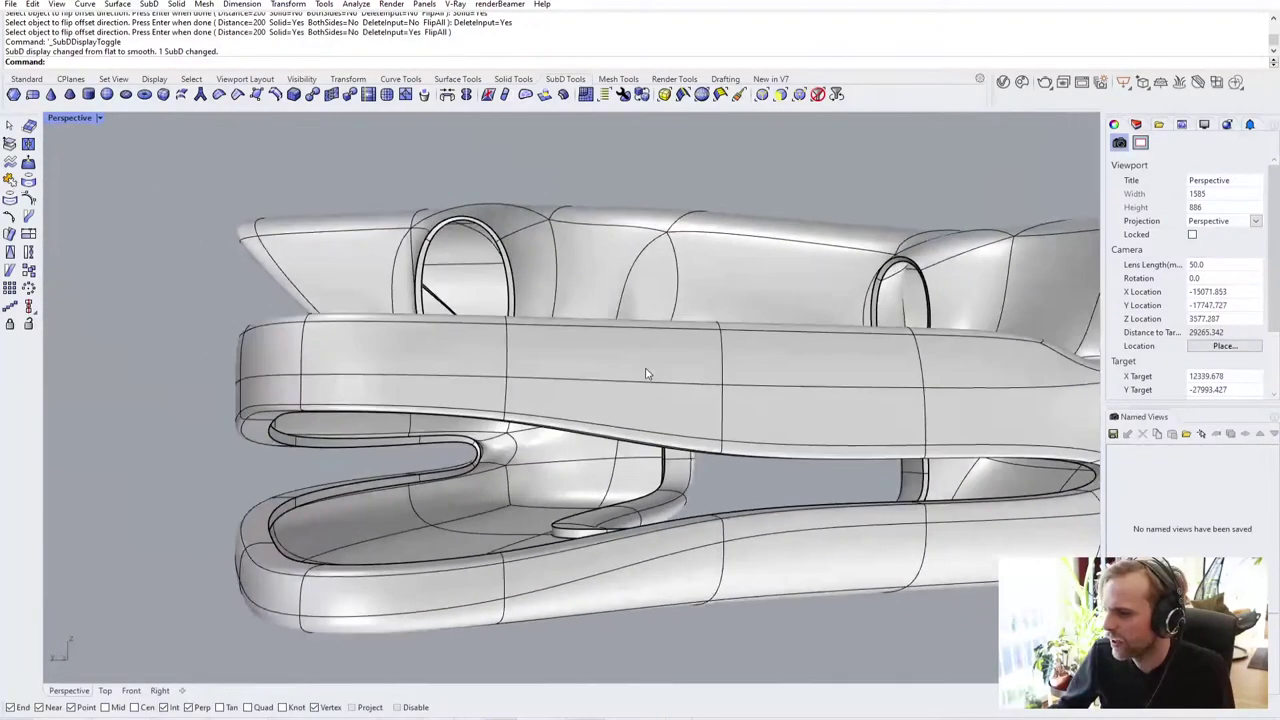
Step: Undo the solid offset and return the SubD to flat display
key(ctrl+z)
click(120, 491)
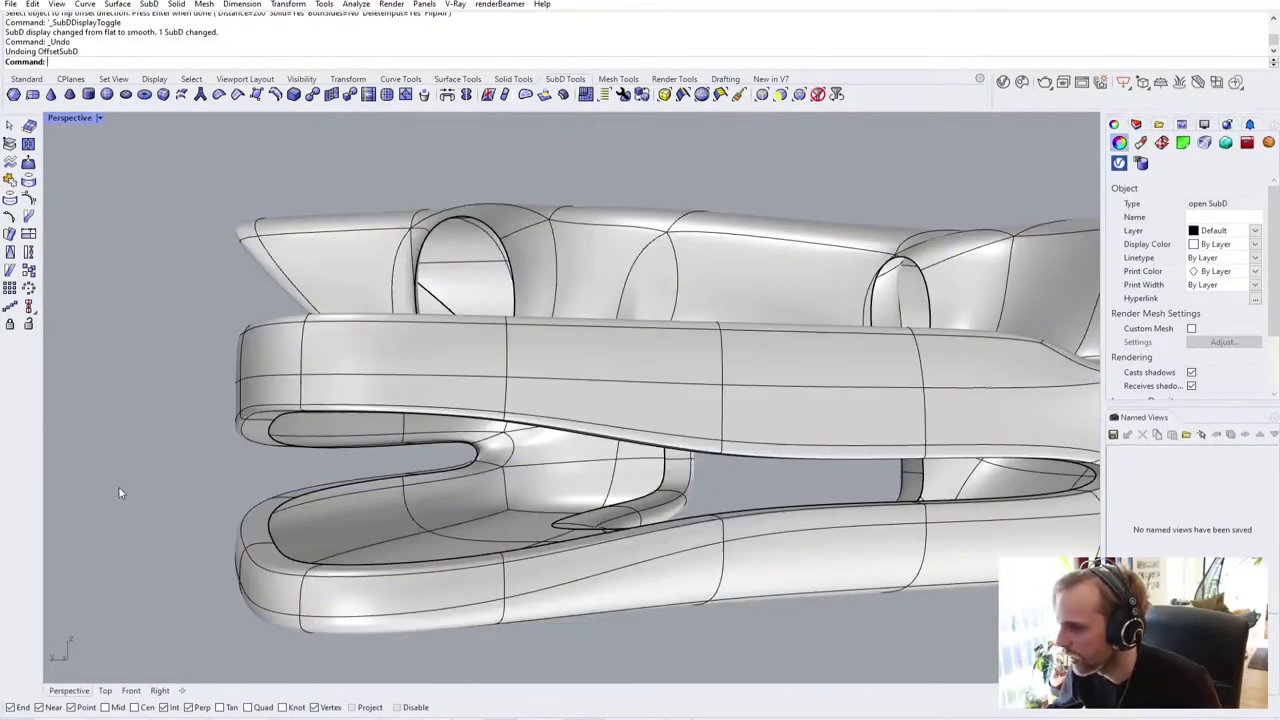
scroll(375, 435, down, 8)
right_drag(800, 415, 526, 360)
key(Tab)
Step: Offset the whole SubD in flat display by 200 with Solid set to Yes and inspect the flared corner
scroll(450, 400, up, 5)
right_drag(400, 437, 282, 443)
scroll(486, 471, down, 5)
right_drag(486, 471, 523, 446)
scroll(434, 463, up, 3)
ctrl+shift+click(434, 463)
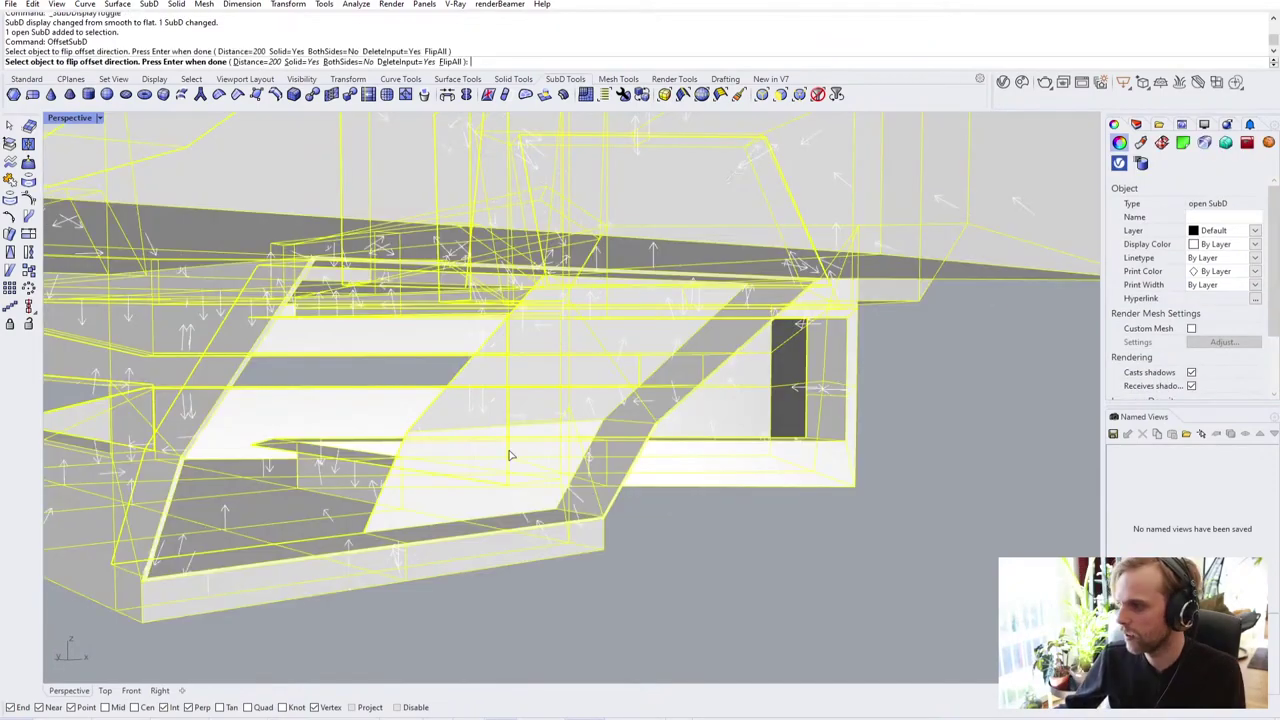
key(Return)
right_drag(743, 563, 551, 494)
key(Tab)
scroll(489, 440, up, 4)
Step: Undo the offset and step back past the inset of the lower level's flared corner faces
key(ctrl+z)
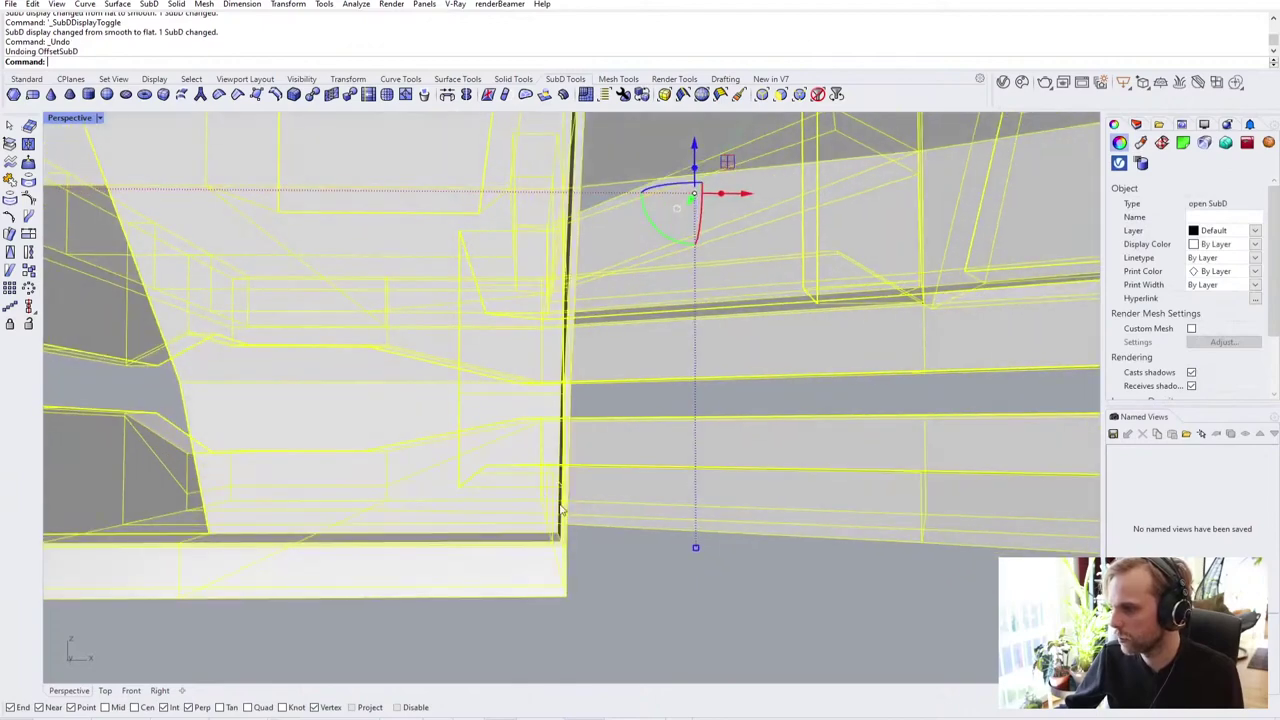
click(657, 624)
scroll(680, 590, down, 4)
right_drag(681, 590, 626, 578)
scroll(216, 407, up, 2)
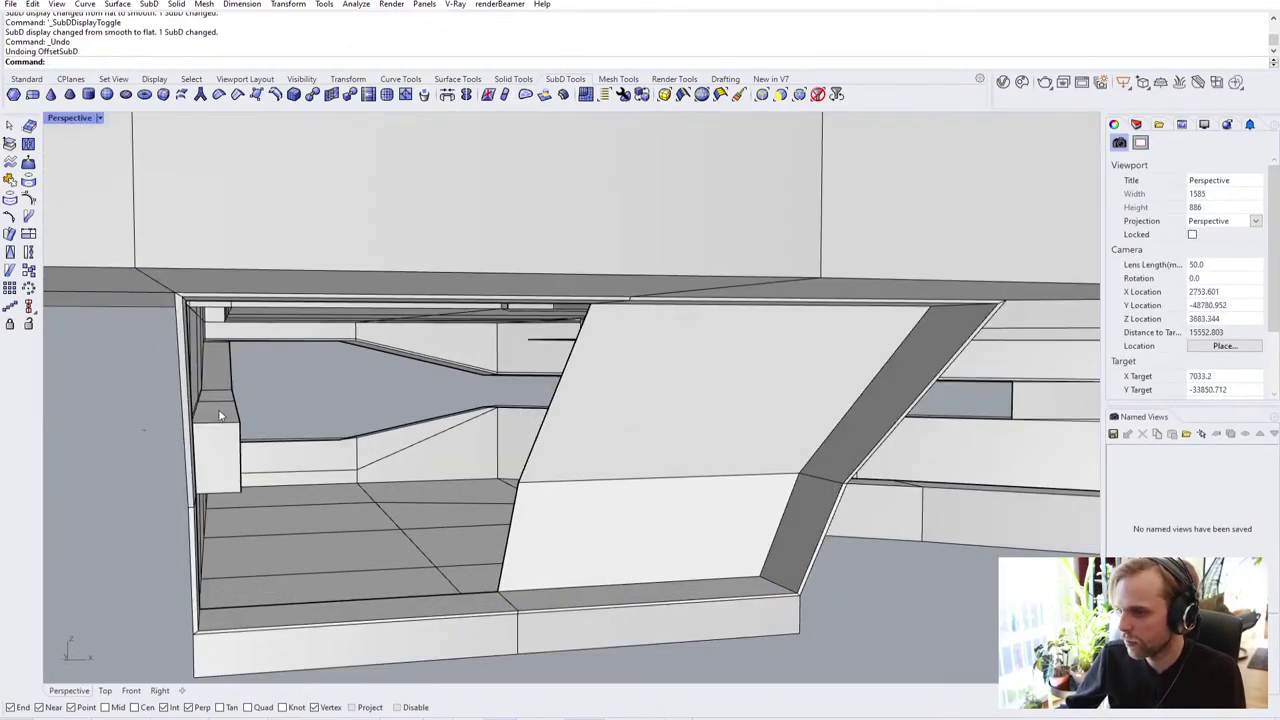
right_drag(216, 407, 110, 398)
scroll(150, 432, up, 2)
shift+right_drag(163, 438, 241, 439)
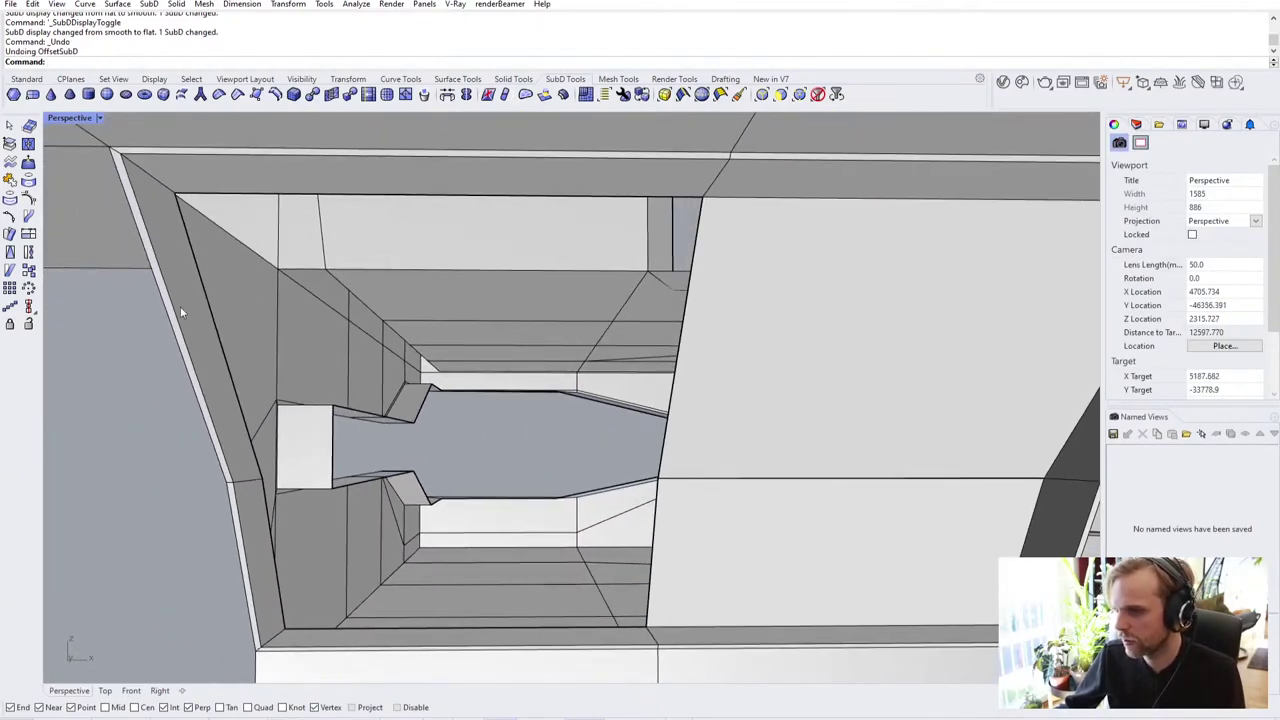
scroll(403, 450, down, 6)
key(ctrl+z)
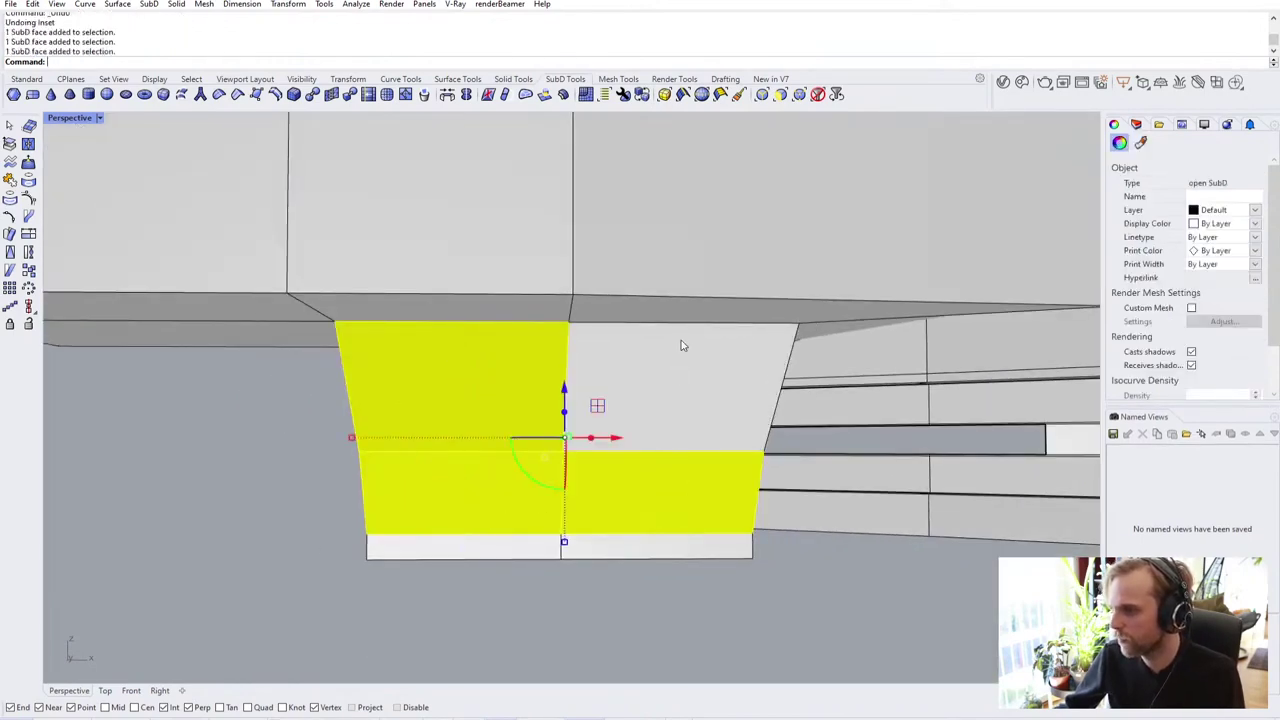
Step: Inset the four selected faces of the flared corner as a group by 400
right_drag(267, 561, 370, 543)
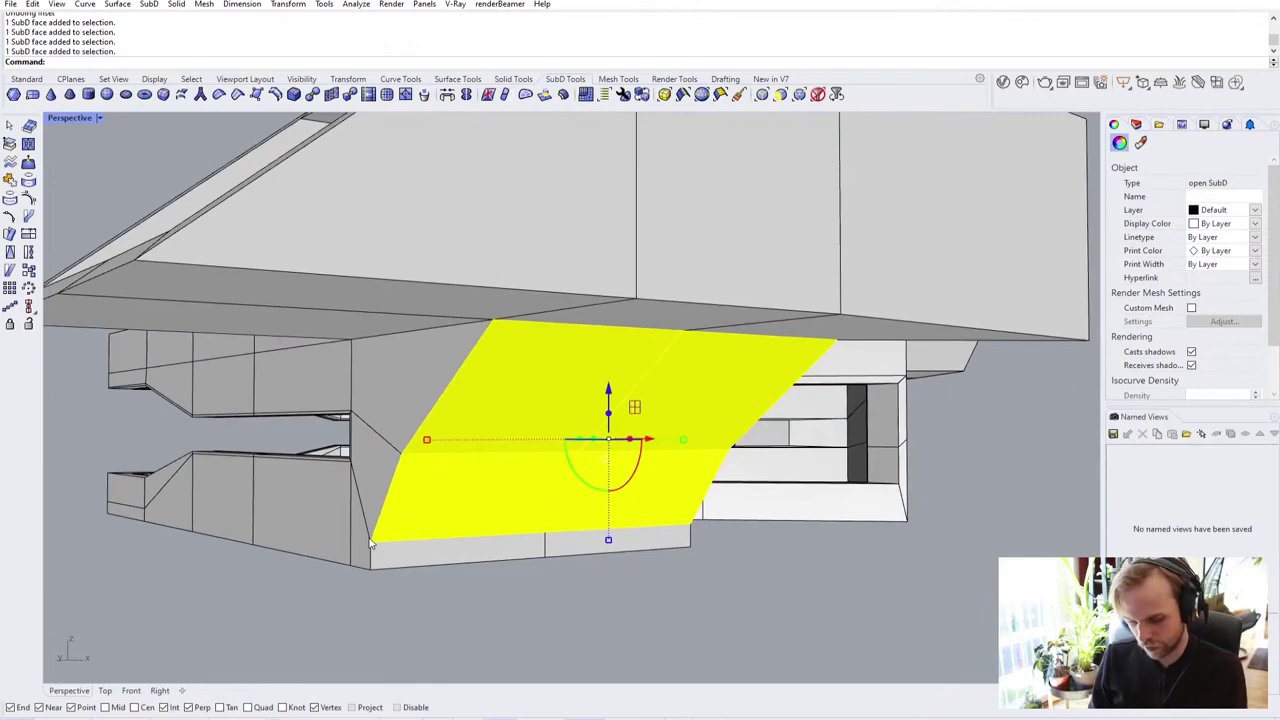
text(inset)
key(Return)
key(Return)
text(300)
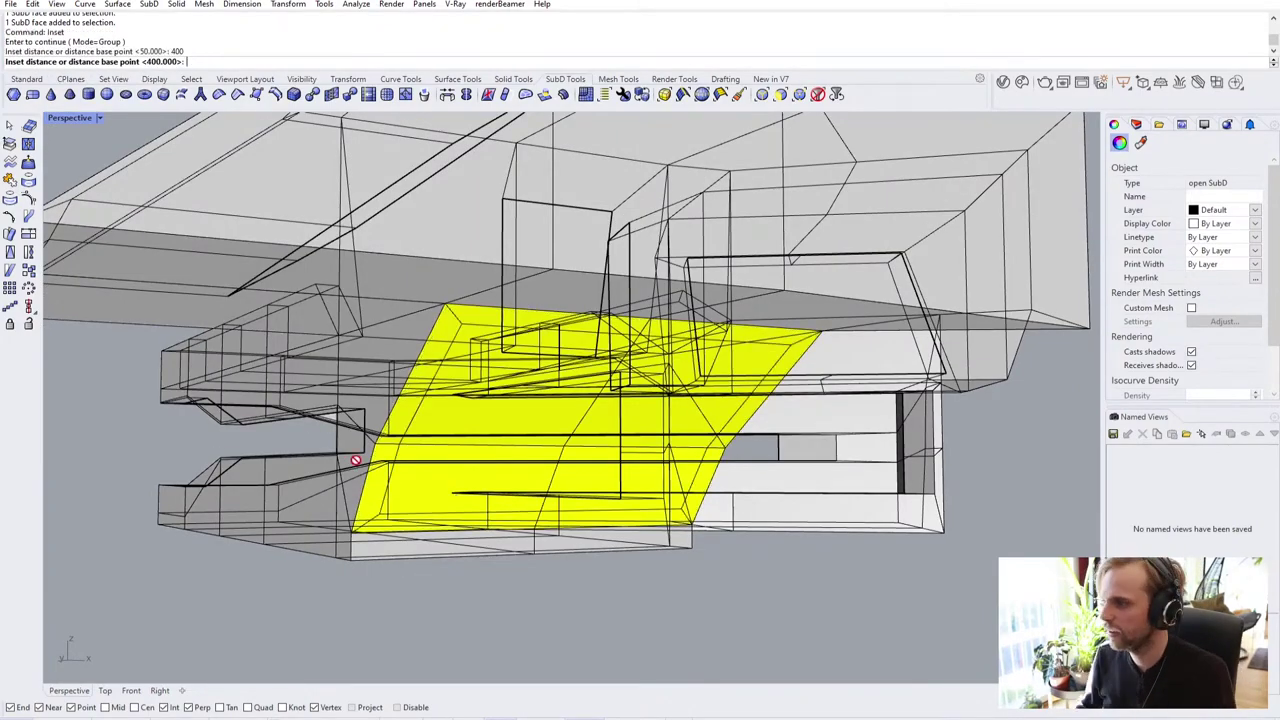
key(Return)
text(m)
key(Return)
click(297, 471)
Step: Extrude the flared corner's inset faces inward along the world Y direction with ExtrudeSubD to form a recess
ctrl+shift+click(520, 450)
ctrl+shift+click(714, 418)
ctrl+shift+click(764, 324)
text(ExtrudeSubD)
key(Return)
right_drag(166, 166, 731, 631)
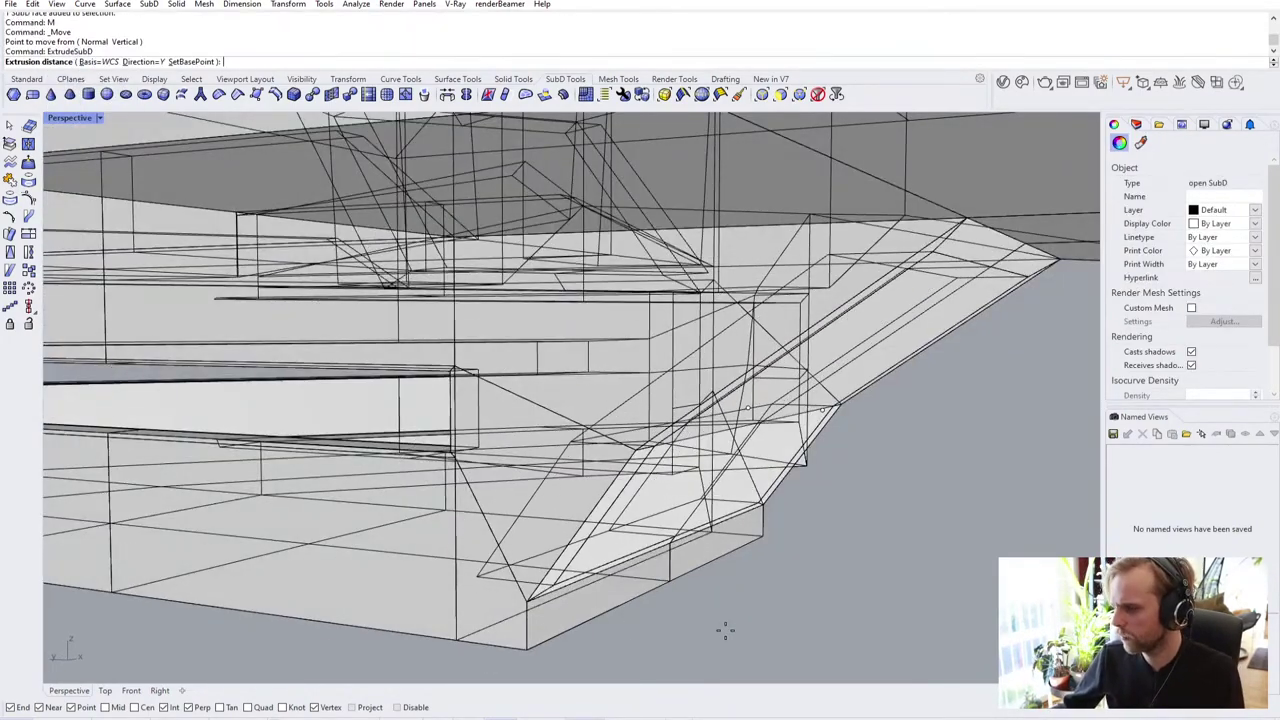
key(Delete)
key(ctrl+z)
right_drag(271, 474, 701, 296)
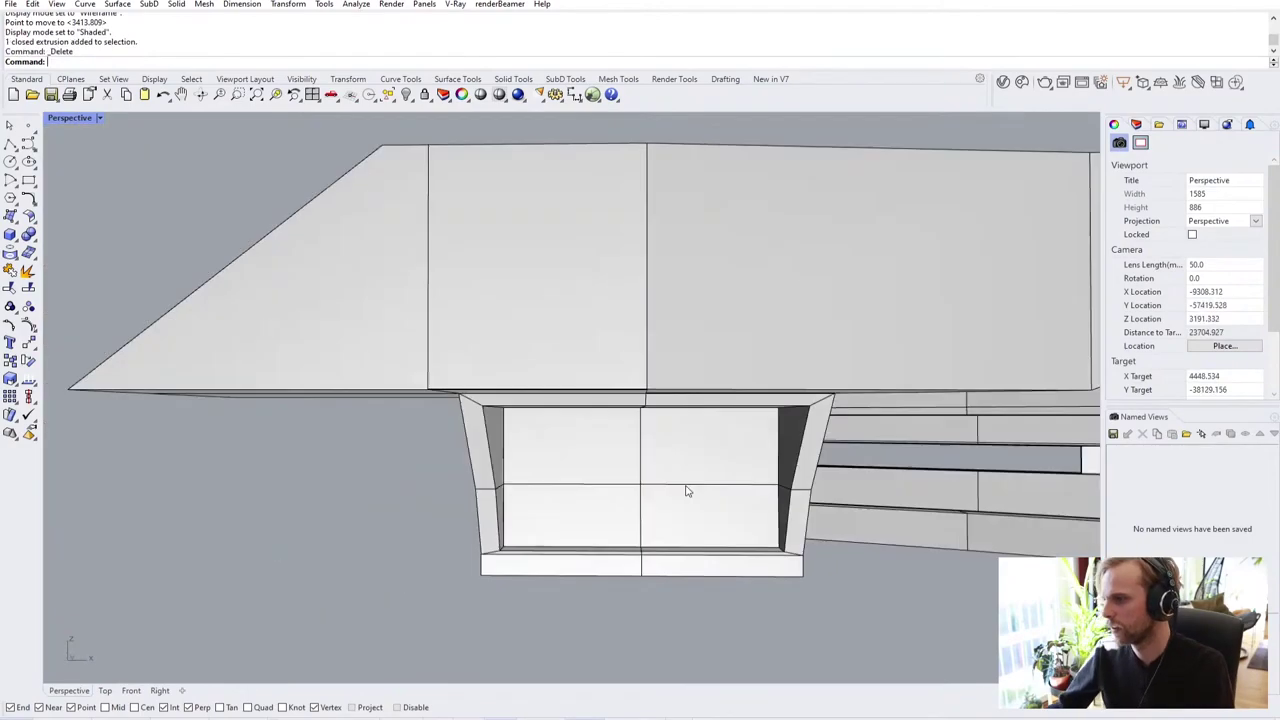
Step: Offset the open SubD in smooth display by 200 with Solid set to Yes and BothSides set to No
click(703, 485)
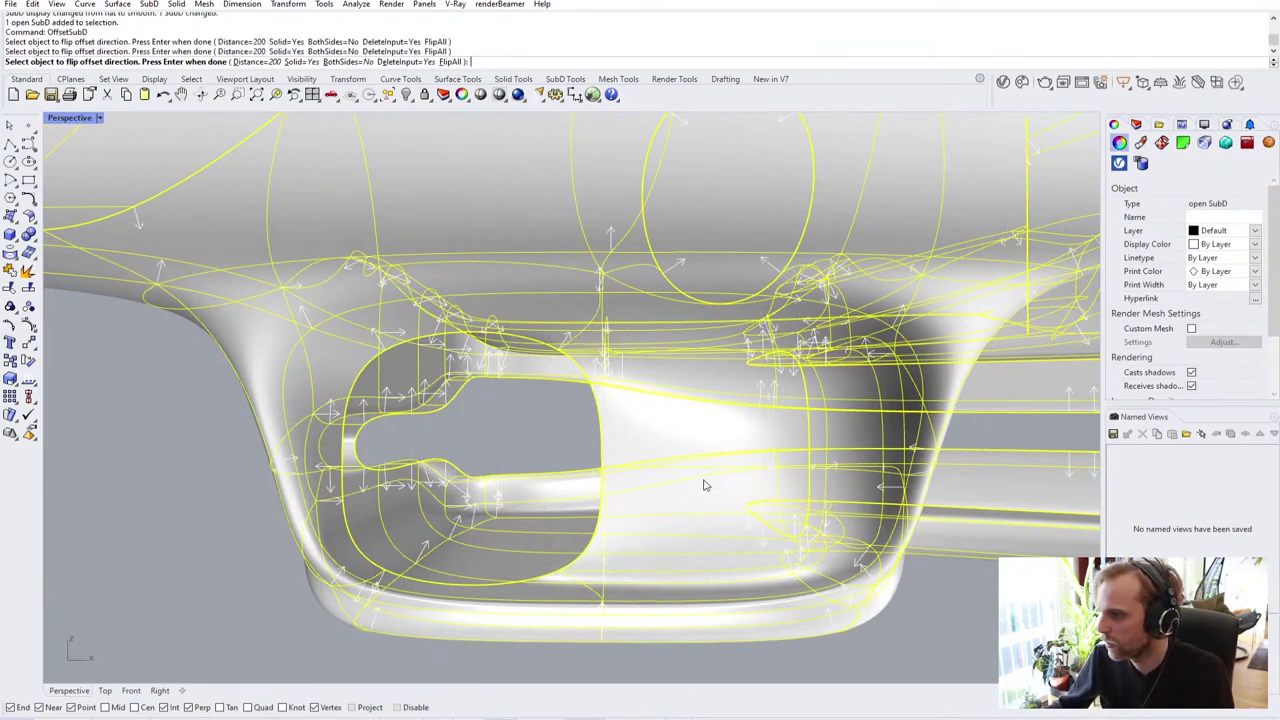
key(Return)
scroll(706, 485, down, 5)
right_drag(706, 485, 778, 510)
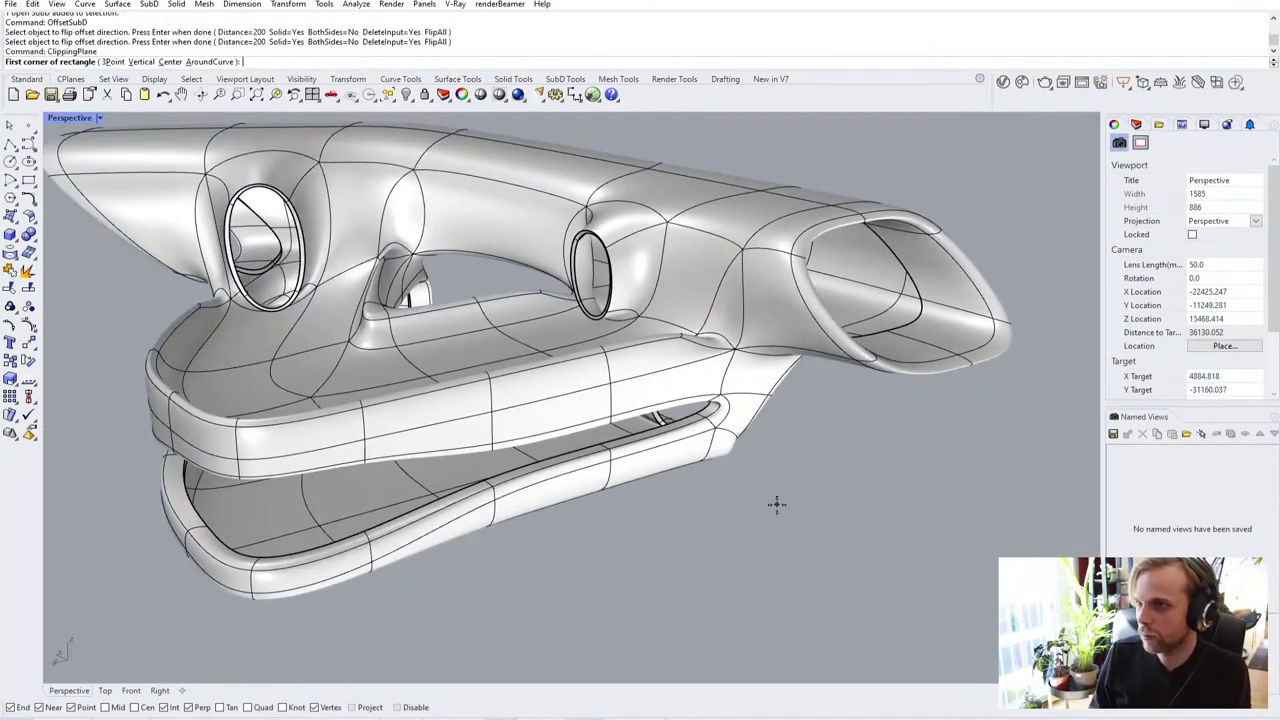
Step: Place a horizontal clipping plane beside the building and raise it to section the shell
click(843, 651)
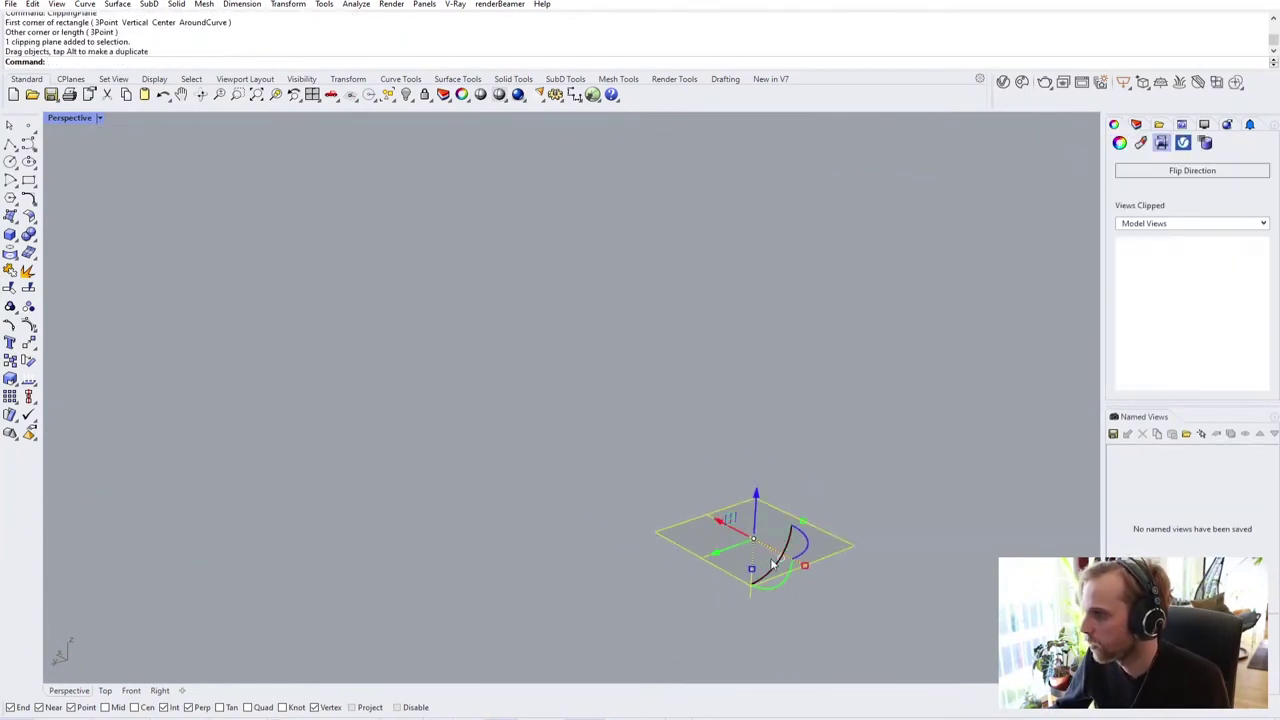
drag(756, 512, 757, 474)
right_drag(757, 474, 528, 378)
scroll(422, 490, up, 4)
right_drag(422, 490, 537, 468)
scroll(717, 457, up, 4)
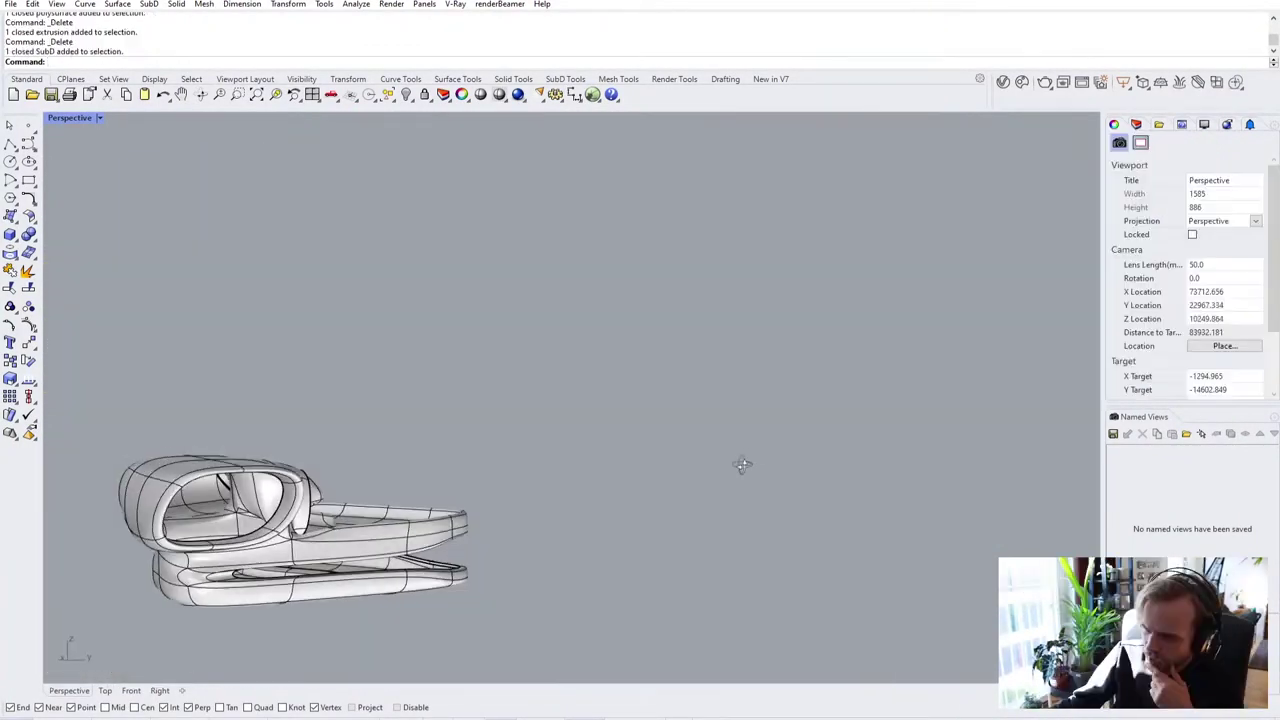
Step: Draw a large rectangular plane surface beneath the building as the ground
right_drag(740, 463, 663, 449)
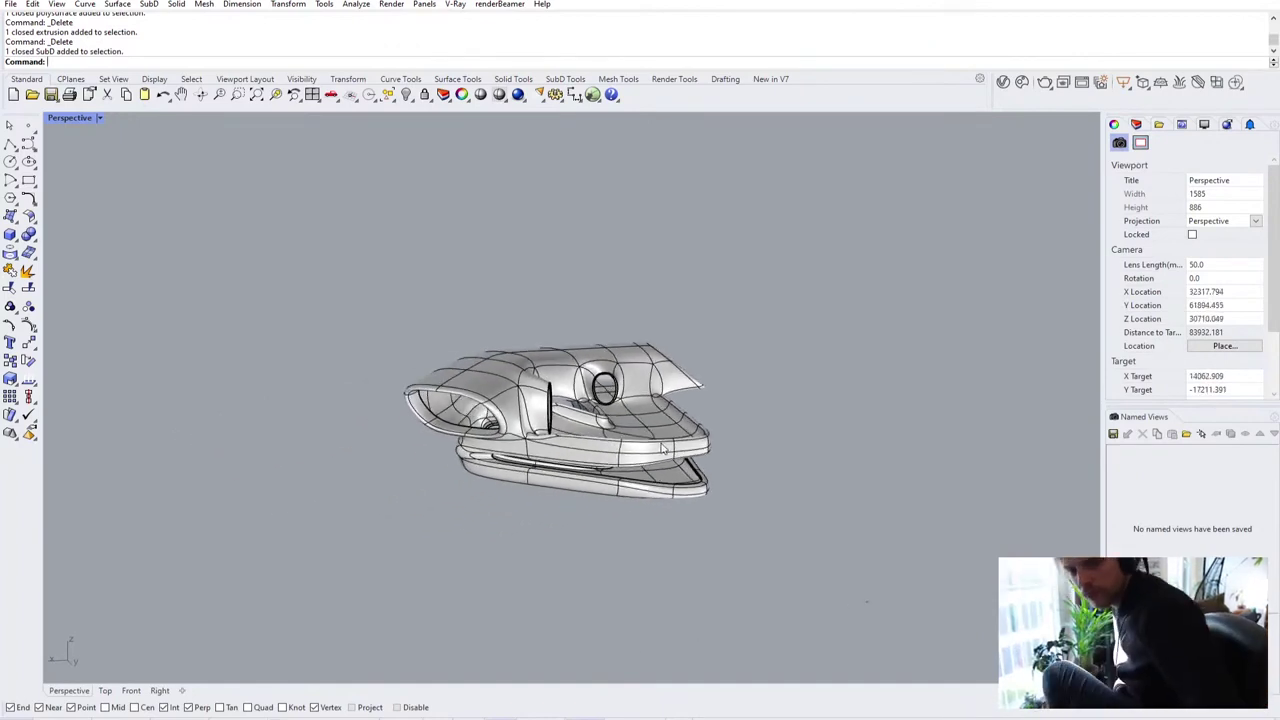
right_drag(789, 386, 714, 397)
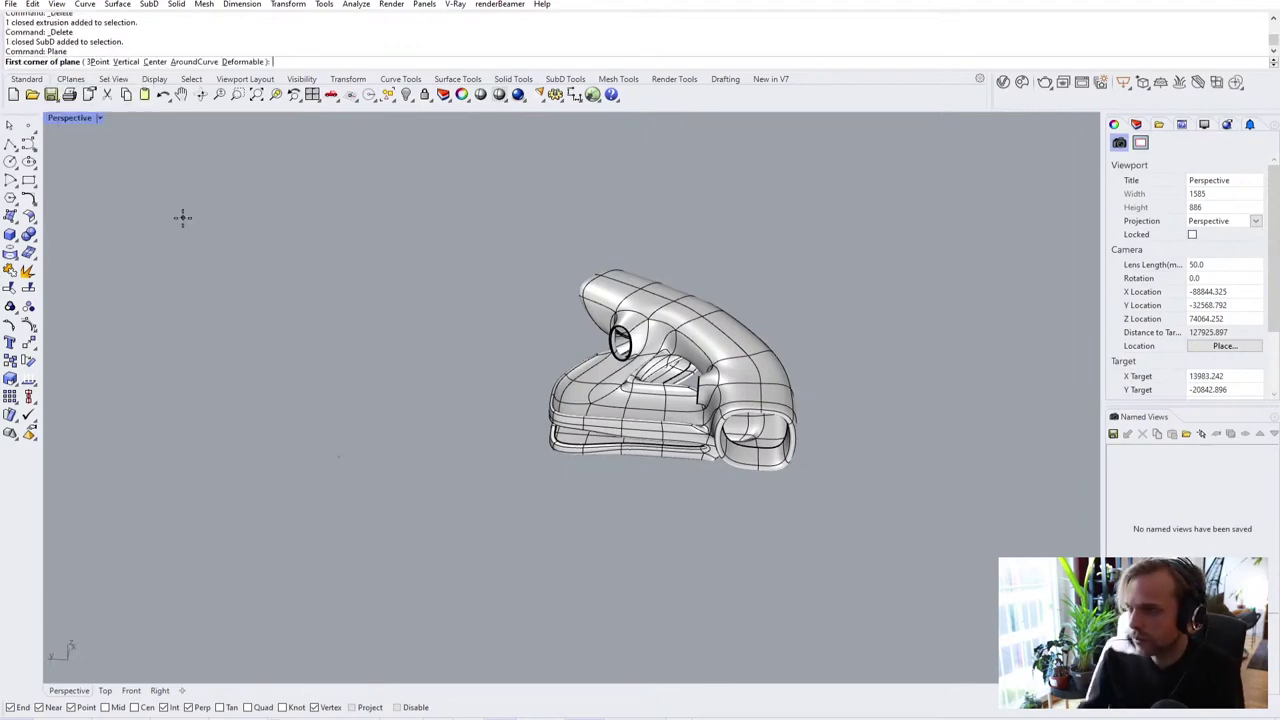
right_drag(900, 490, 670, 425)
click(733, 438)
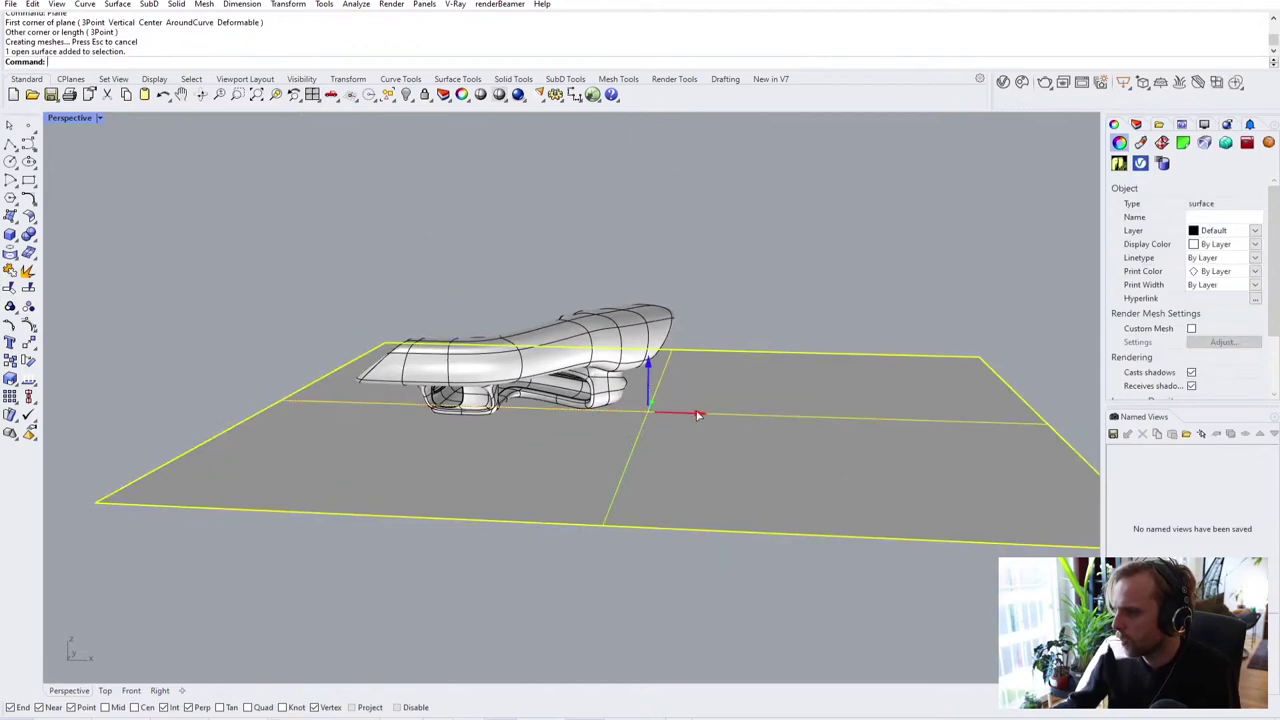
right_drag(614, 530, 668, 507)
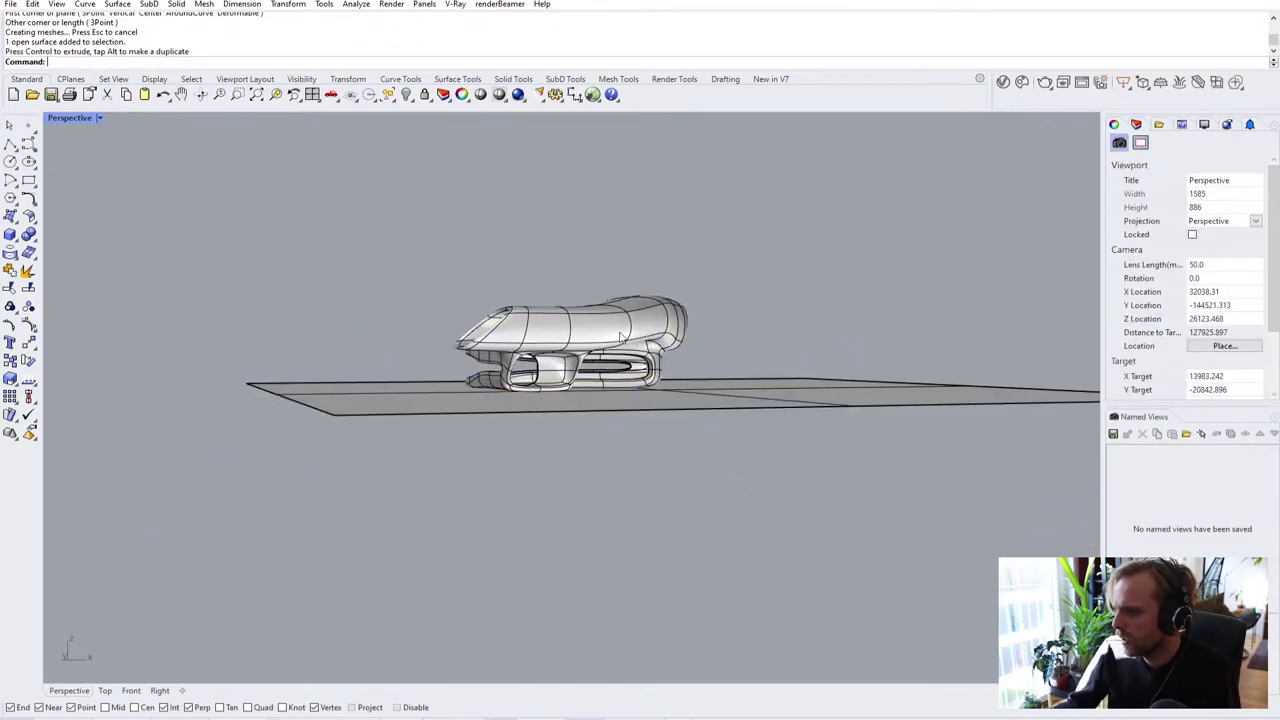
scroll(633, 375, up, 4)
right_drag(630, 398, 690, 404)
right_drag(535, 410, 500, 398)
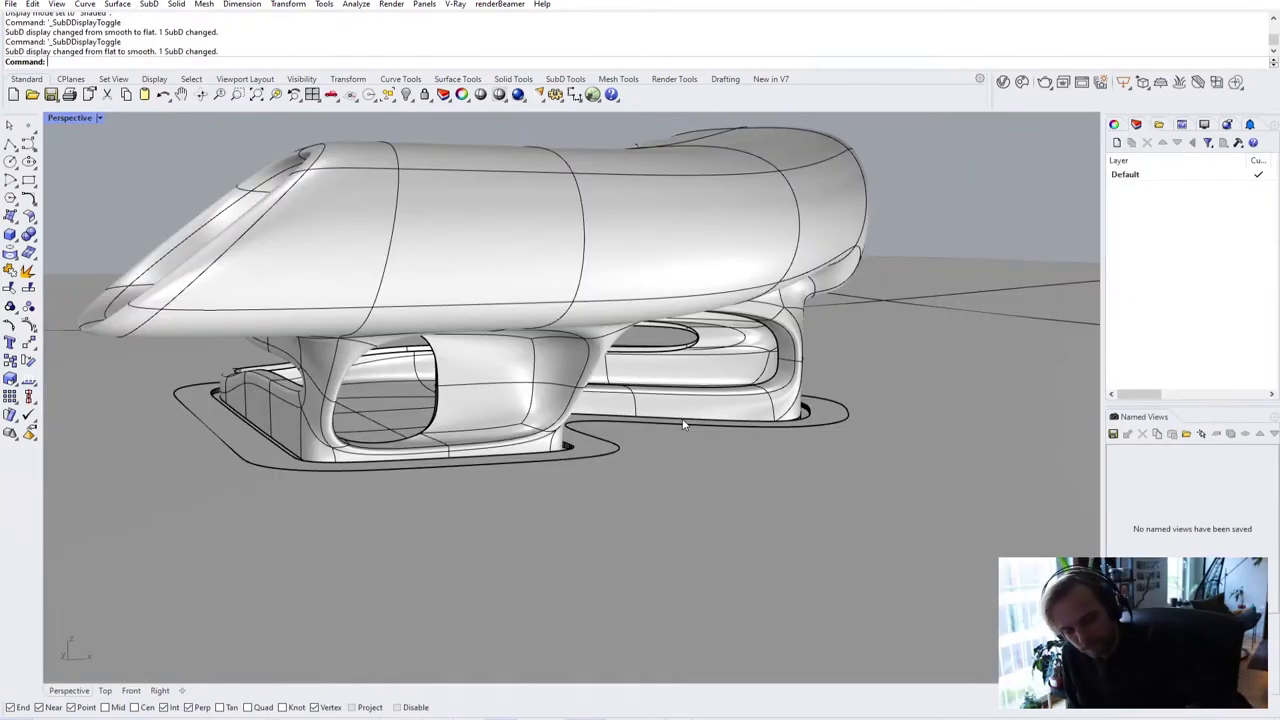
Step: Open the V-Ray Asset Editor, move it clear of the building and frame the terrace side for rendering
right_drag(643, 413, 659, 409)
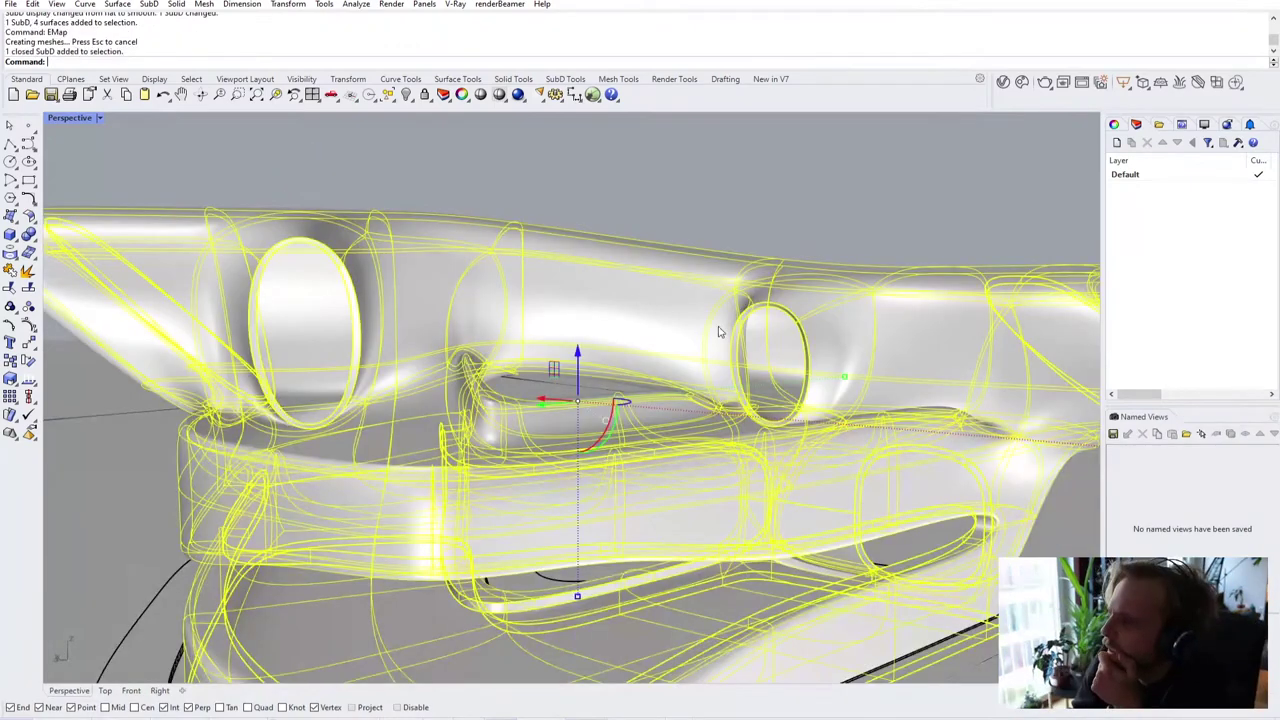
click(898, 157)
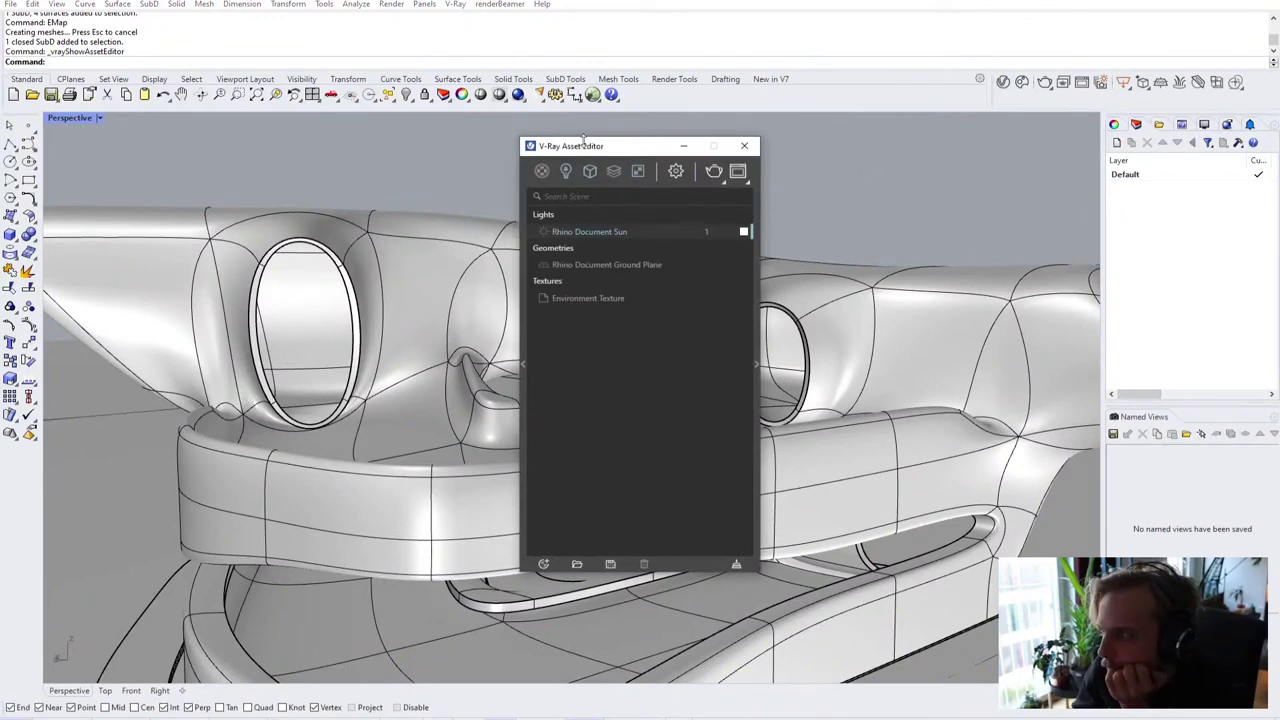
drag(642, 165, 947, 164)
scroll(533, 314, down, 7)
scroll(535, 318, up, 3)
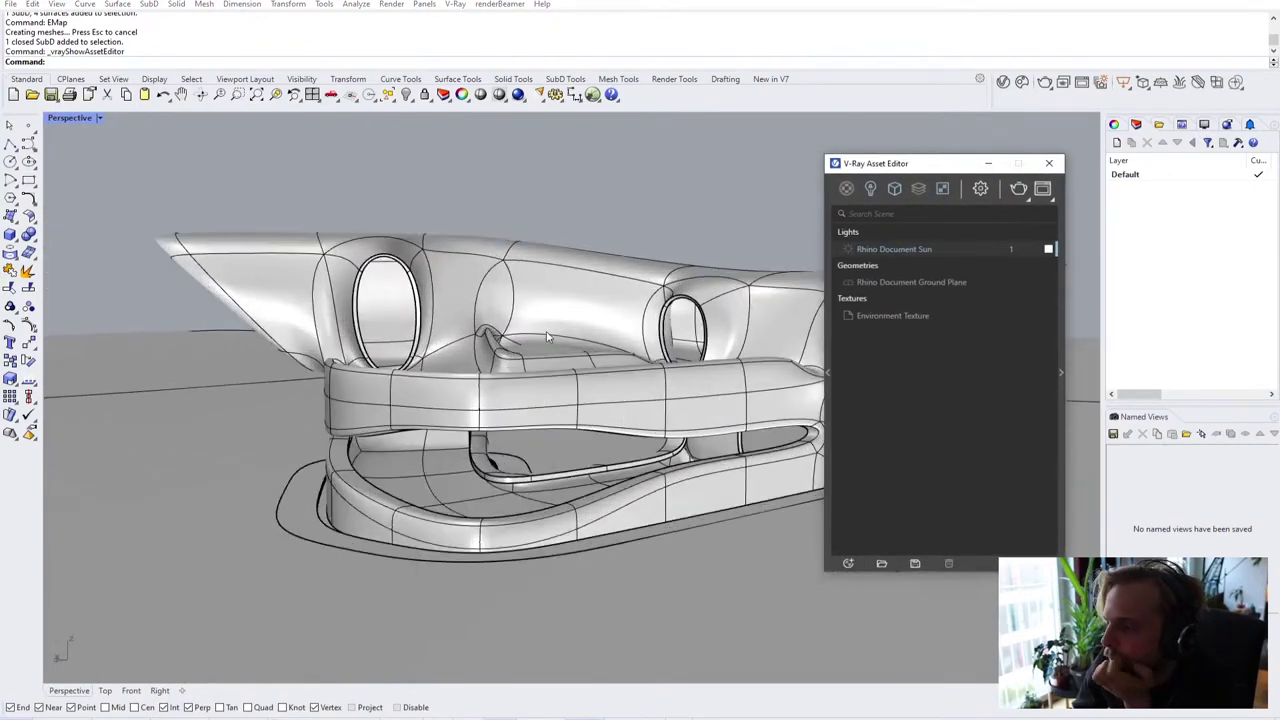
right_drag(615, 312, 621, 327)
click(296, 398)
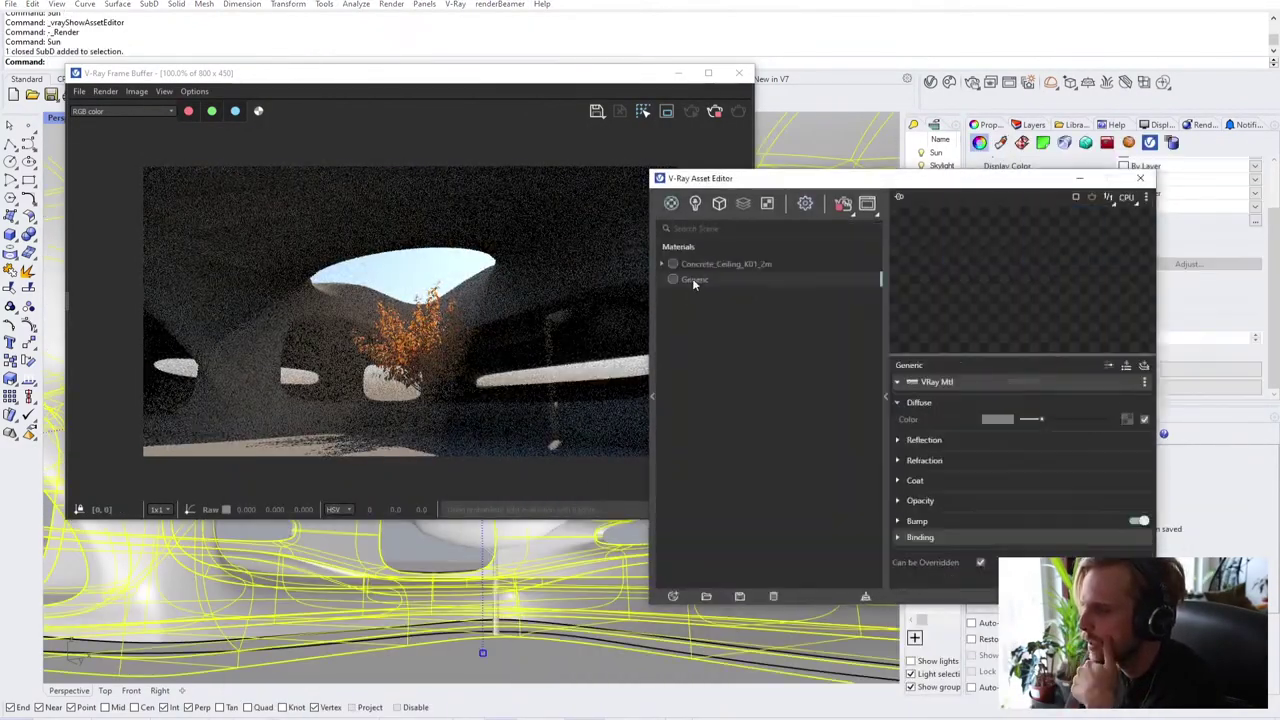
Step: Select the Generic material and raise the render's exposure correction to about 1.262
click(694, 279)
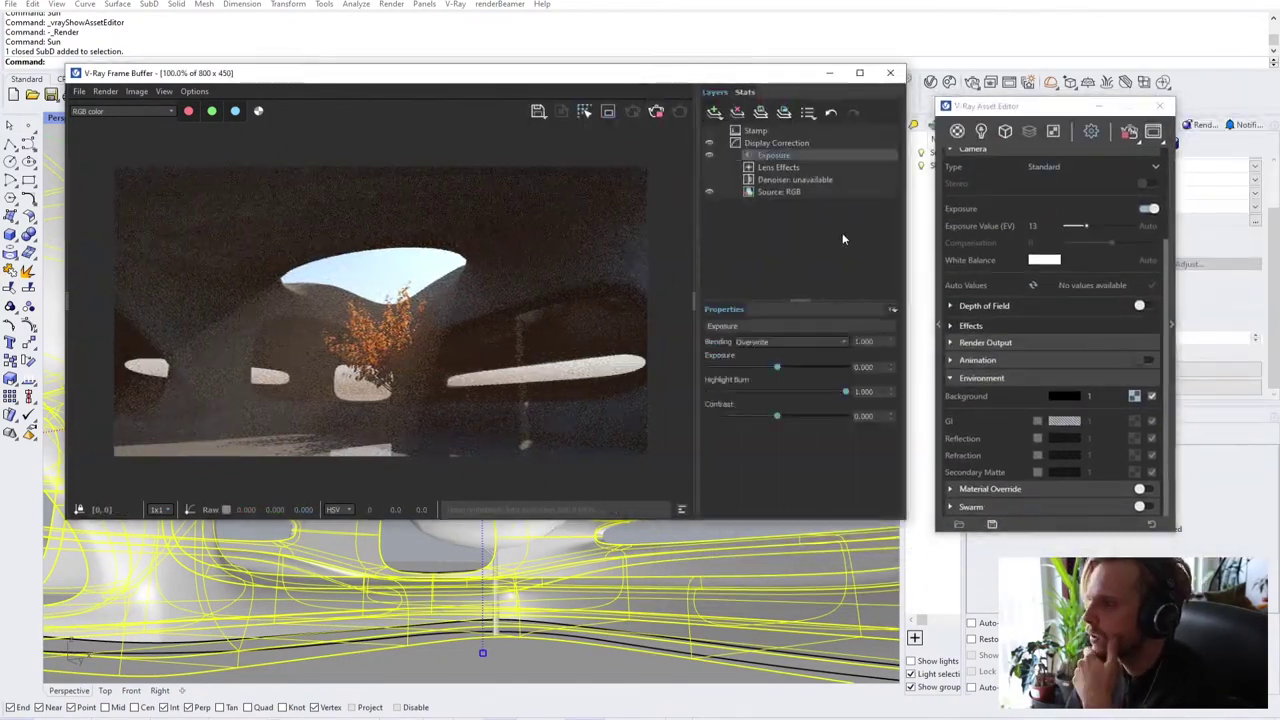
drag(777, 367, 797, 374)
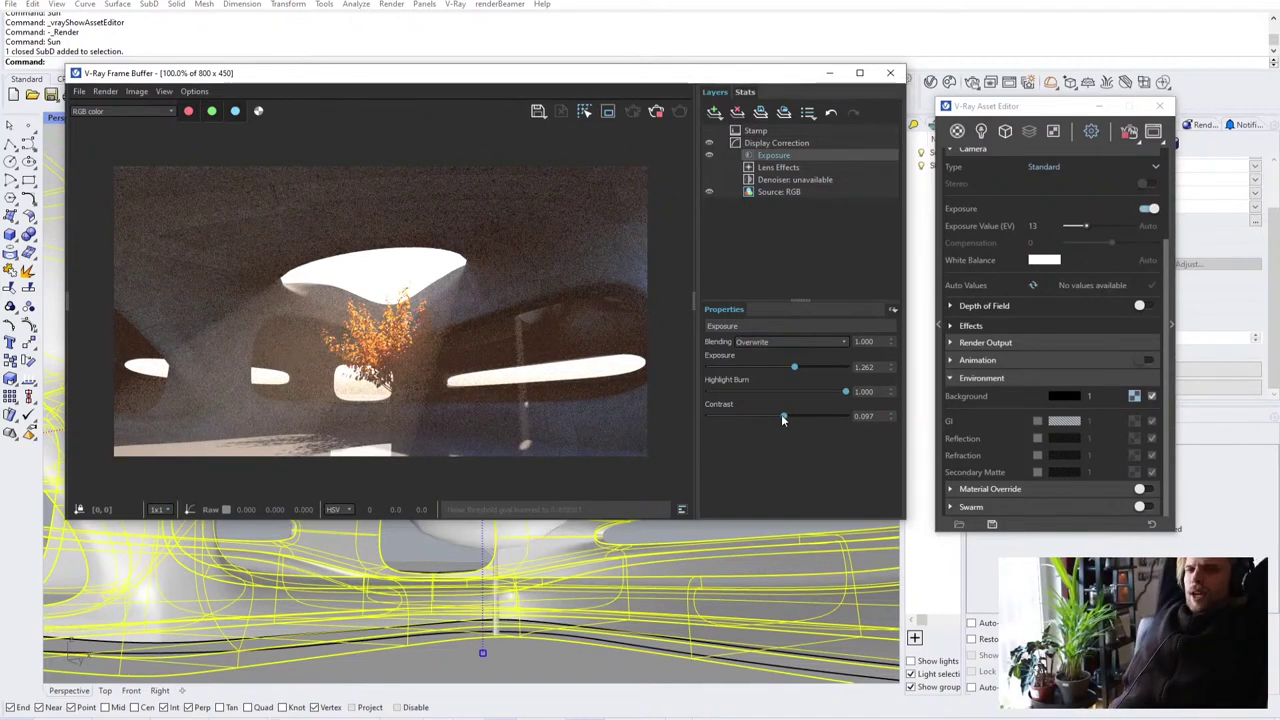